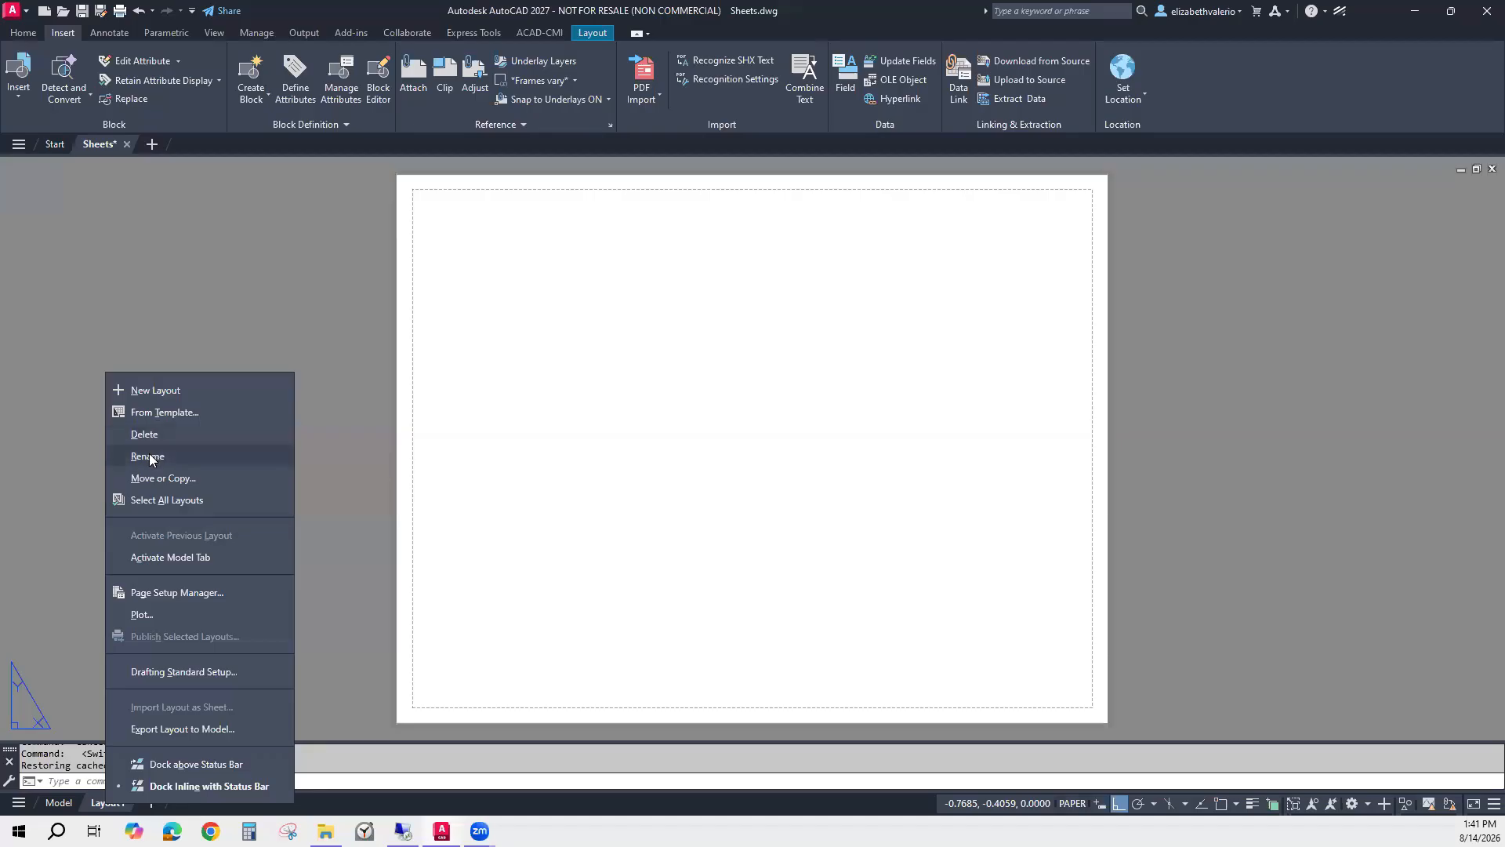
Rename the Layout1 layout as SHEET 1.
{"action": "left_click", "coordinate": [149, 457]}
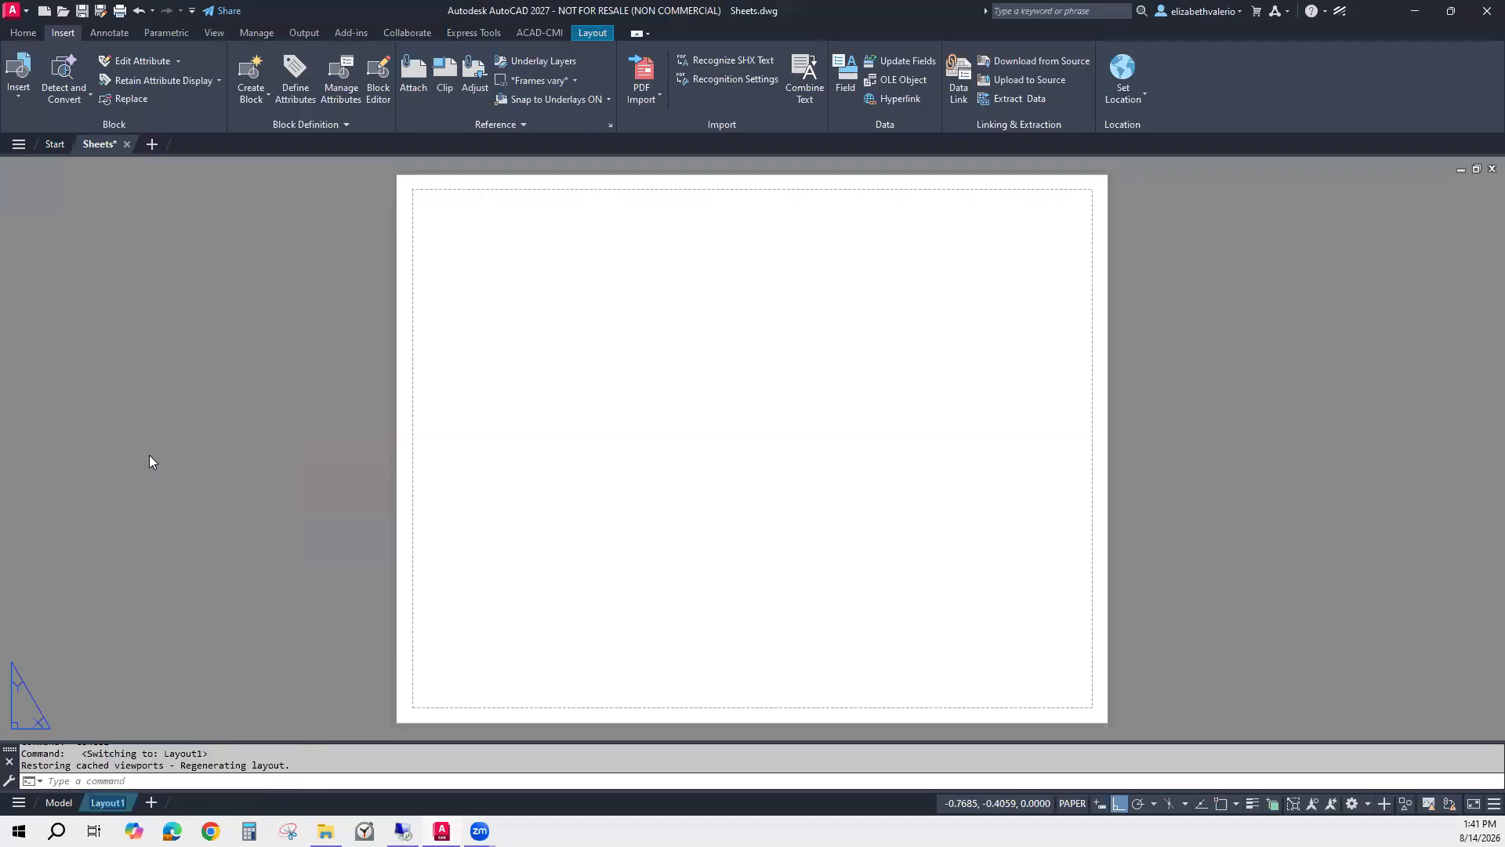
{"action": "type", "text": "SHEET 1"}
{"action": "key", "text": "Return"}
Create a new page setup named 24X36_PDF for the SHEET 1 layout.
{"action": "right_click", "coordinate": [108, 803]}
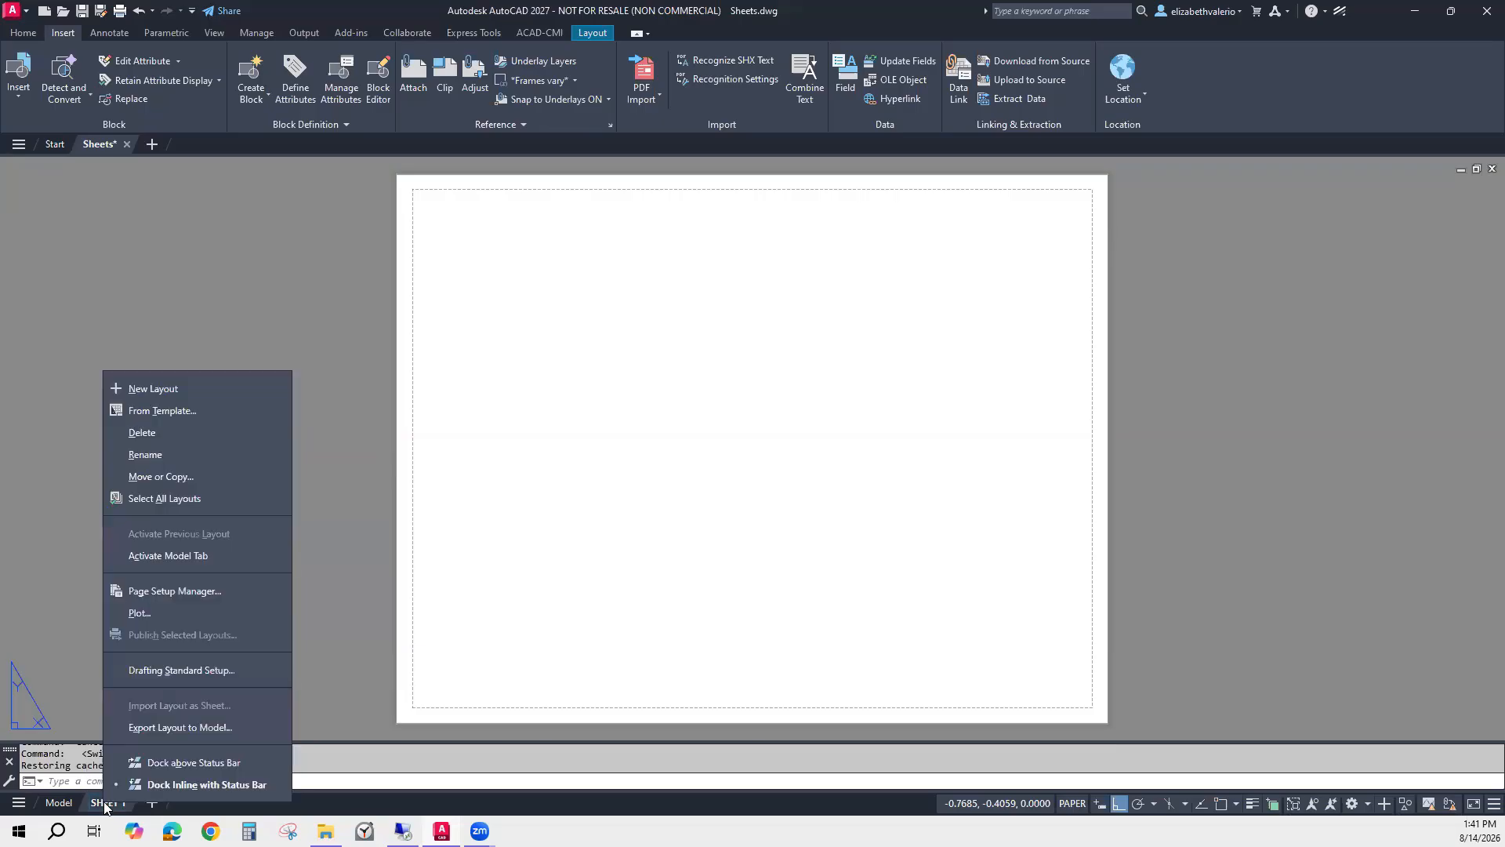
{"action": "left_click", "coordinate": [173, 592]}
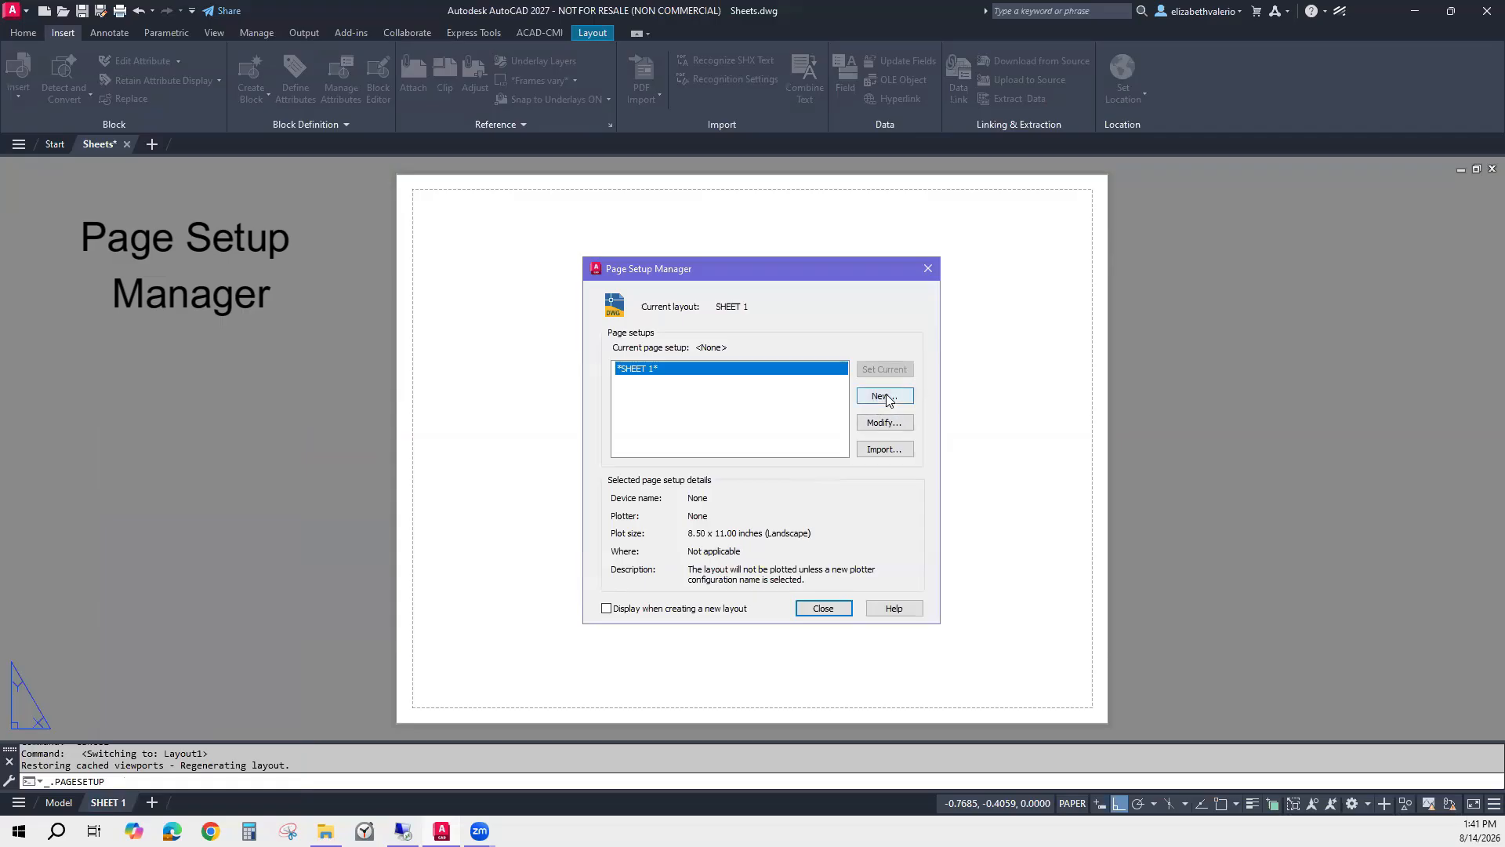
{"action": "left_click", "coordinate": [899, 397]}
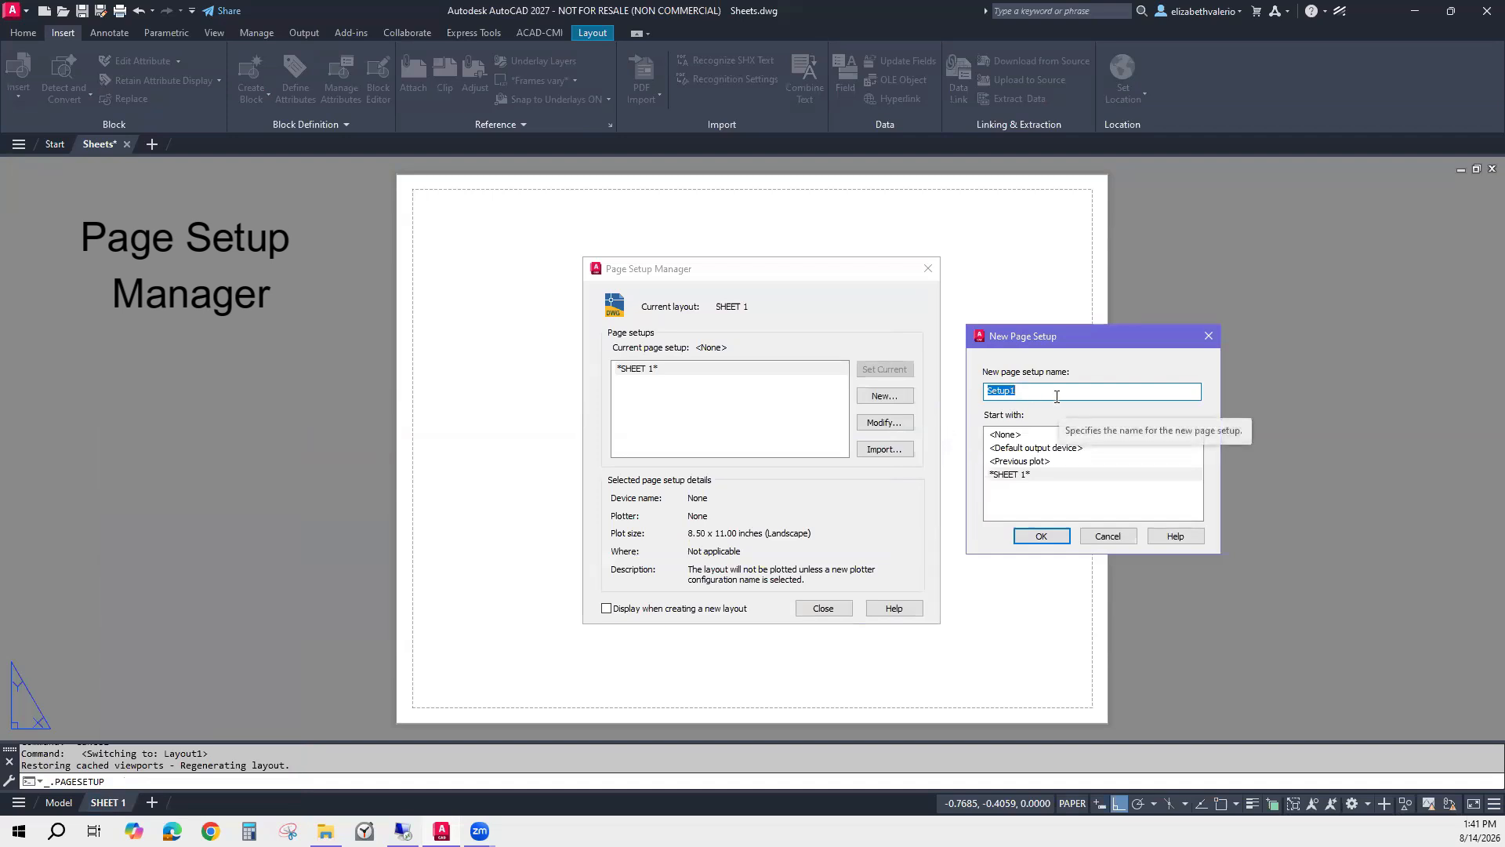
{"action": "type", "text": "24X36_PDF"}
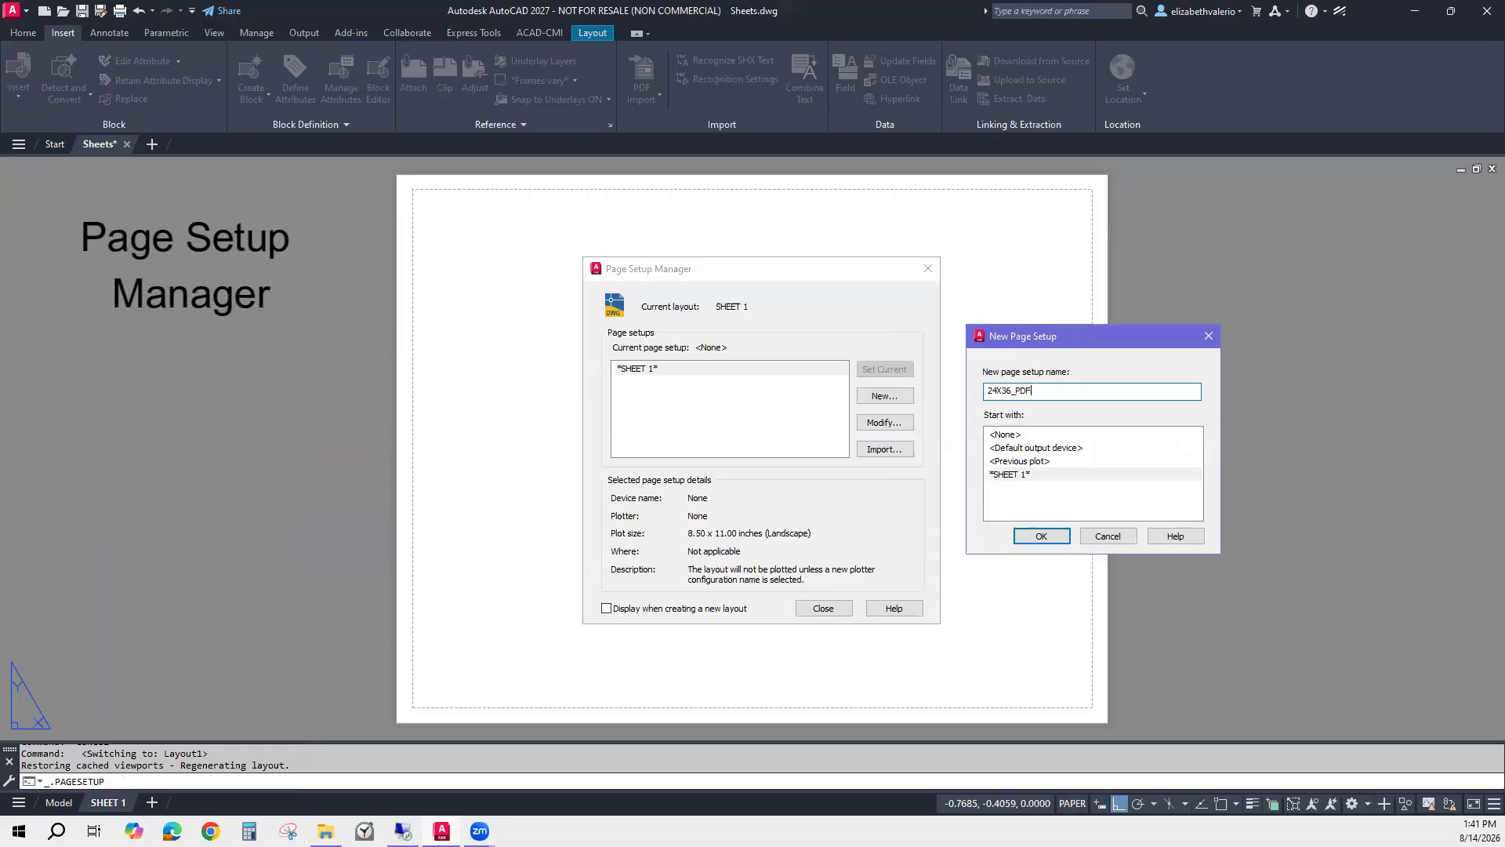
{"action": "left_click", "coordinate": [1041, 537]}
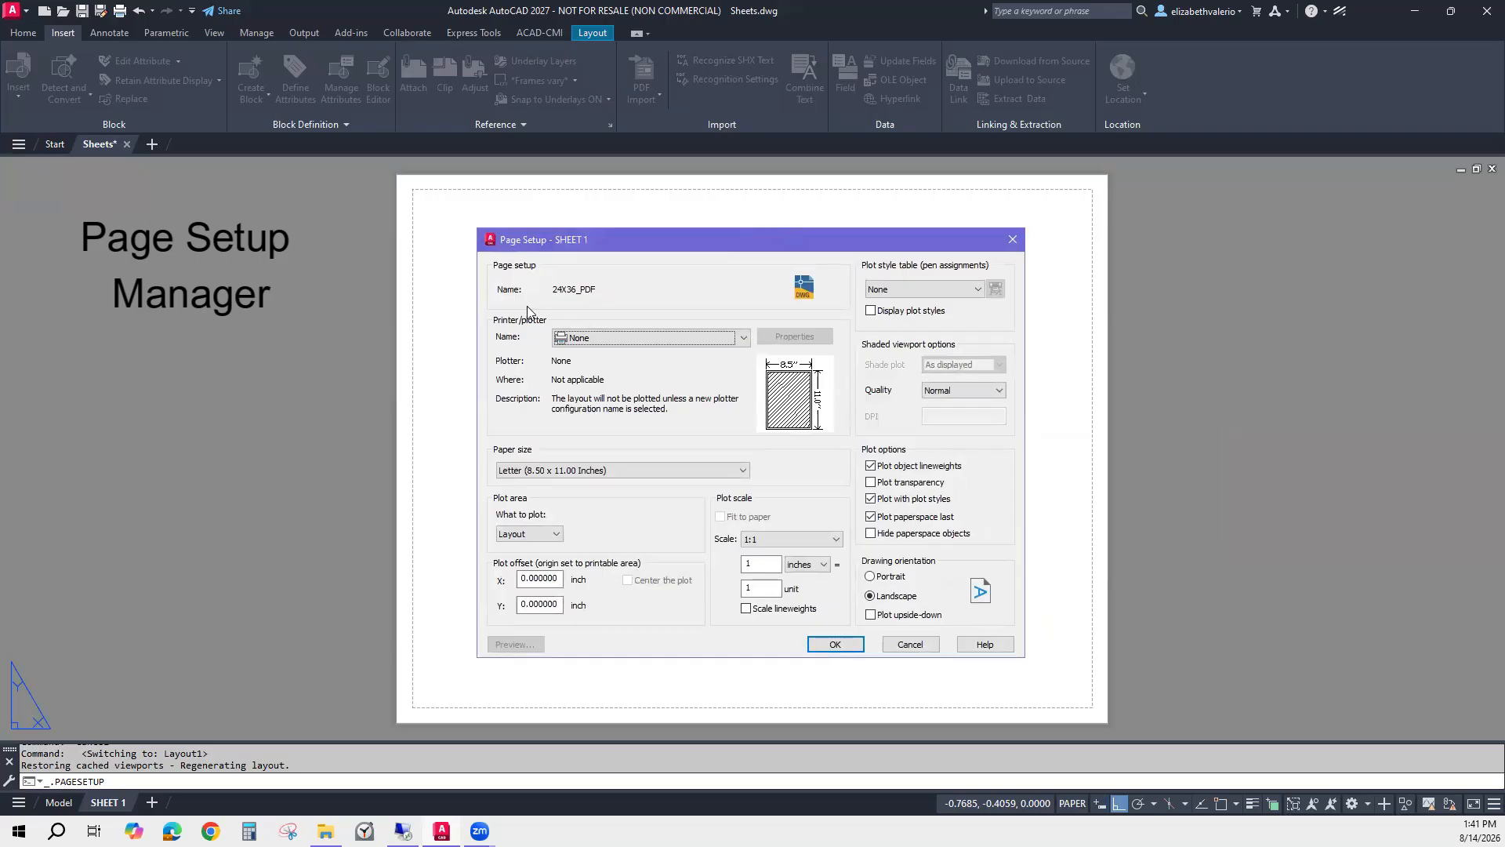
Set the page setup's plotter to DWG To PDF.pc3 and its paper size to ARCH D (24.00 x 36.00 Inches).
{"action": "left_click", "coordinate": [666, 337]}
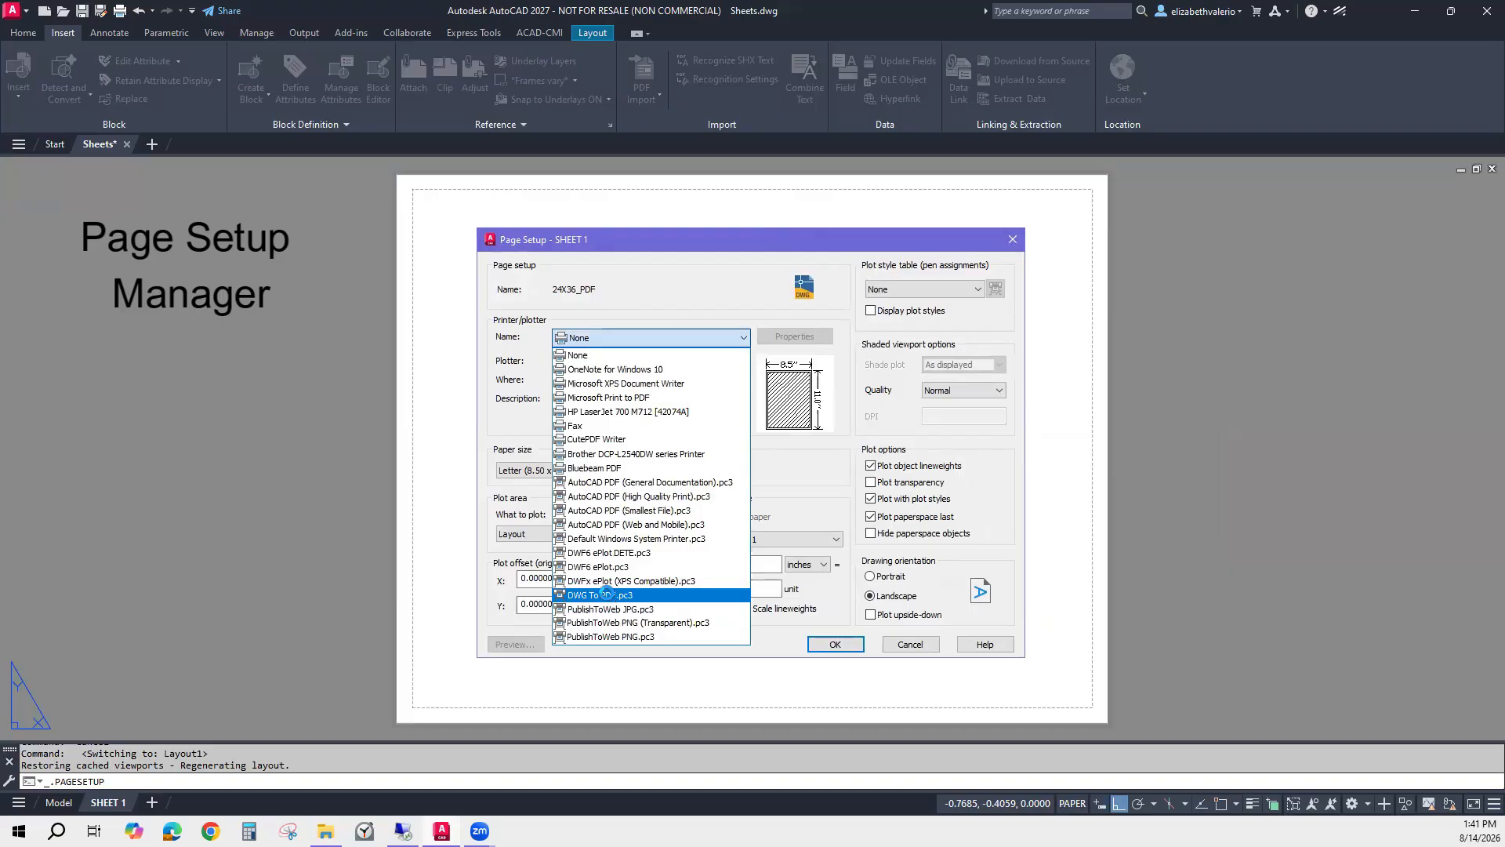
{"action": "left_click", "coordinate": [608, 596]}
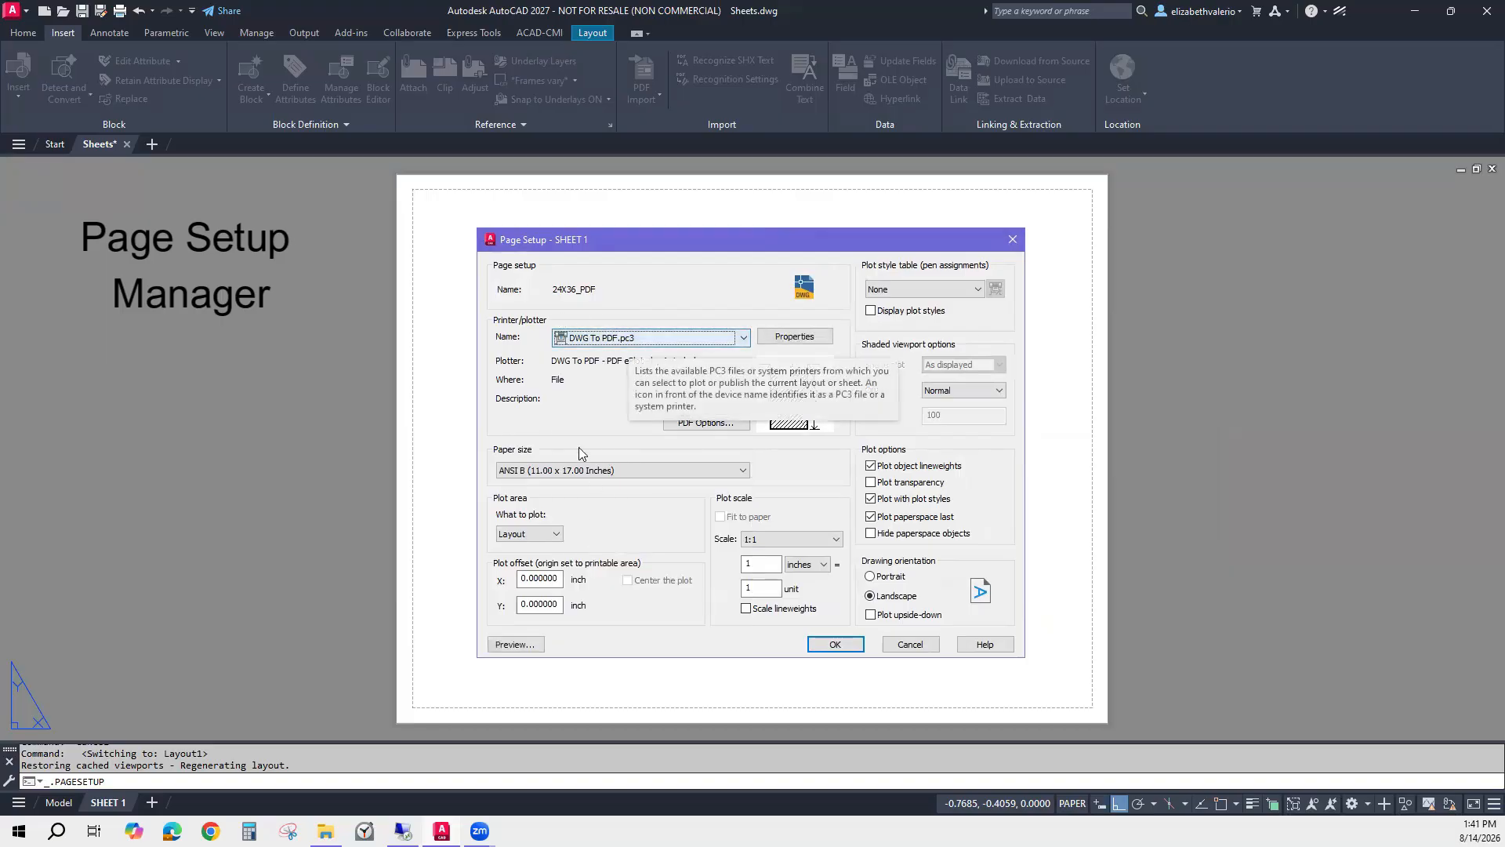
{"action": "left_click", "coordinate": [634, 472]}
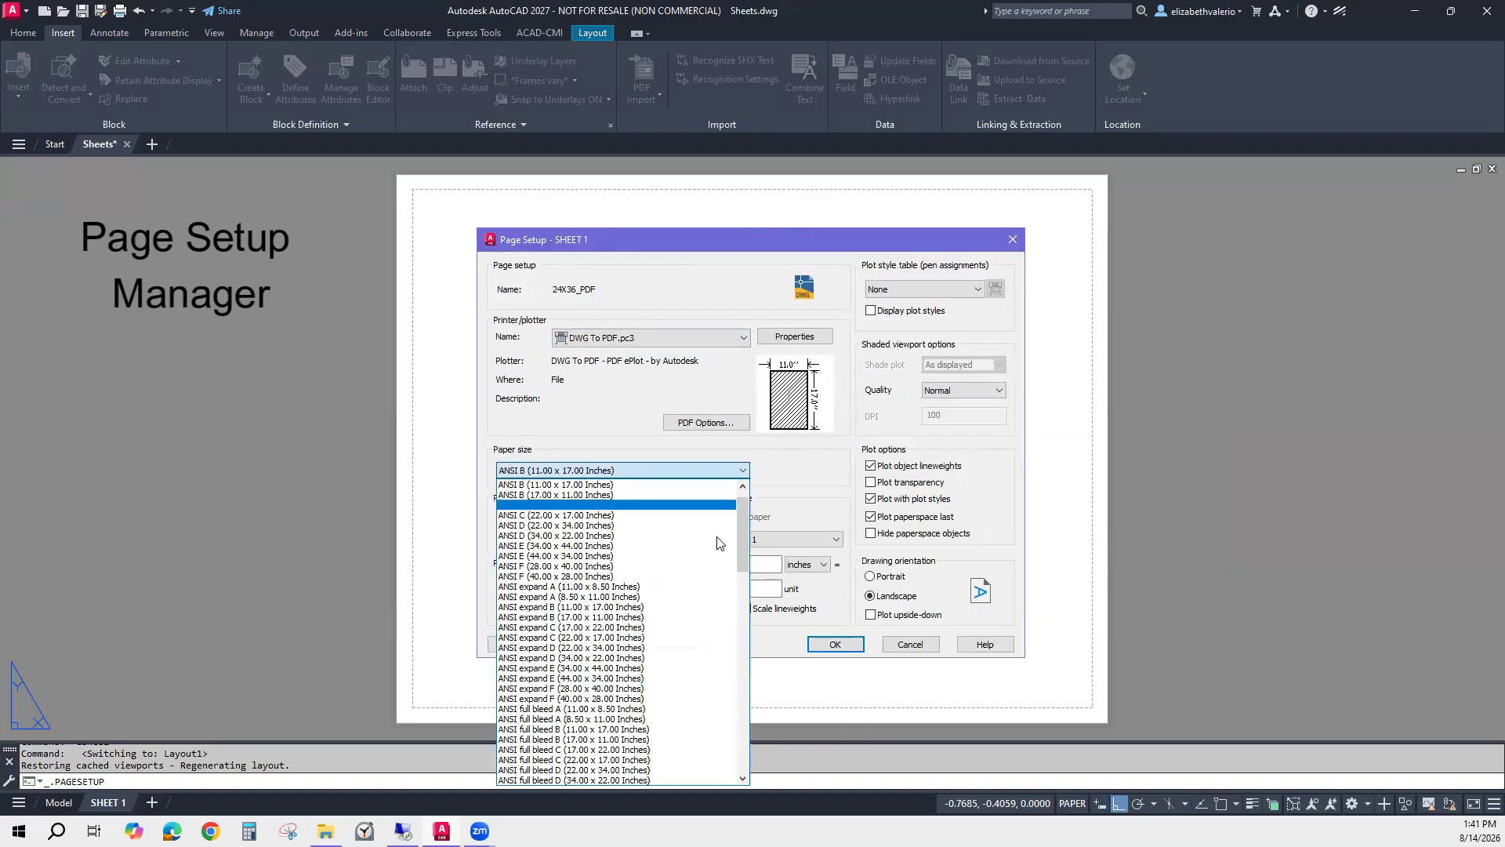
{"action": "scroll", "coordinate": [743, 554], "scroll_direction": "down", "scroll_amount": 15}
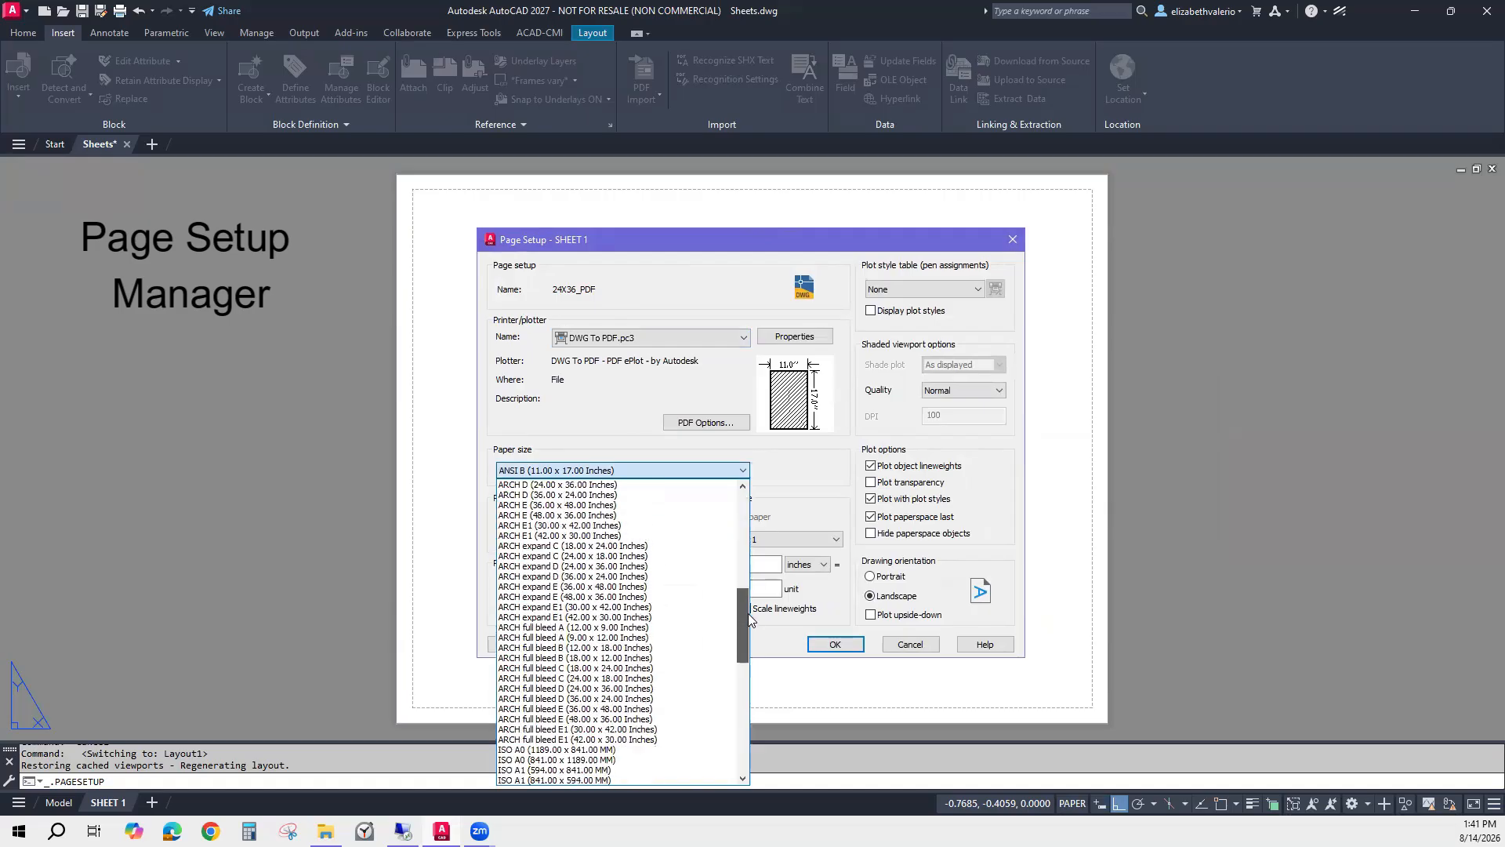
{"action": "scroll", "coordinate": [748, 613], "scroll_direction": "down", "scroll_amount": 2}
{"action": "scroll", "coordinate": [748, 604], "scroll_direction": "up", "scroll_amount": 6}
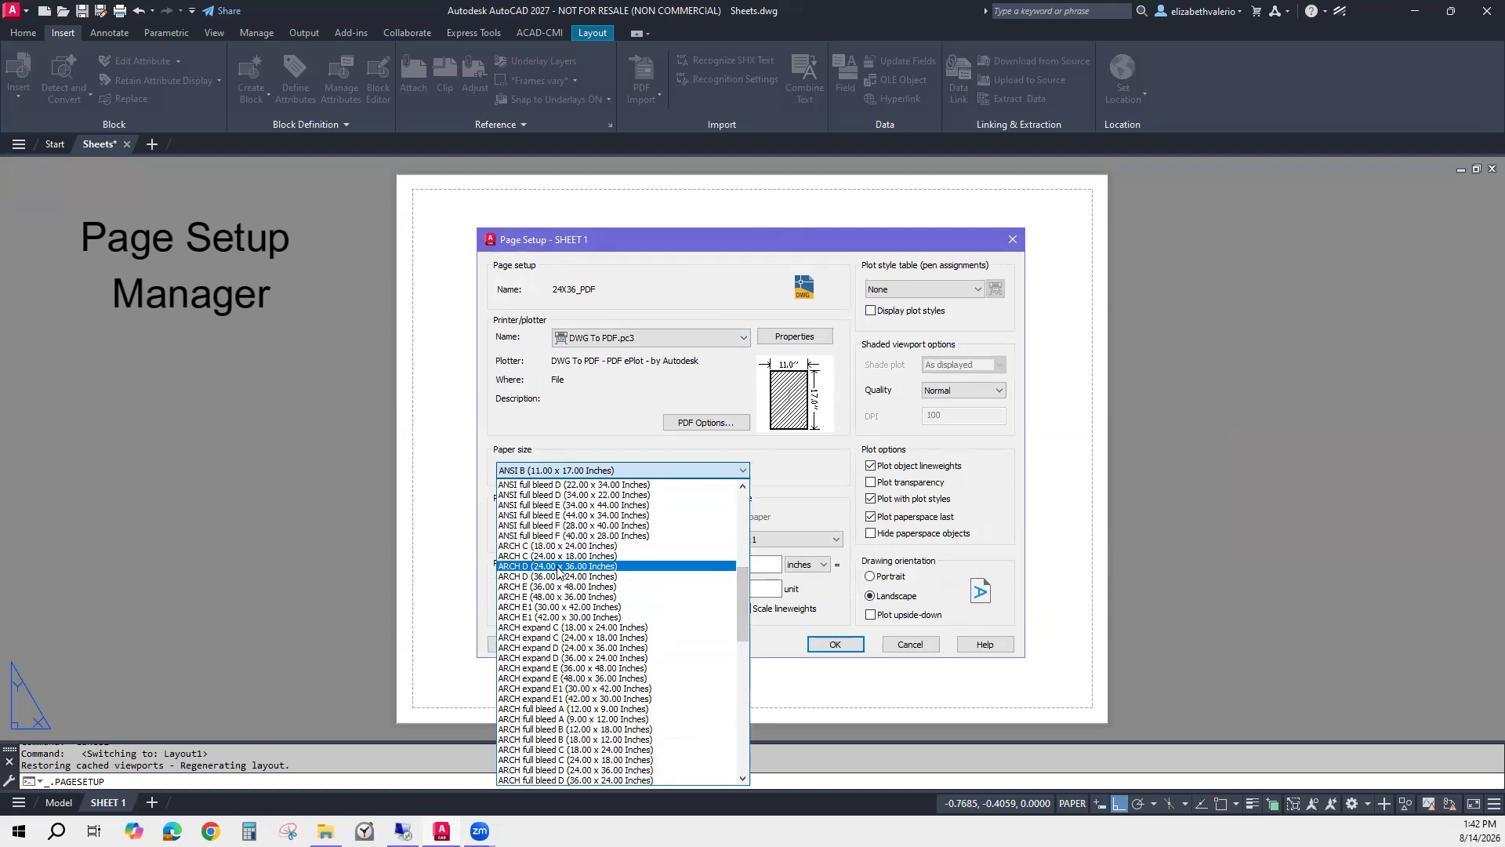
{"action": "left_click", "coordinate": [559, 566]}
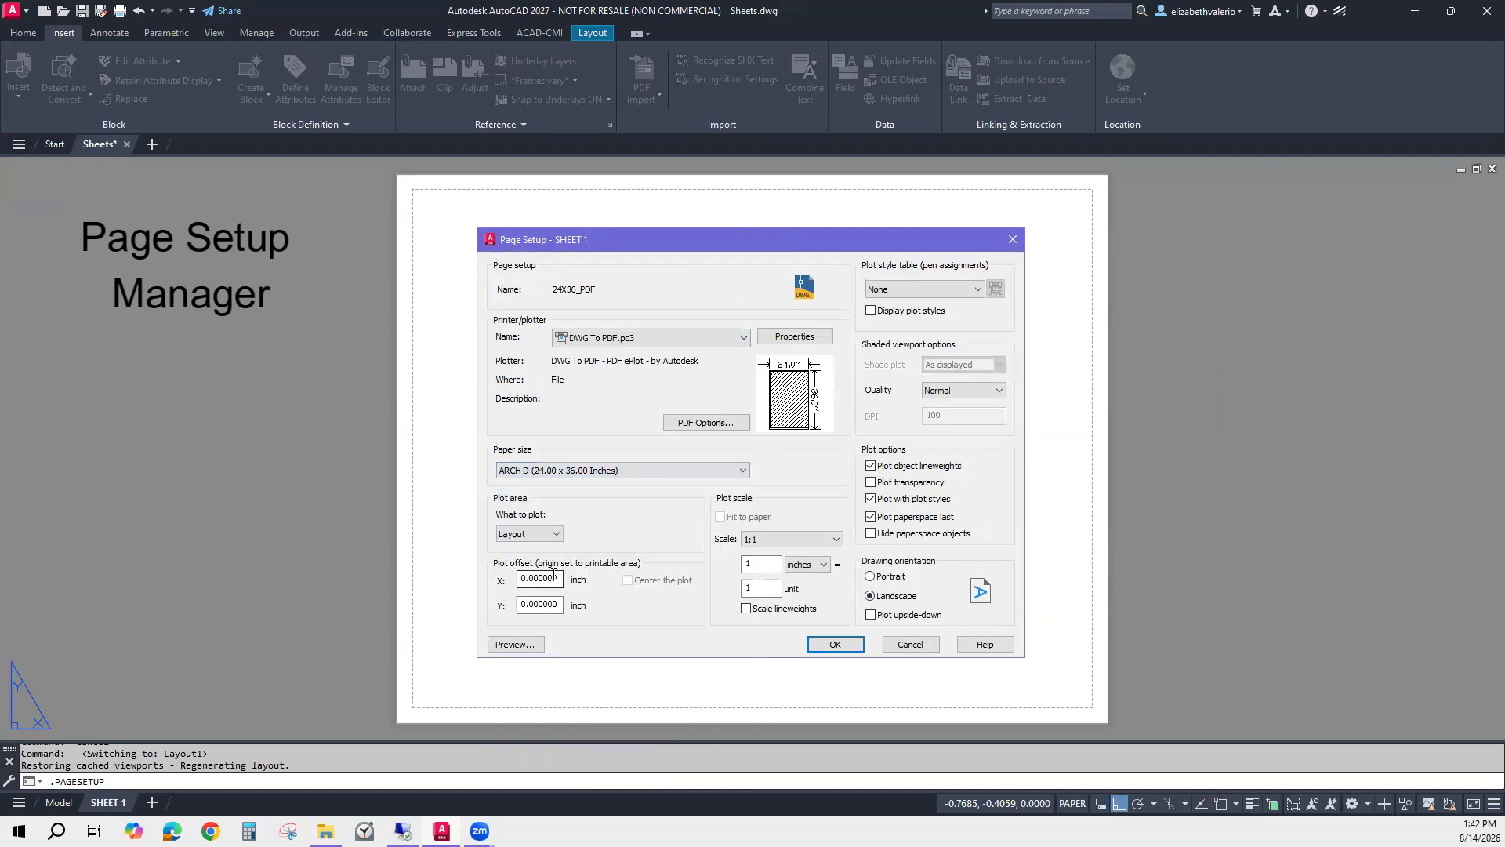
Define the plot area as a window from corner 0,0 to opposite corner 36,24.
{"action": "left_click", "coordinate": [540, 534]}
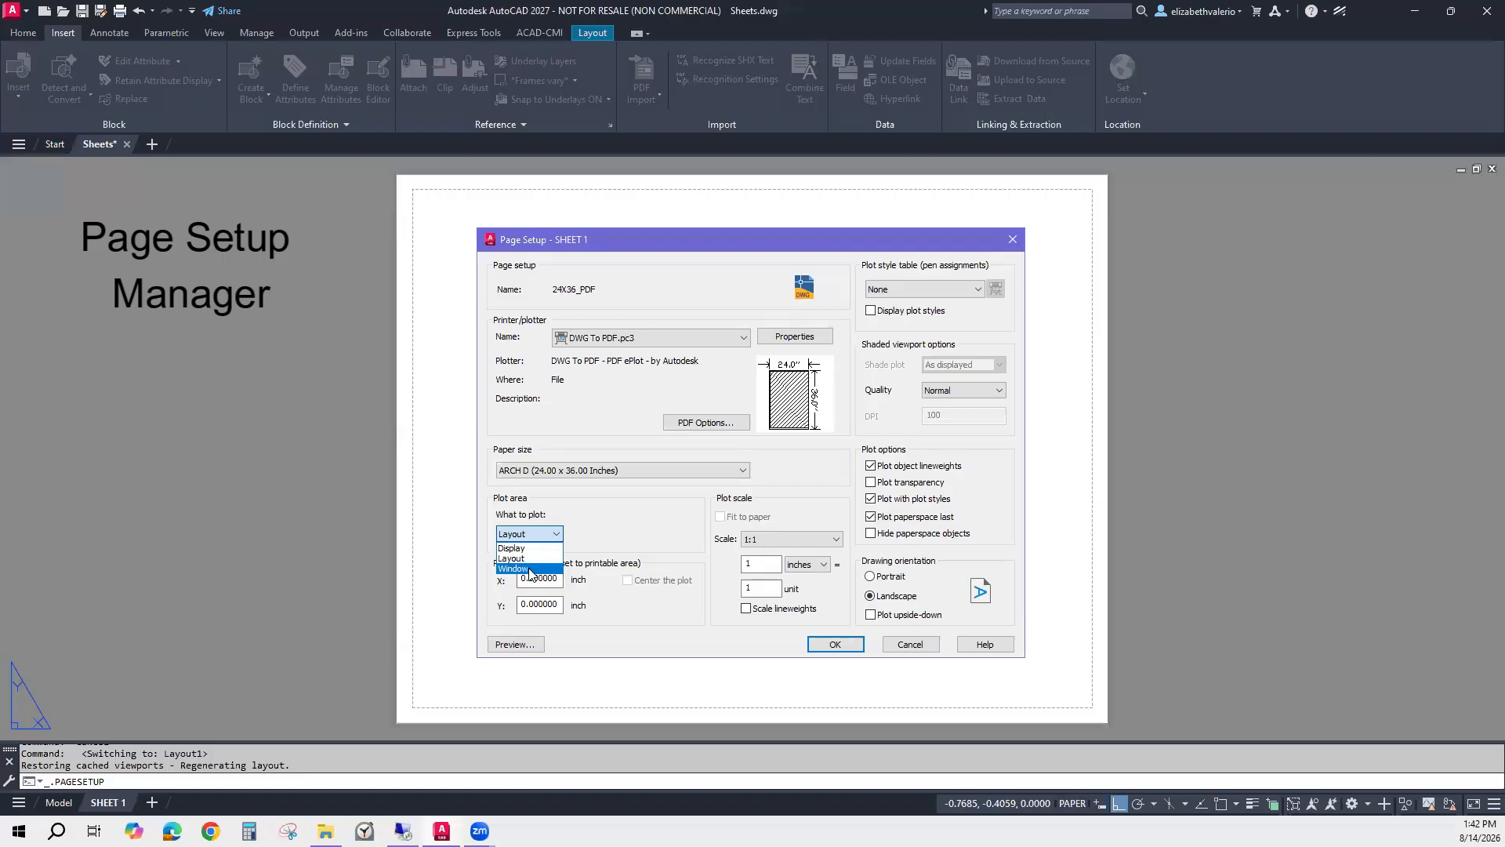
{"action": "left_click", "coordinate": [530, 569]}
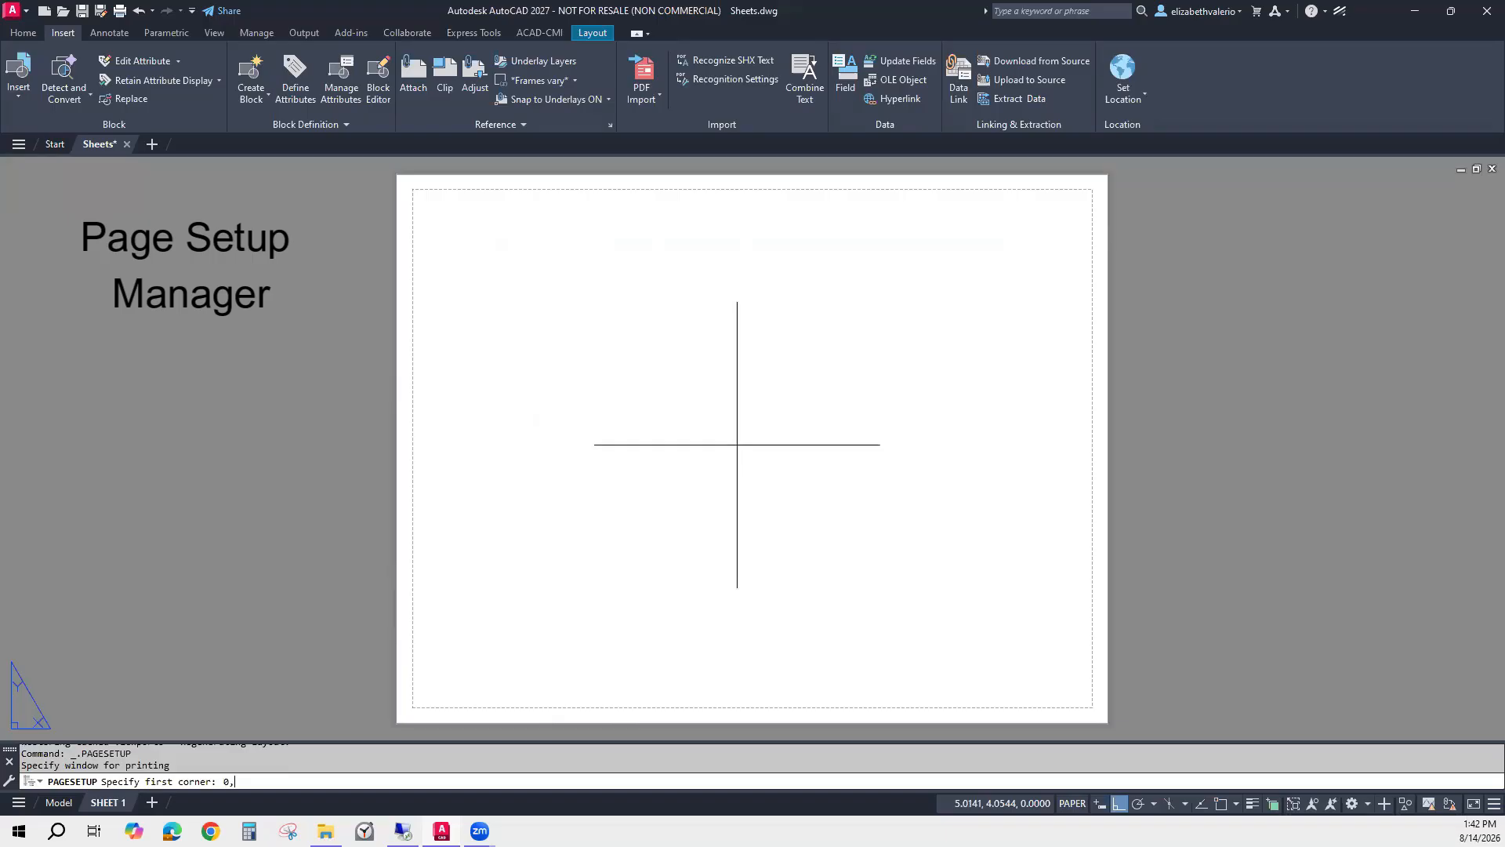
{"action": "key", "text": "Return"}
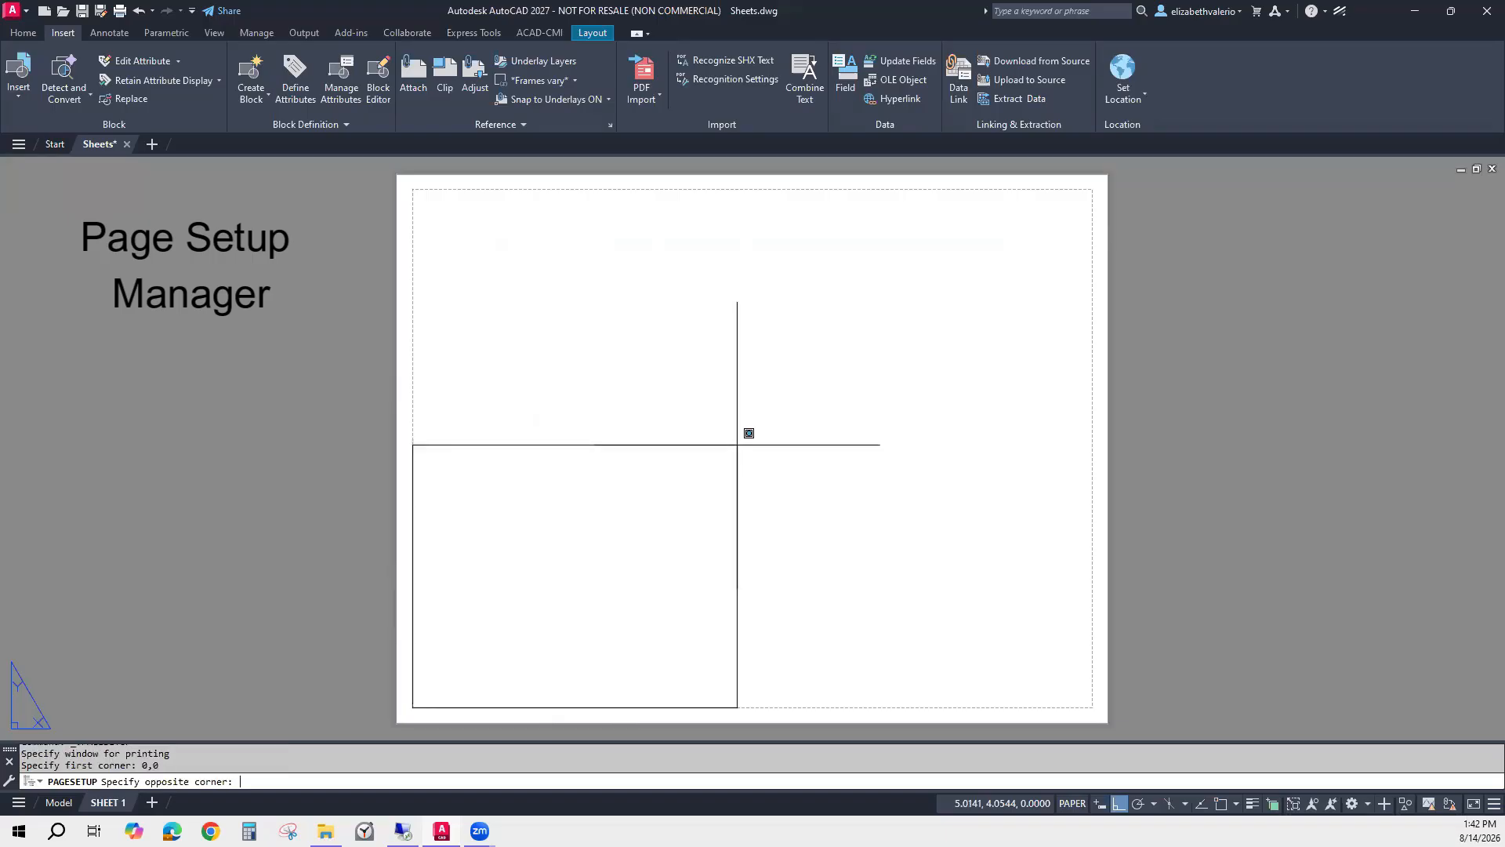
{"action": "type", "text": "3"}
{"action": "key", "text": "Return"}
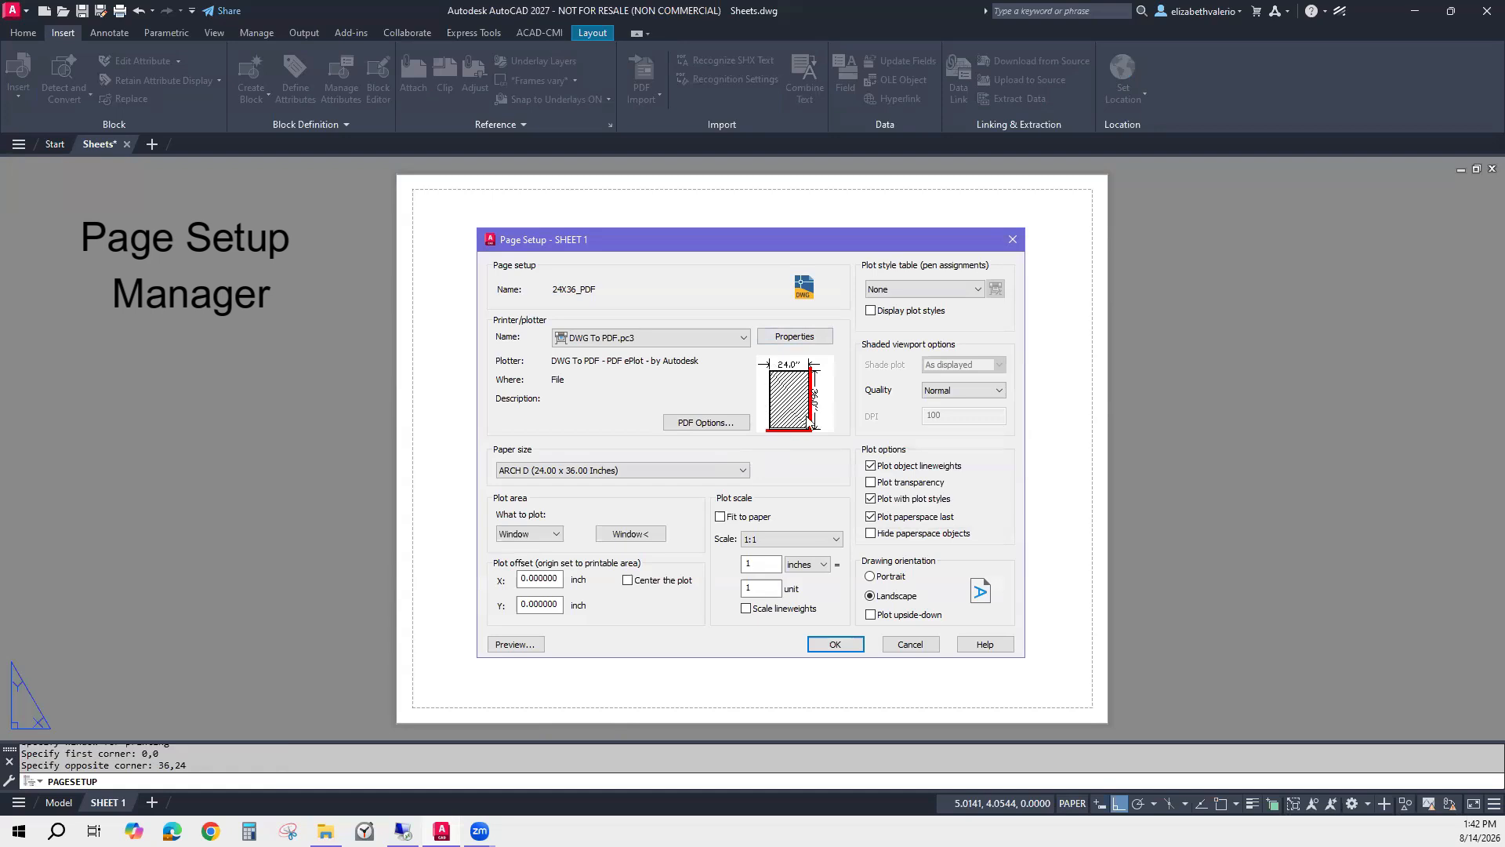
Center the plot and change the paper size to ARCH full bleed D (24.00 x 36.00 Inches).
{"action": "mouse_move", "coordinate": [794, 405]}
{"action": "left_click", "coordinate": [629, 581]}
{"action": "mouse_move", "coordinate": [816, 376]}
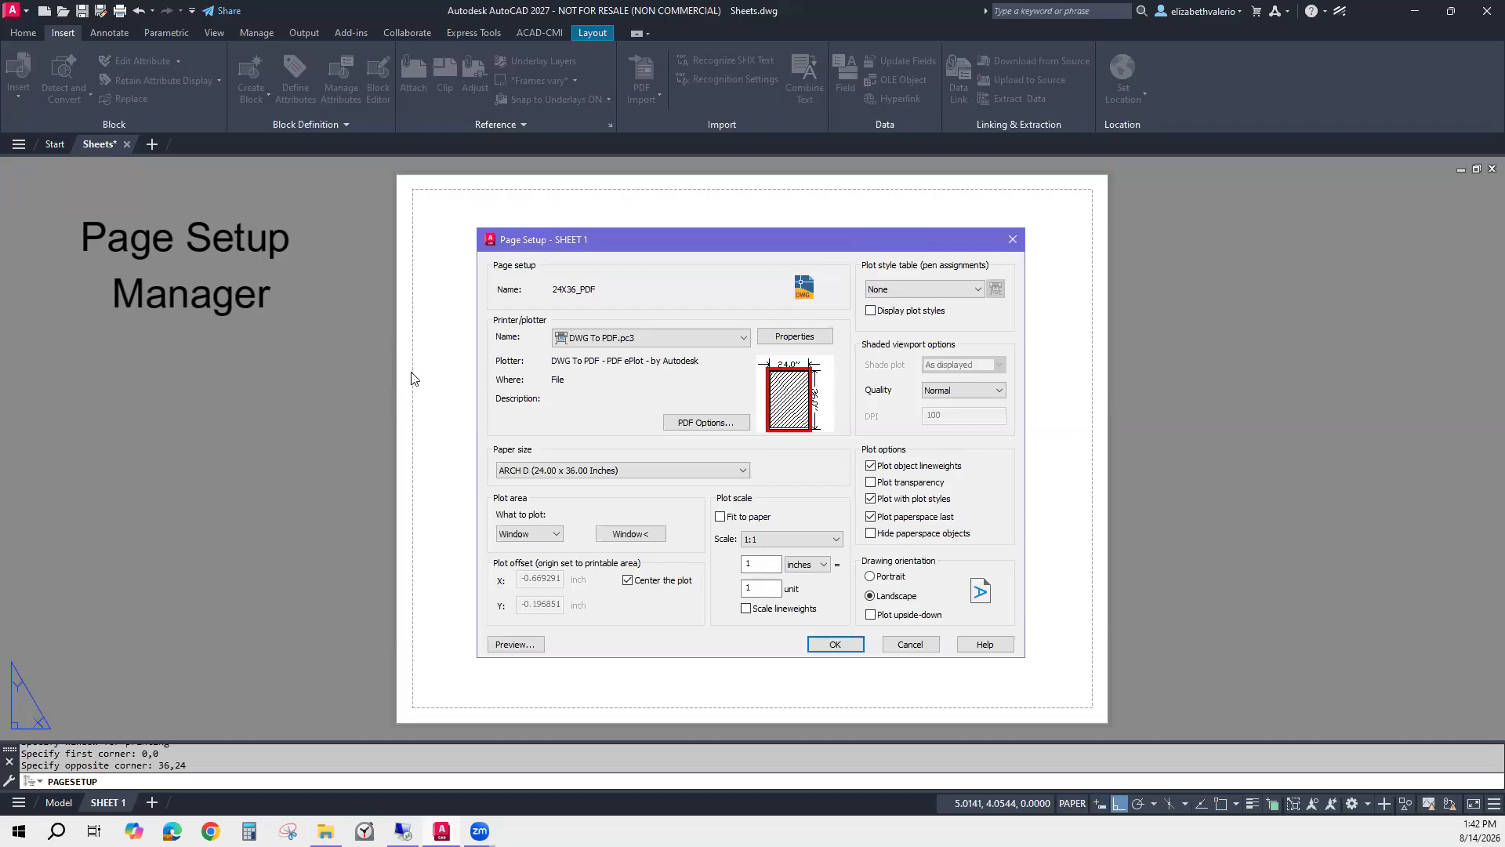
{"action": "left_click", "coordinate": [668, 472]}
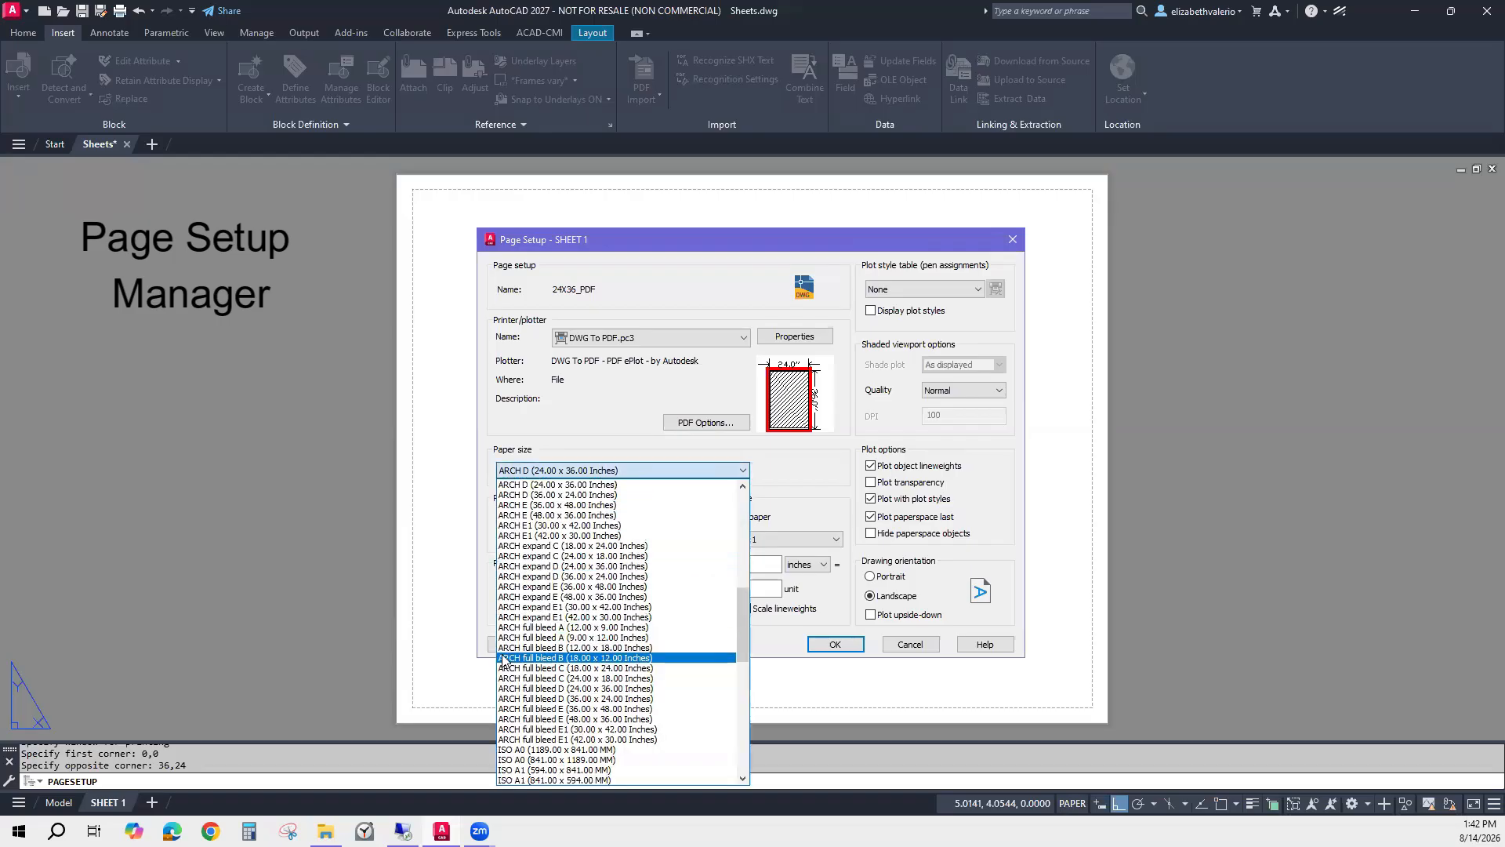
{"action": "left_click", "coordinate": [597, 689]}
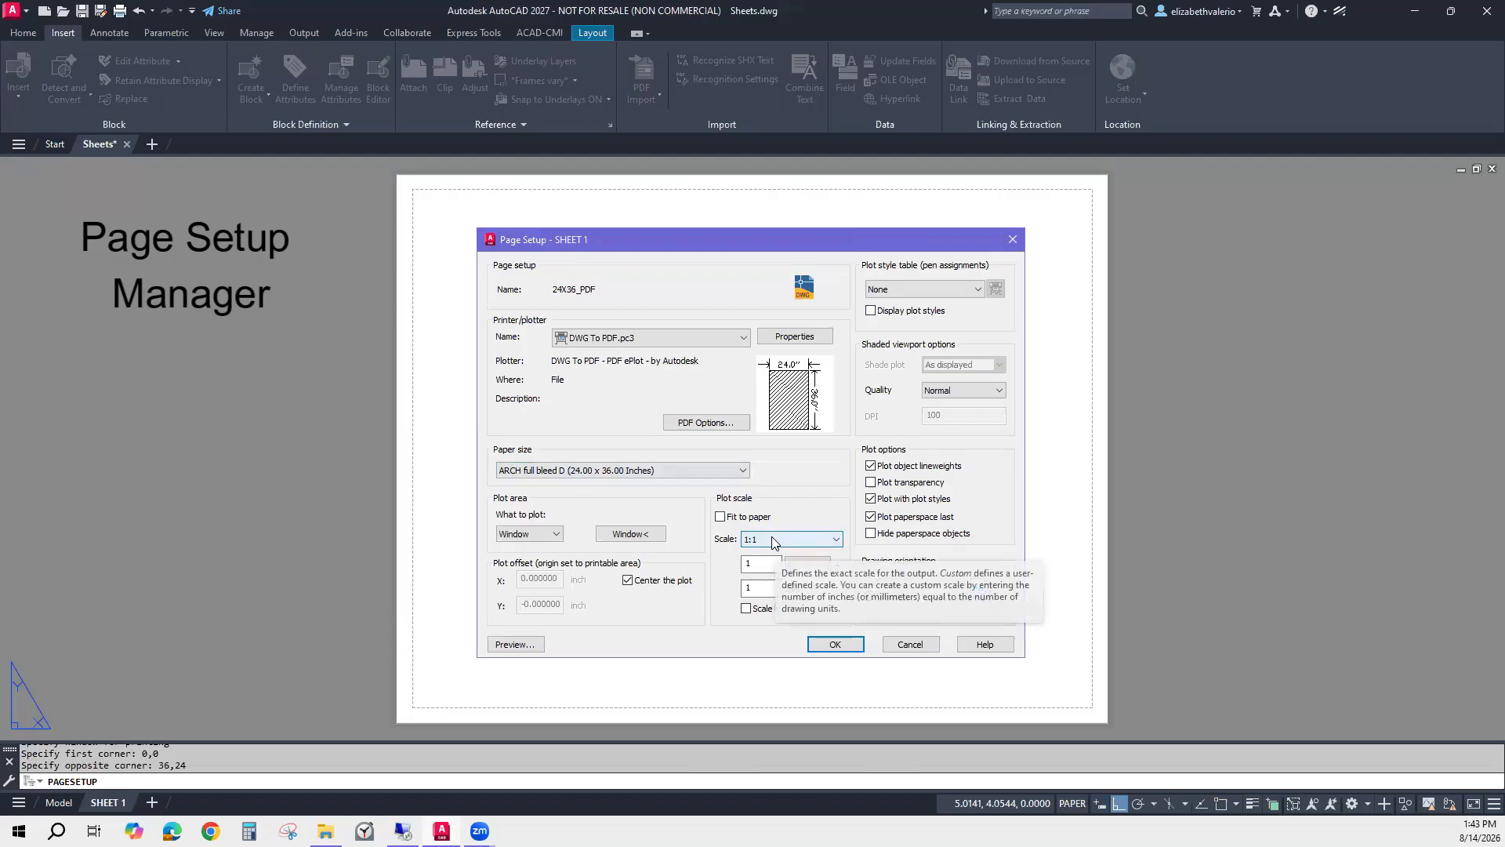
Assign the monochrome.ctb plot style table to the page setup.
{"action": "left_click", "coordinate": [973, 290]}
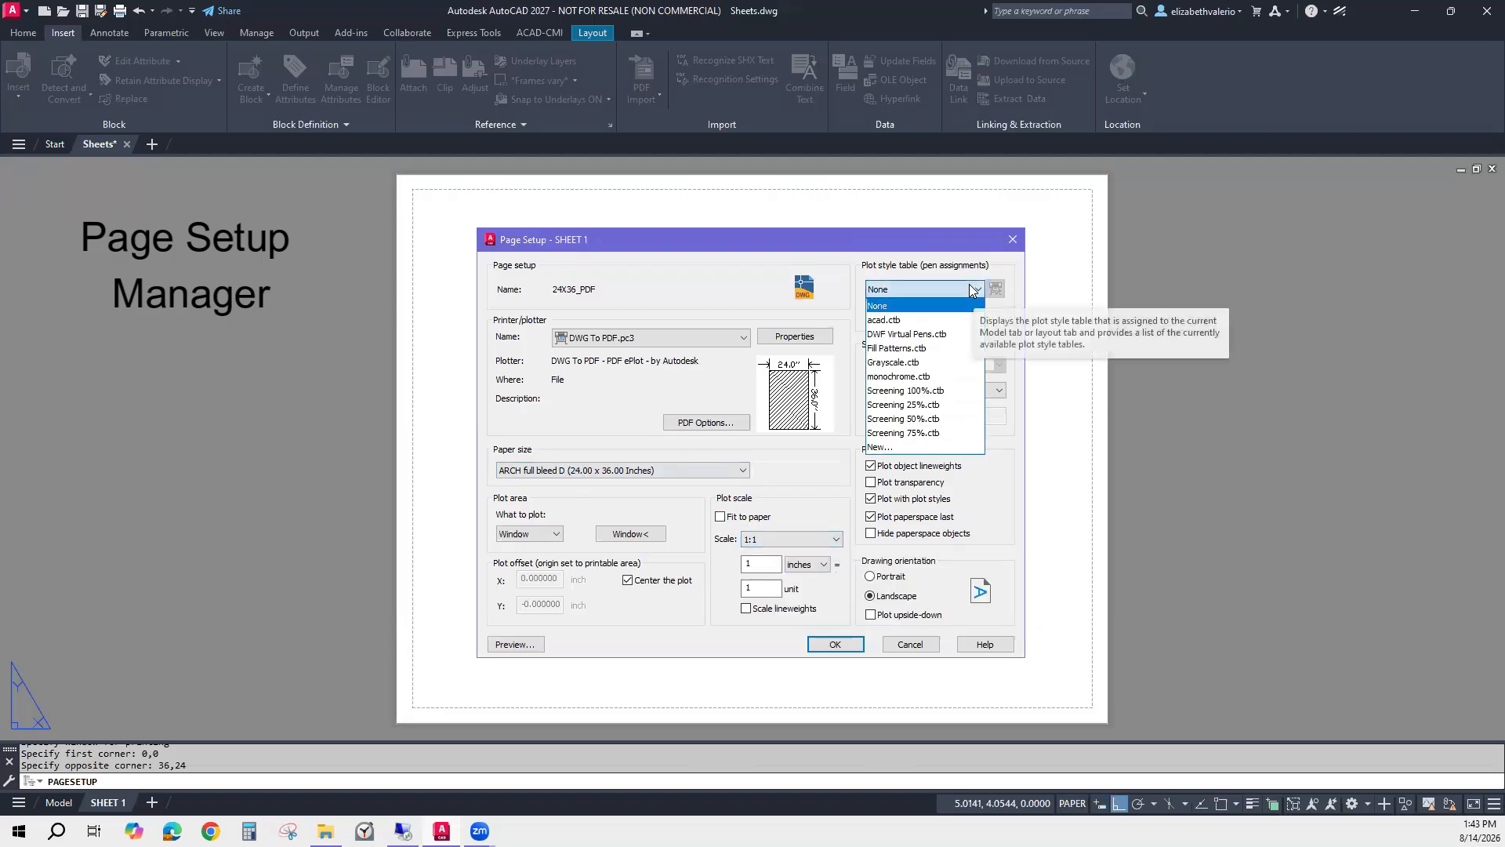
{"action": "left_click", "coordinate": [892, 377]}
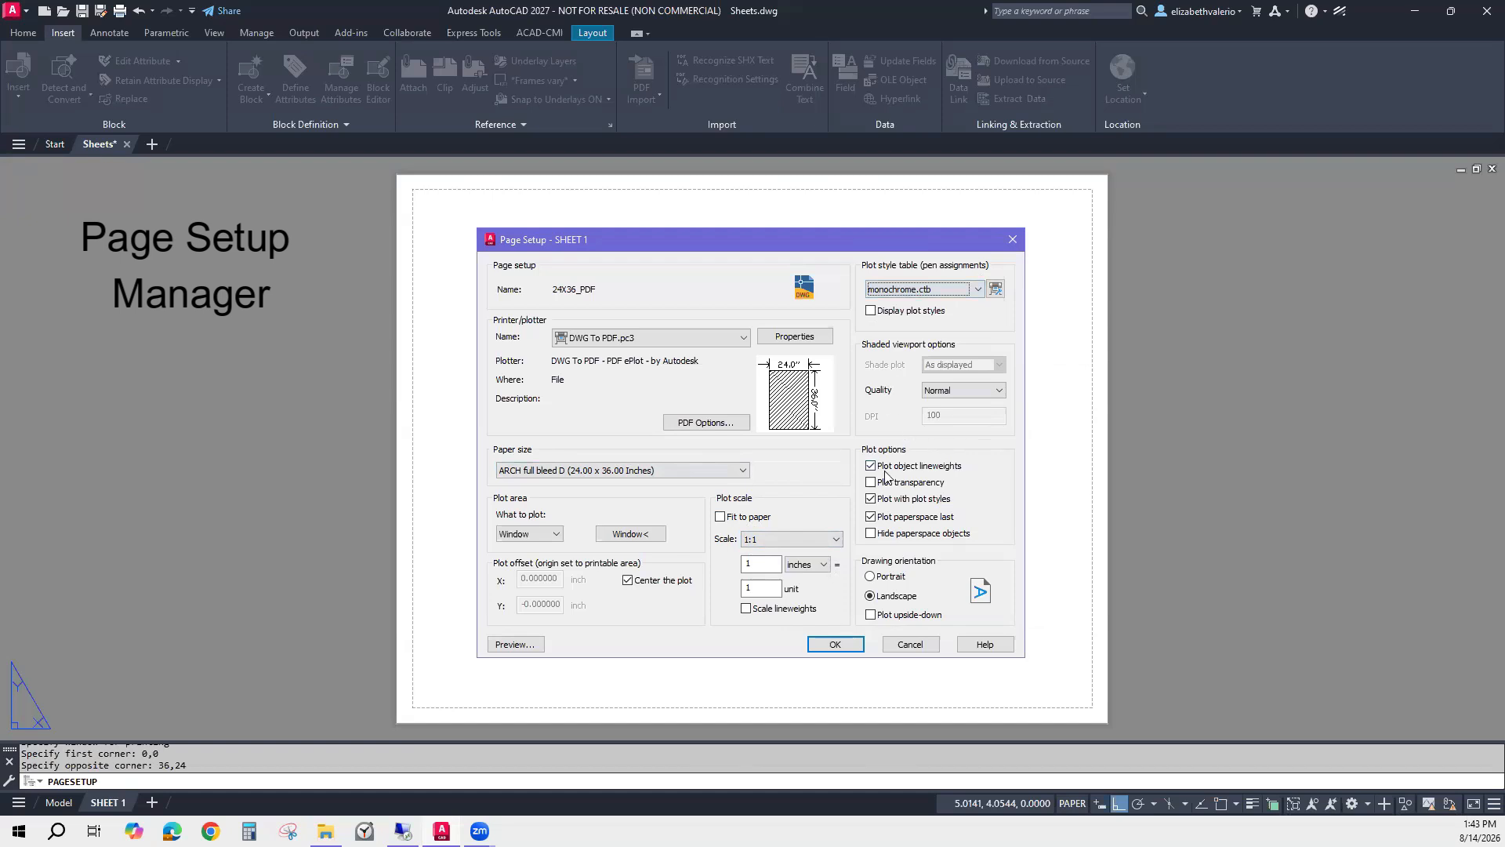
{"action": "left_click", "coordinate": [944, 479]}
Accept the page setup settings and make 24X36_PDF current for the SHEET 1 layout.
{"action": "left_click", "coordinate": [823, 646]}
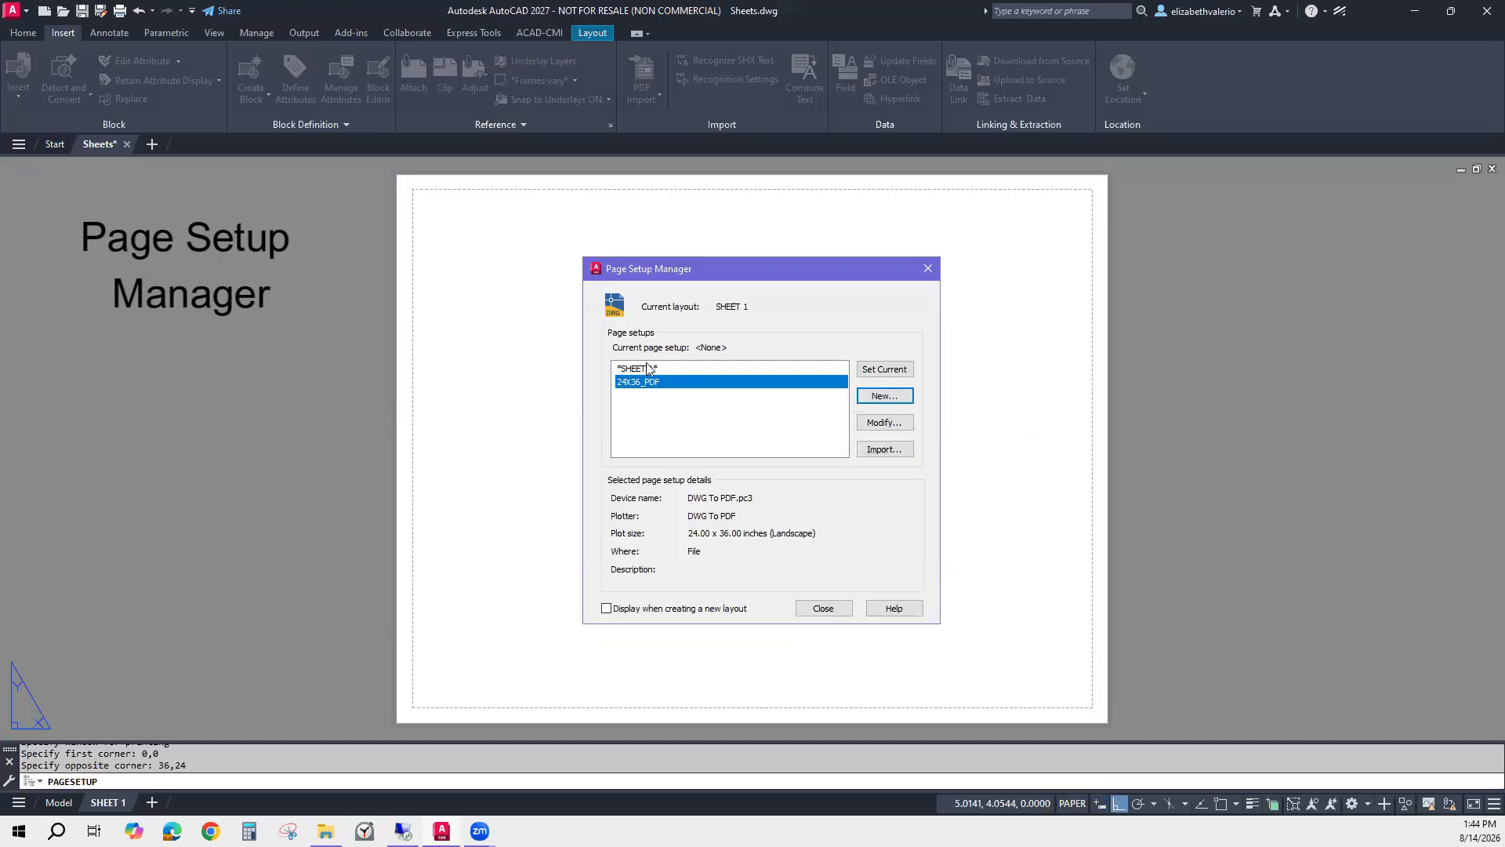
{"action": "left_click", "coordinate": [861, 369]}
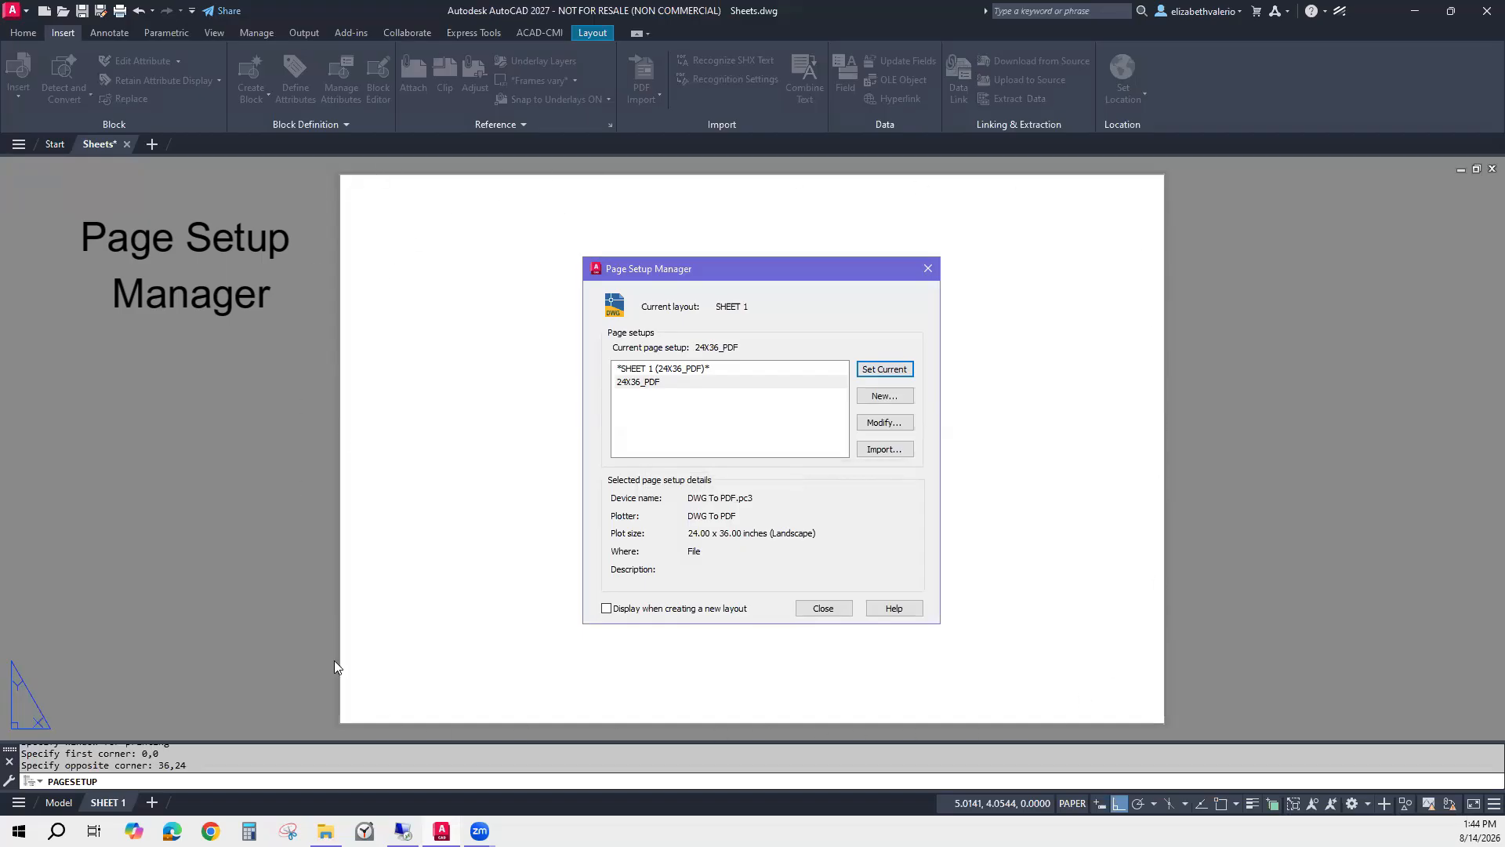
{"action": "left_click", "coordinate": [823, 609]}
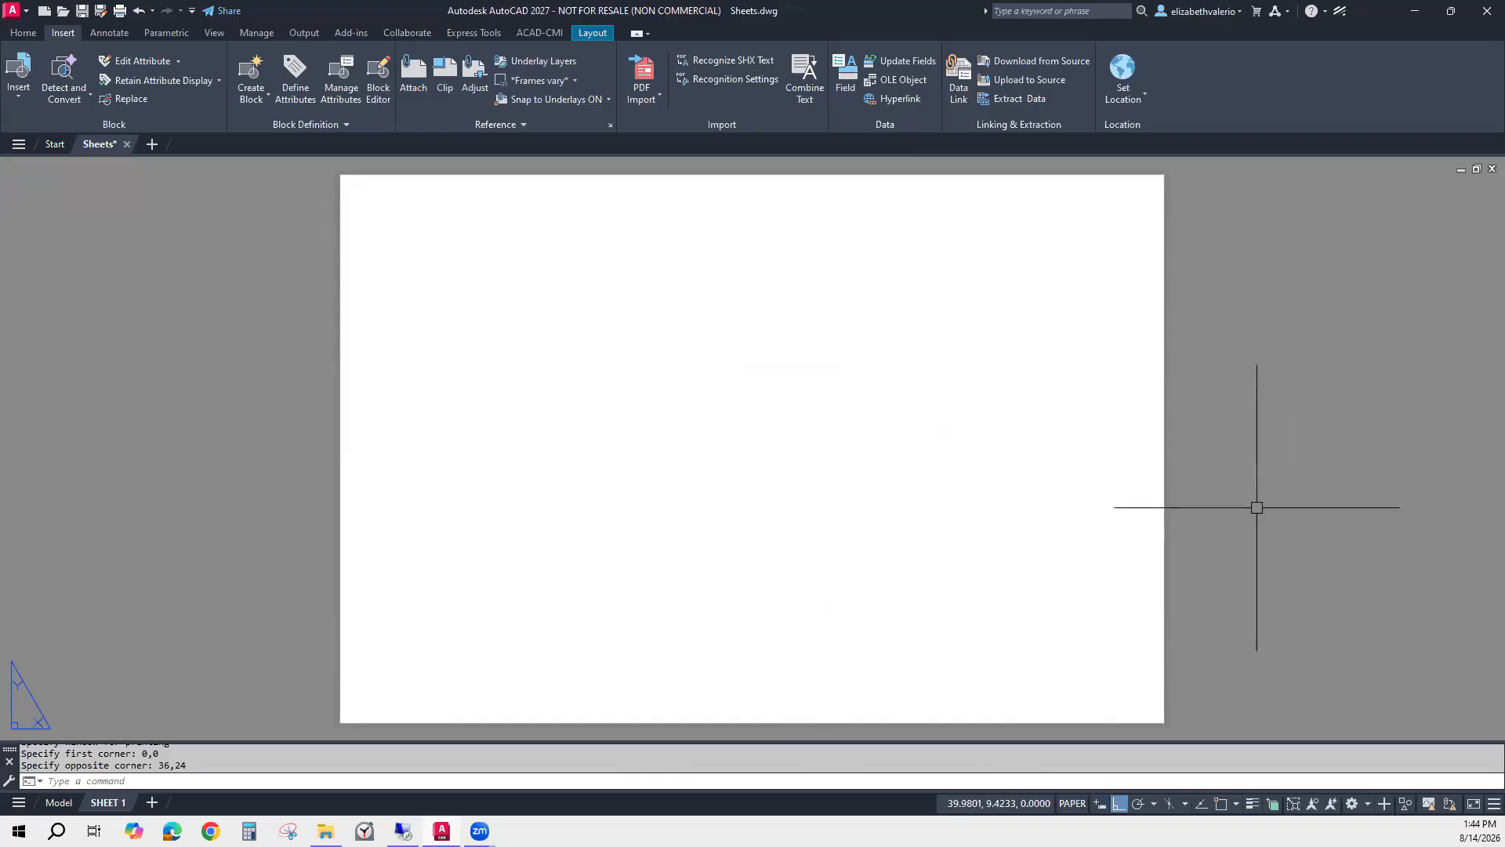
Detach the unreferenced TB 11X17 drawing from the external references.
{"action": "type", "text": "x"}
{"action": "key", "text": "Return"}
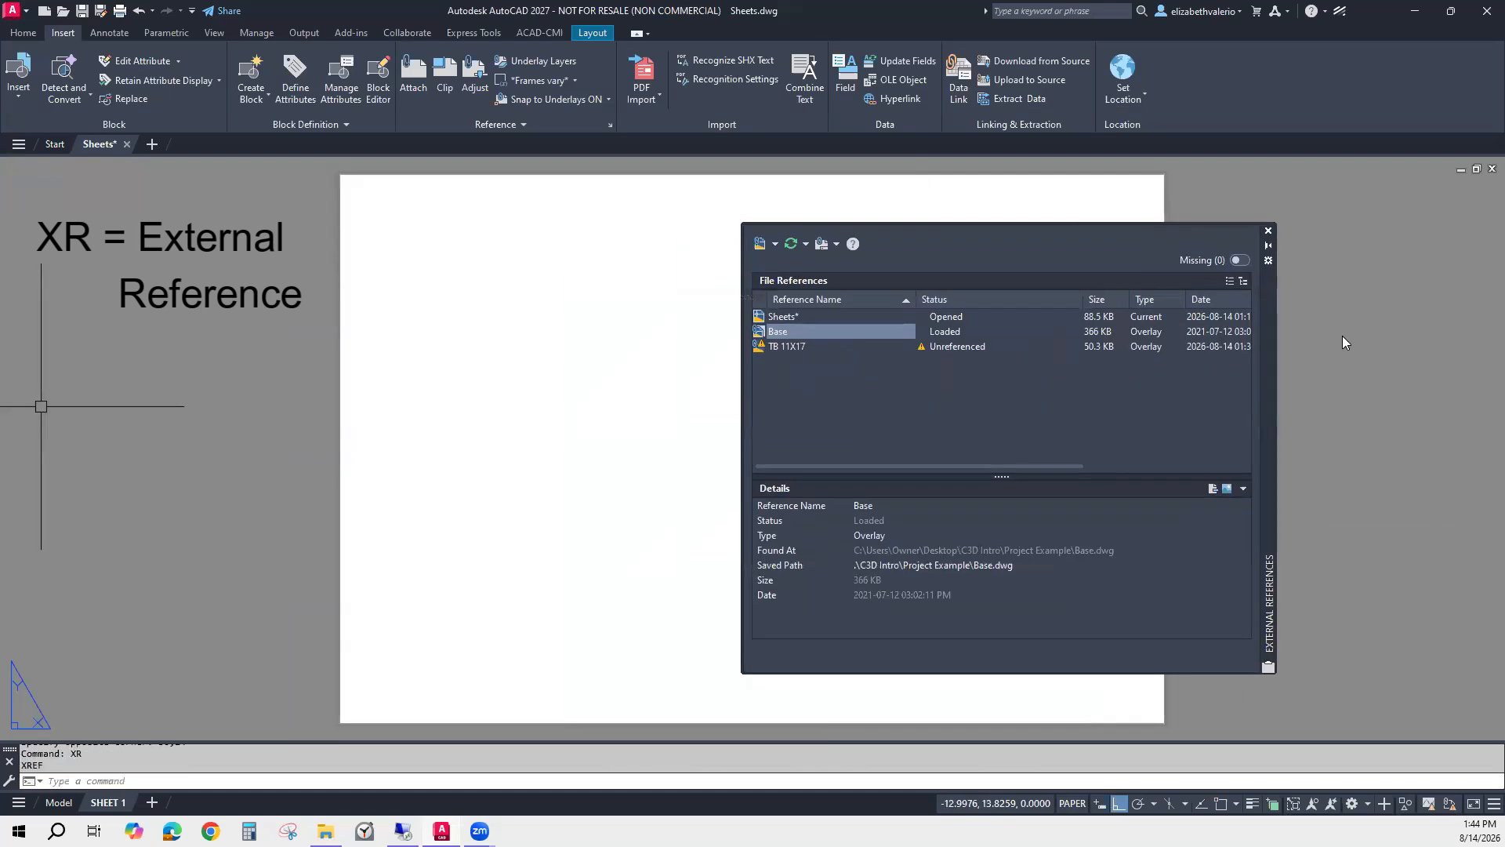
{"action": "left_click", "coordinate": [872, 333]}
{"action": "right_click", "coordinate": [872, 332]}
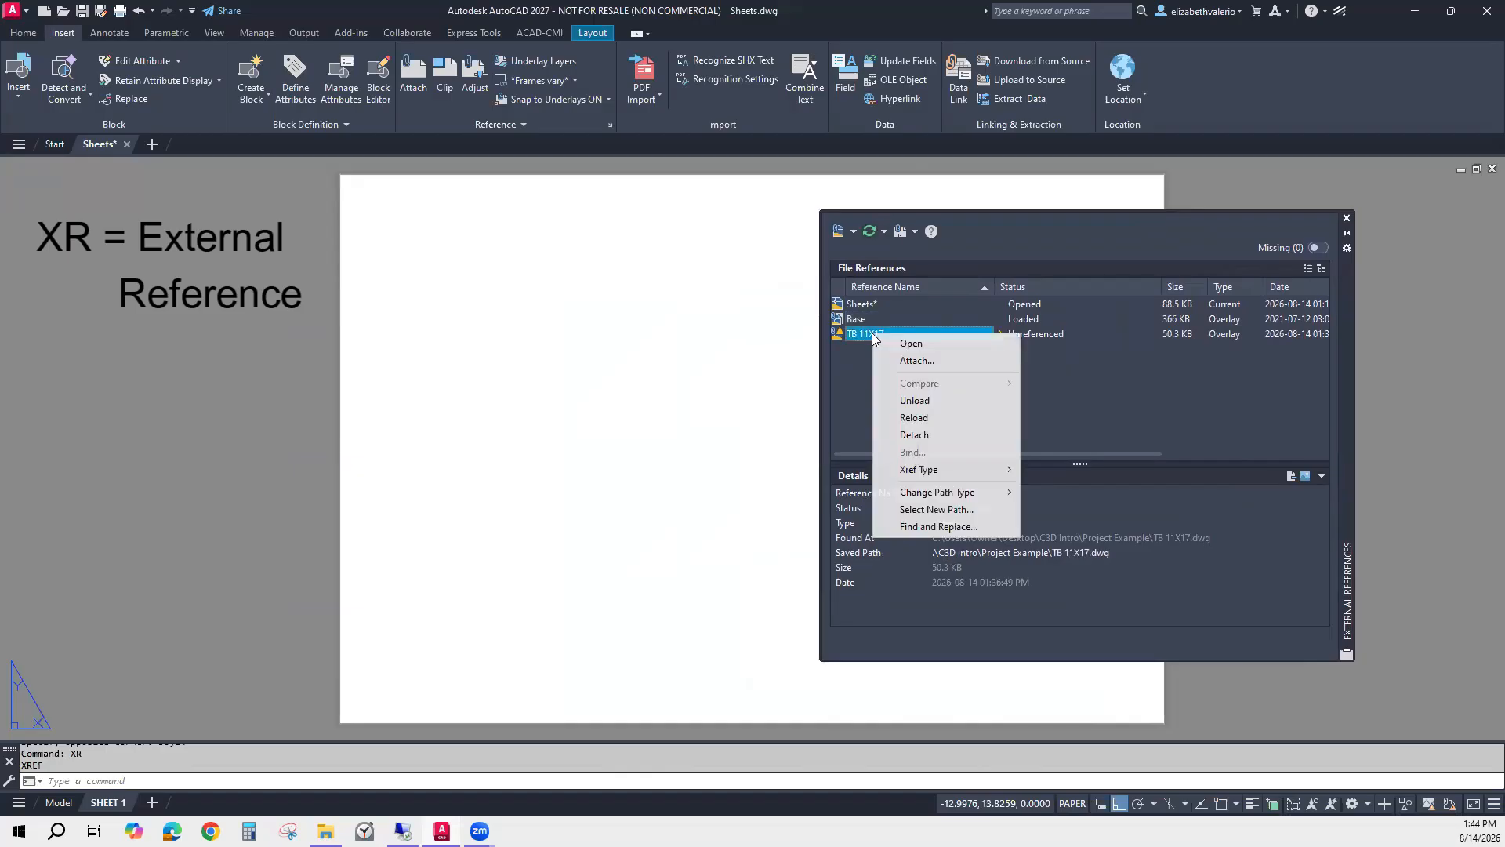
{"action": "left_click", "coordinate": [928, 436]}
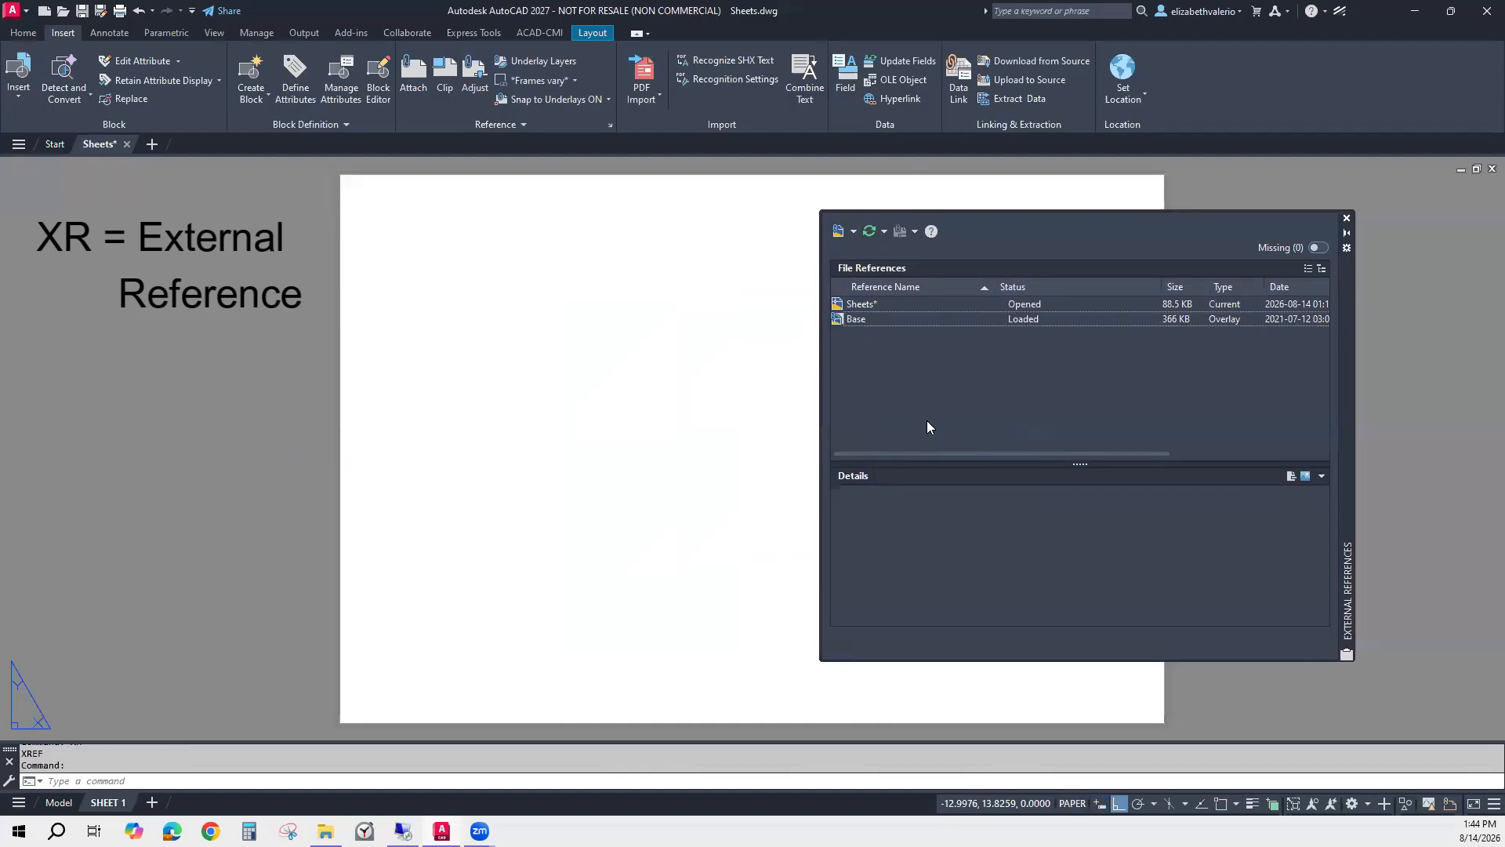
Attach the TB 11X17 title block as an overlay with a relative path, at insertion point 0,0,0 and scale 1.
{"action": "left_click", "coordinate": [854, 232]}
{"action": "left_click", "coordinate": [873, 253]}
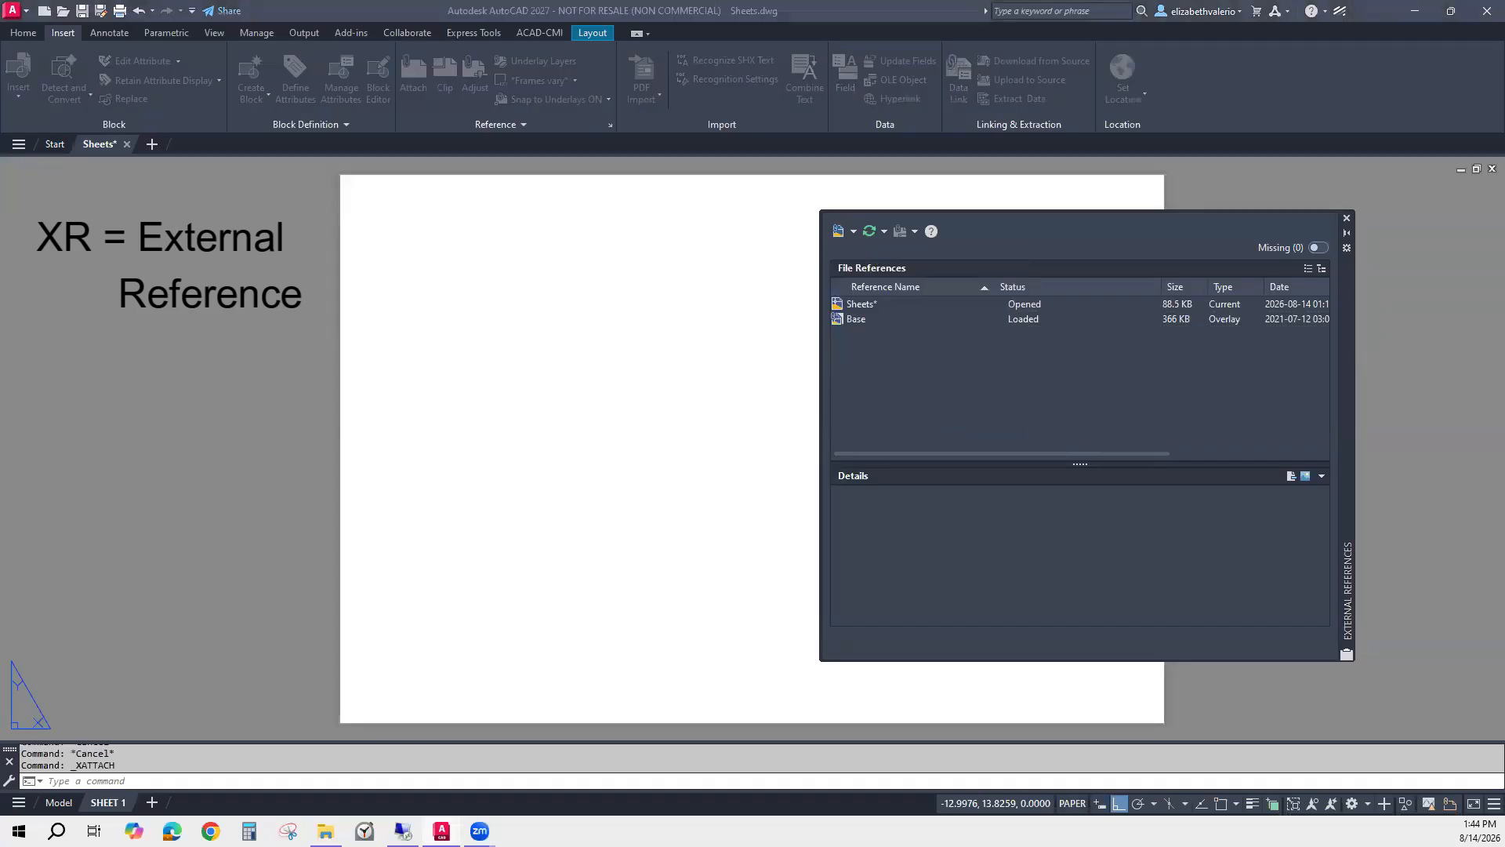
{"action": "left_click", "coordinate": [351, 444]}
{"action": "left_click", "coordinate": [661, 571]}
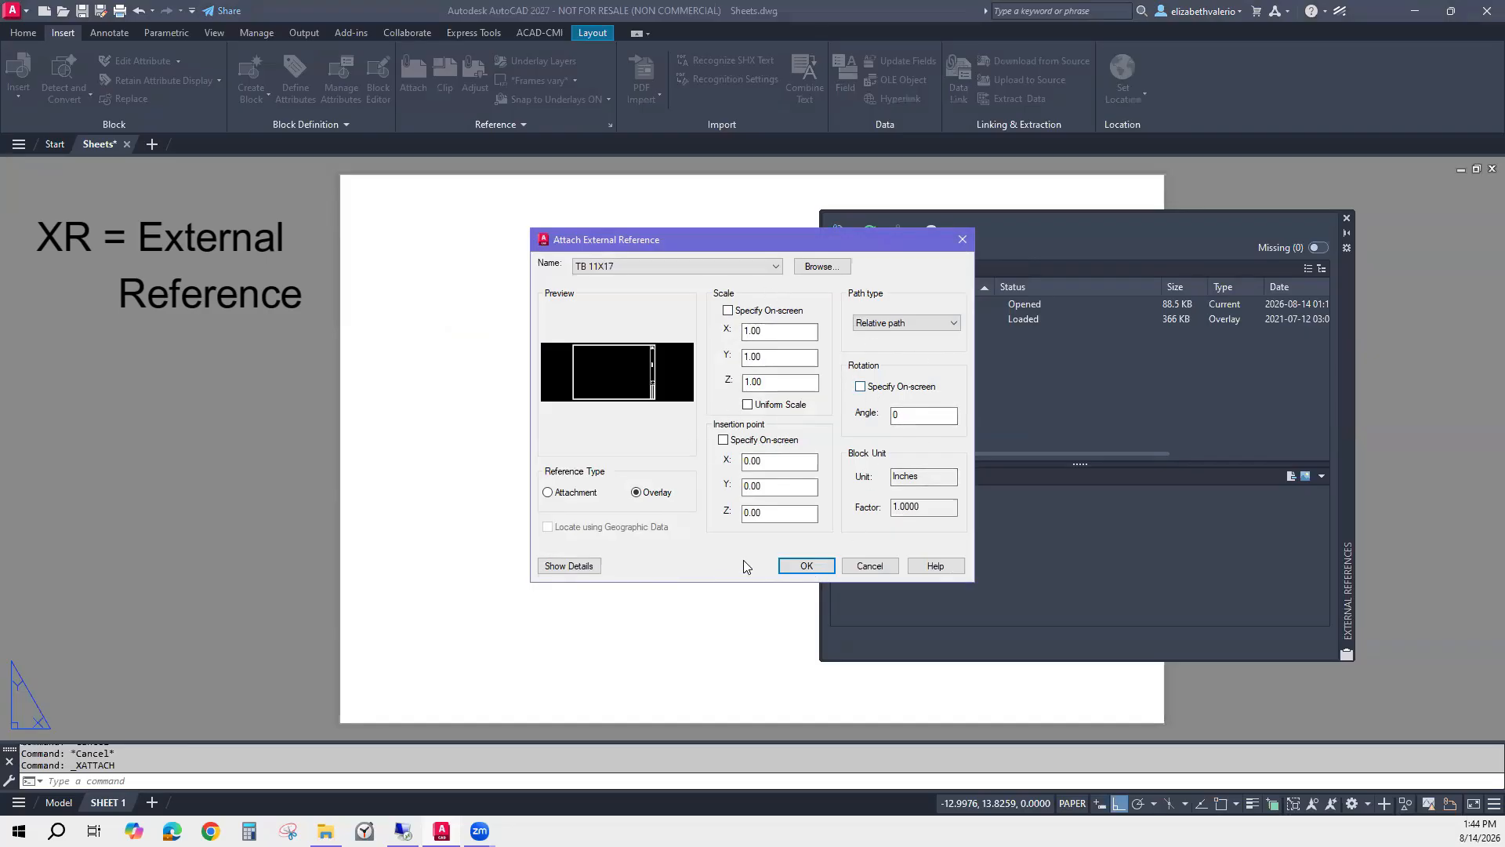
{"action": "left_click", "coordinate": [821, 569]}
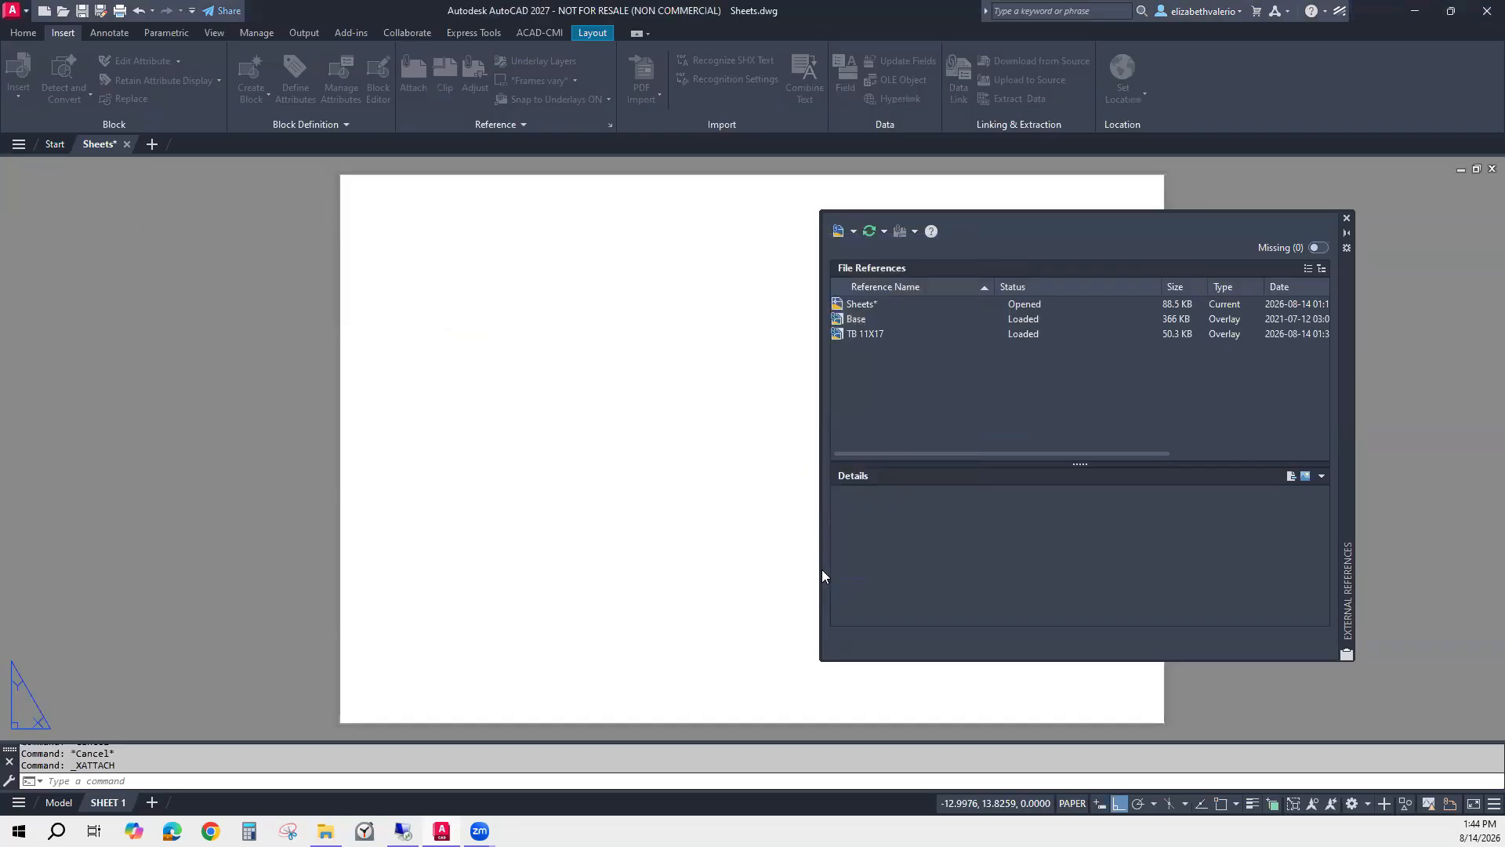
{"action": "left_click", "coordinate": [1347, 220]}
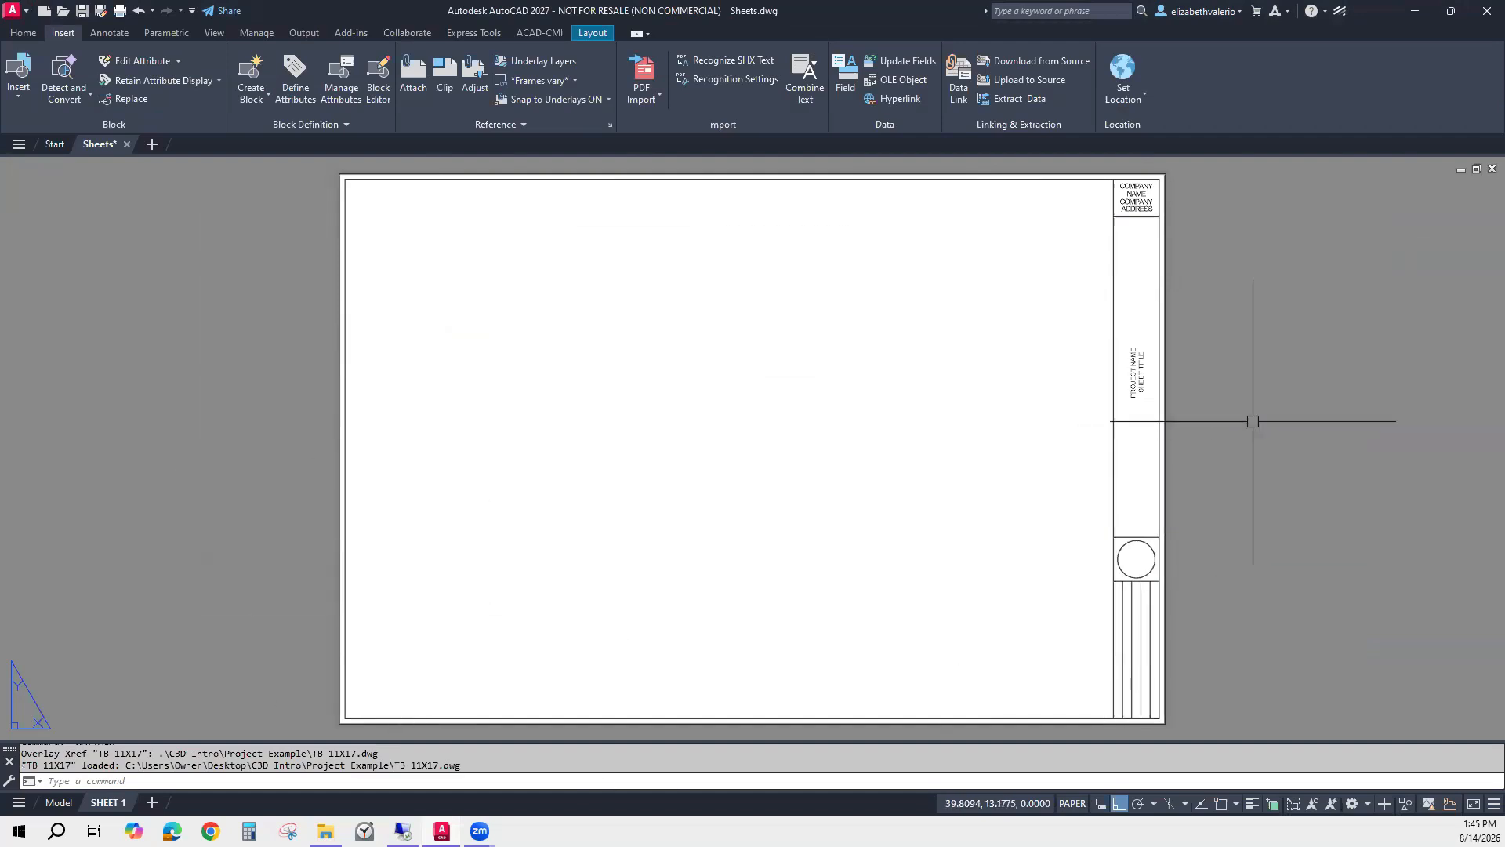
{"action": "left_click", "coordinate": [61, 805]}
{"action": "left_click", "coordinate": [109, 803]}
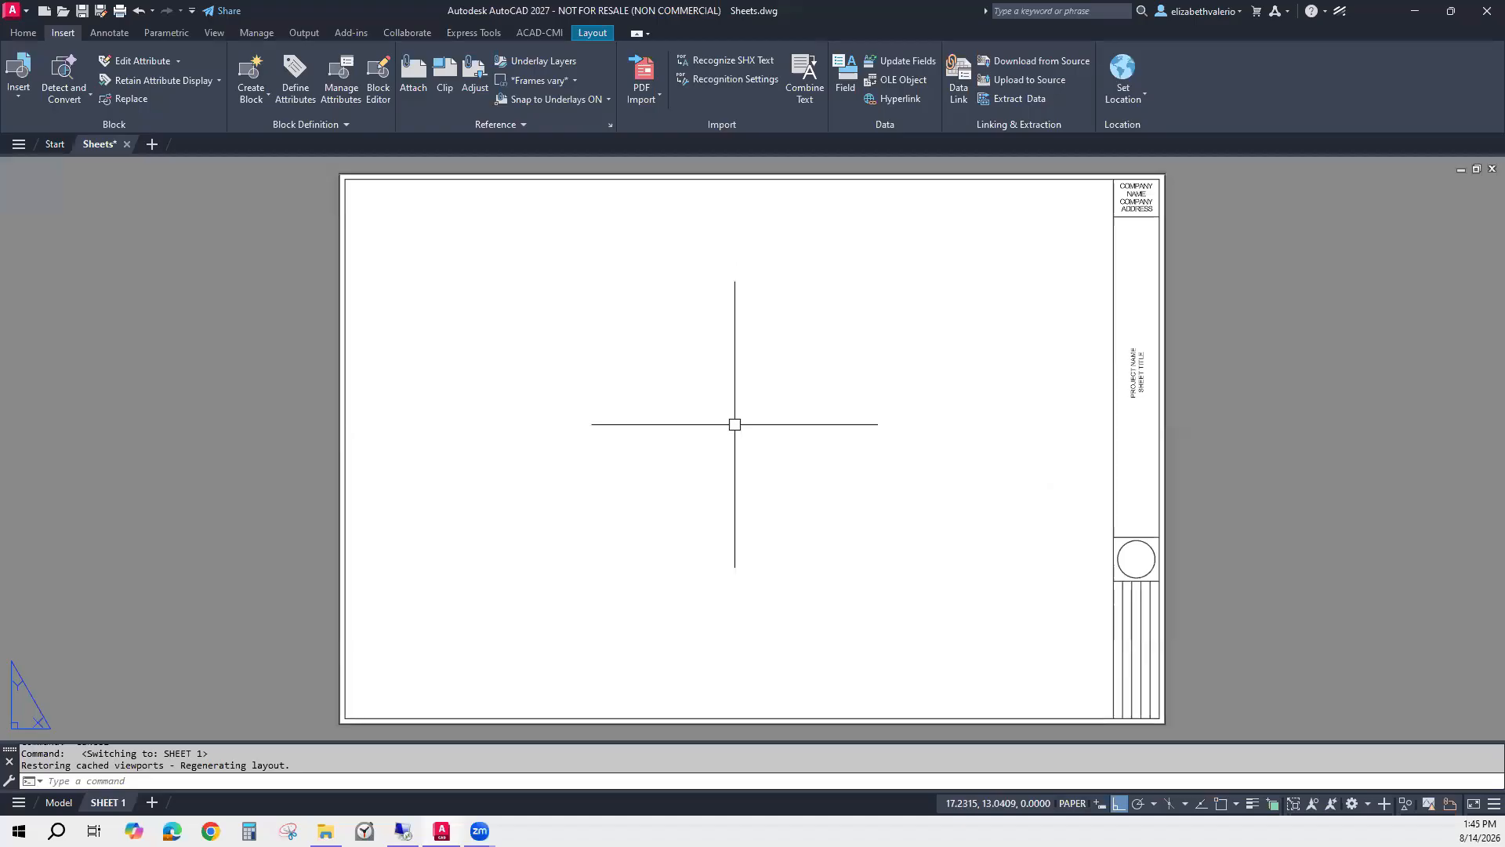
{"action": "left_click", "coordinate": [594, 33]}
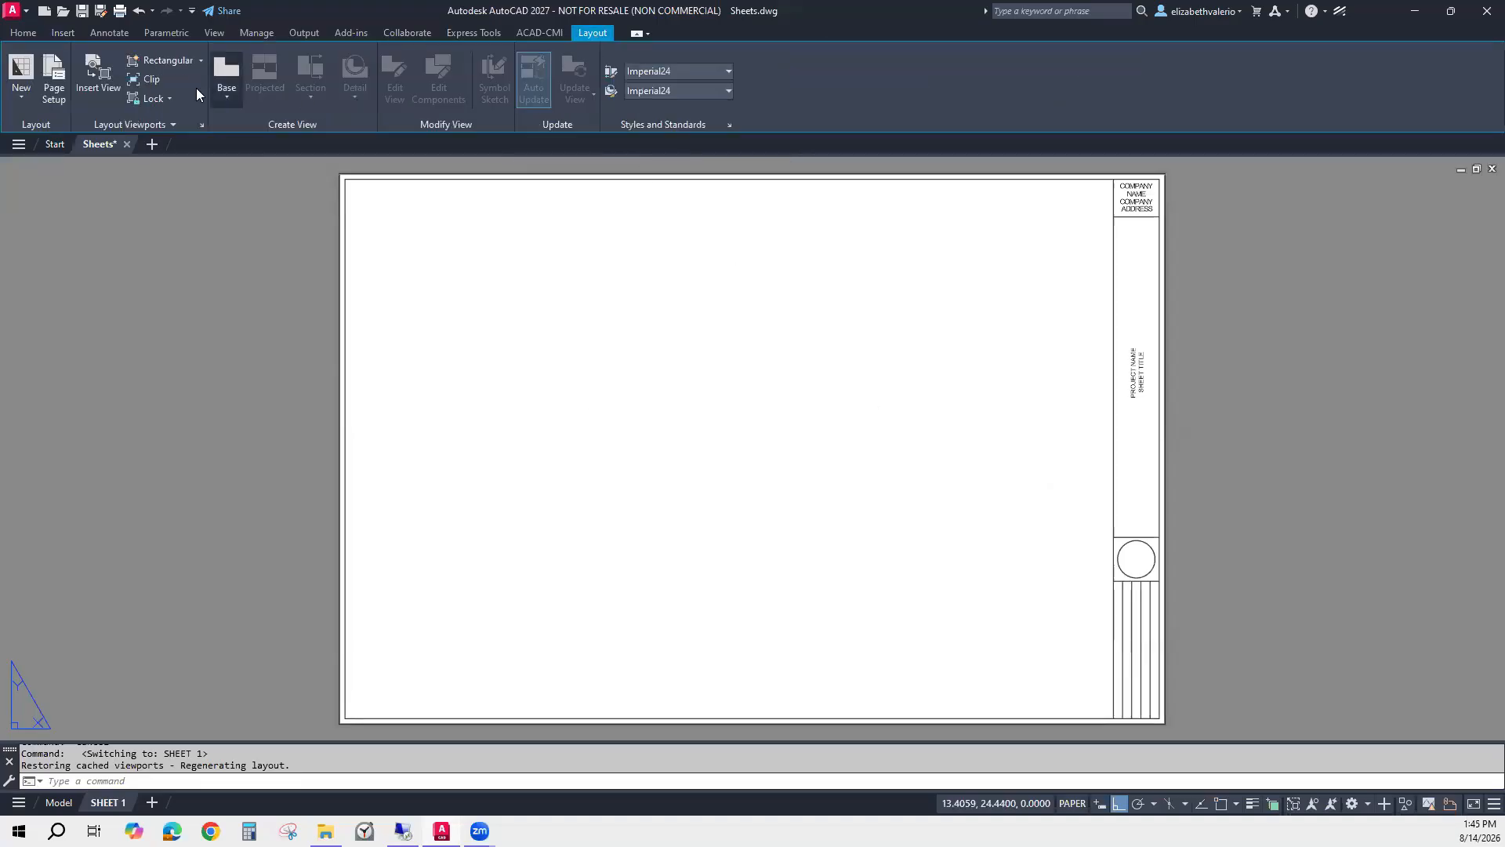
{"action": "left_click", "coordinate": [201, 60]}
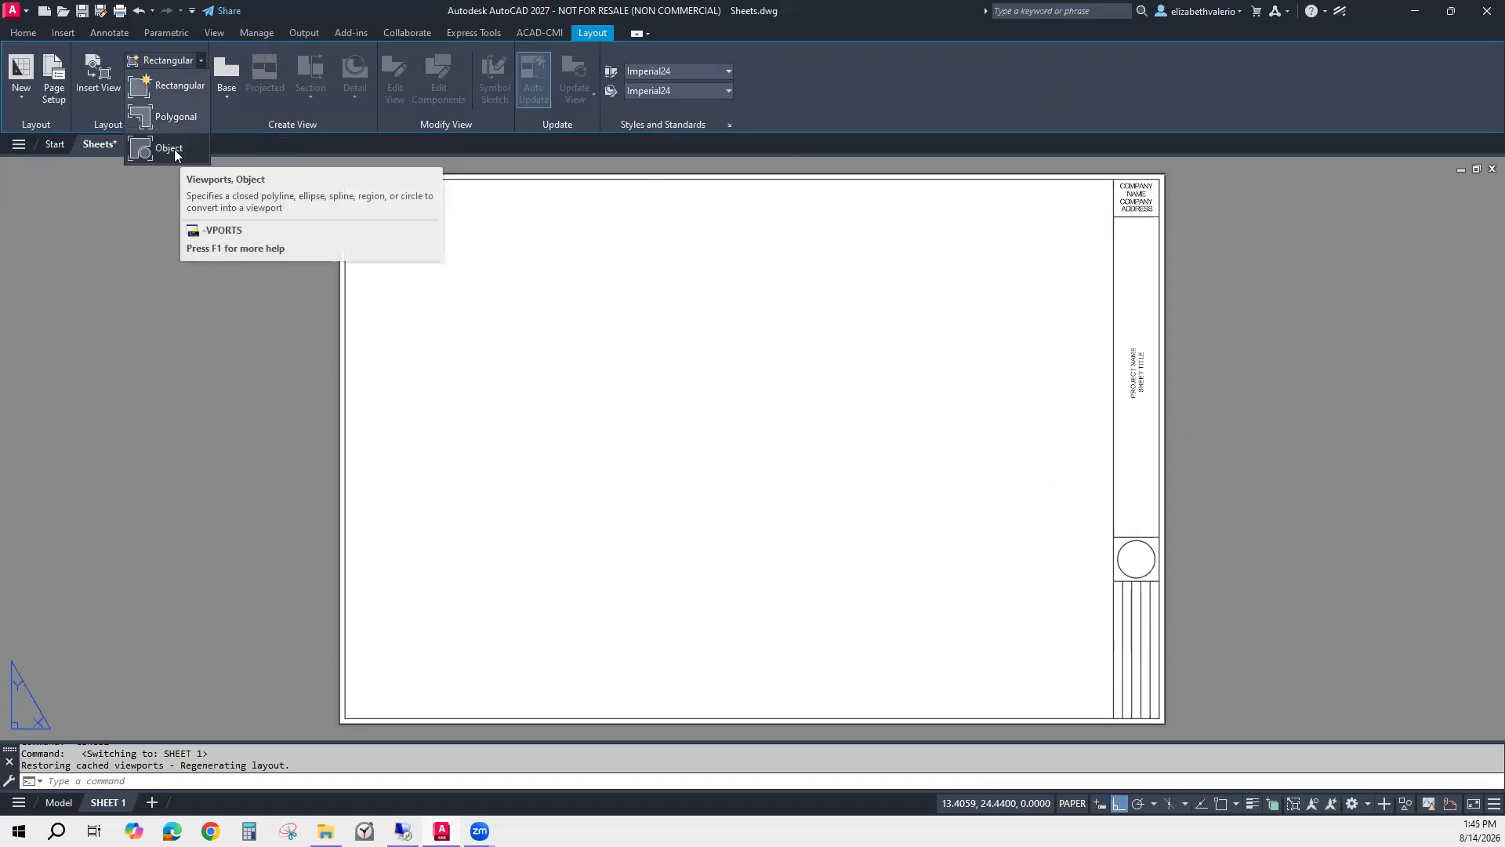
{"action": "left_click", "coordinate": [137, 306]}
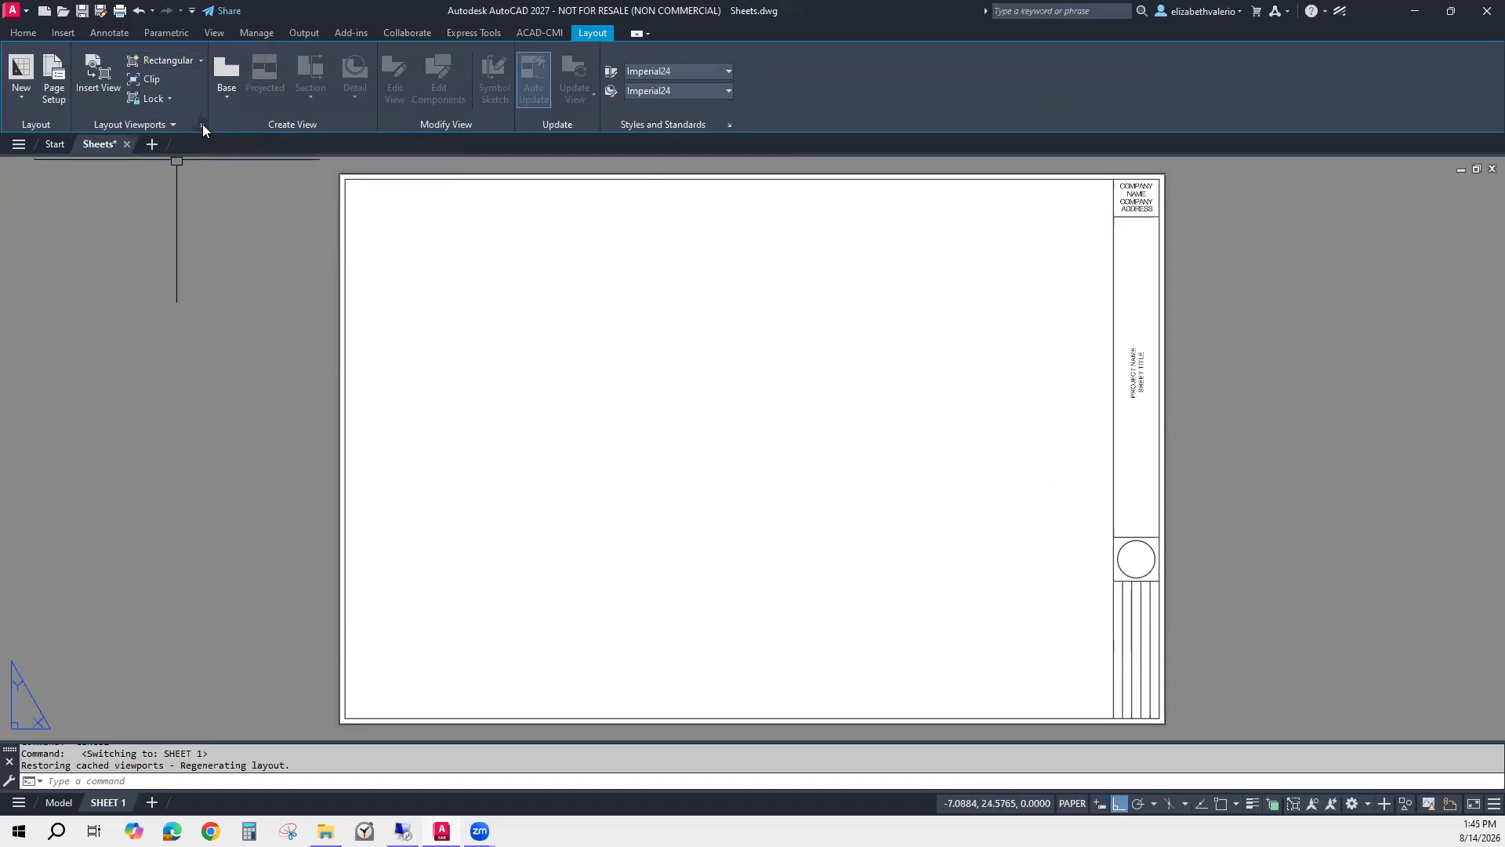
Create a single viewport snapped to border endpoints, from the drawing area's upper-left corner to its lower-right corner beside the title block.
{"action": "left_click", "coordinate": [203, 123]}
{"action": "left_click", "coordinate": [108, 275]}
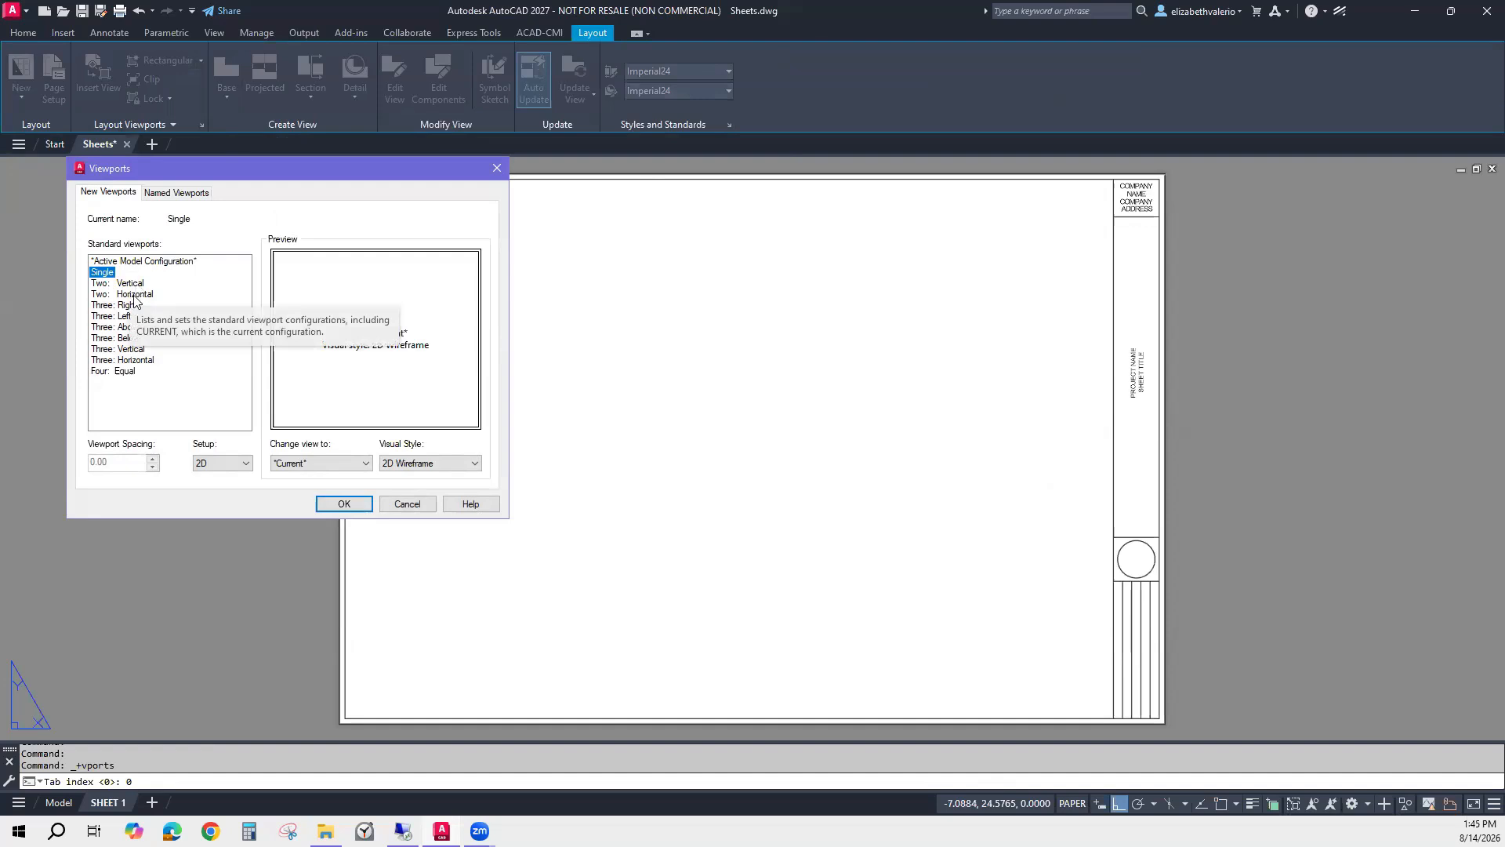
{"action": "left_click", "coordinate": [135, 295]}
{"action": "left_click", "coordinate": [138, 284]}
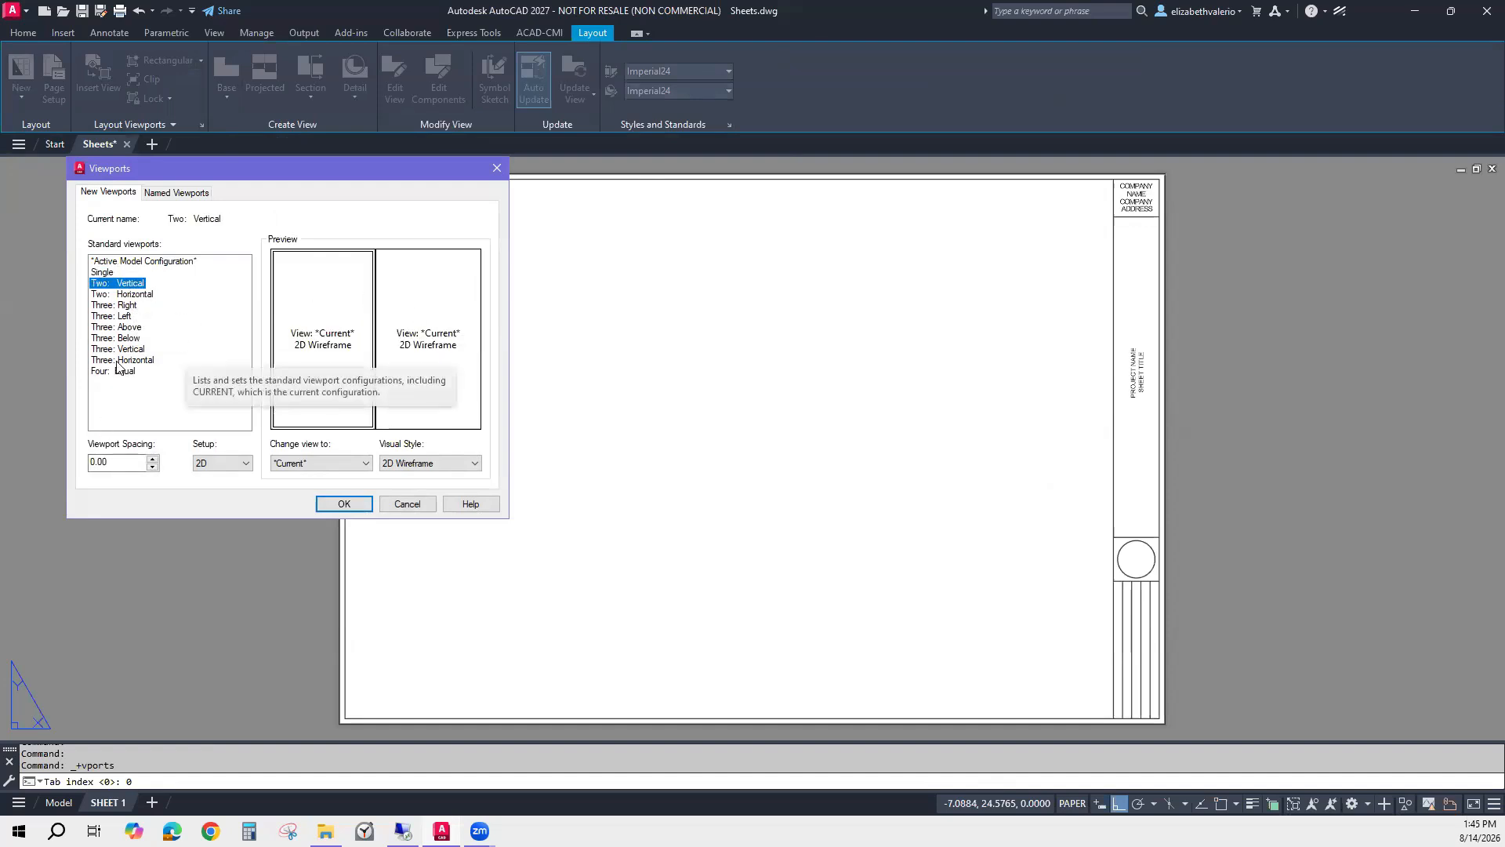
{"action": "left_click", "coordinate": [103, 273]}
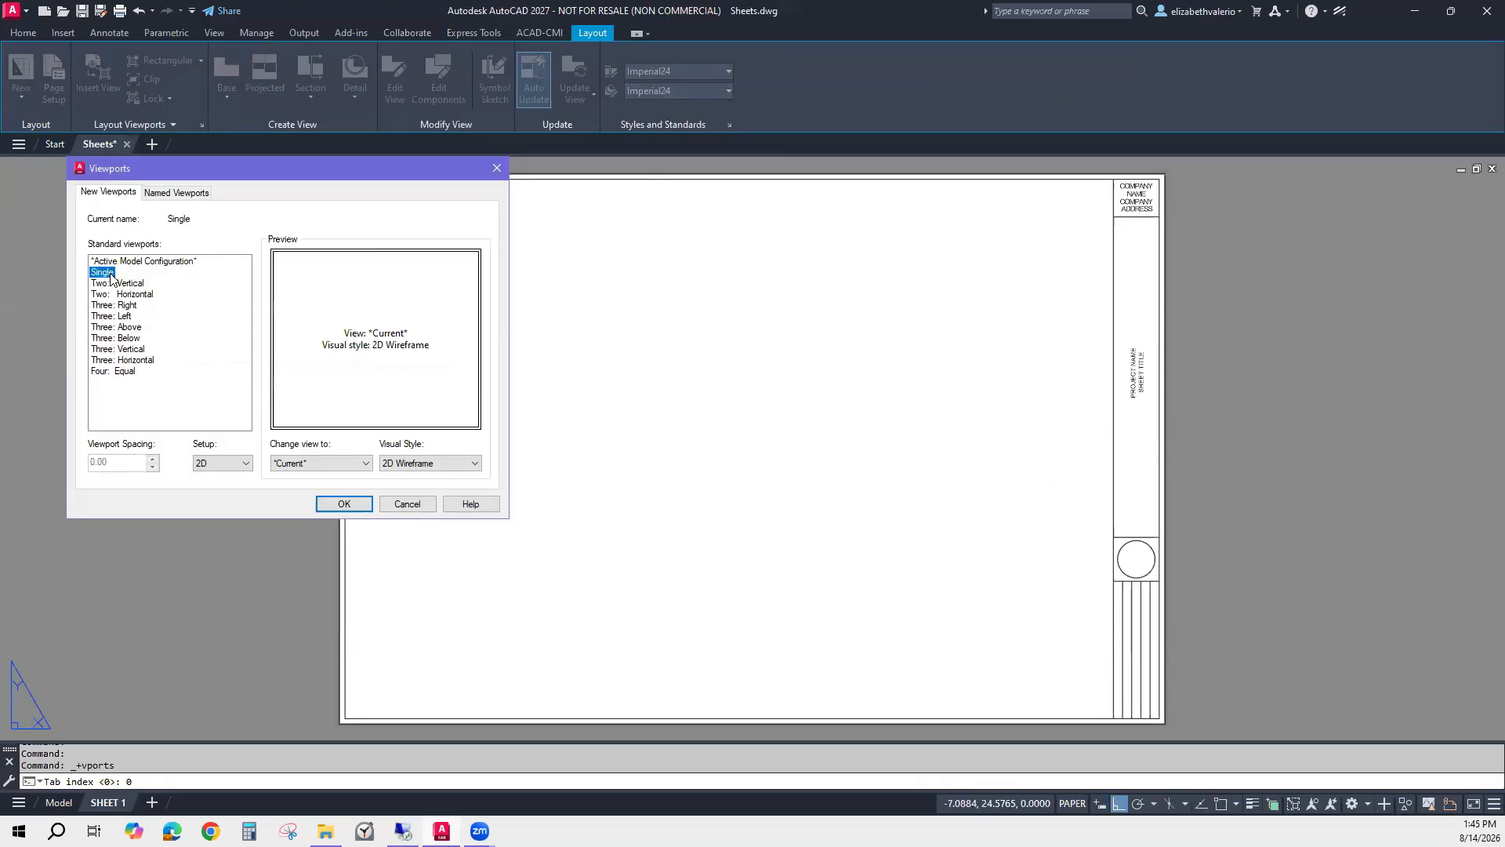
{"action": "left_click", "coordinate": [356, 508]}
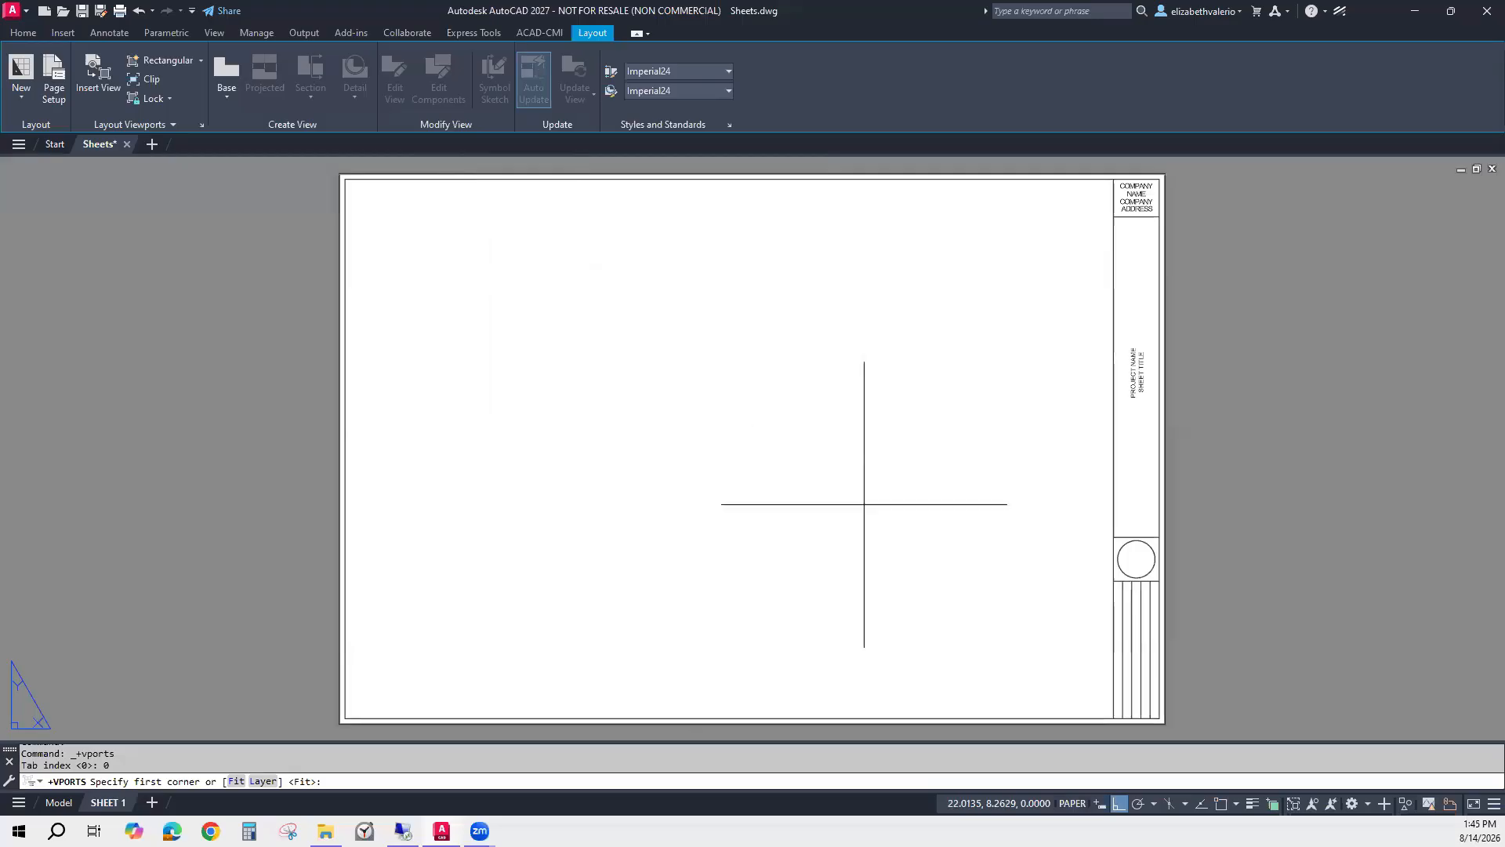
{"action": "type", "text": "END"}
{"action": "key", "text": "Return"}
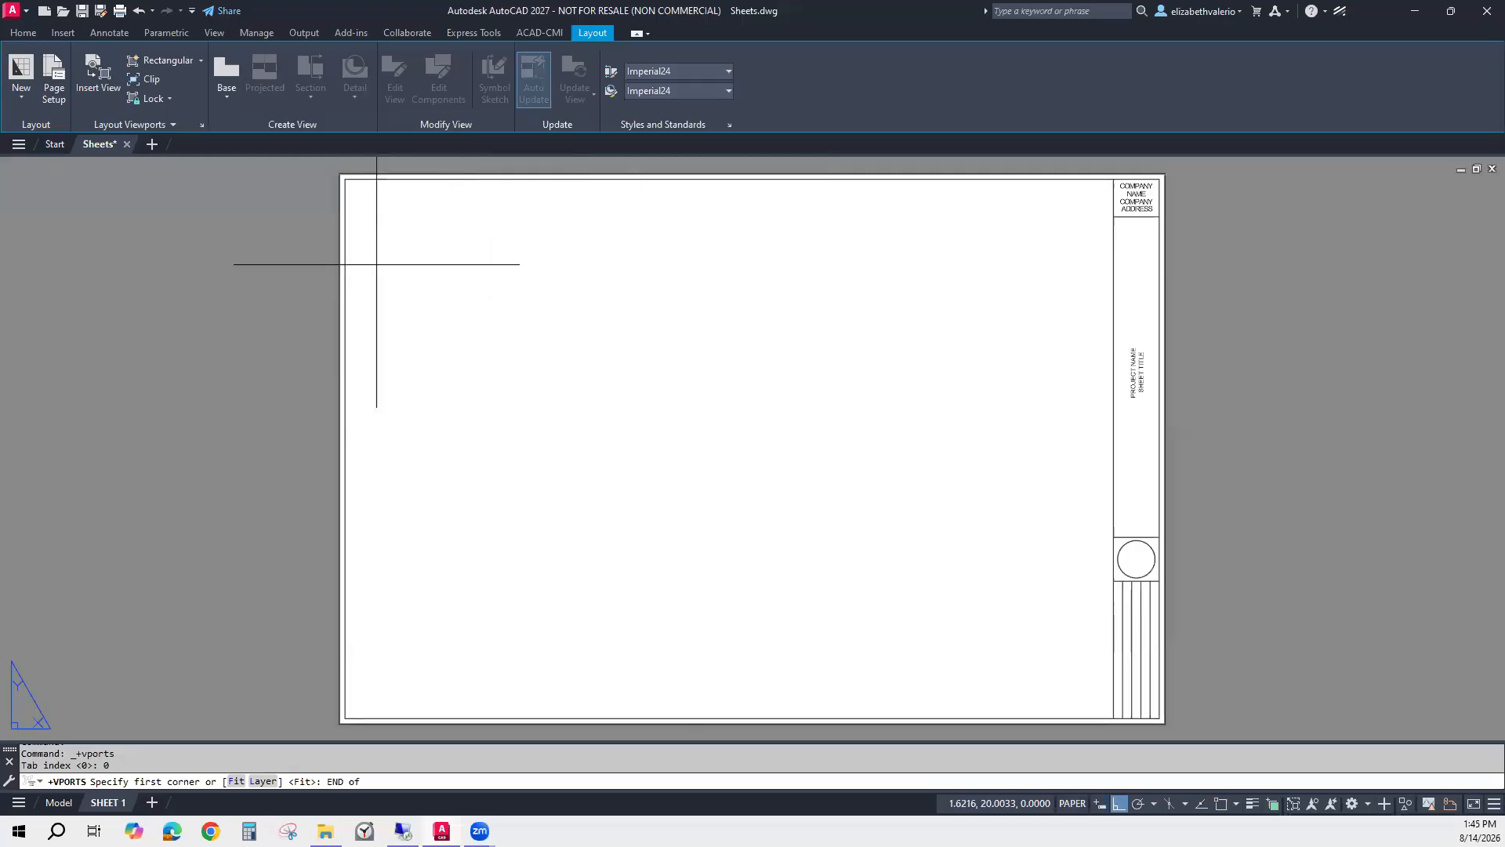
{"action": "left_click", "coordinate": [349, 192]}
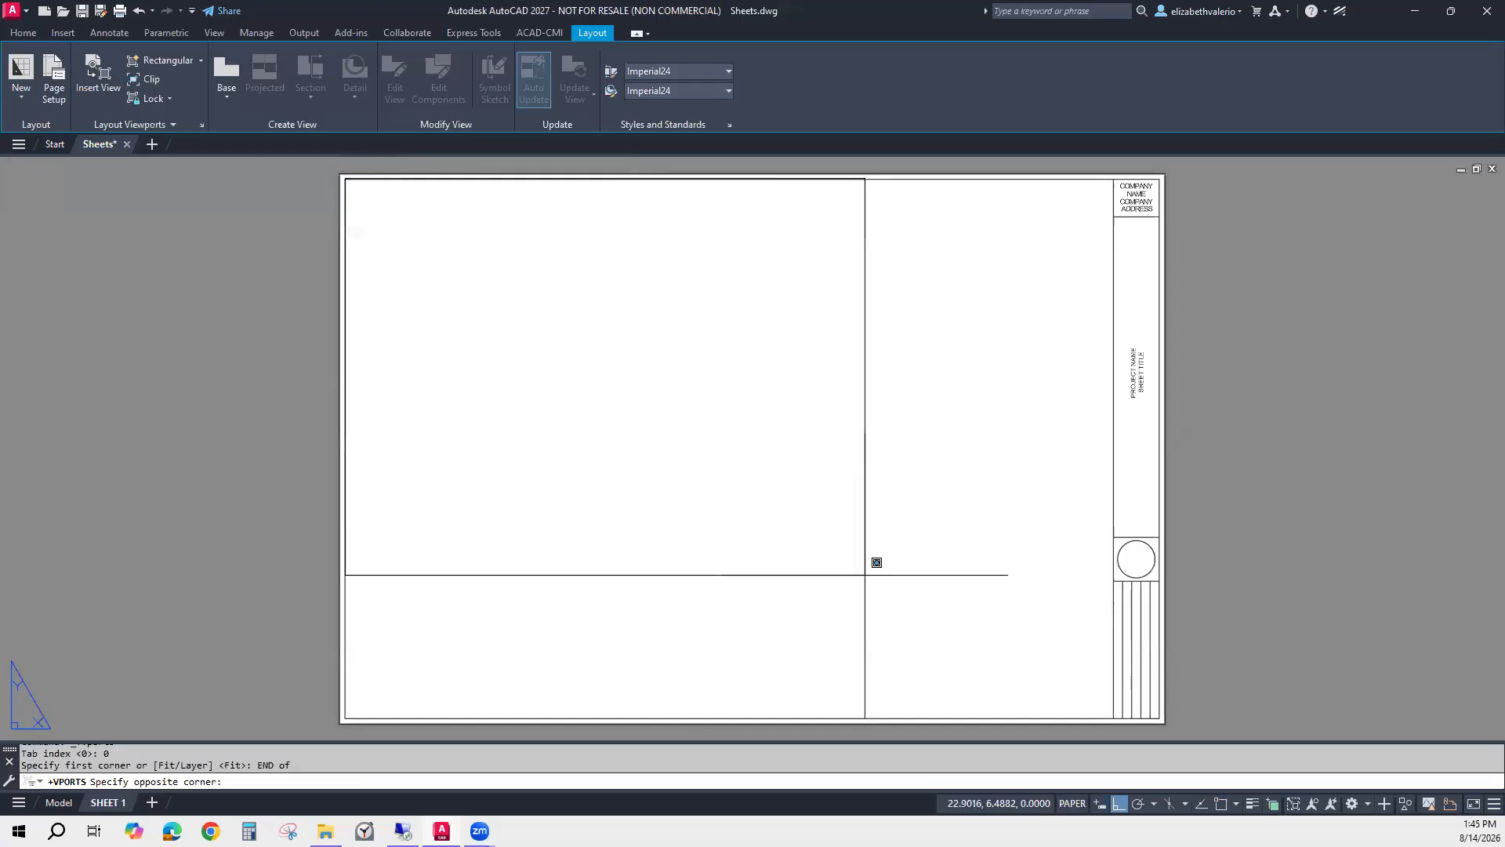
{"action": "type", "text": "END"}
{"action": "key", "text": "Return"}
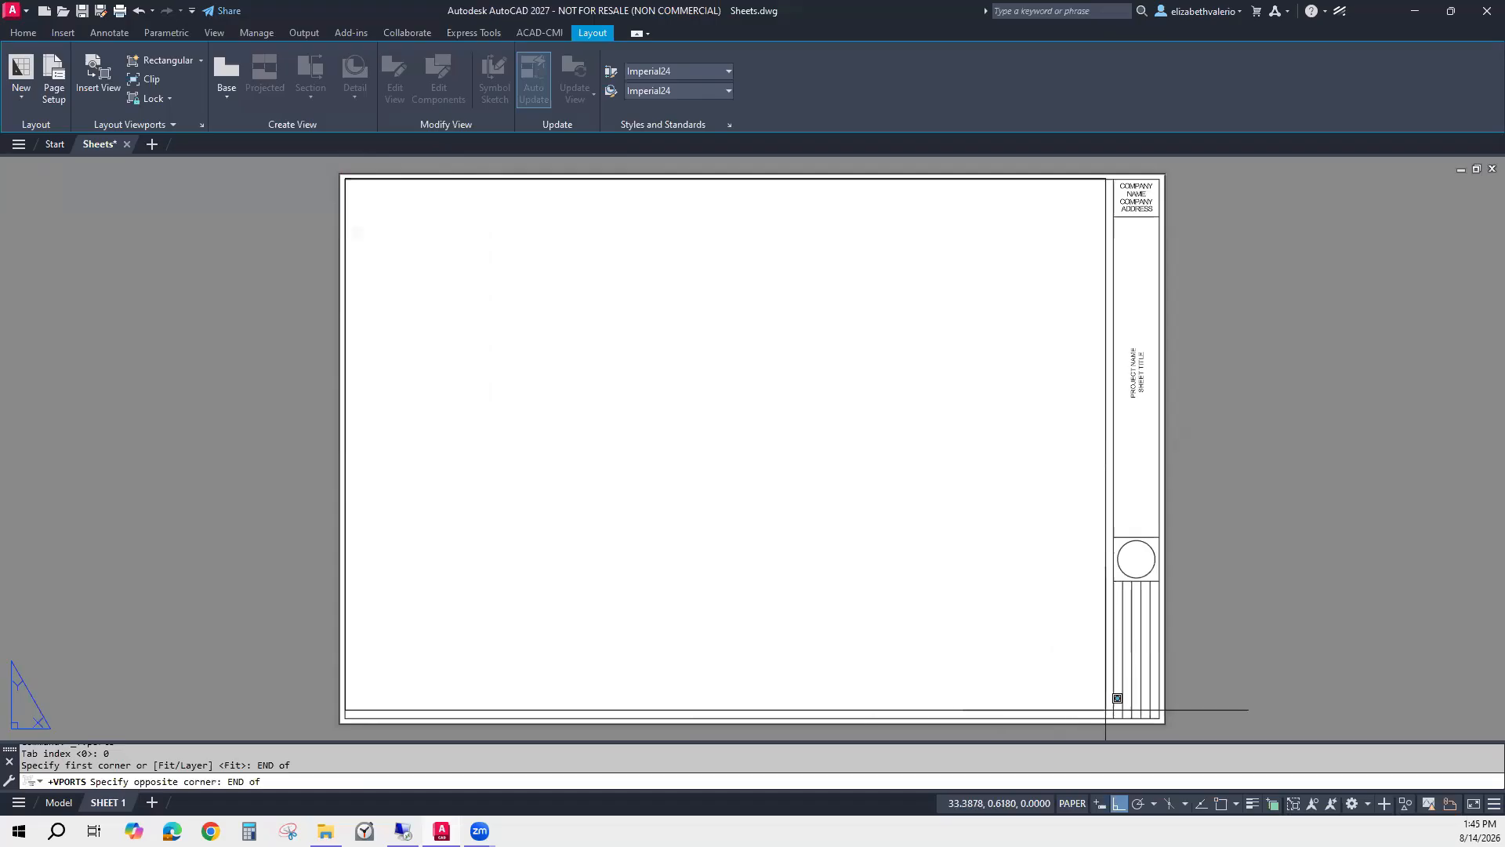
{"action": "left_click", "coordinate": [1107, 717]}
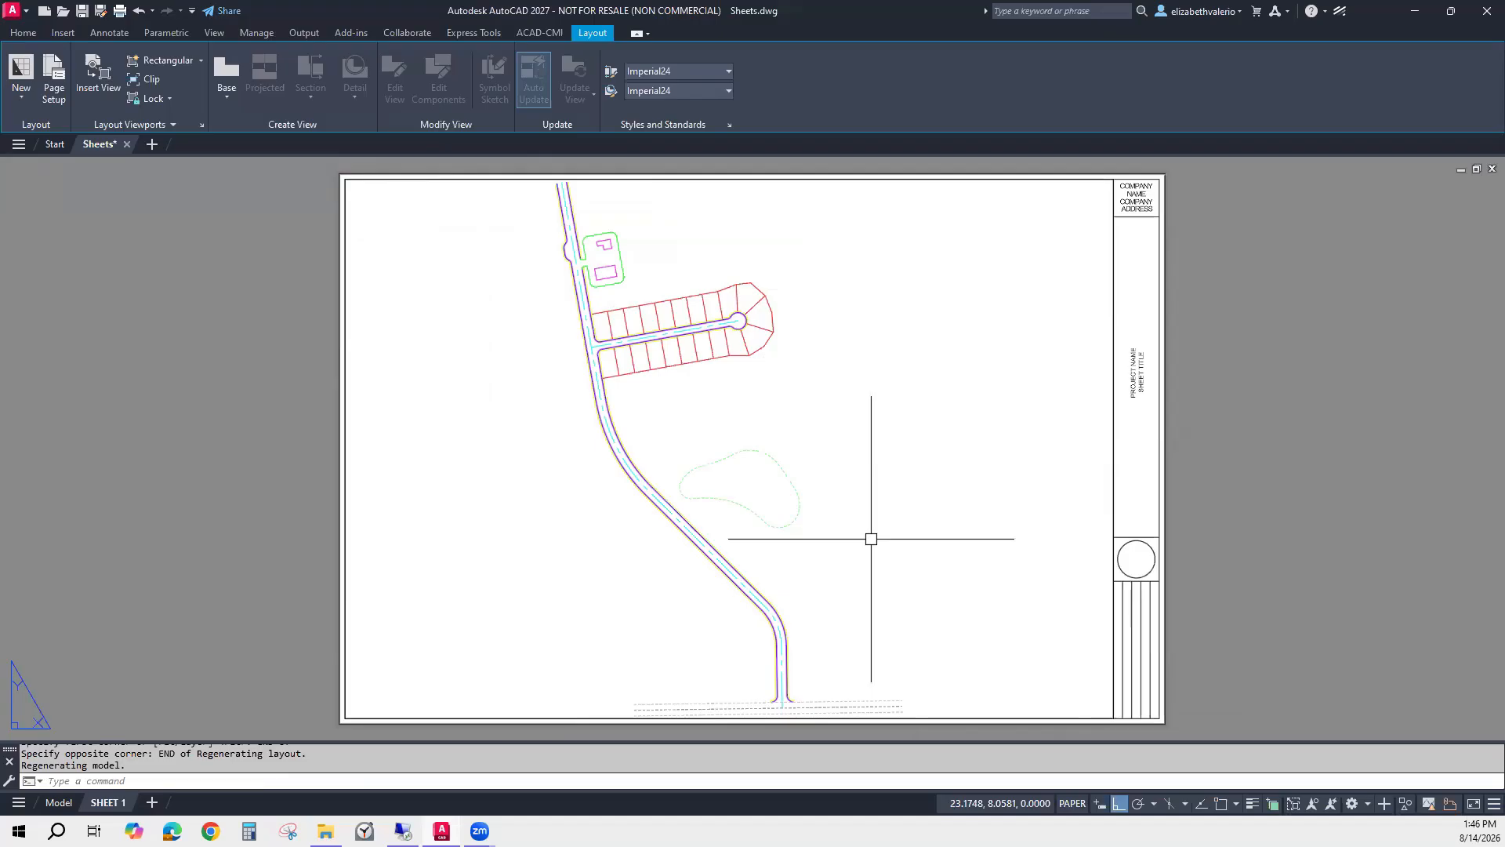
Switch between model space inside the viewport and paper space, examining how zooming behaves in each.
{"action": "double_click", "coordinate": [669, 419]}
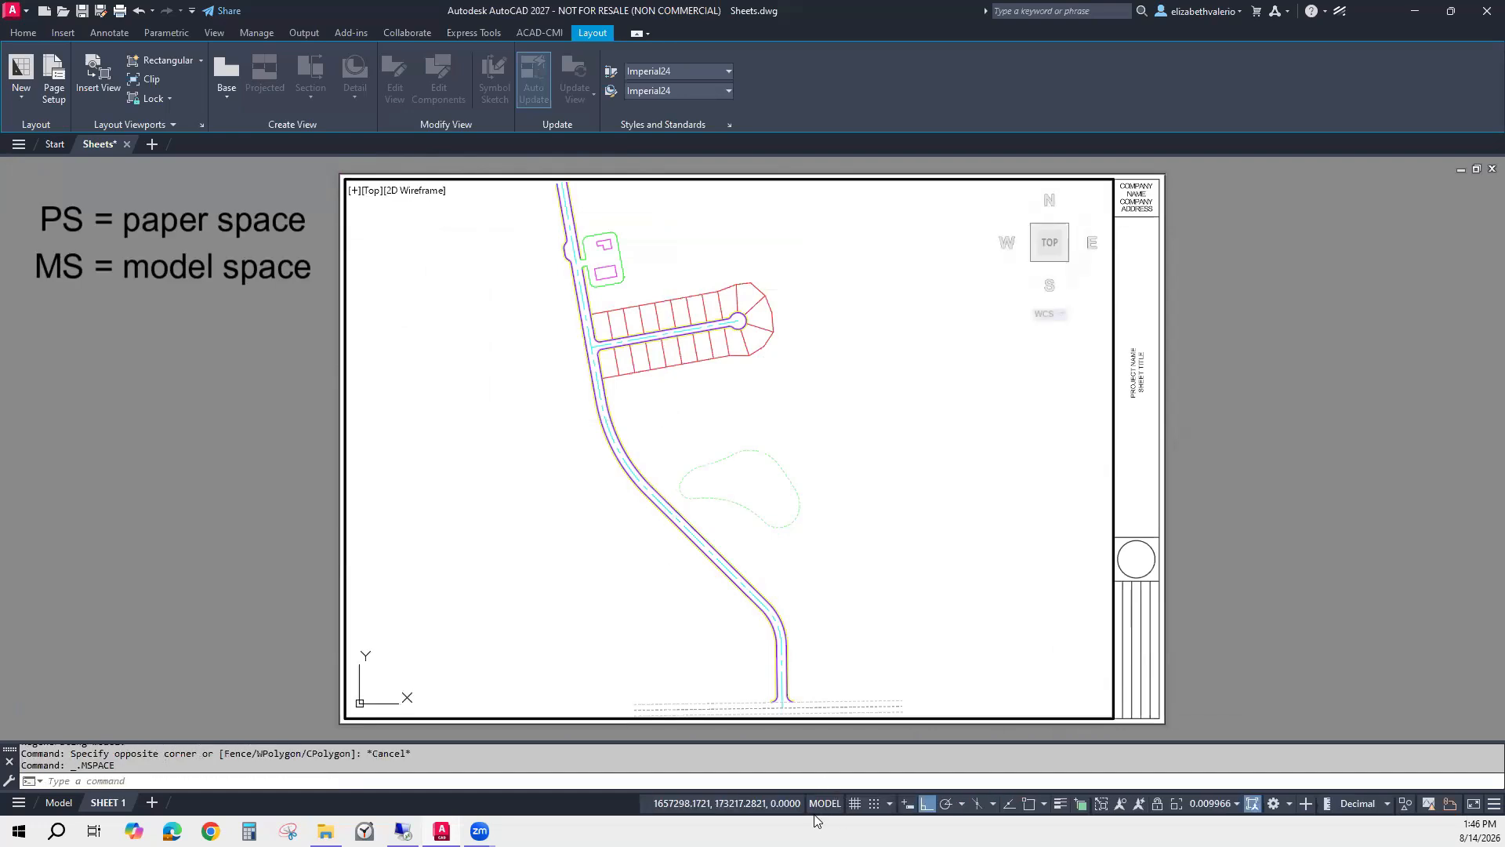
{"action": "double_click", "coordinate": [146, 341]}
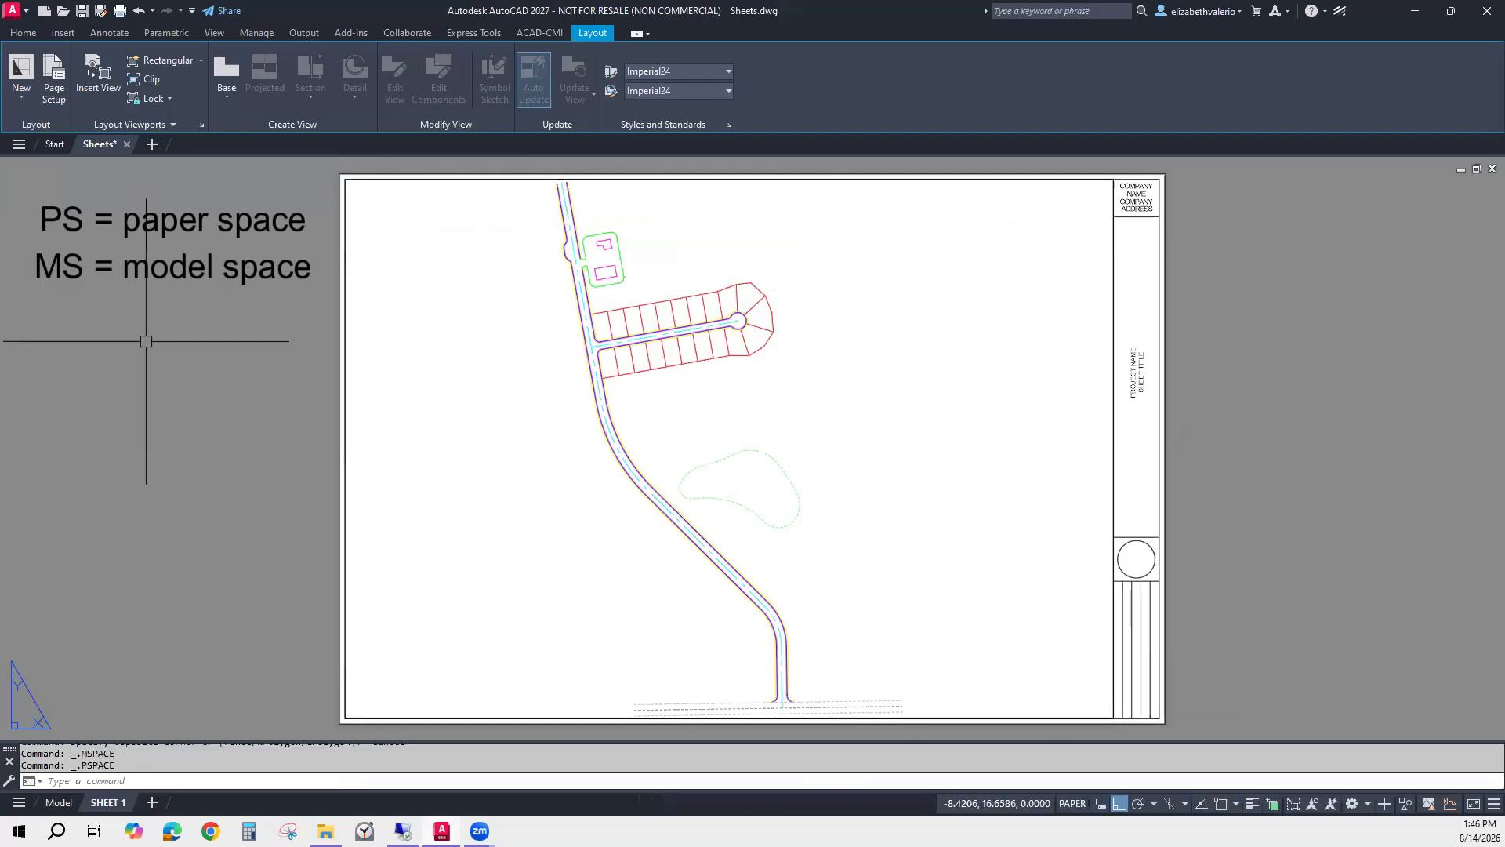
{"action": "left_click", "coordinate": [1071, 807]}
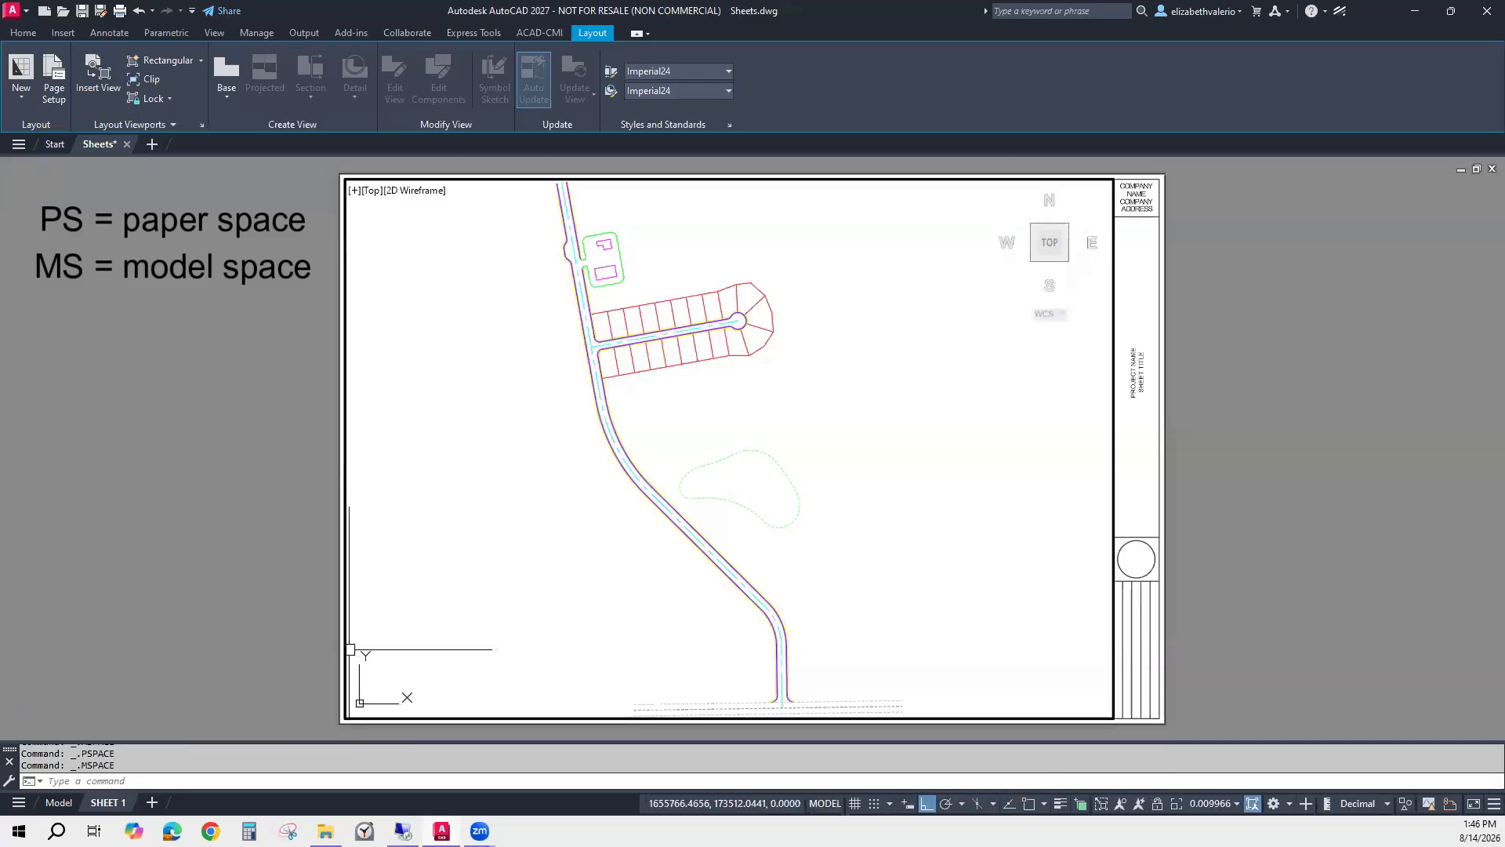
{"action": "scroll", "coordinate": [619, 324], "scroll_direction": "down", "scroll_amount": 6}
{"action": "scroll", "coordinate": [623, 329], "scroll_direction": "up", "scroll_amount": 8}
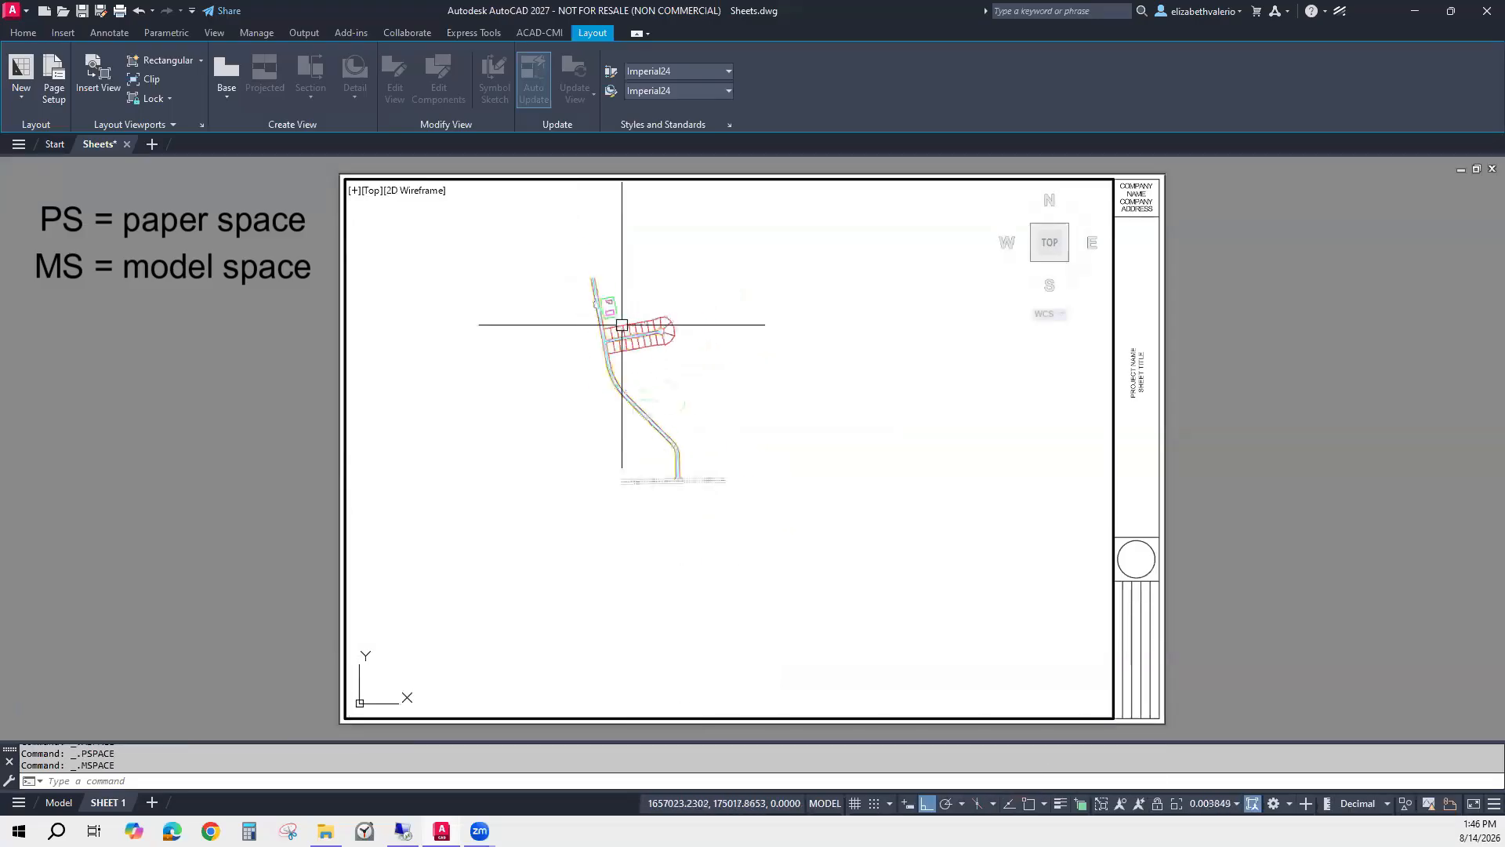
{"action": "left_click", "coordinate": [829, 810]}
{"action": "scroll", "coordinate": [717, 467], "scroll_direction": "down", "scroll_amount": 4}
{"action": "scroll", "coordinate": [717, 467], "scroll_direction": "up", "scroll_amount": 2}
{"action": "scroll", "coordinate": [716, 466], "scroll_direction": "down", "scroll_amount": 2}
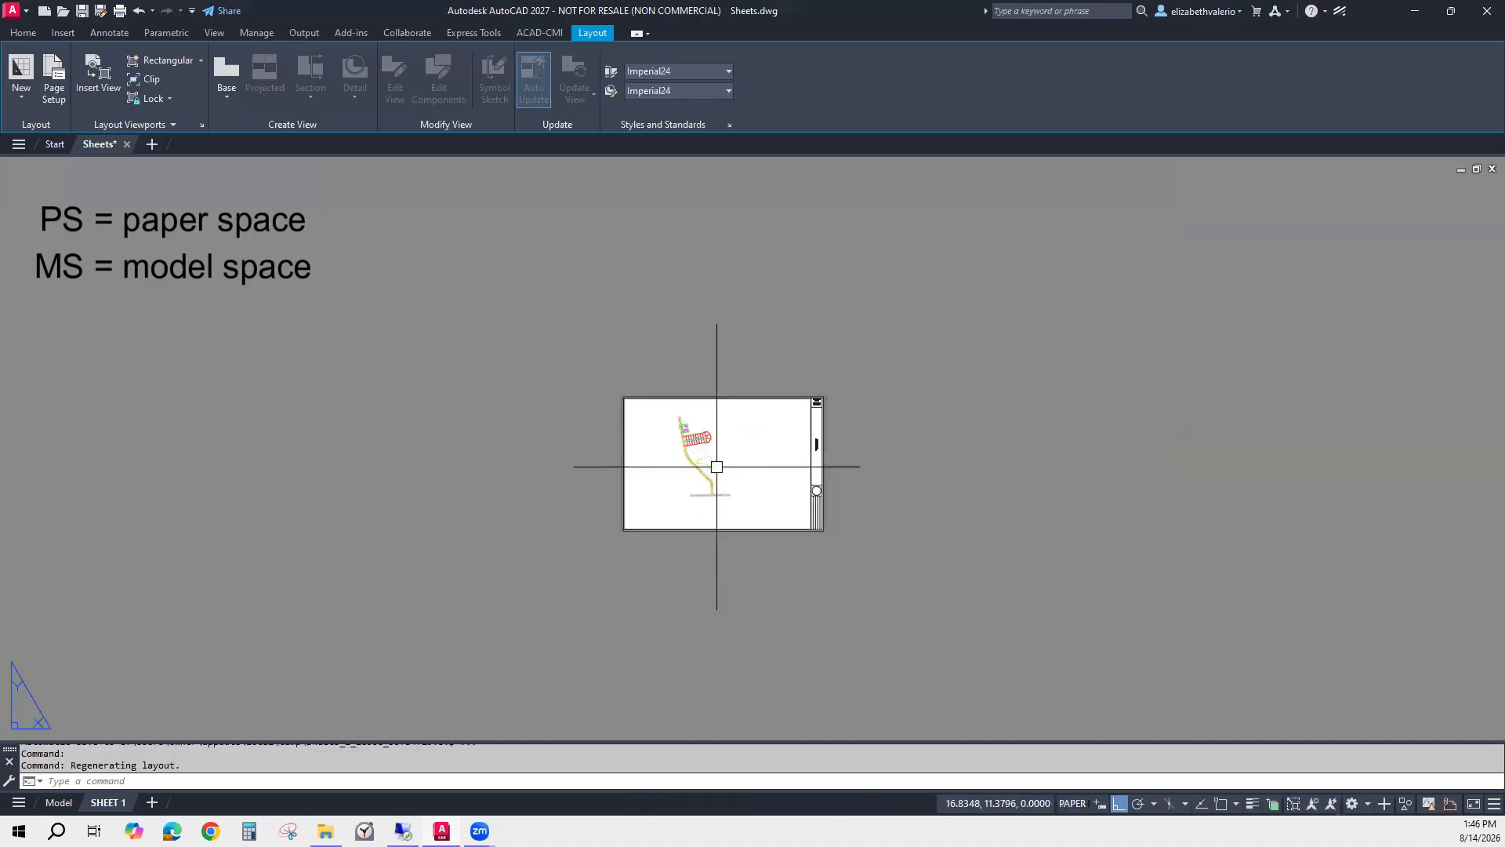
{"action": "scroll", "coordinate": [717, 467], "scroll_direction": "up", "scroll_amount": 6}
{"action": "middle_click_drag", "start_coordinate": [737, 487], "coordinate": [709, 480]}
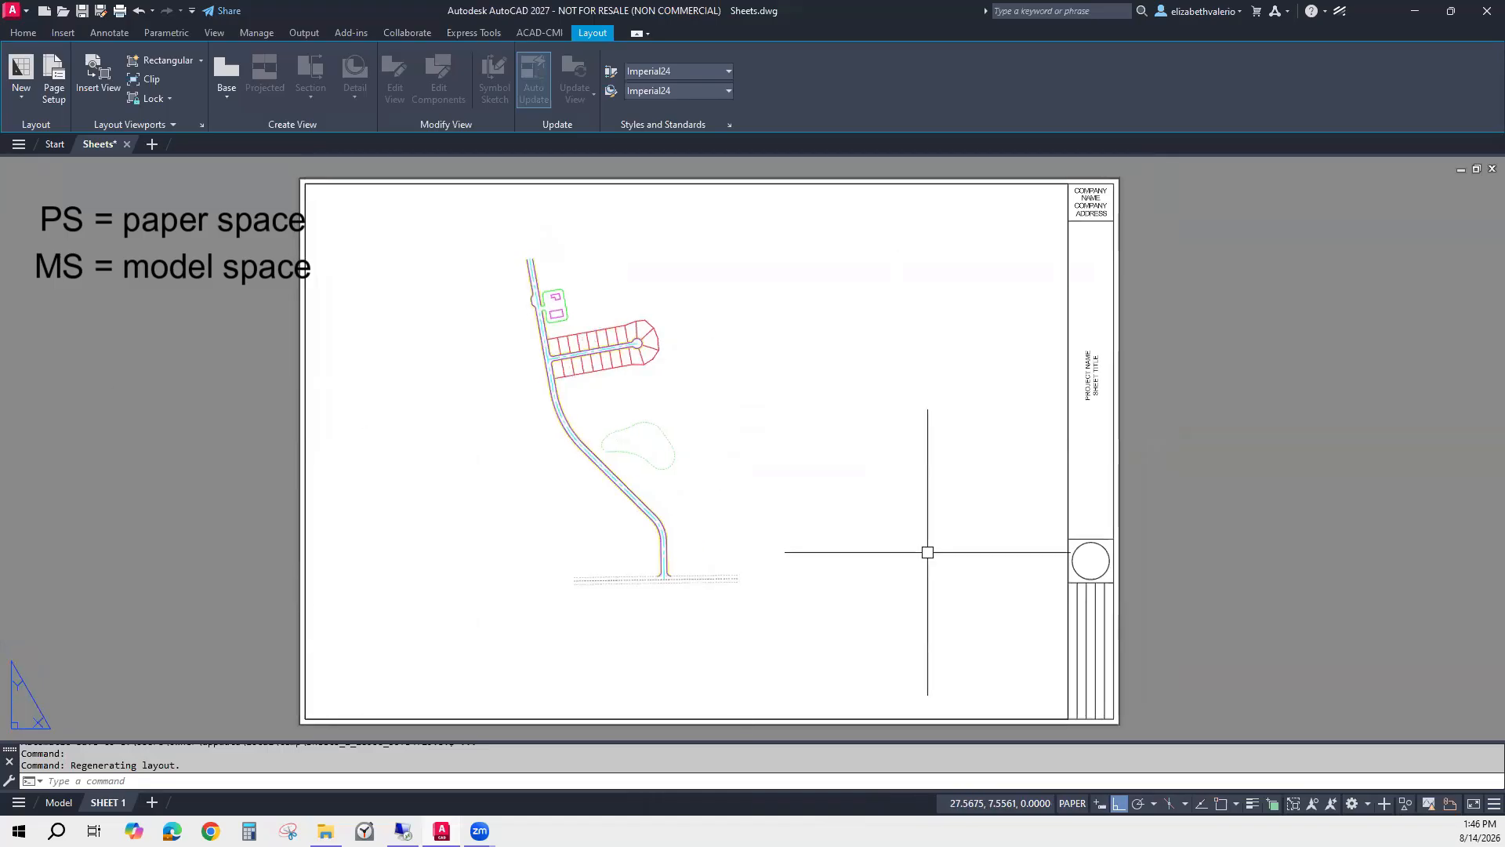
Activate the viewport's model space, frame the cul-de-sac lots and set the viewport scale to 1:30.
{"action": "double_click", "coordinate": [737, 362]}
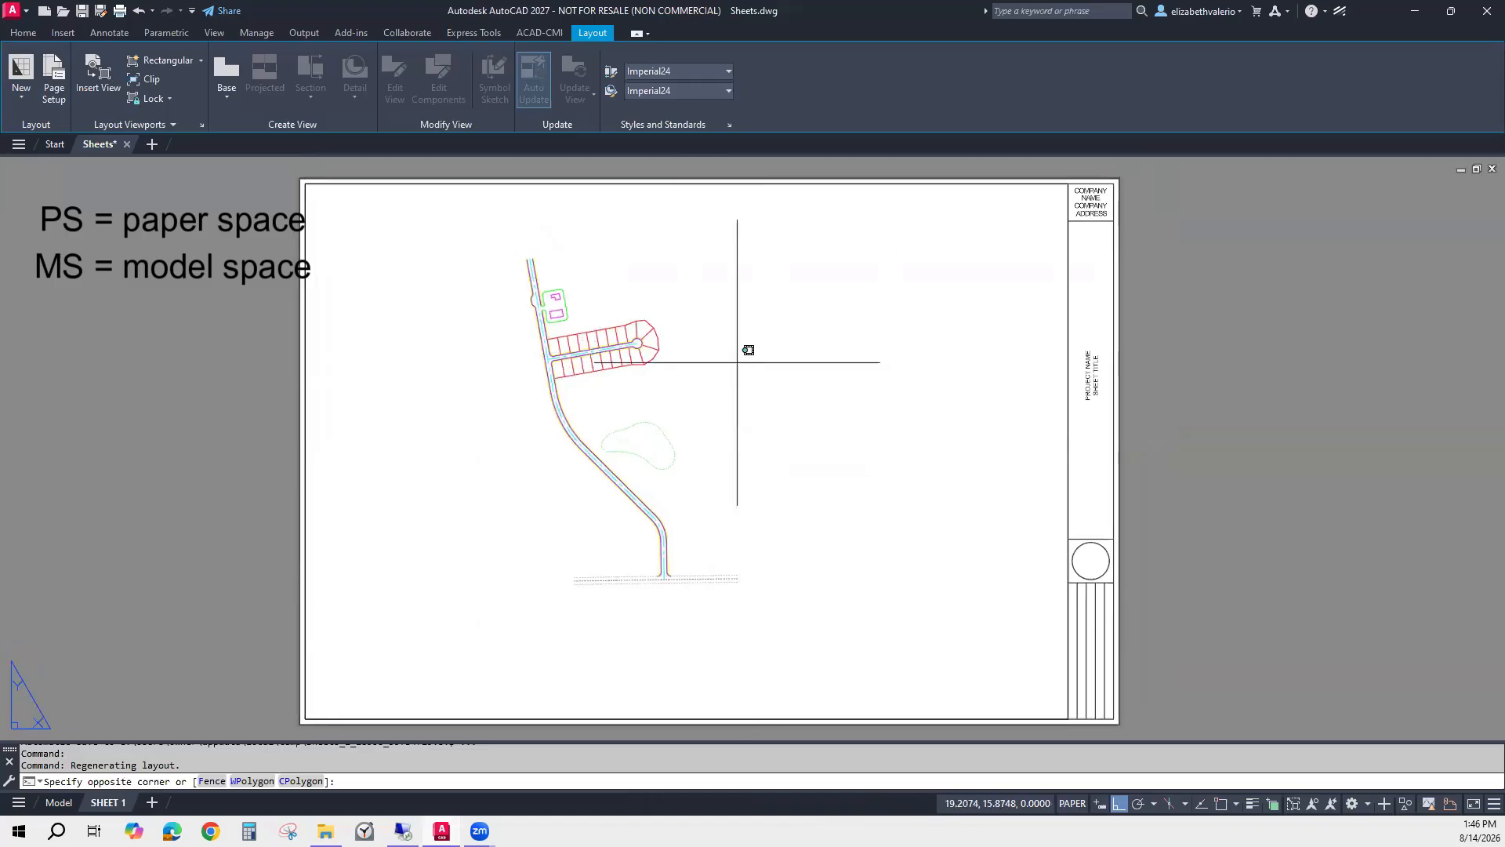
{"action": "scroll", "coordinate": [549, 345], "scroll_direction": "up", "scroll_amount": 4}
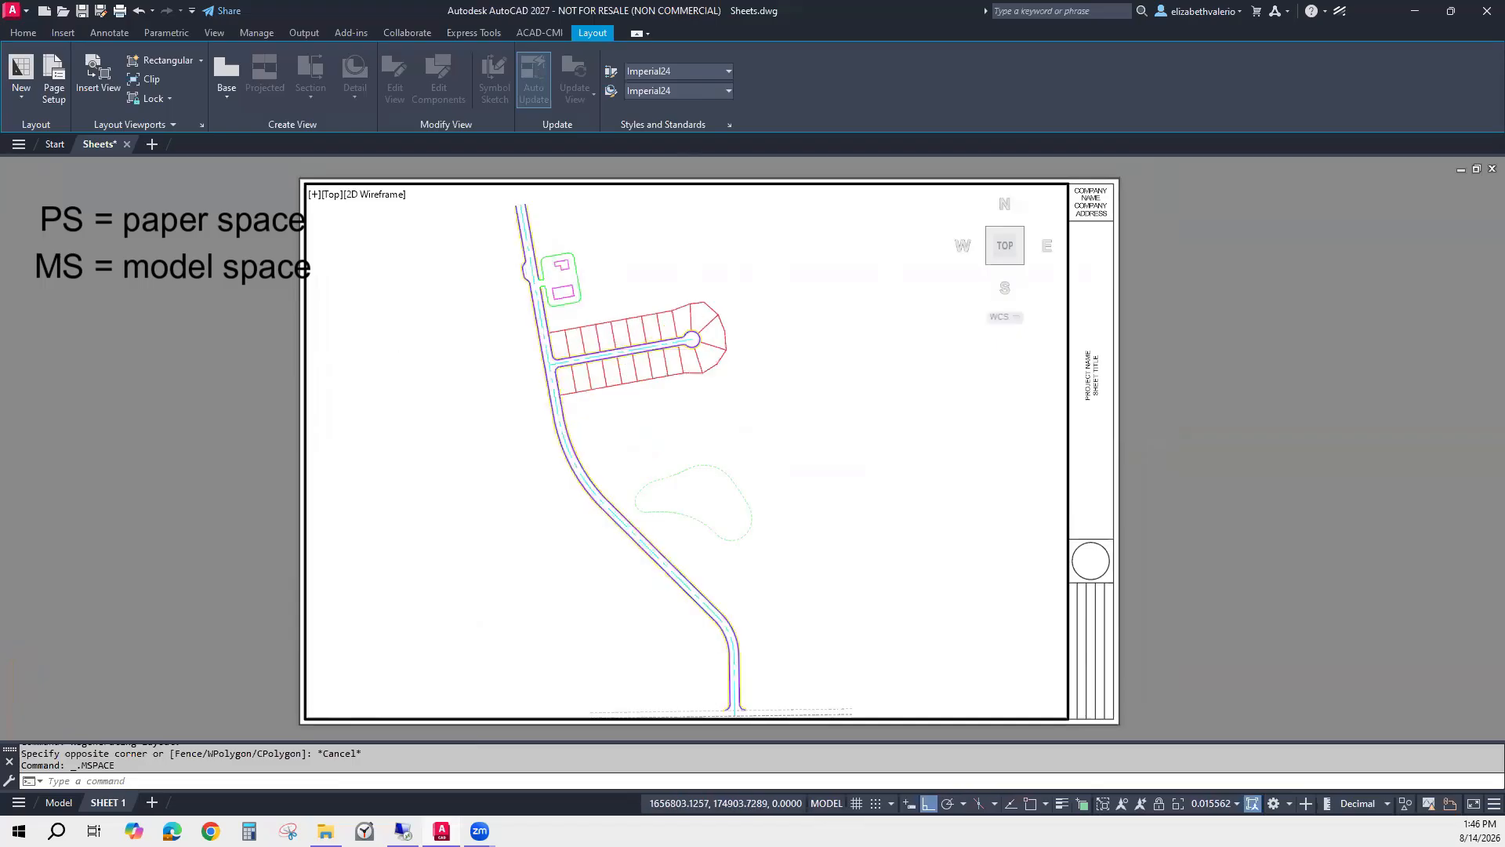
{"action": "scroll", "coordinate": [700, 427], "scroll_direction": "up", "scroll_amount": 2}
{"action": "middle_click_drag", "start_coordinate": [700, 428], "coordinate": [650, 419]}
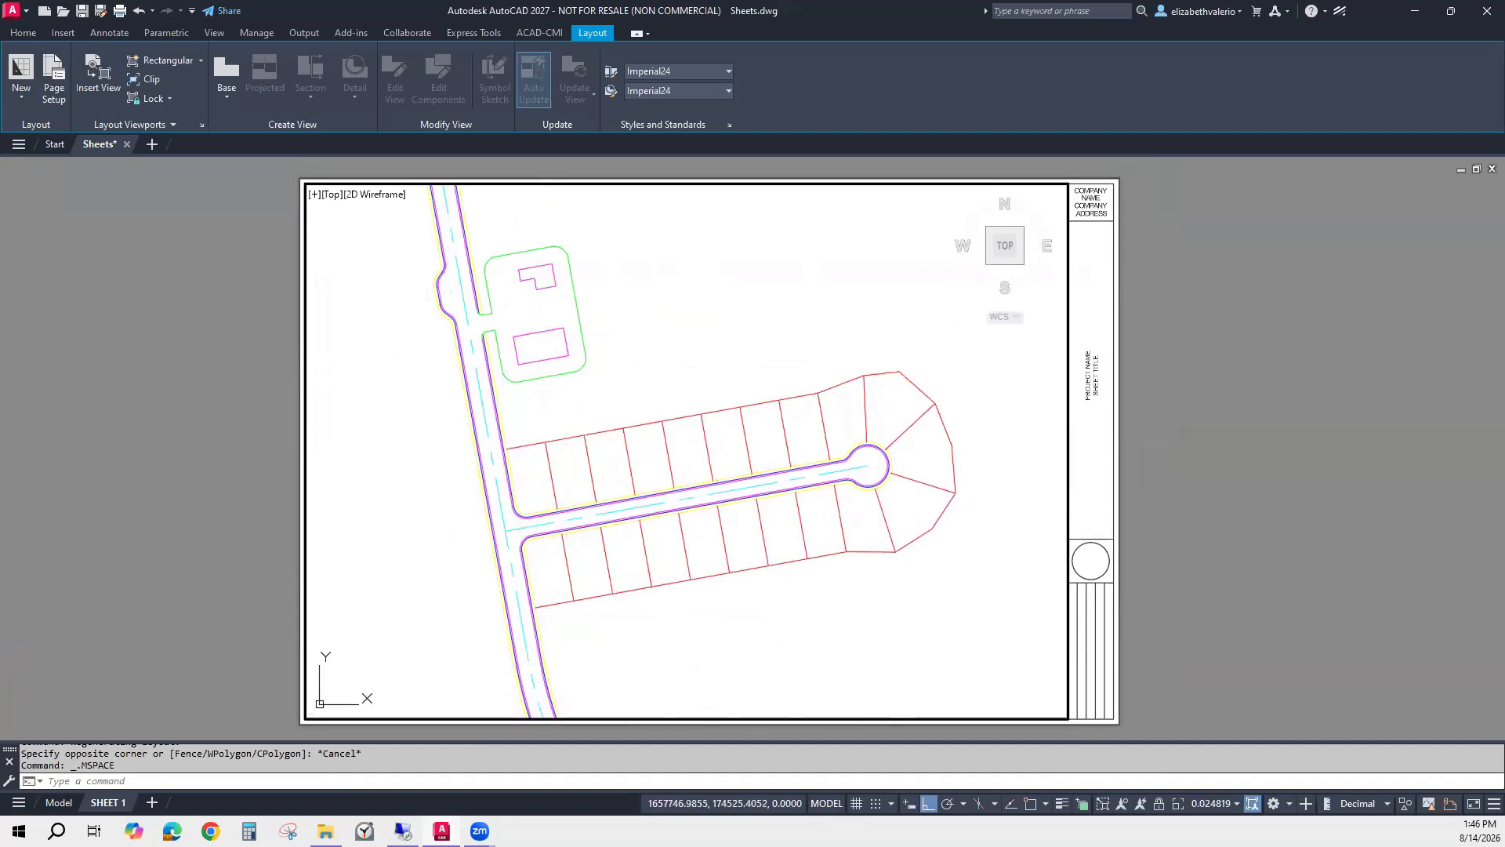
{"action": "left_click", "coordinate": [1214, 804]}
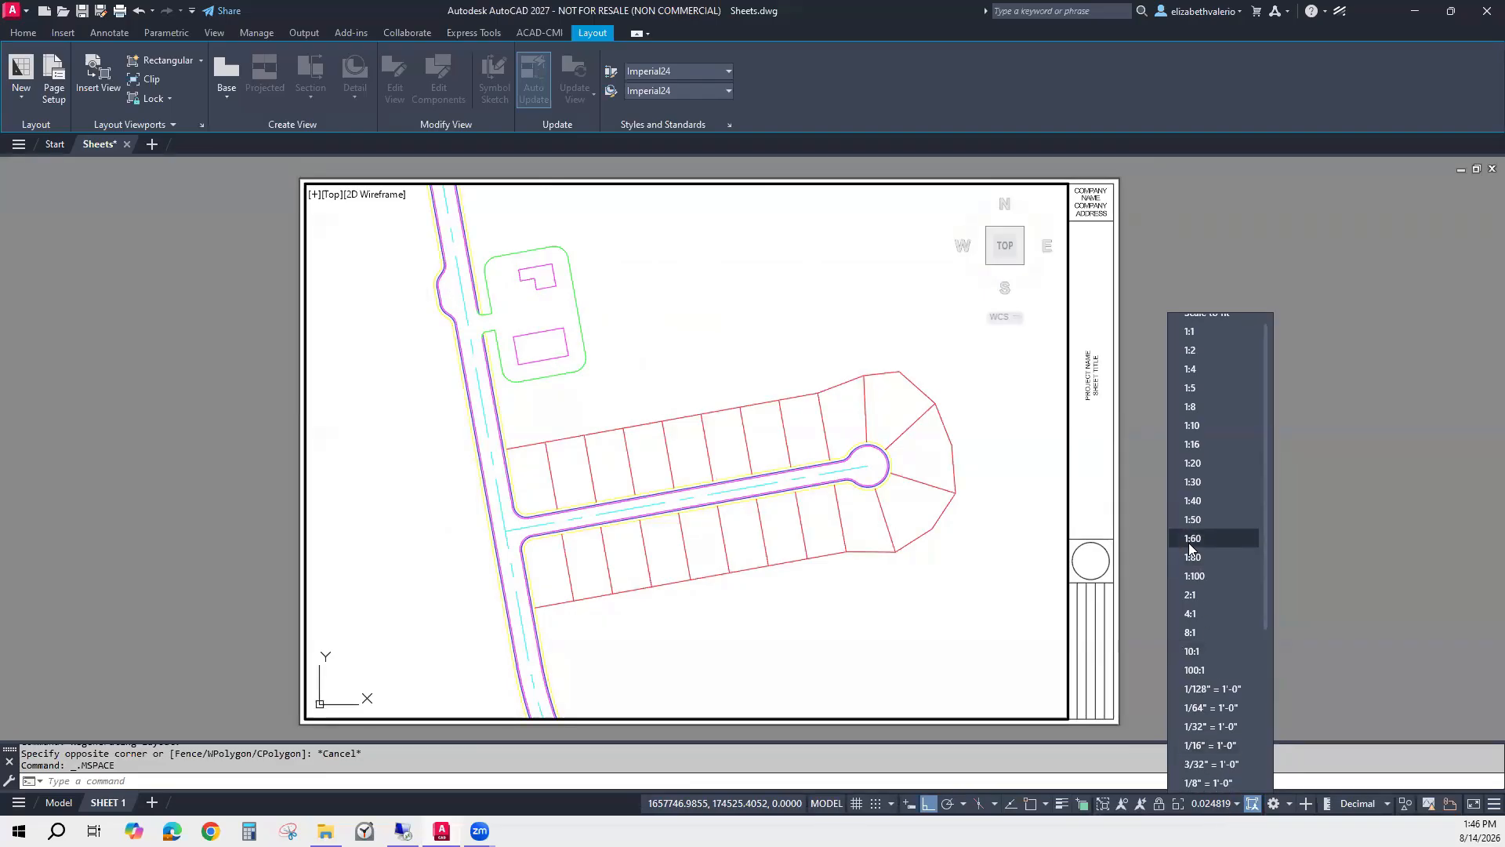
{"action": "left_click", "coordinate": [1218, 481]}
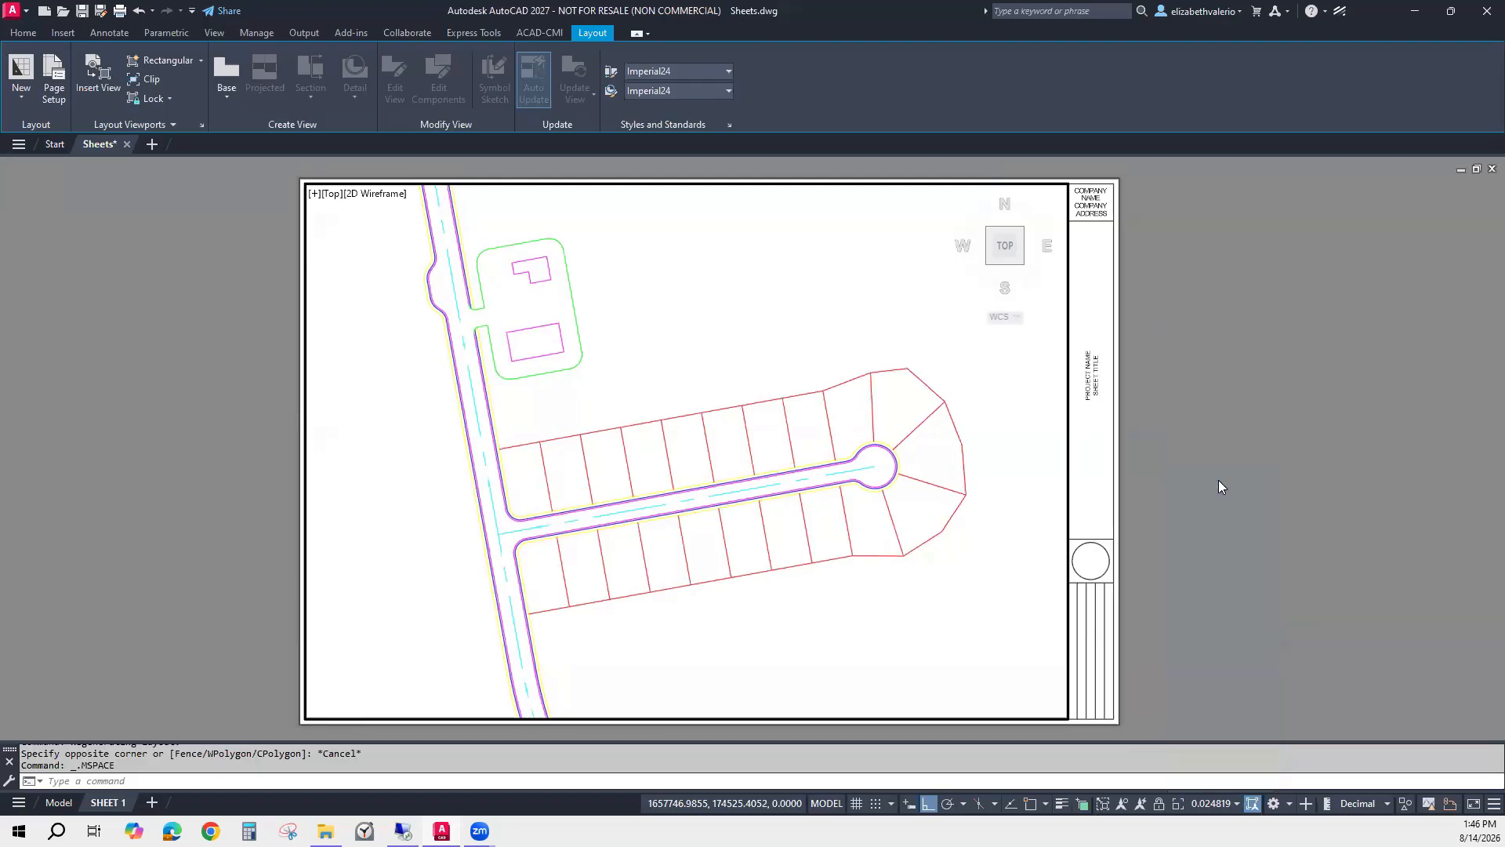
Set the viewport scale to 1:50 and reposition the site plan to fit within the viewport.
{"action": "left_click", "coordinate": [1238, 806]}
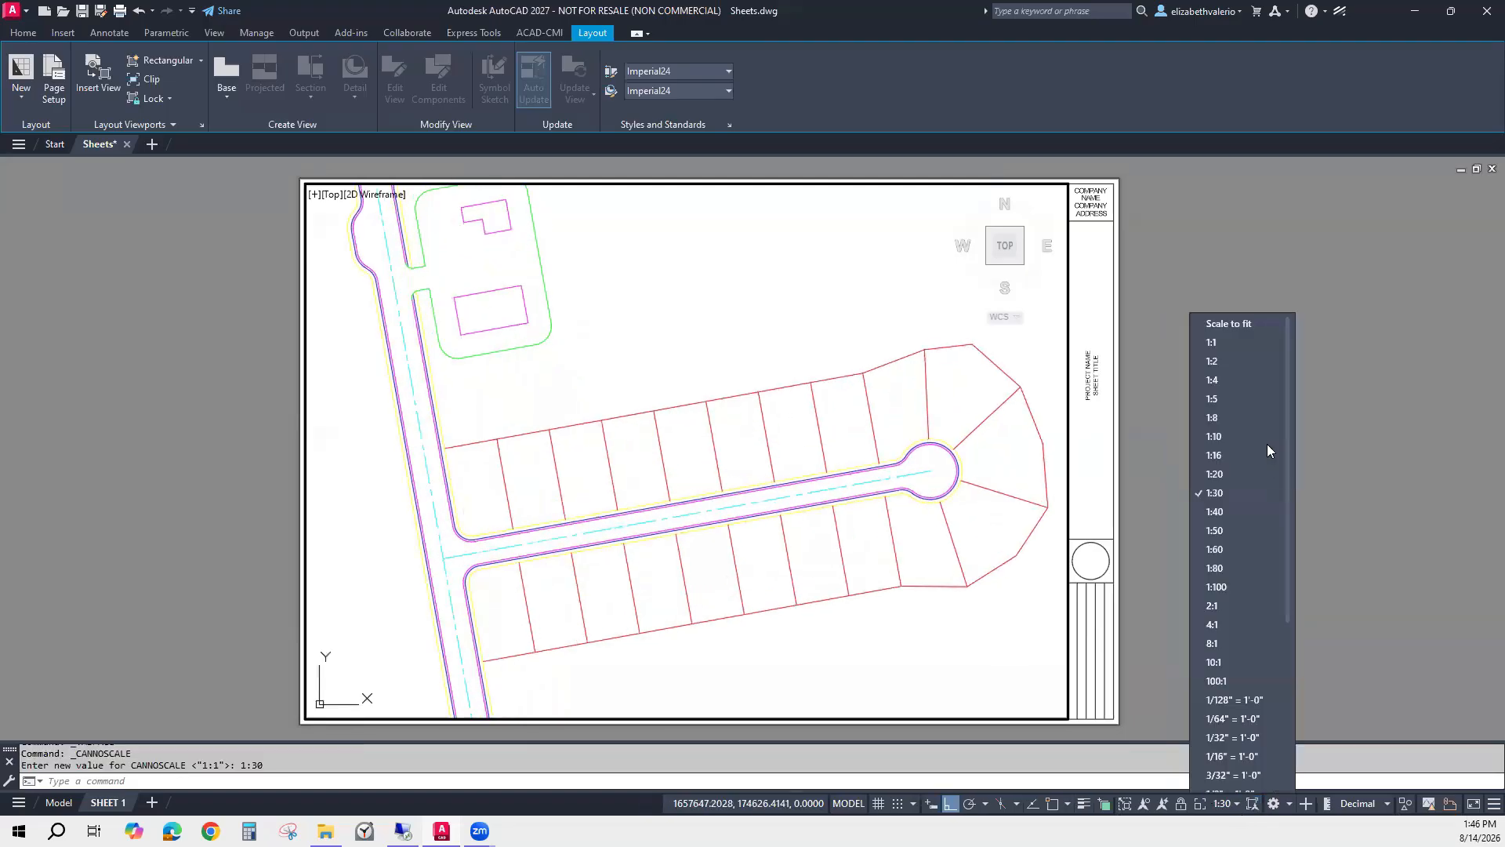
{"action": "left_click", "coordinate": [1221, 532]}
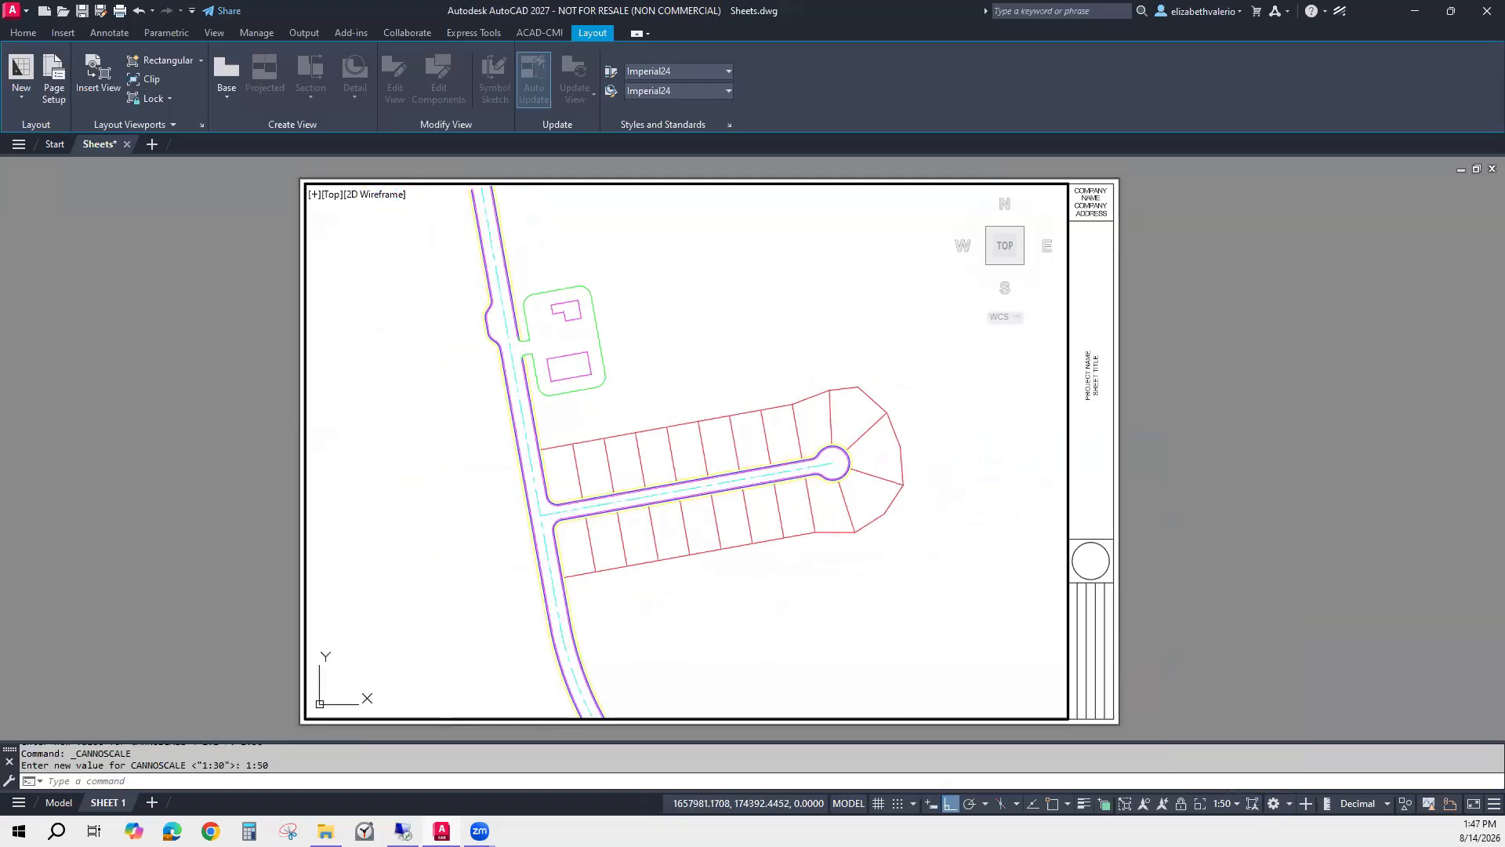
{"action": "middle_click_drag", "start_coordinate": [886, 593], "coordinate": [894, 606]}
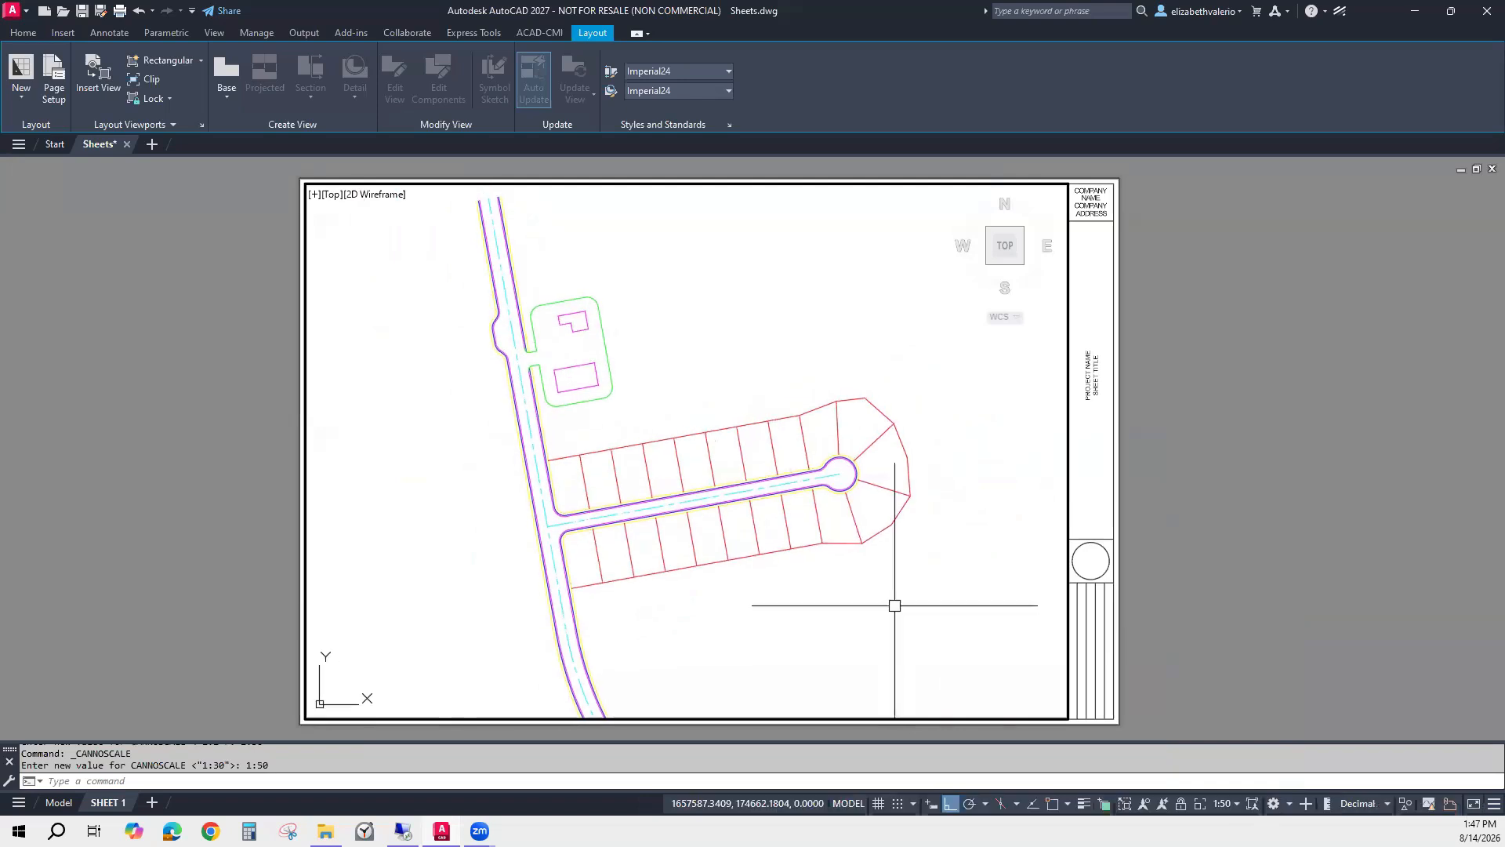
{"action": "middle_click_drag", "start_coordinate": [895, 605], "coordinate": [891, 607]}
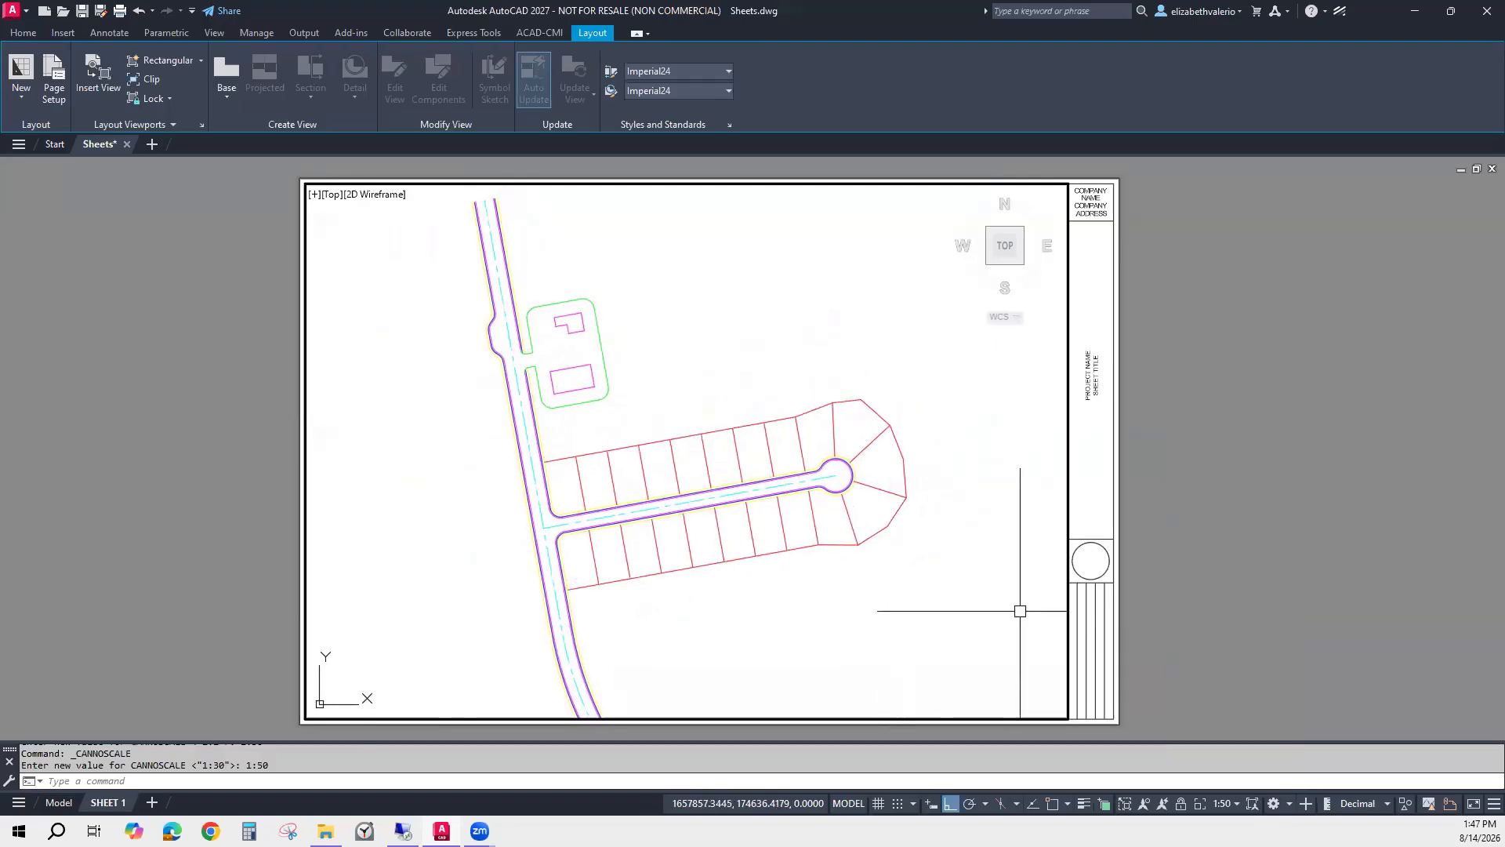
{"action": "middle_click_drag", "start_coordinate": [792, 578], "coordinate": [810, 582]}
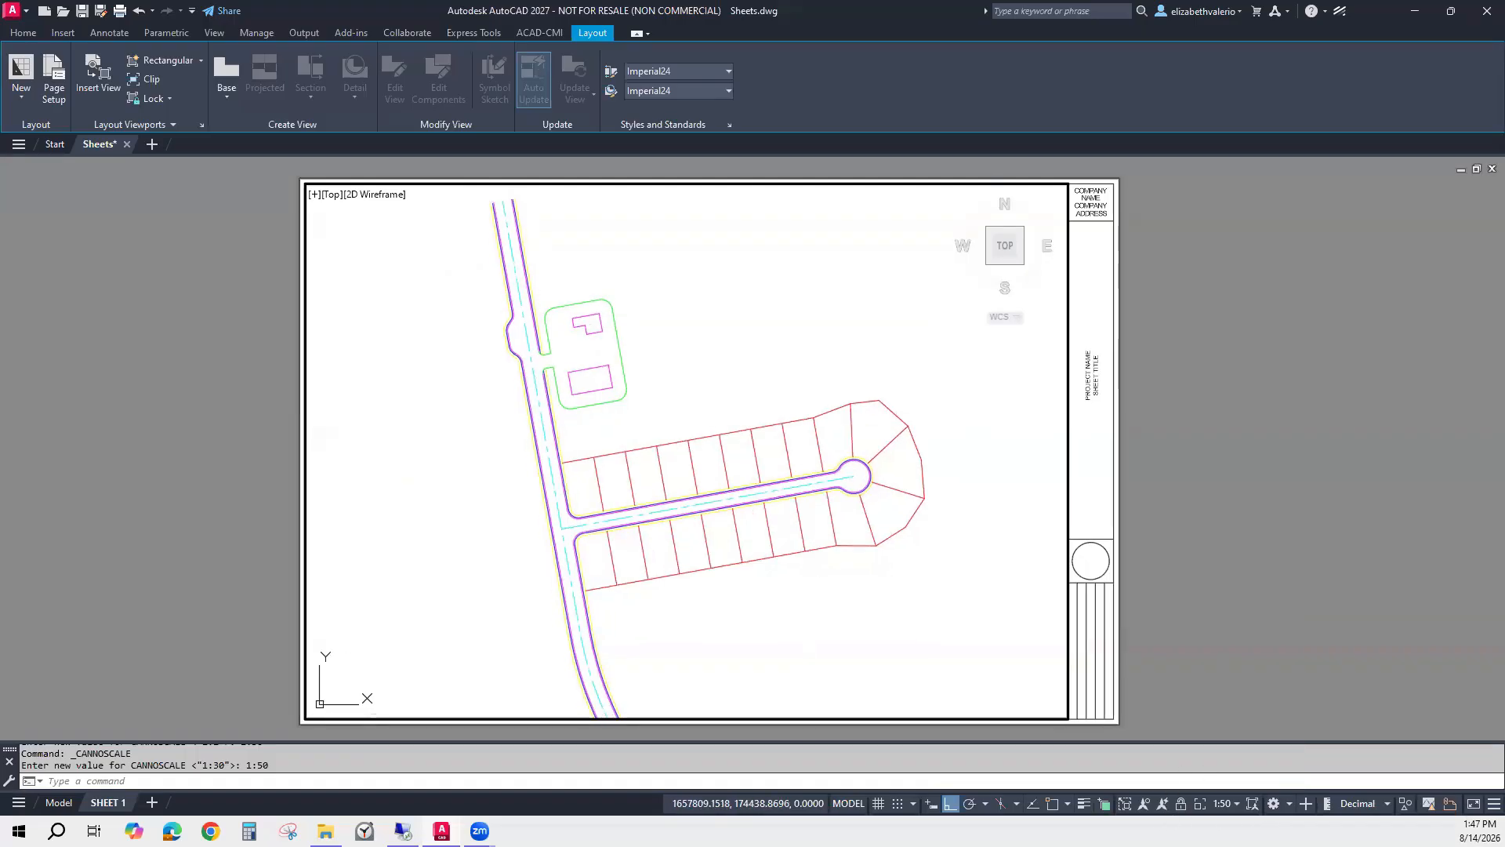
Lock the viewport, test the lock by panning, and return to paper space.
{"action": "left_click", "coordinate": [1180, 807]}
{"action": "mouse_move", "coordinate": [942, 618]}
{"action": "middle_mouse_down"}
{"action": "mouse_move", "coordinate": [860, 622]}
{"action": "mouse_move", "coordinate": [961, 608]}
{"action": "middle_mouse_up"}
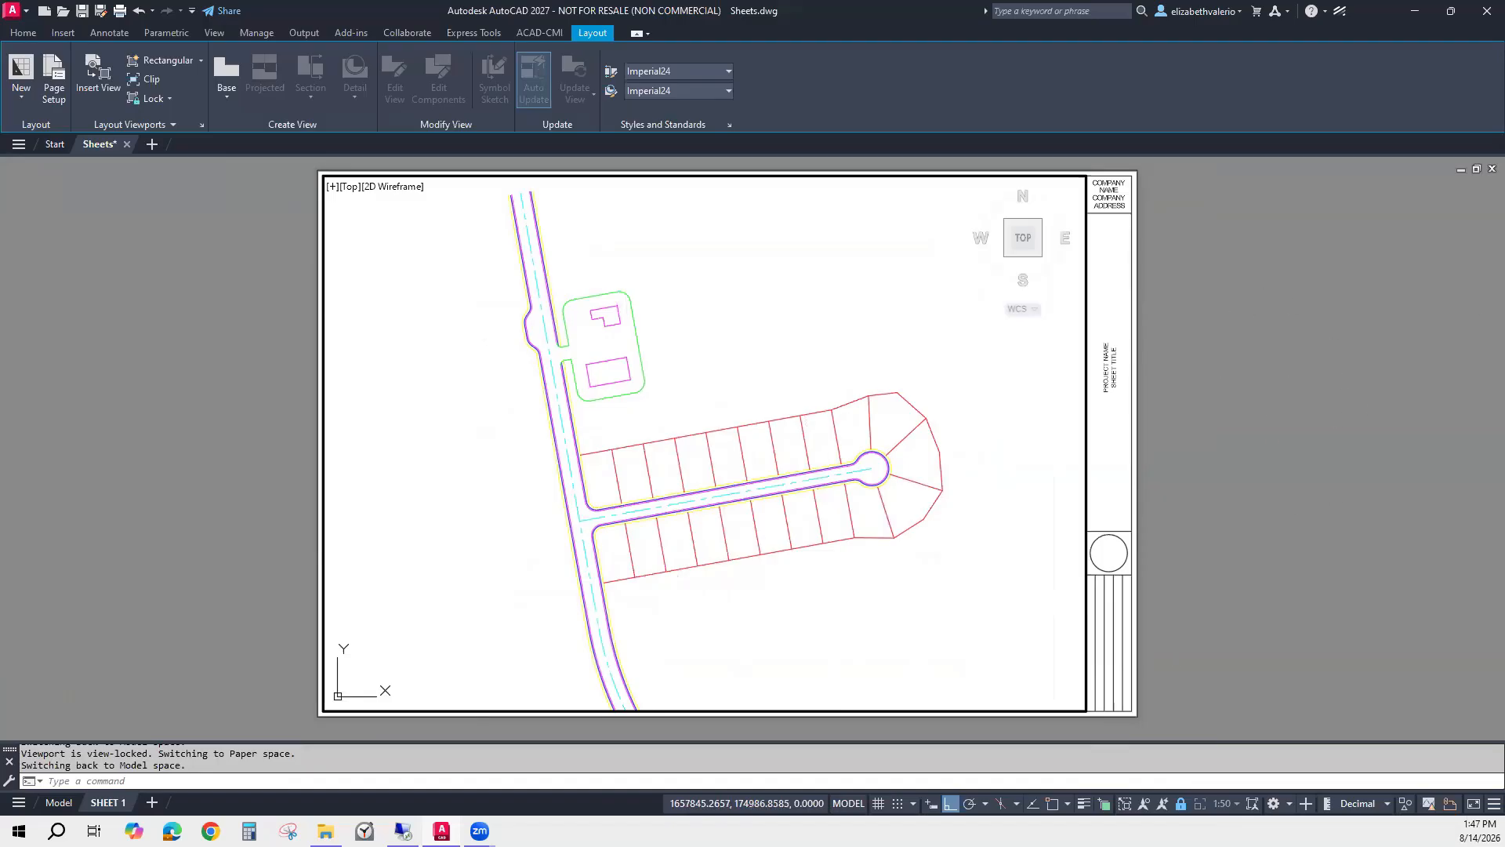
{"action": "left_click", "coordinate": [849, 803]}
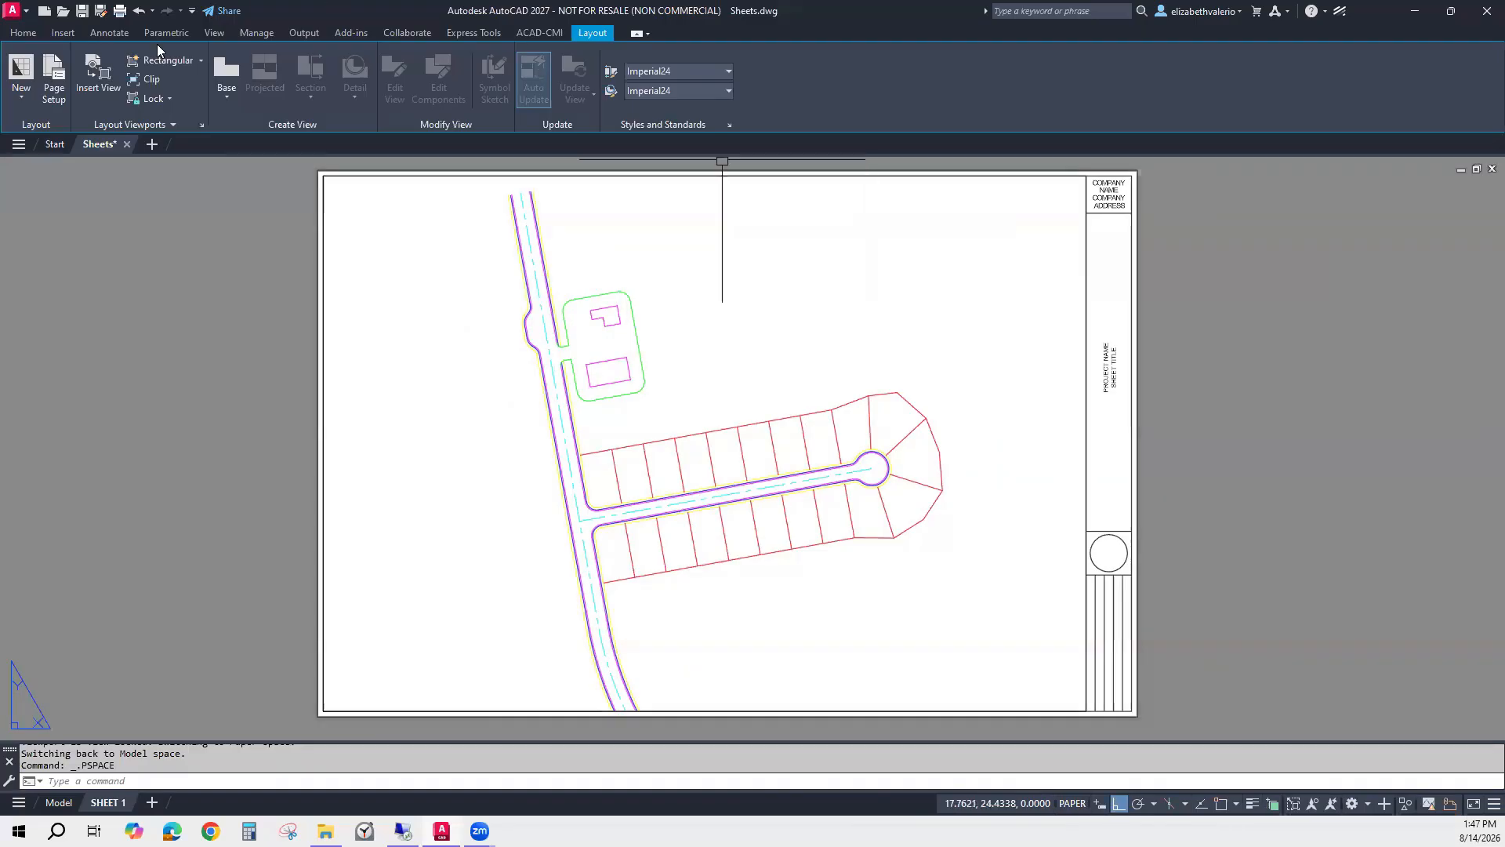
Insert the Graphic Scale - Imperial block near the sheet's lower middle, at about X 19.0, Y 2.09.
{"action": "left_click", "coordinate": [66, 35]}
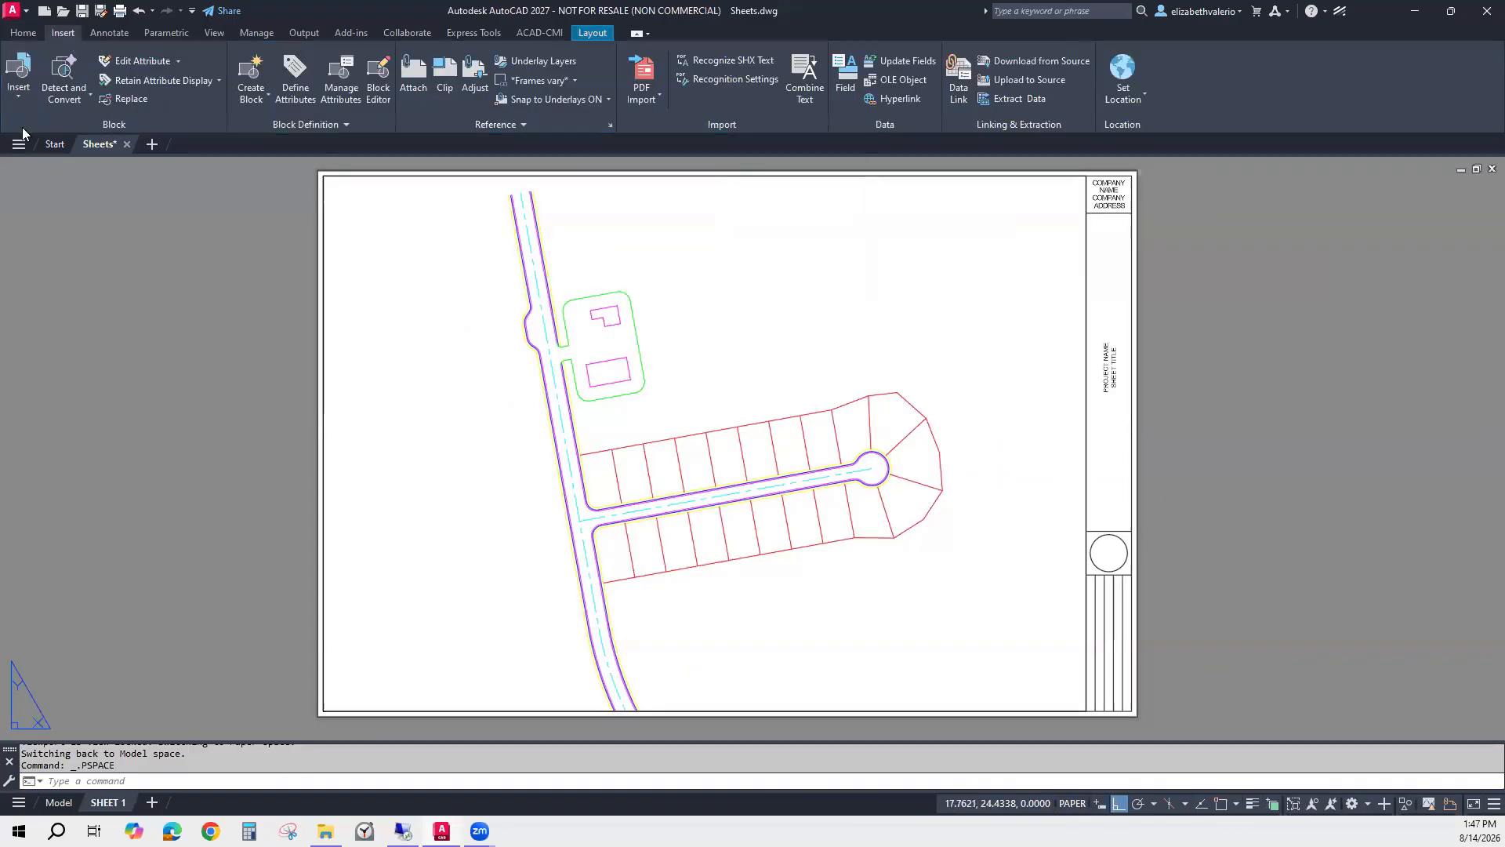
{"action": "left_click", "coordinate": [19, 82]}
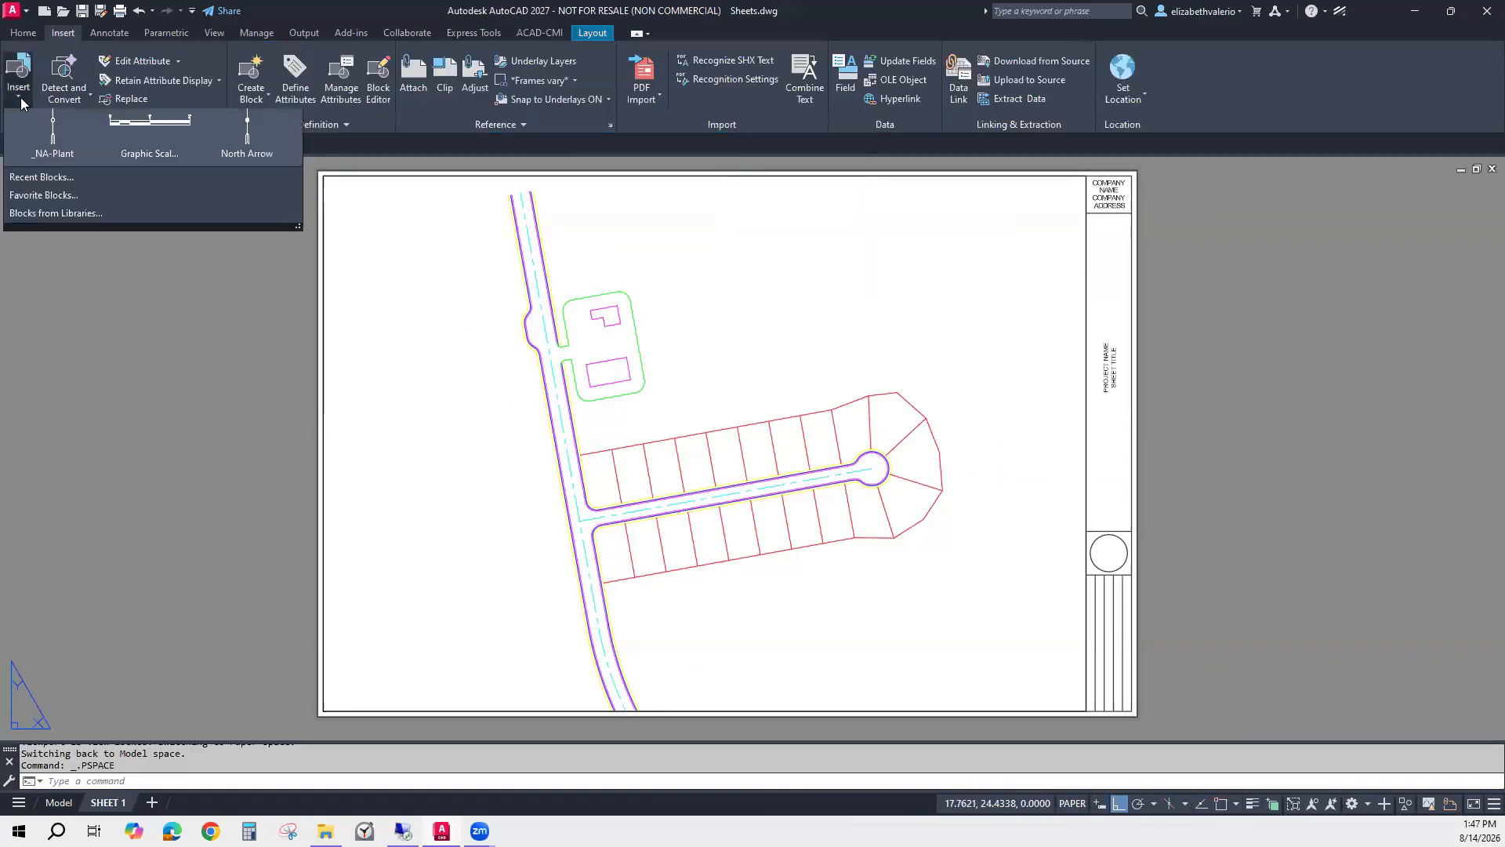
{"action": "left_click", "coordinate": [143, 157]}
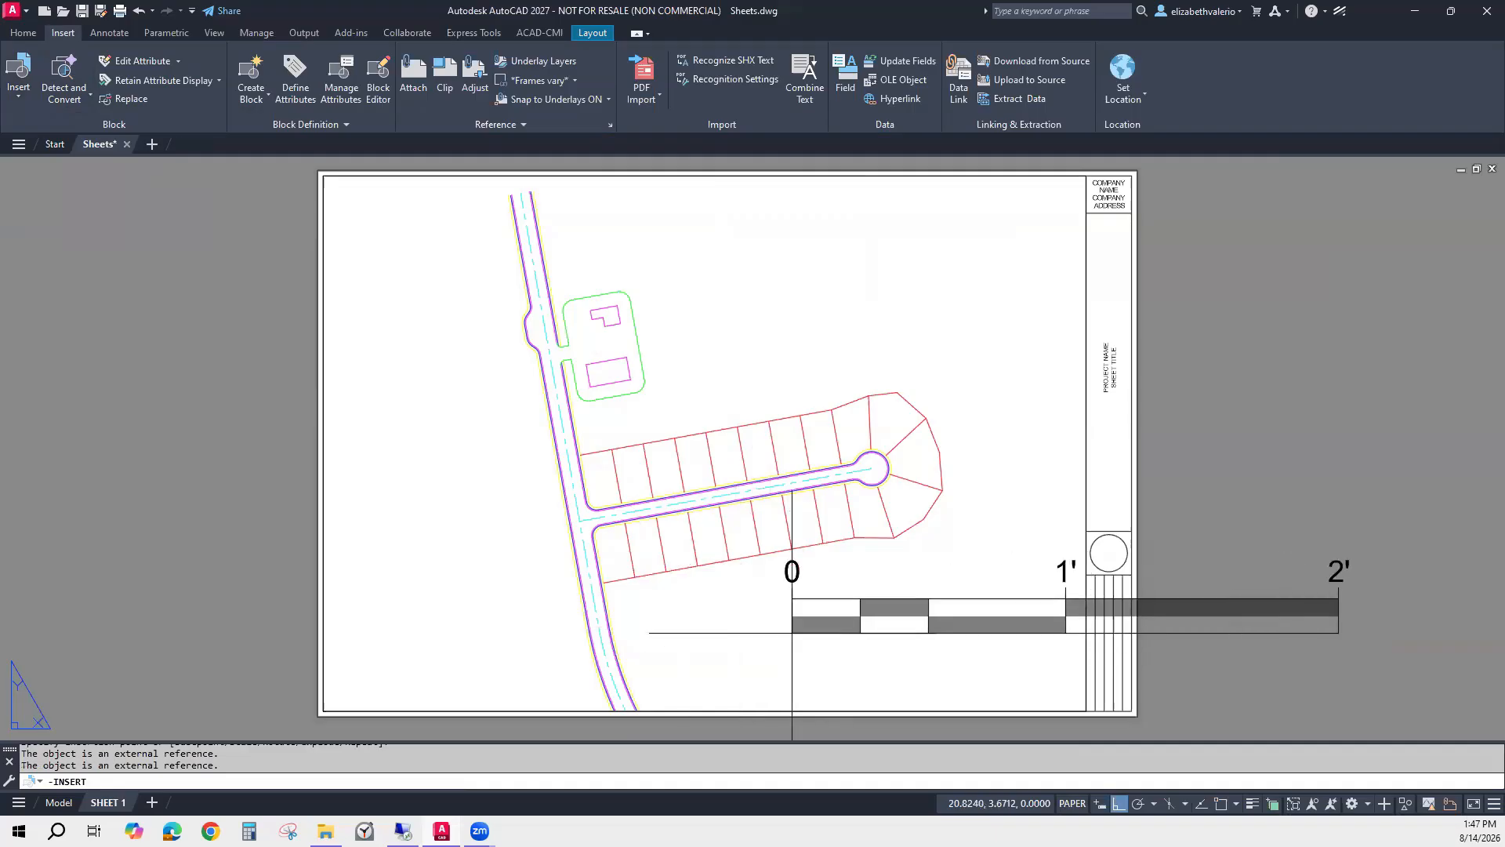
{"action": "middle_click_drag", "start_coordinate": [749, 659], "coordinate": [583, 669]}
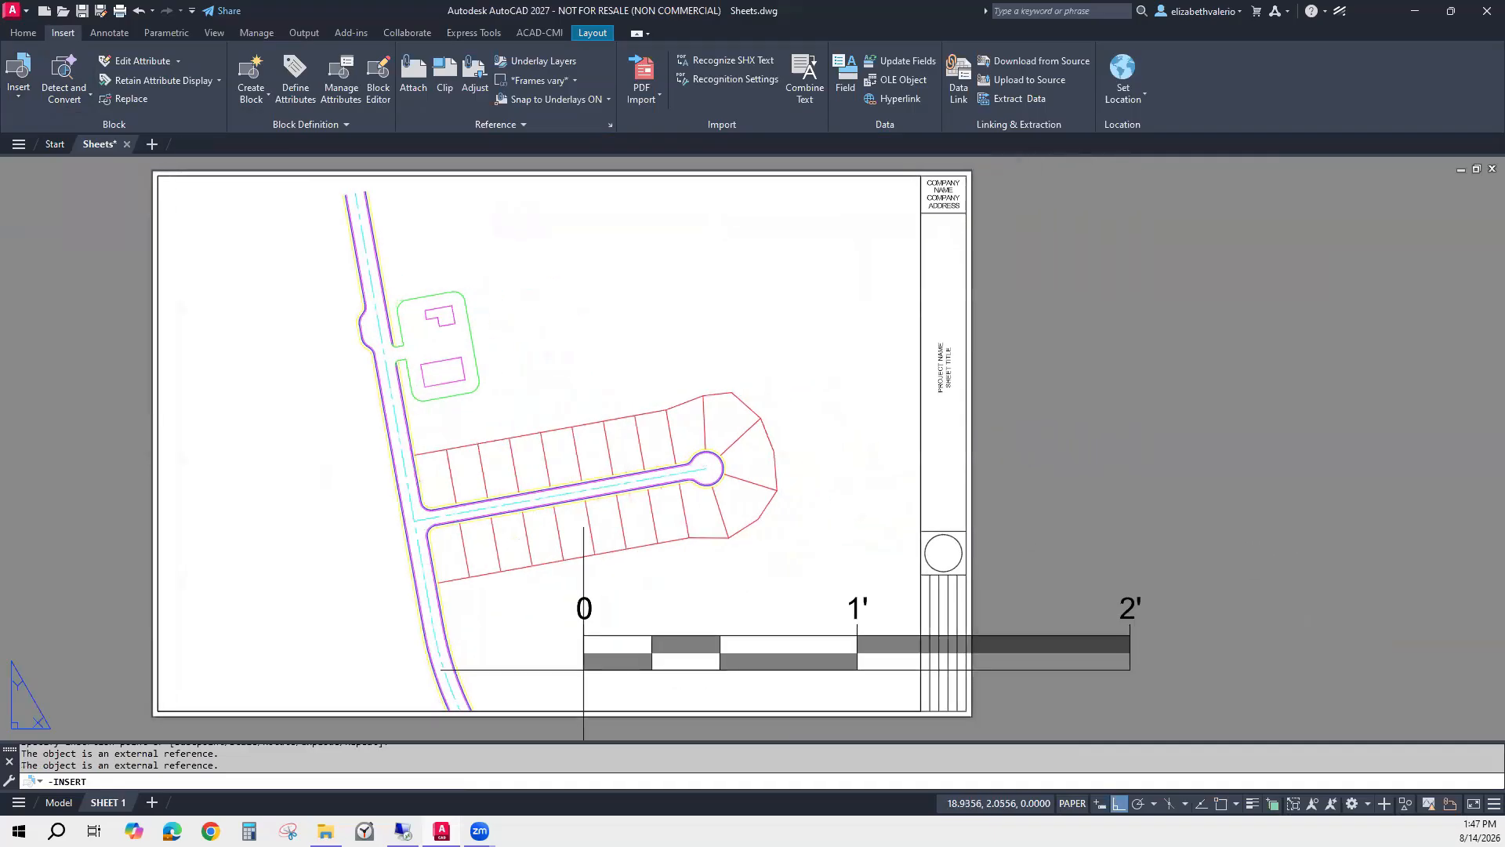
{"action": "left_click", "coordinate": [585, 669]}
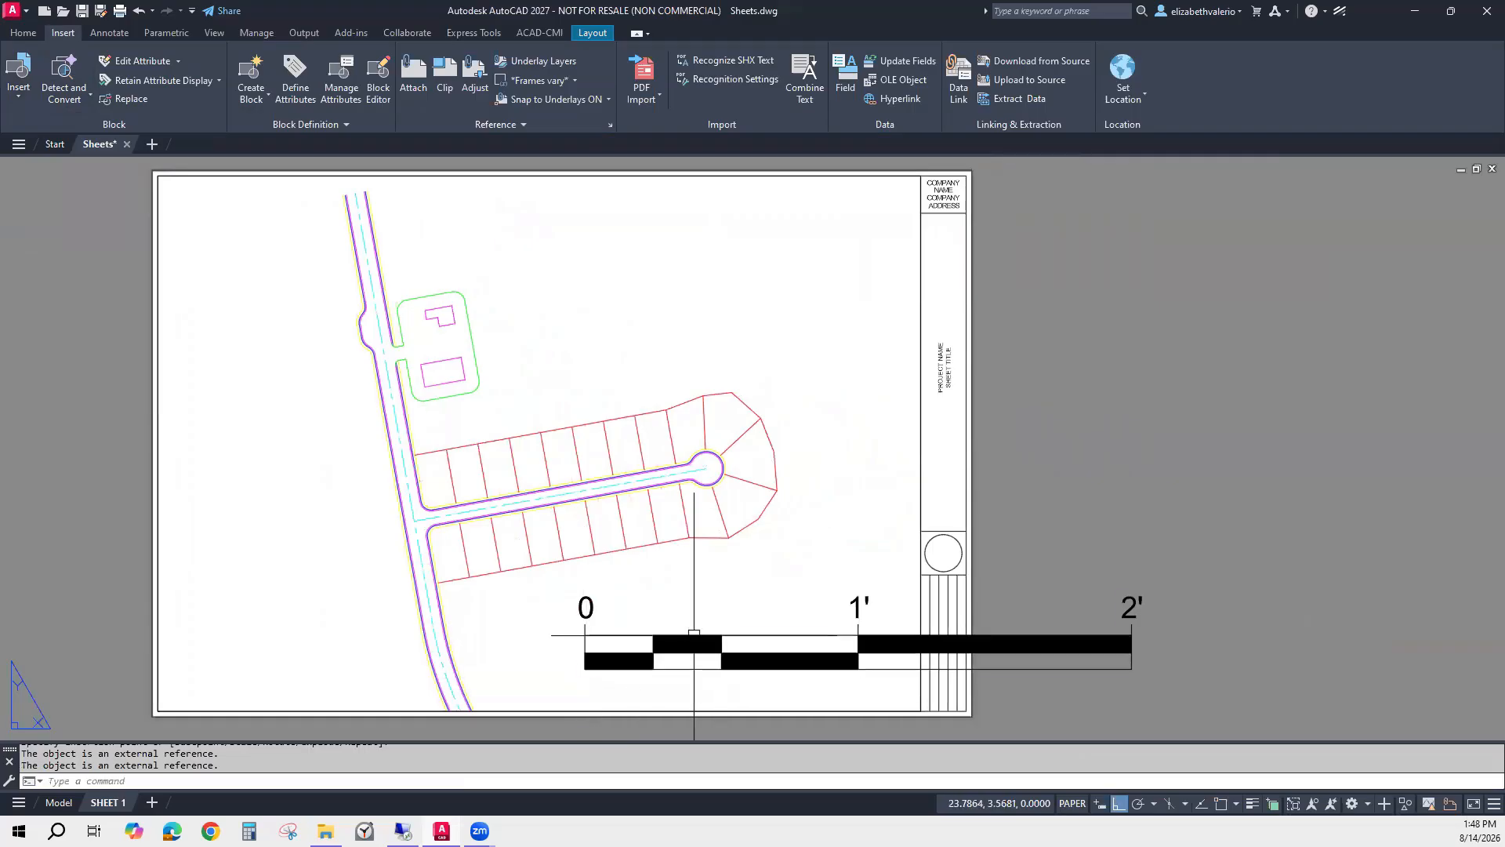
Set the graphic scale block's X scale to 1 in its properties.
{"action": "left_click", "coordinate": [694, 632]}
{"action": "right_click", "coordinate": [1113, 352]}
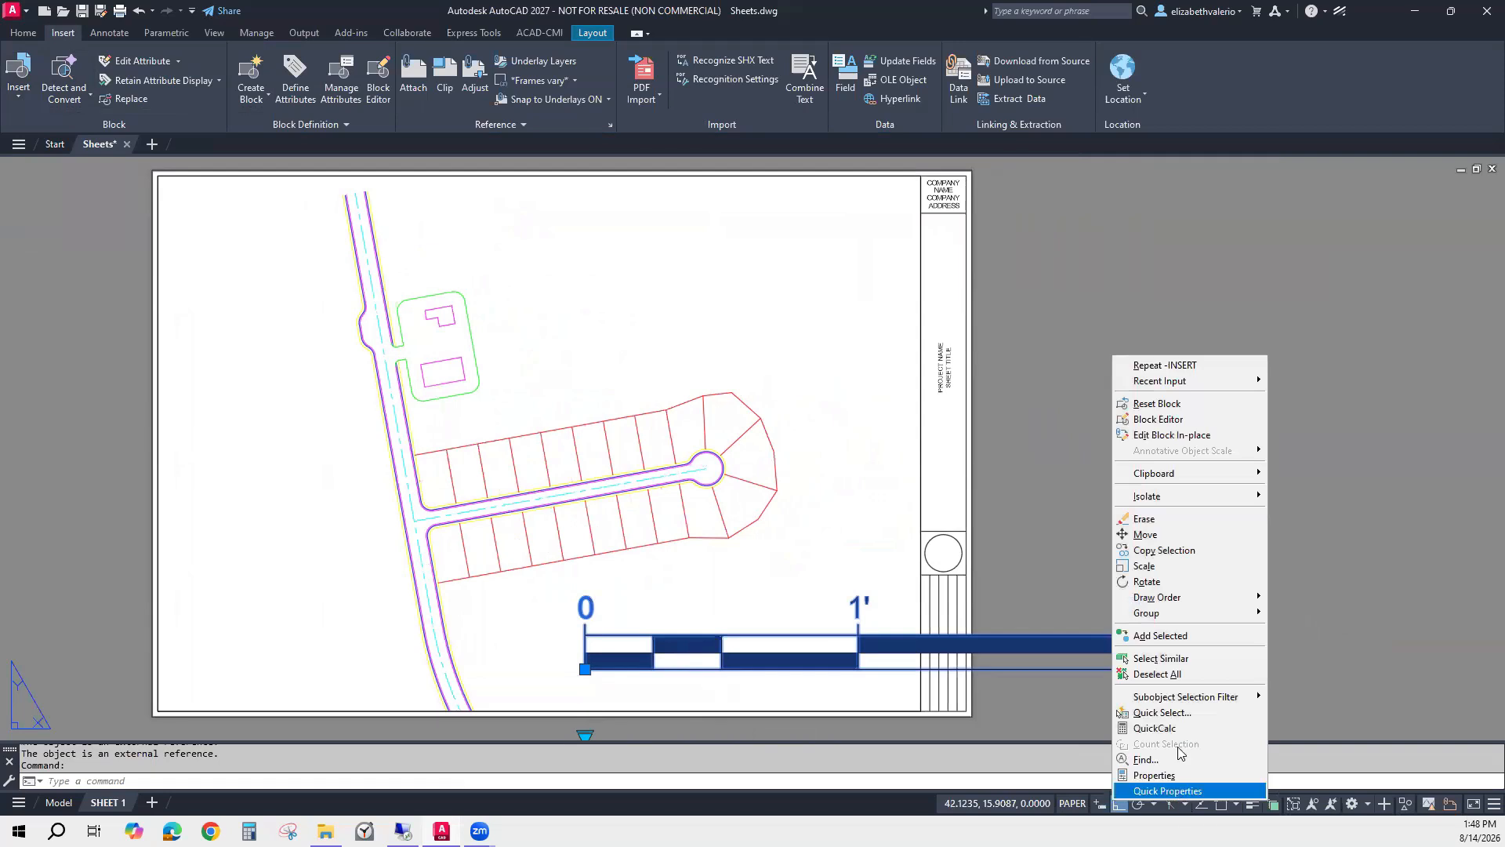
{"action": "left_click", "coordinate": [1160, 774]}
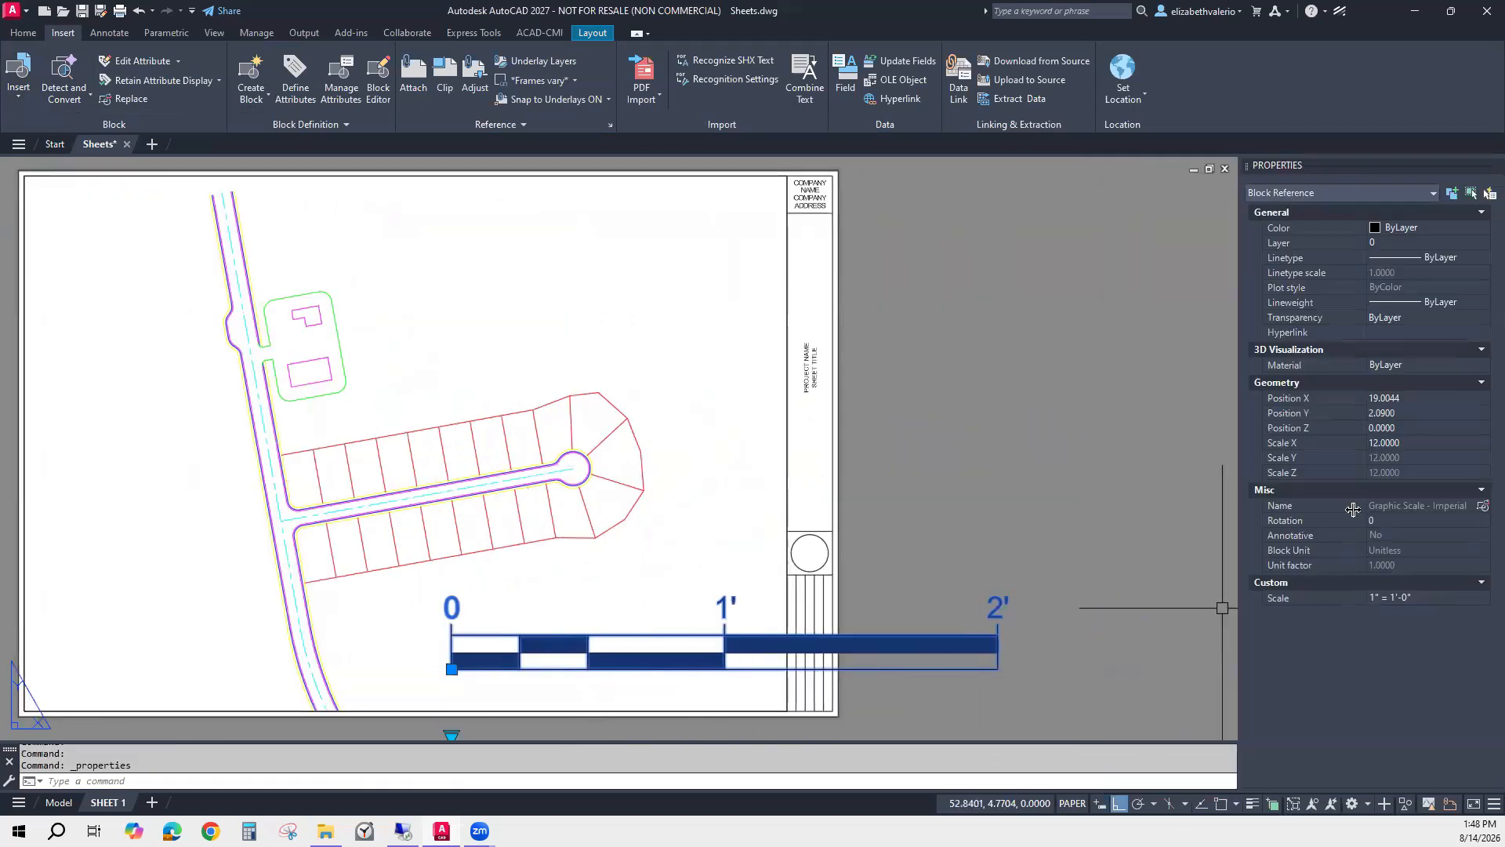
{"action": "left_click", "coordinate": [1409, 442]}
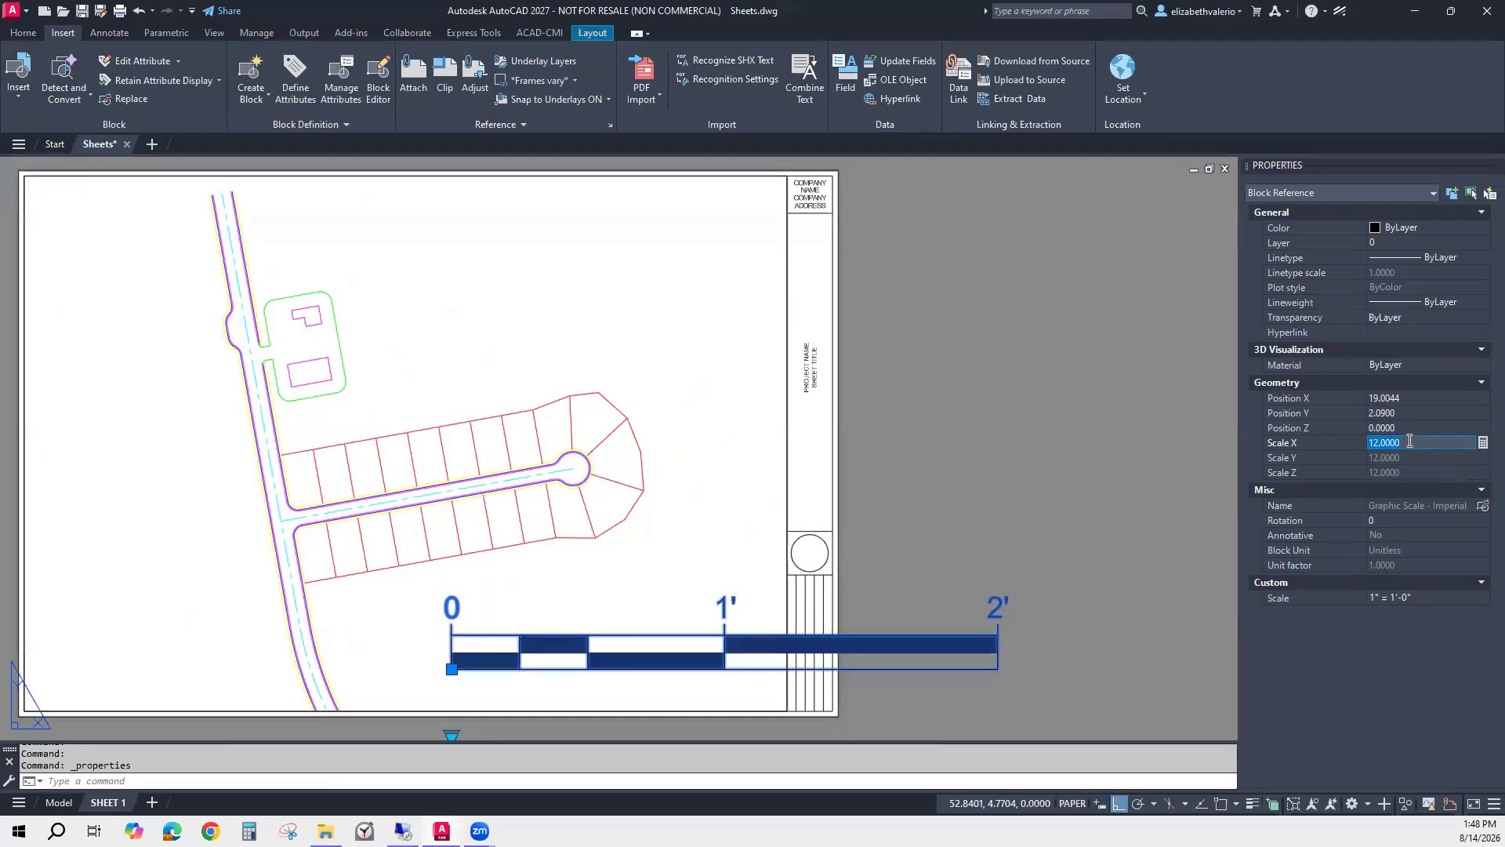
{"action": "type", "text": "1"}
{"action": "key", "text": "Return"}
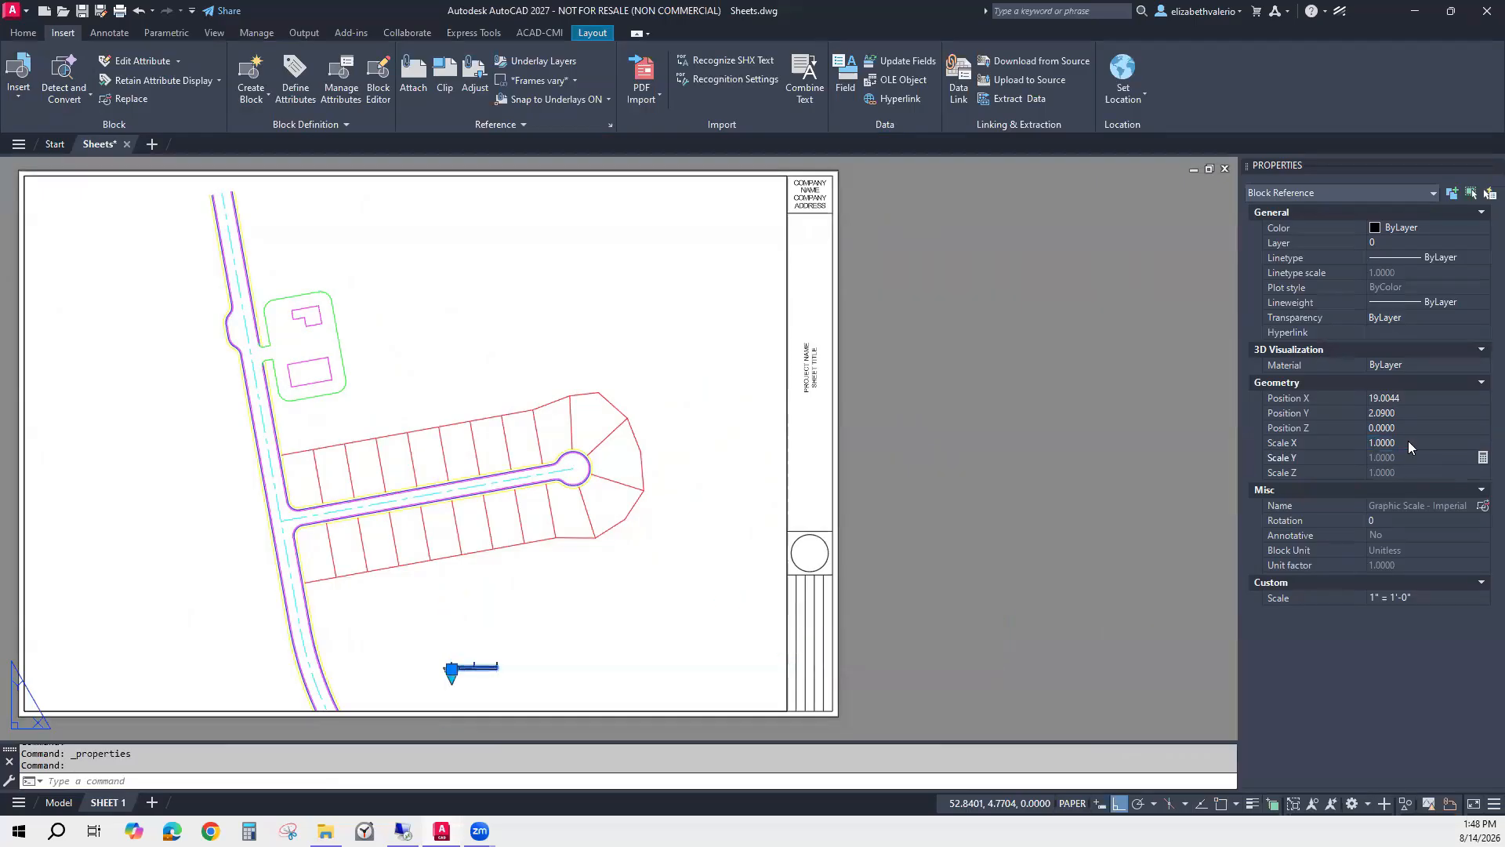
Move the graphic scale block horizontally toward the title block, to about X 29.31, Y 2.09, and turn Ortho off.
{"action": "left_click", "coordinate": [452, 669]}
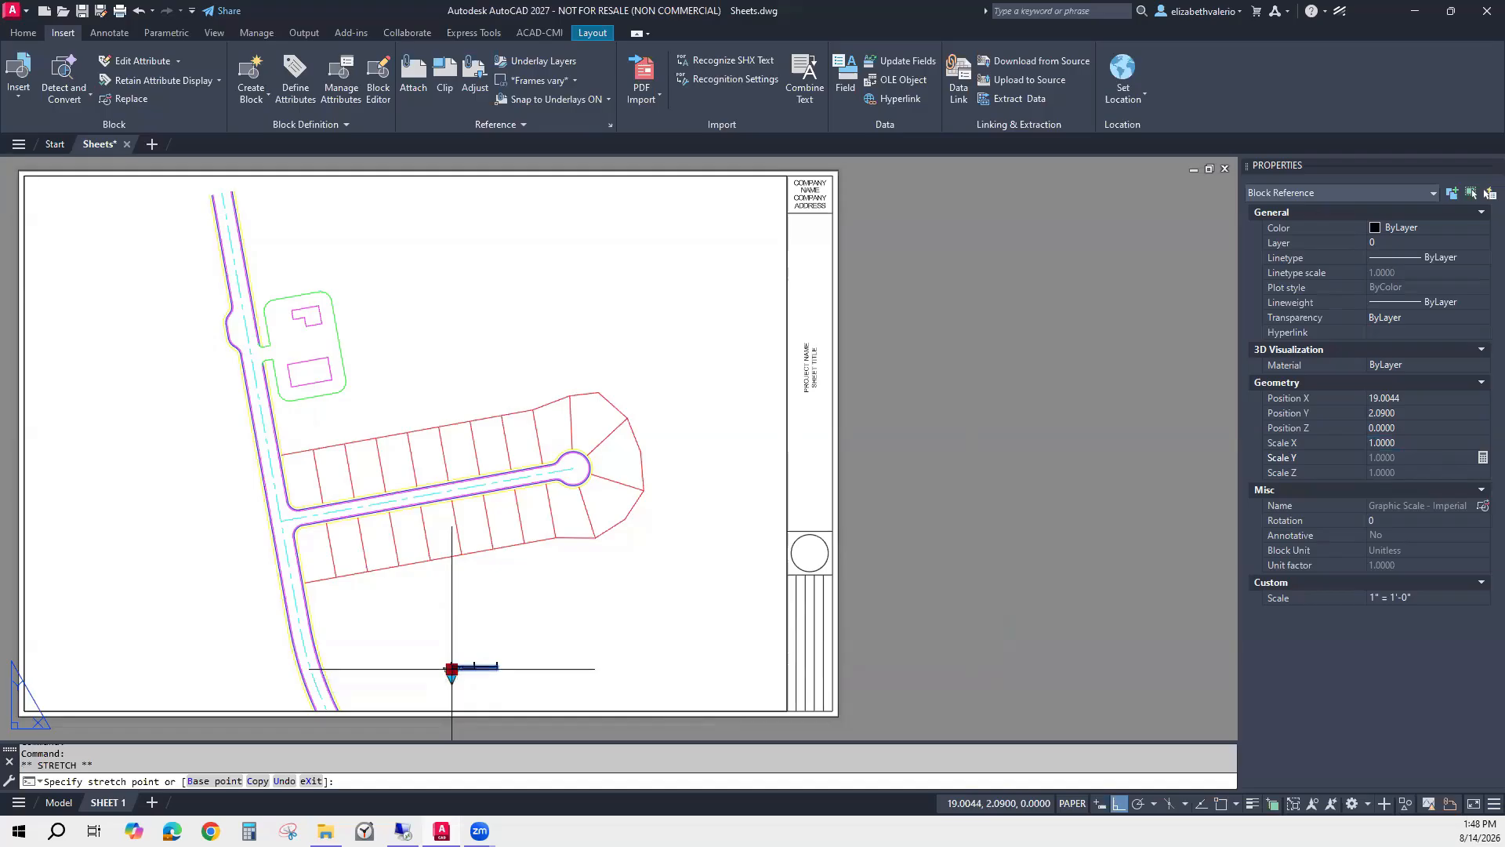
{"action": "left_click", "coordinate": [687, 679]}
{"action": "key", "text": "Escape"}
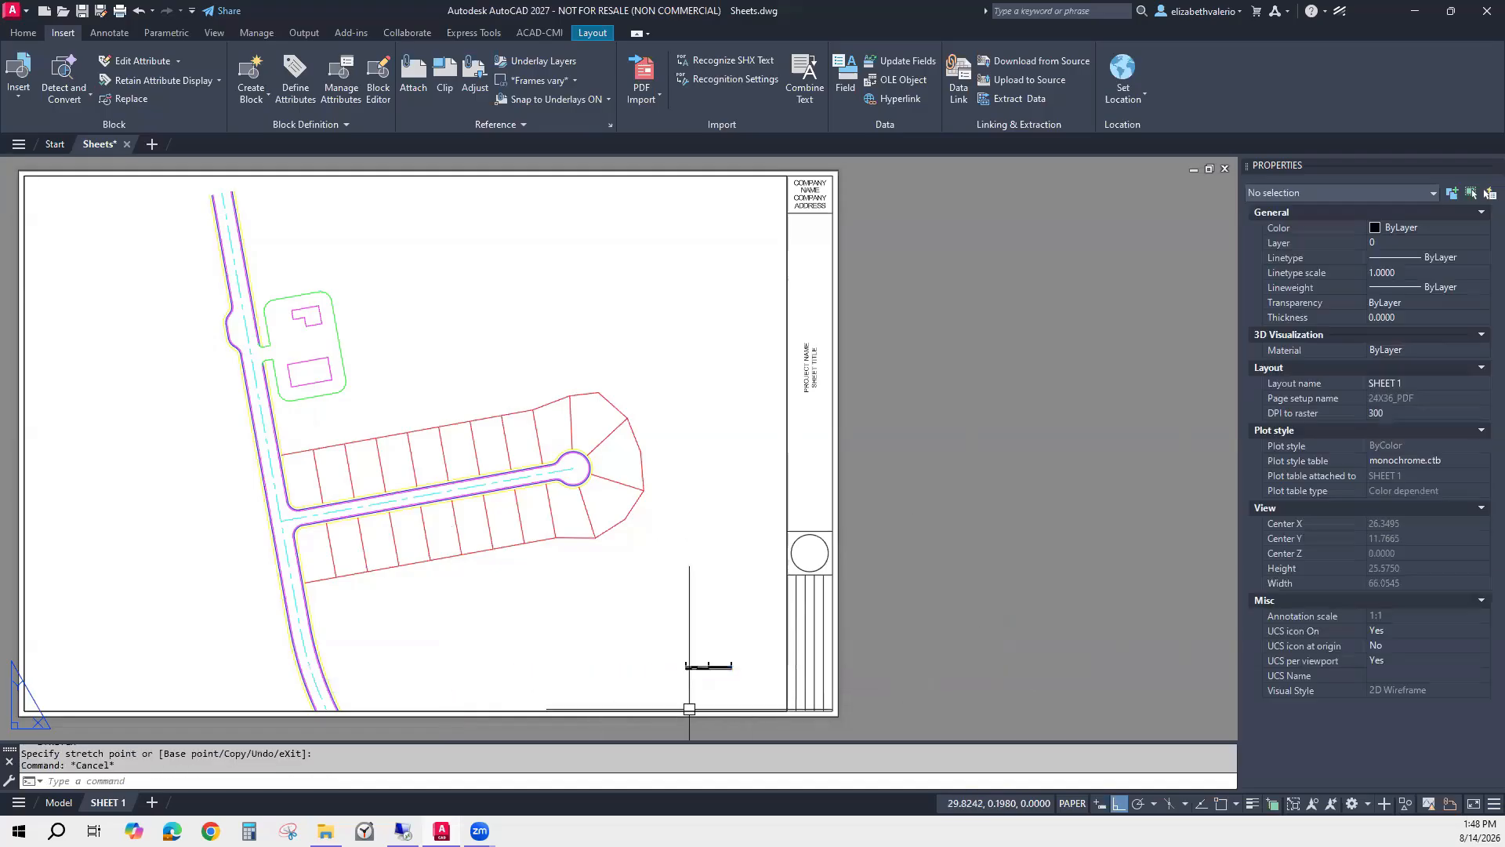
{"action": "left_click", "coordinate": [1119, 803]}
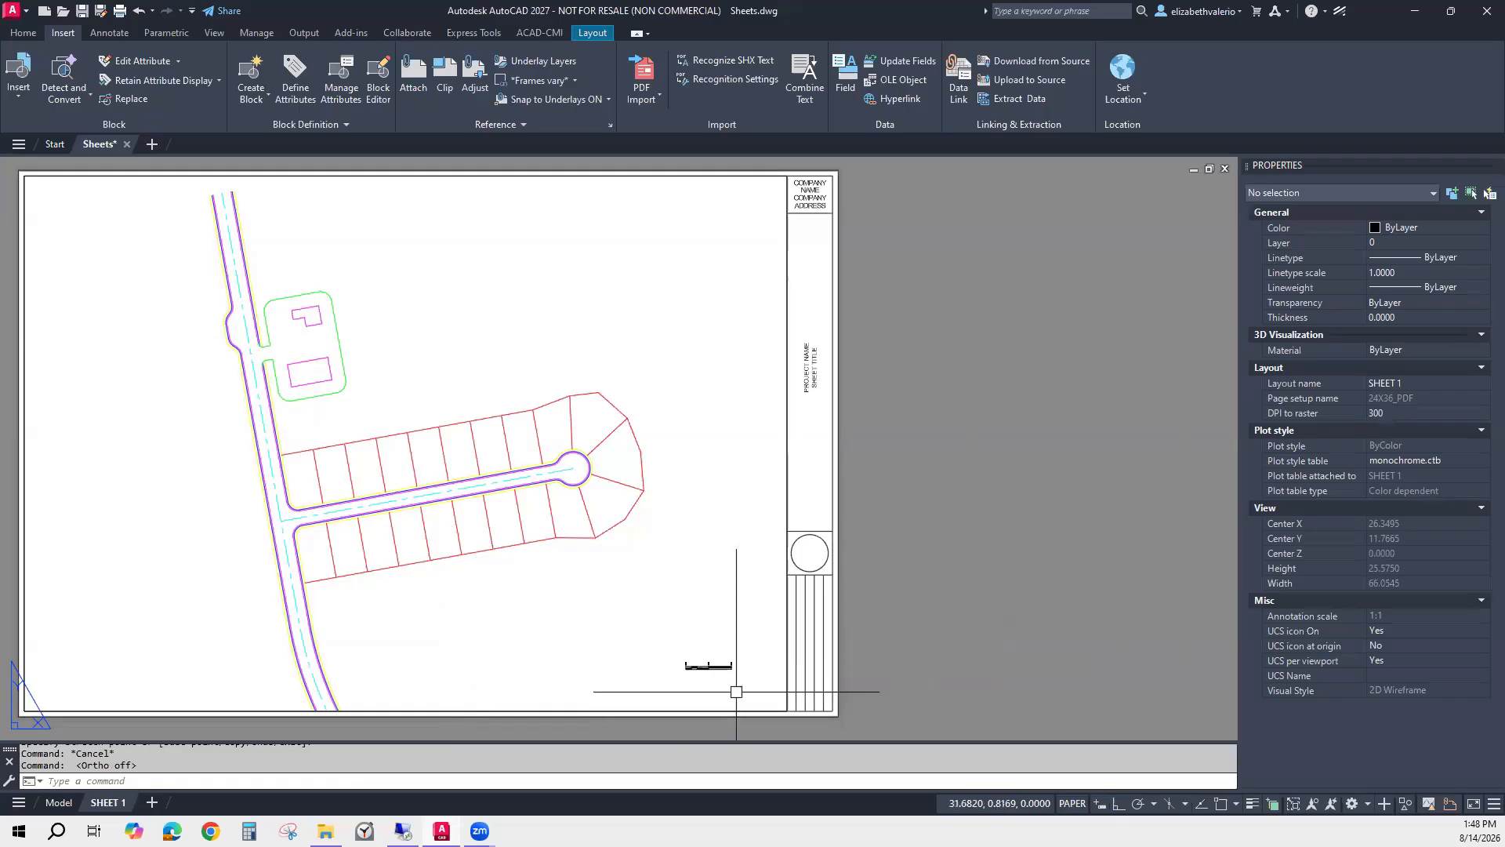
Set the graphic scale block's scale option to 1" = 50'-0".
{"action": "scroll", "coordinate": [706, 690], "scroll_direction": "up", "scroll_amount": 5}
{"action": "middle_click_drag", "start_coordinate": [716, 690], "coordinate": [668, 493]}
{"action": "scroll", "coordinate": [643, 502], "scroll_direction": "up", "scroll_amount": 2}
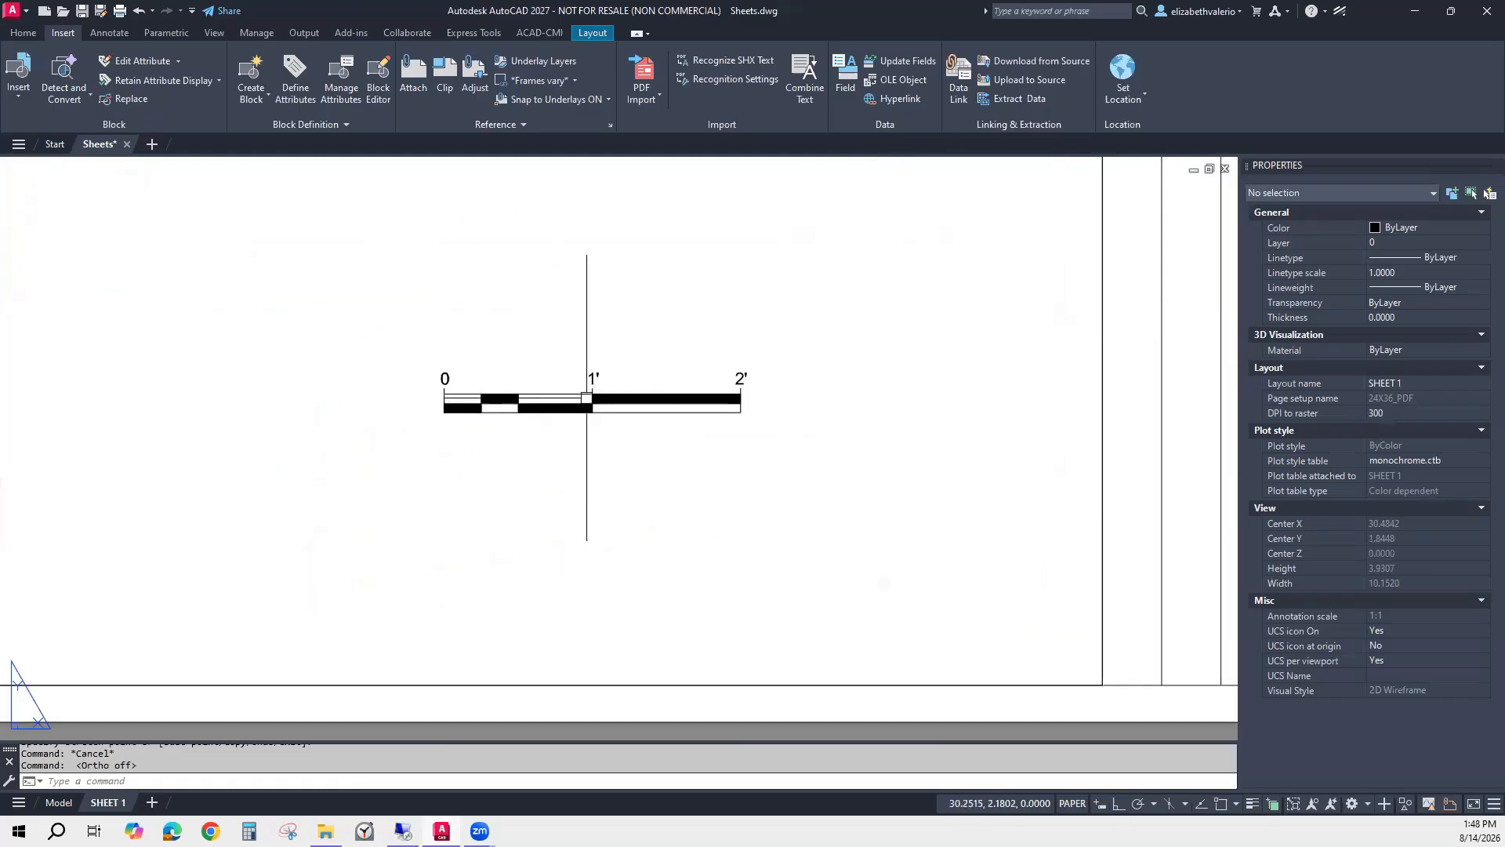
{"action": "left_click", "coordinate": [556, 412]}
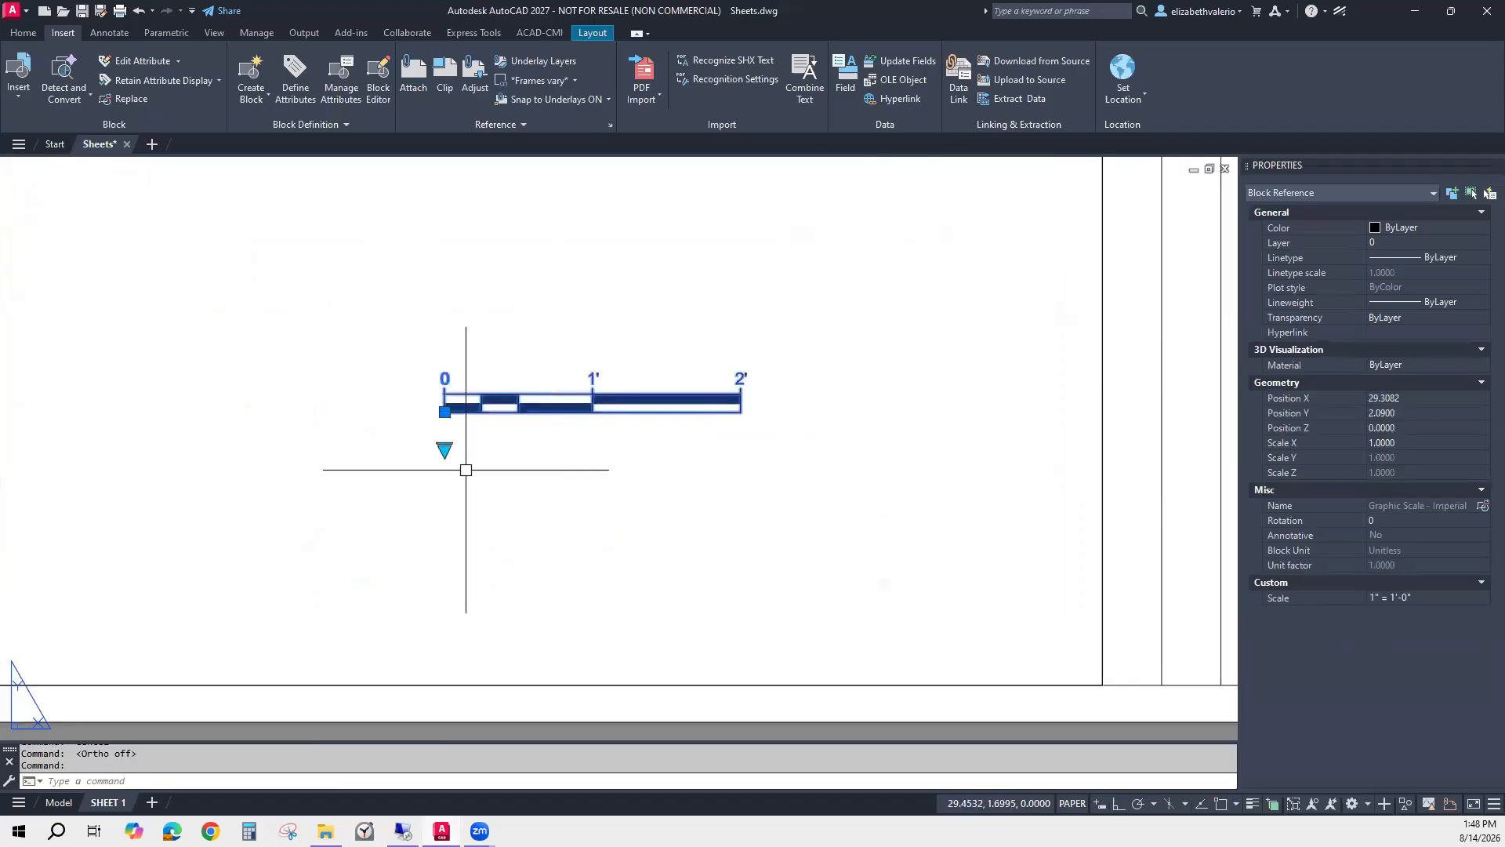
{"action": "left_click", "coordinate": [445, 448]}
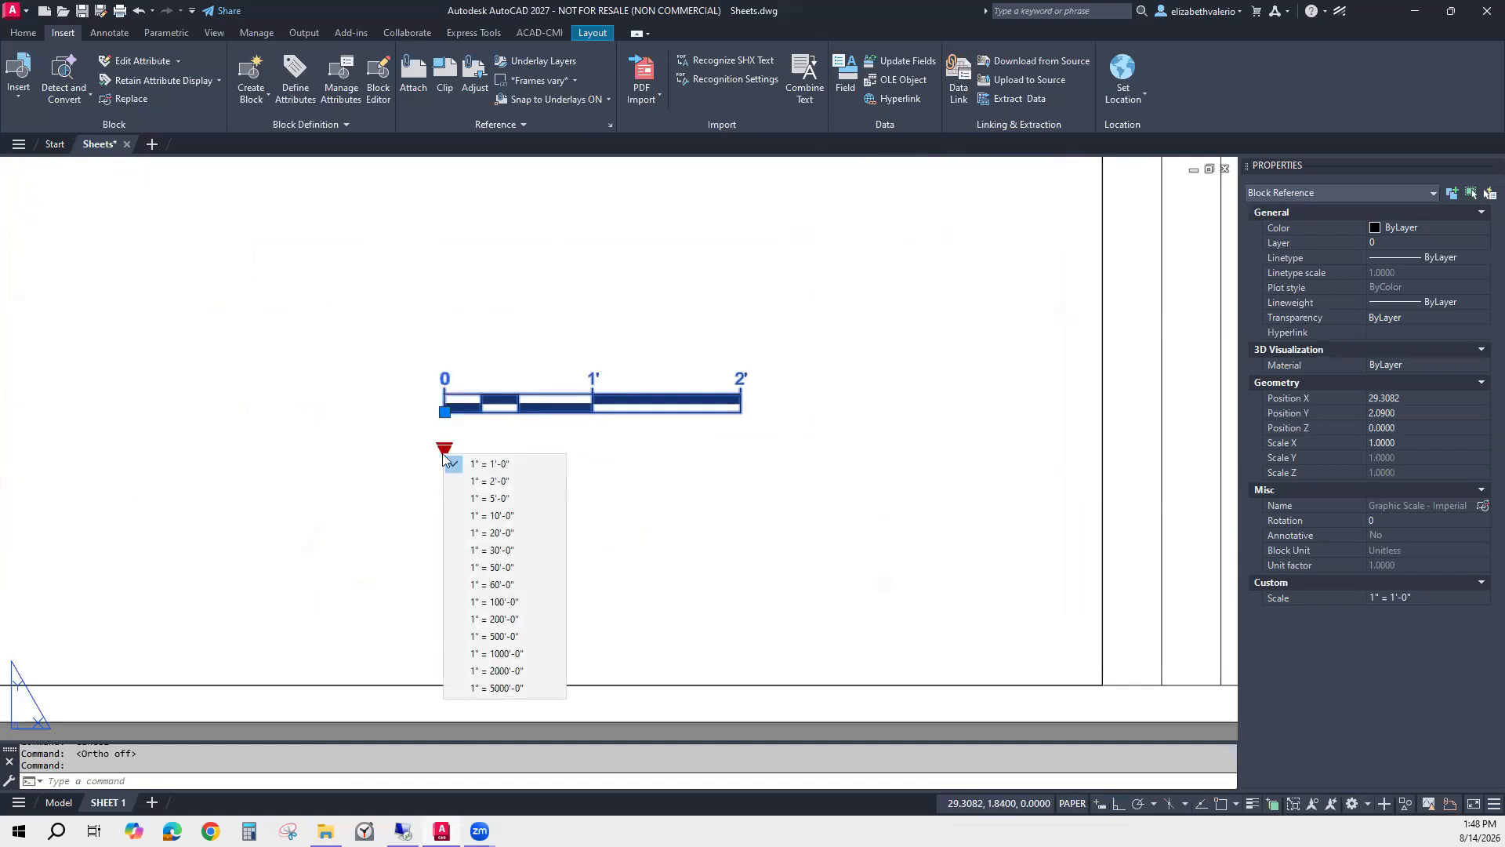
{"action": "left_click", "coordinate": [498, 571]}
{"action": "key", "text": "Escape"}
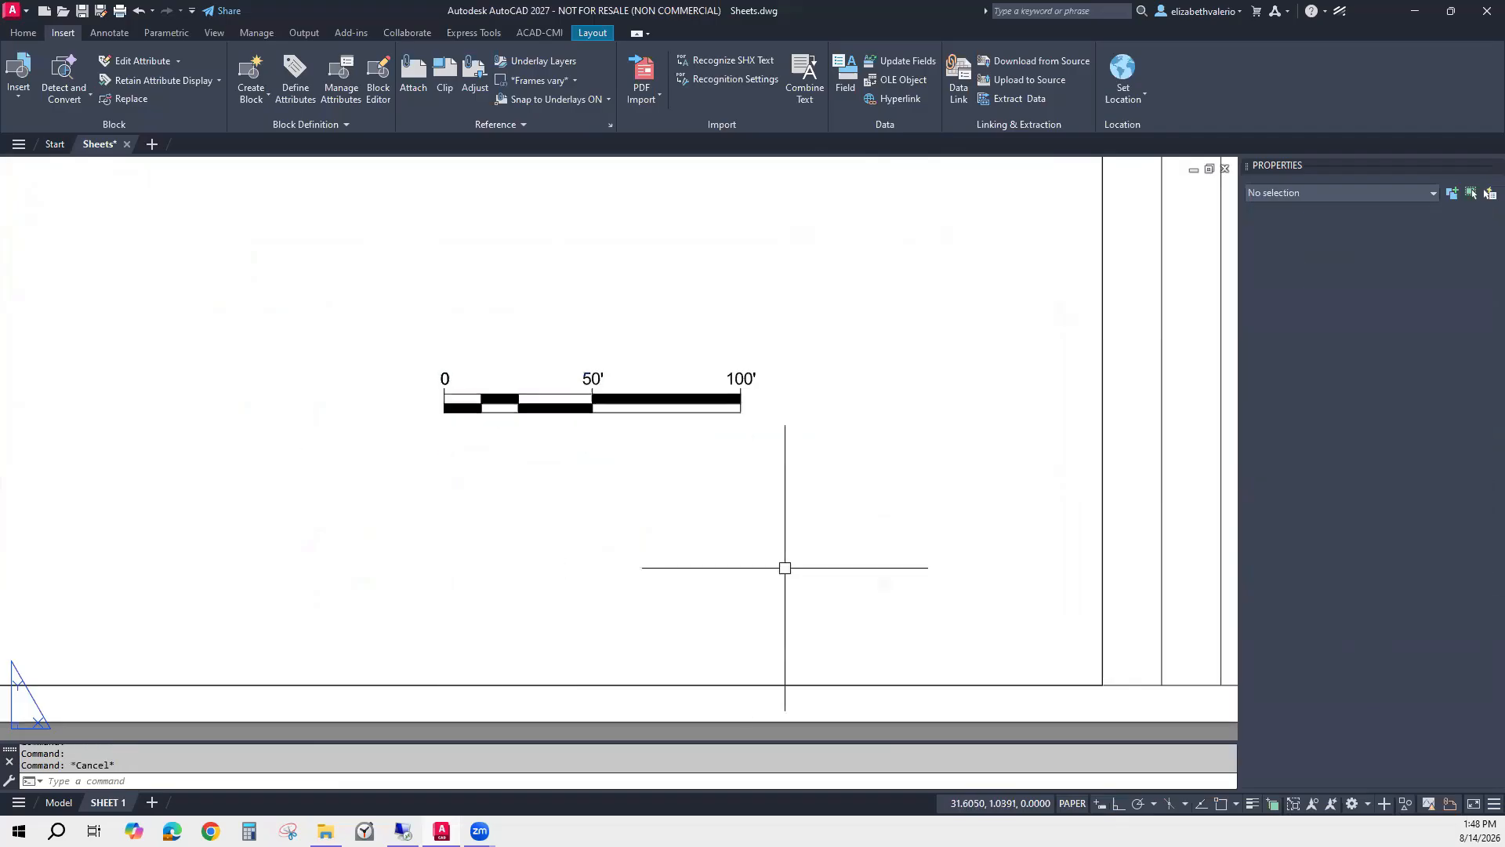
{"action": "scroll", "coordinate": [886, 564], "scroll_direction": "down", "scroll_amount": 4}
{"action": "middle_click_drag", "start_coordinate": [907, 578], "coordinate": [1061, 669]}
{"action": "scroll", "coordinate": [1060, 668], "scroll_direction": "down", "scroll_amount": 2}
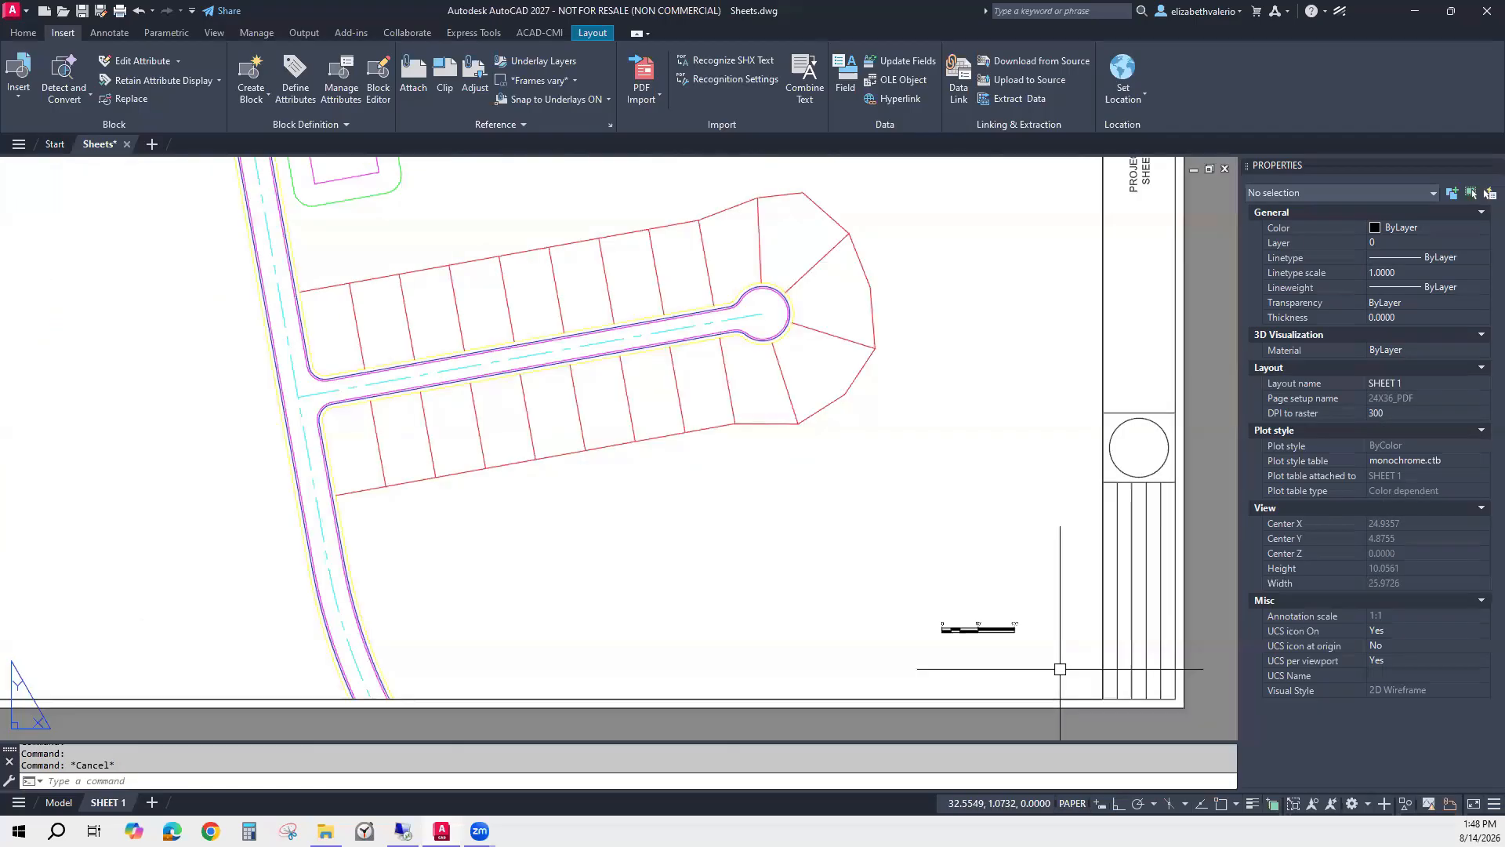
Close the Properties palette and activate model space inside the sheet's viewport.
{"action": "left_click", "coordinate": [1496, 166]}
{"action": "scroll", "coordinate": [1119, 407], "scroll_direction": "down", "scroll_amount": 2}
{"action": "middle_click_drag", "start_coordinate": [1118, 407], "coordinate": [961, 501]}
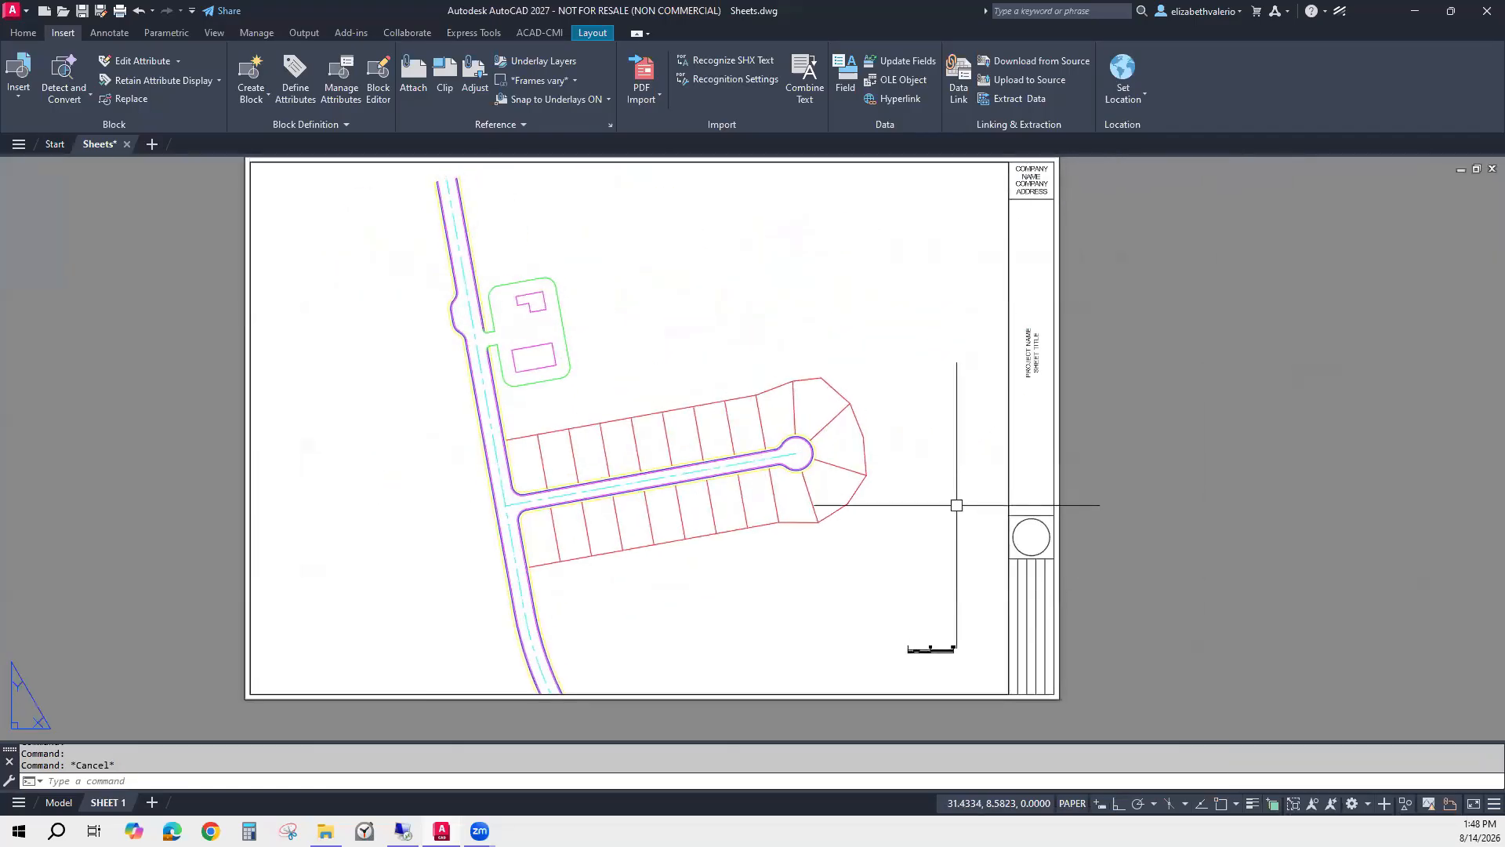
{"action": "double_click", "coordinate": [923, 542]}
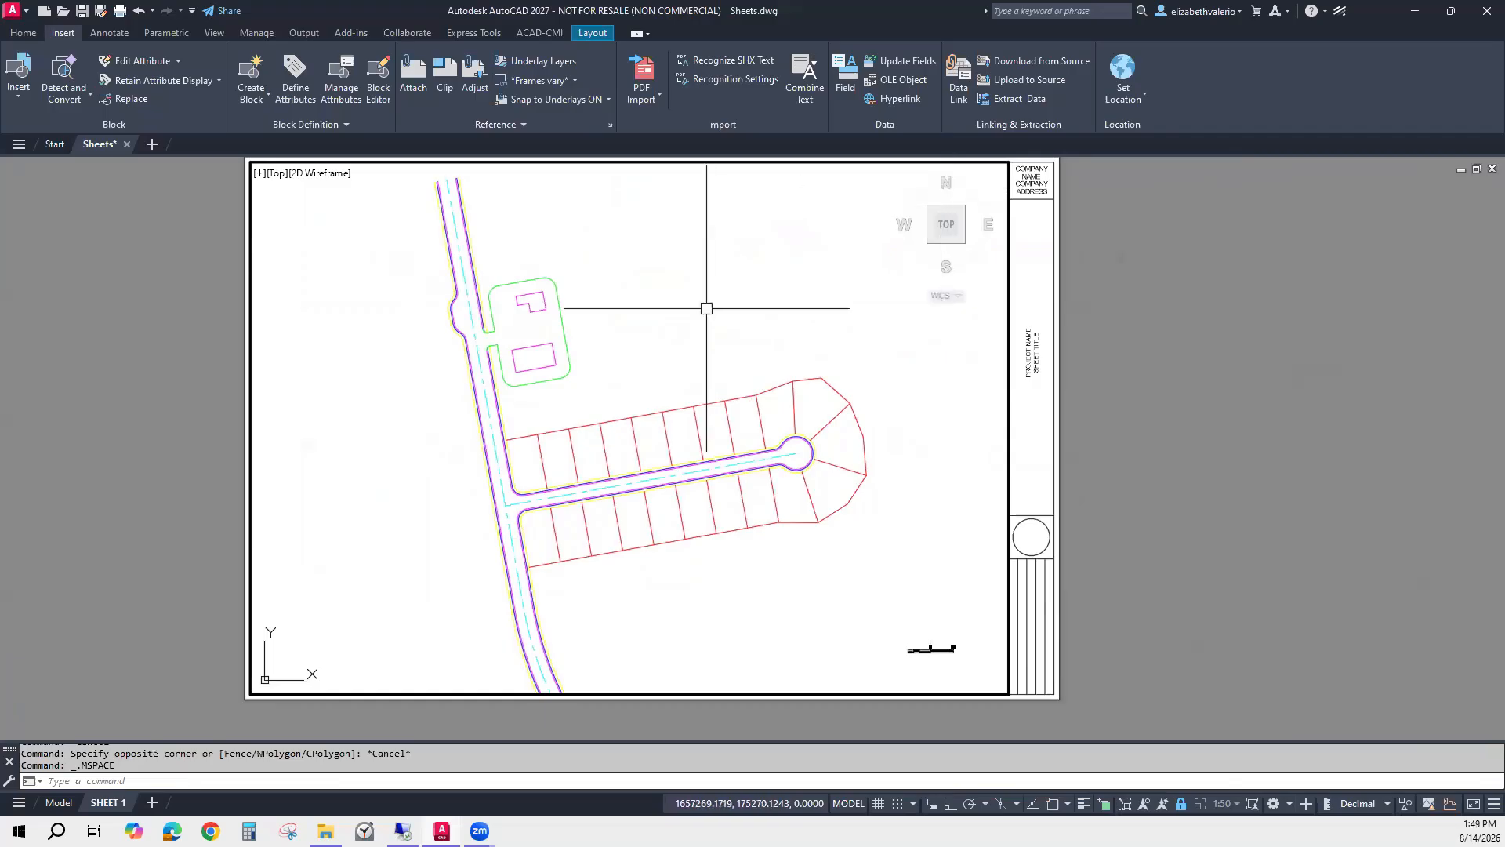
Insert the North Arrow block above the graphic scale through the viewport, using a scale factor of 50.
{"action": "left_click", "coordinate": [16, 93]}
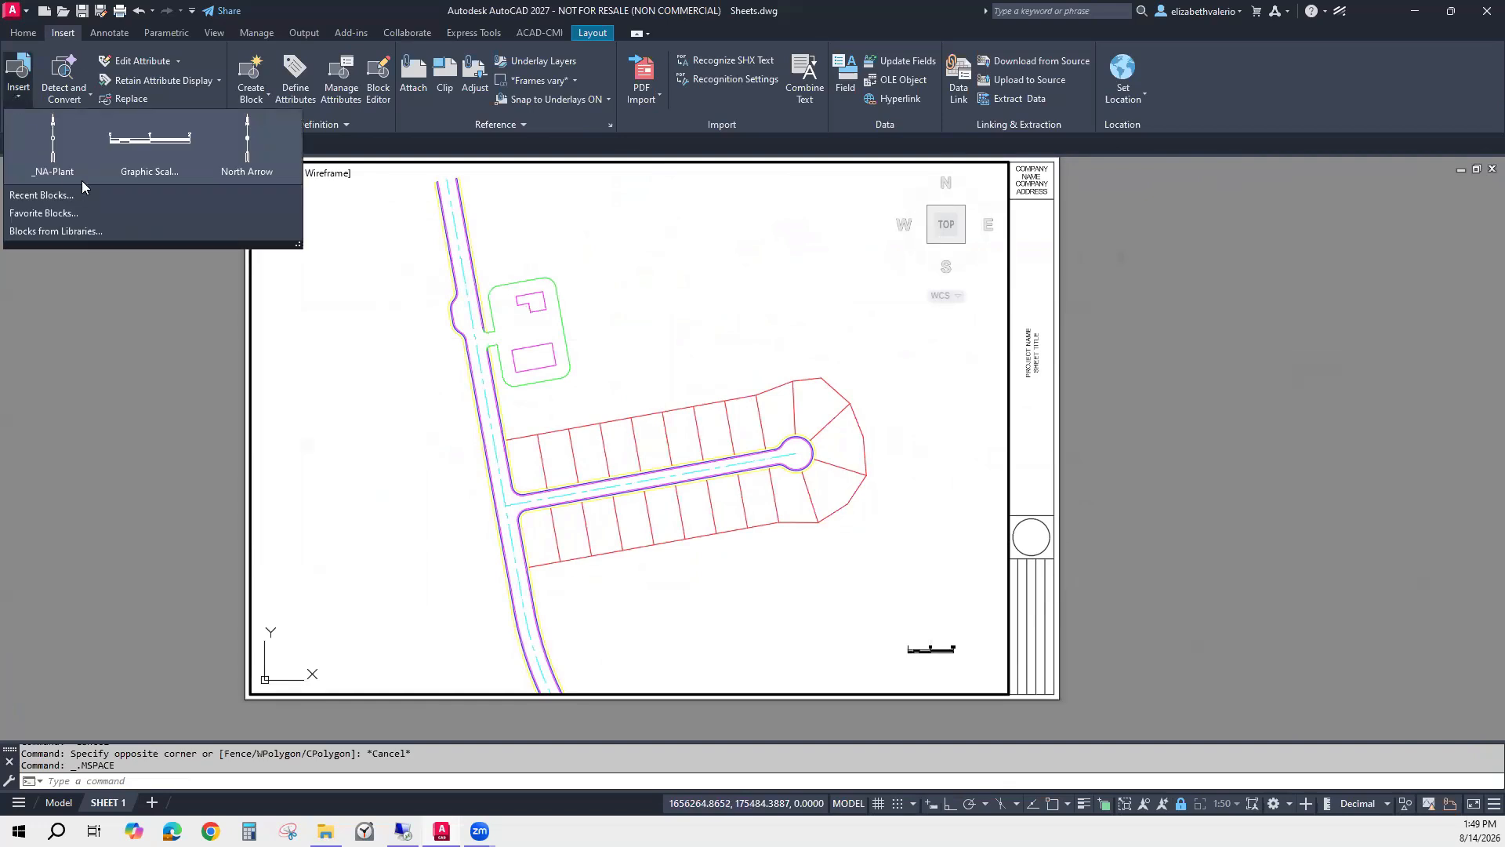
{"action": "left_click", "coordinate": [254, 149]}
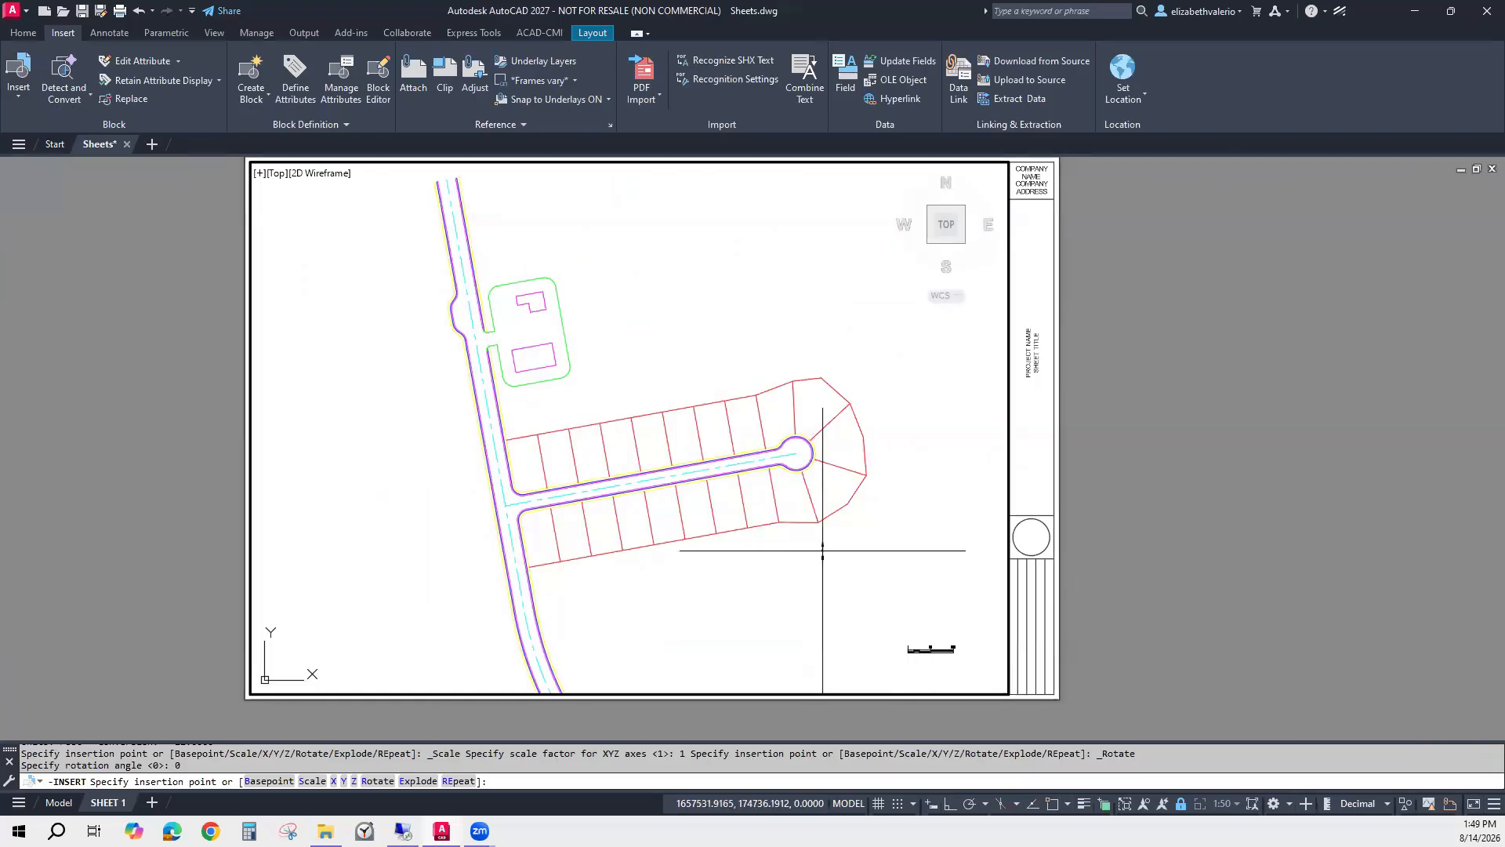
{"action": "left_click", "coordinate": [311, 782]}
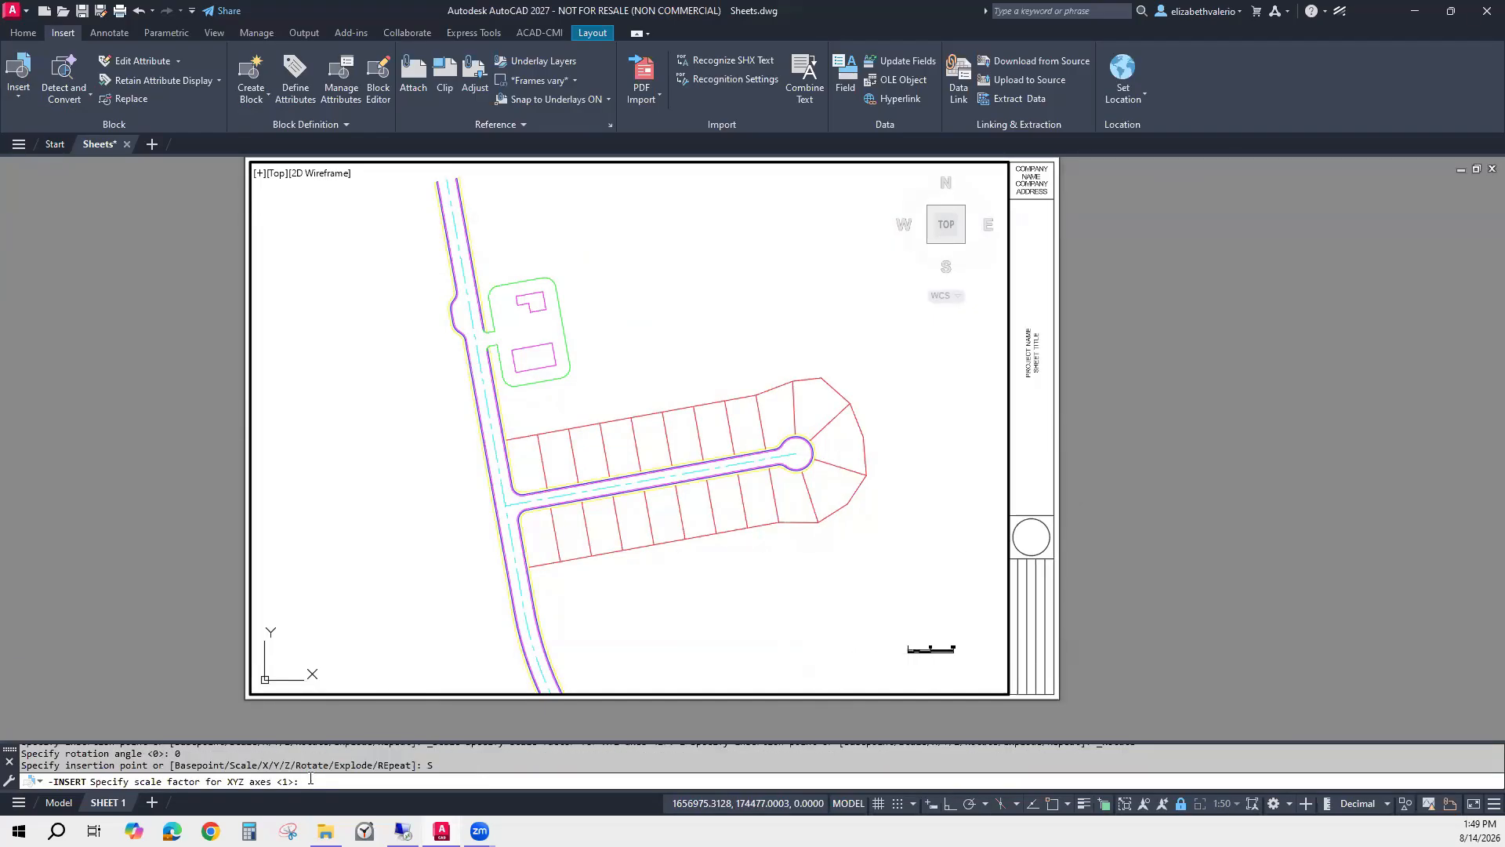
{"action": "type", "text": "50"}
{"action": "key", "text": "Return"}
{"action": "left_click", "coordinate": [724, 531]}
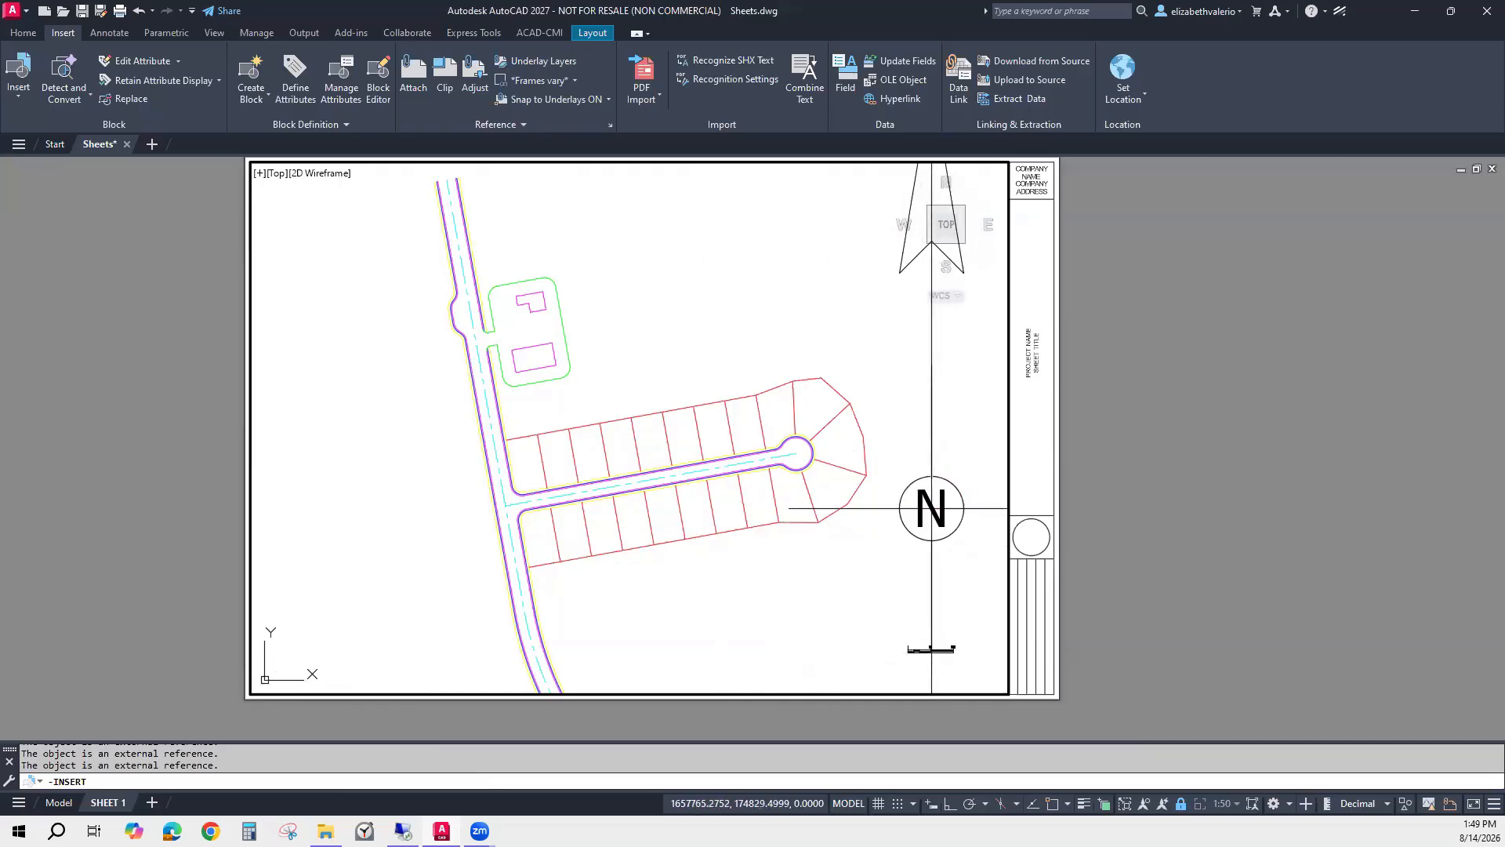
{"action": "left_click", "coordinate": [932, 508]}
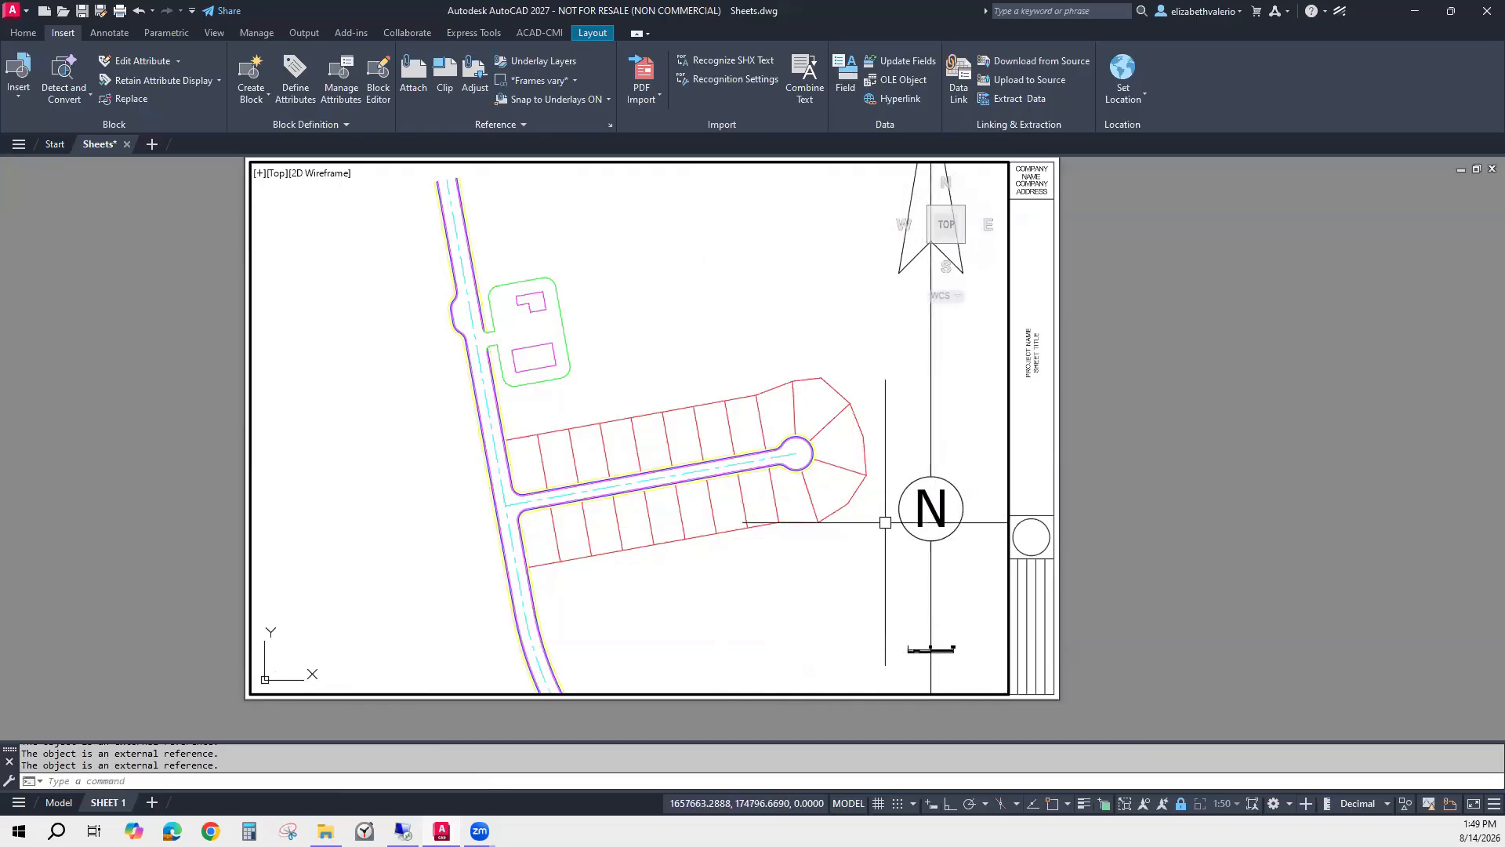
Set the north arrow block's X, Y and Z scale to 4.17 in its properties.
{"action": "left_click", "coordinate": [898, 514]}
{"action": "right_click", "coordinate": [760, 578]}
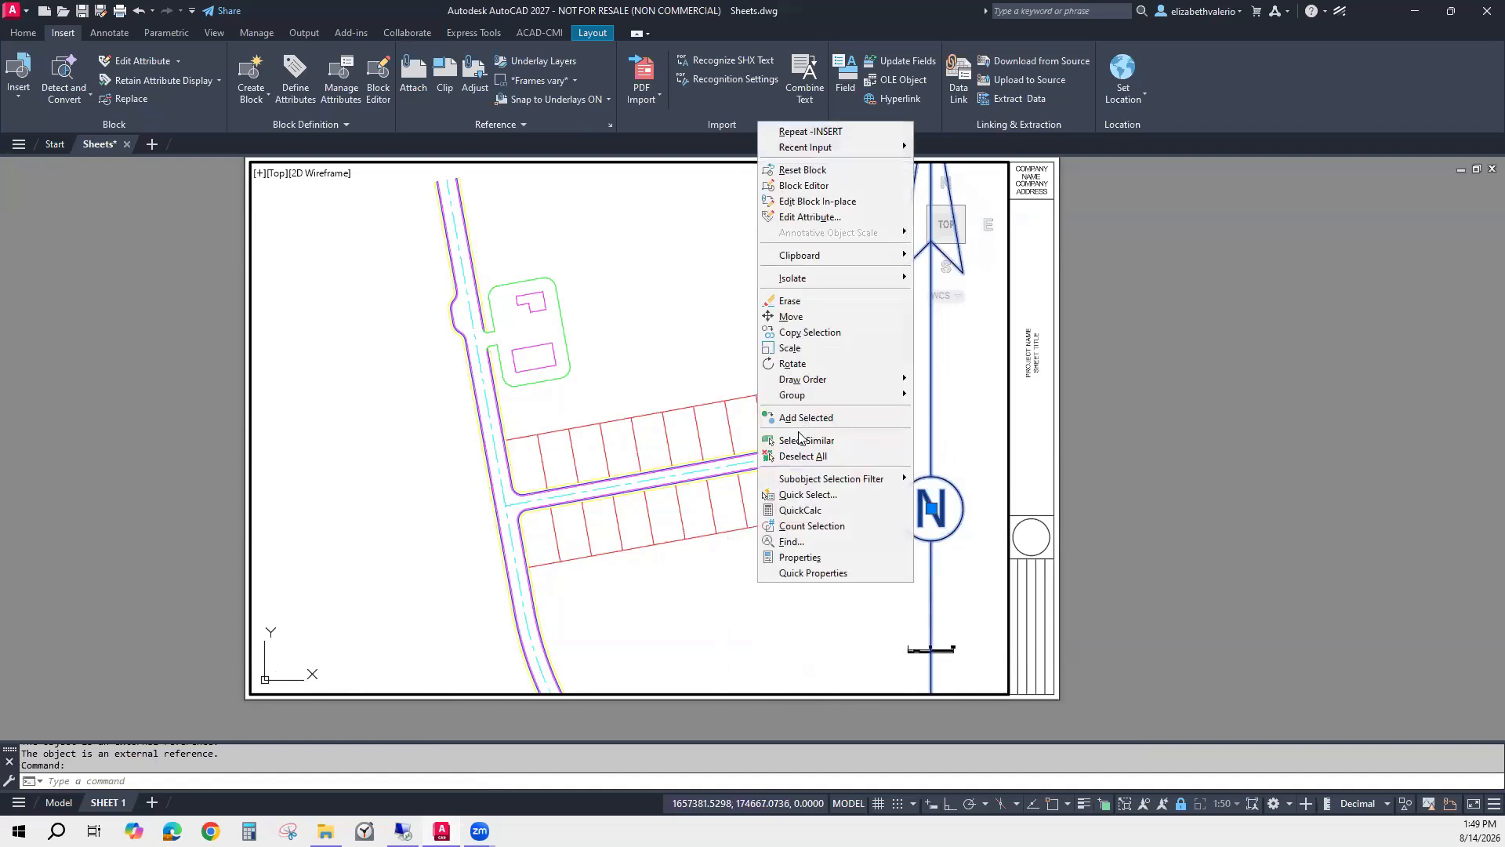
{"action": "left_click", "coordinate": [816, 556]}
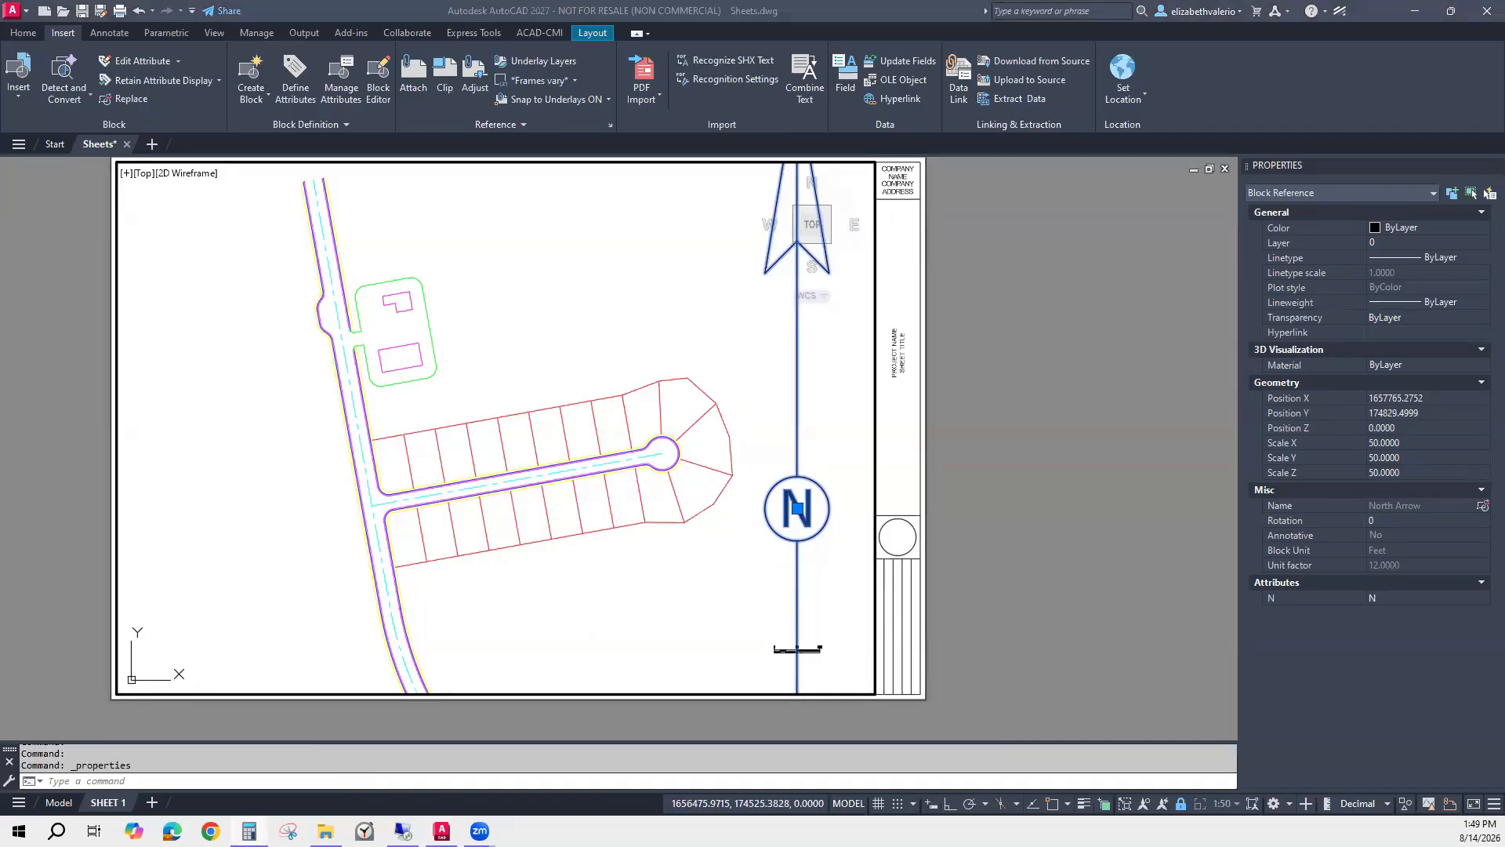
{"action": "left_click", "coordinate": [1421, 440]}
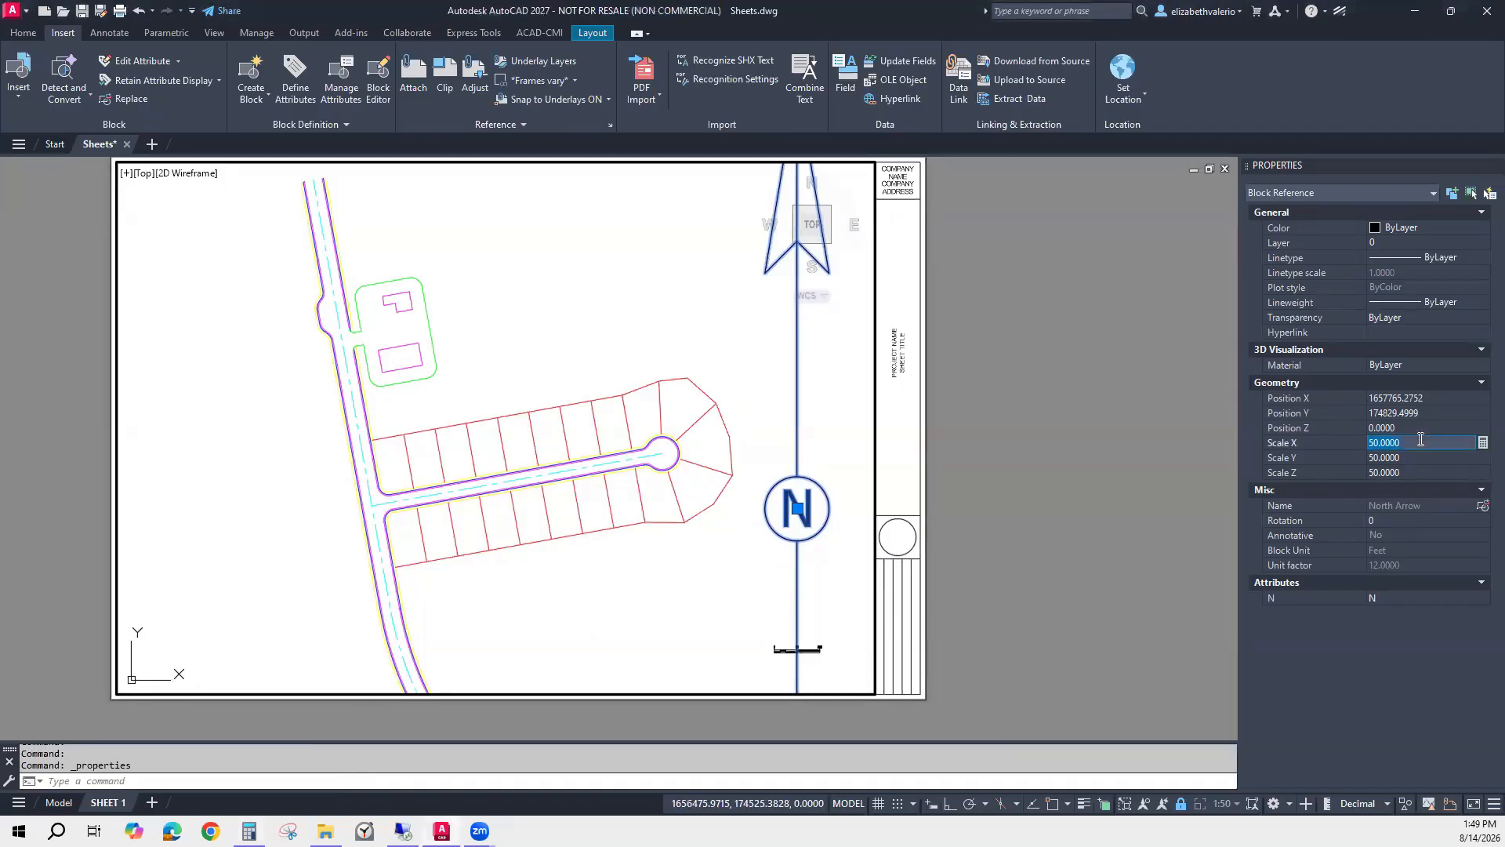
{"action": "type", "text": "1"}
{"action": "type", "text": ".17"}
{"action": "key", "text": "Tab"}
{"action": "type", "text": "4.17"}
{"action": "key", "text": "Tab"}
{"action": "type", "text": "4."}
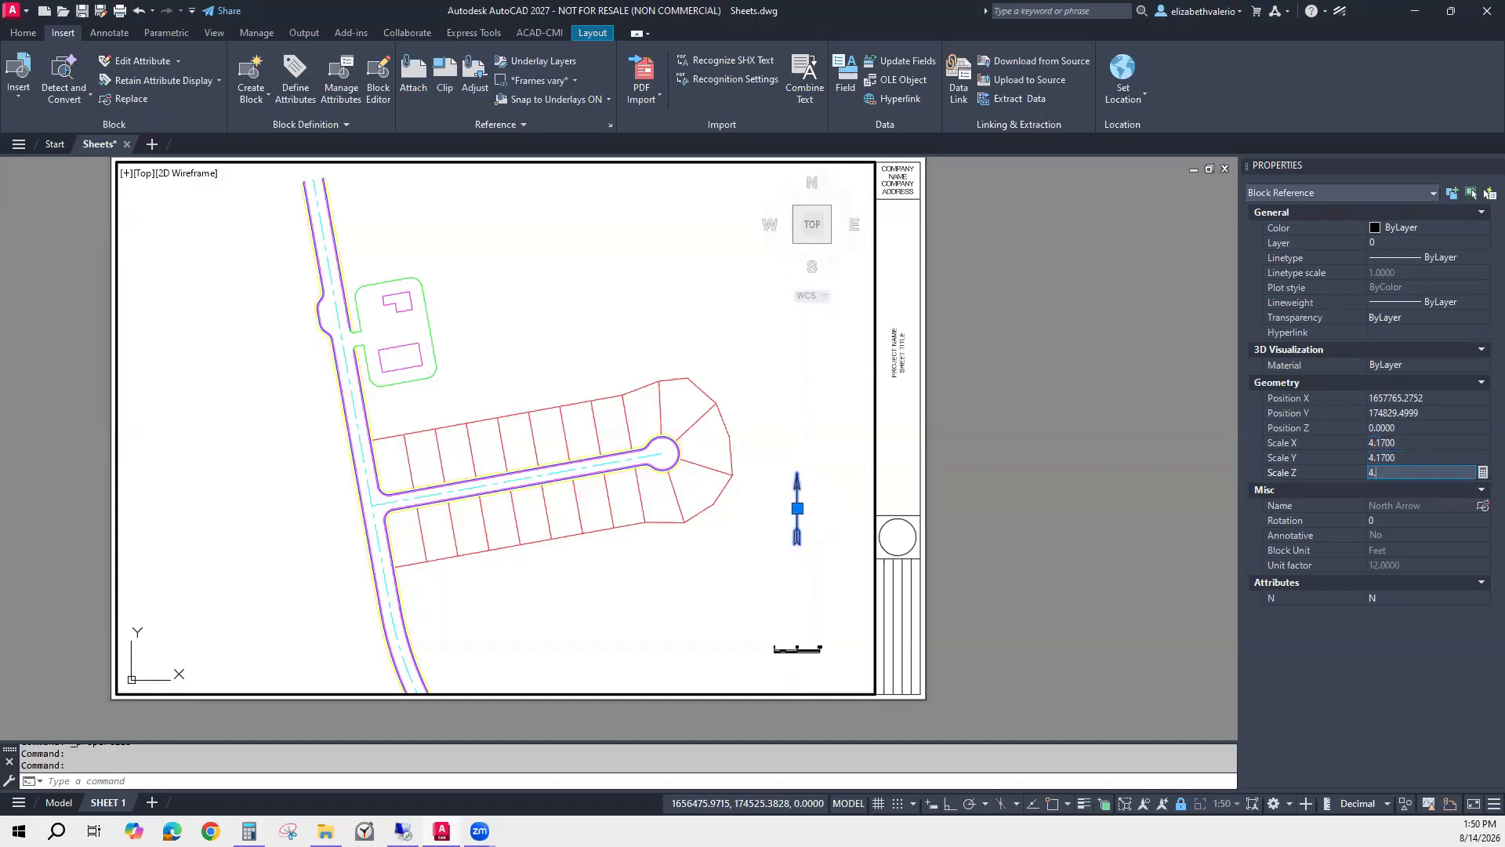
{"action": "key", "text": "Return"}
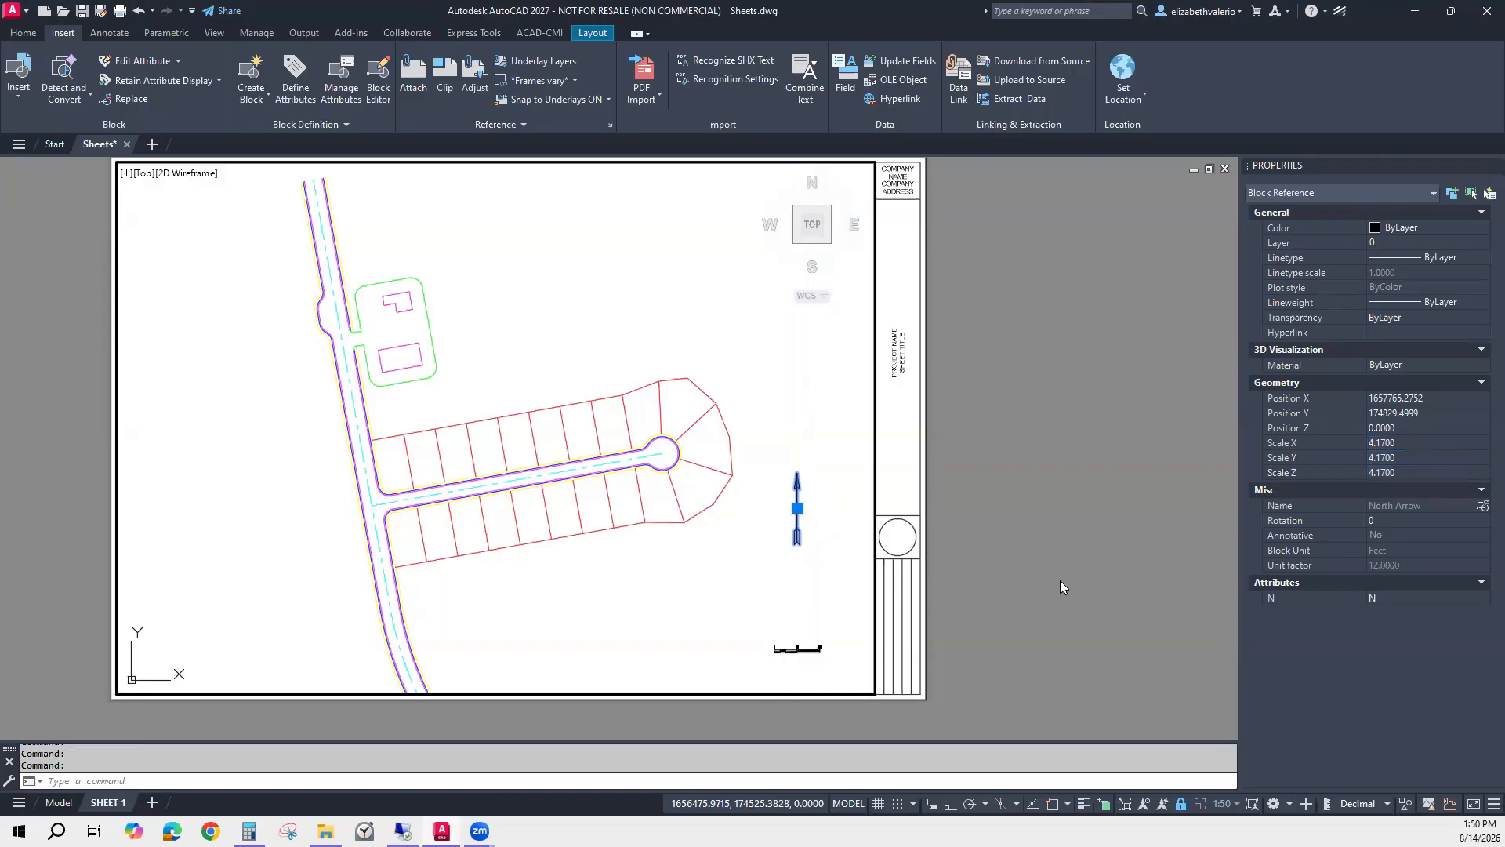
Move the north arrow down to just above the graphic scale, close the properties and return to paper space.
{"action": "left_click", "coordinate": [798, 508]}
{"action": "left_click", "coordinate": [797, 589]}
{"action": "key", "text": "Escape"}
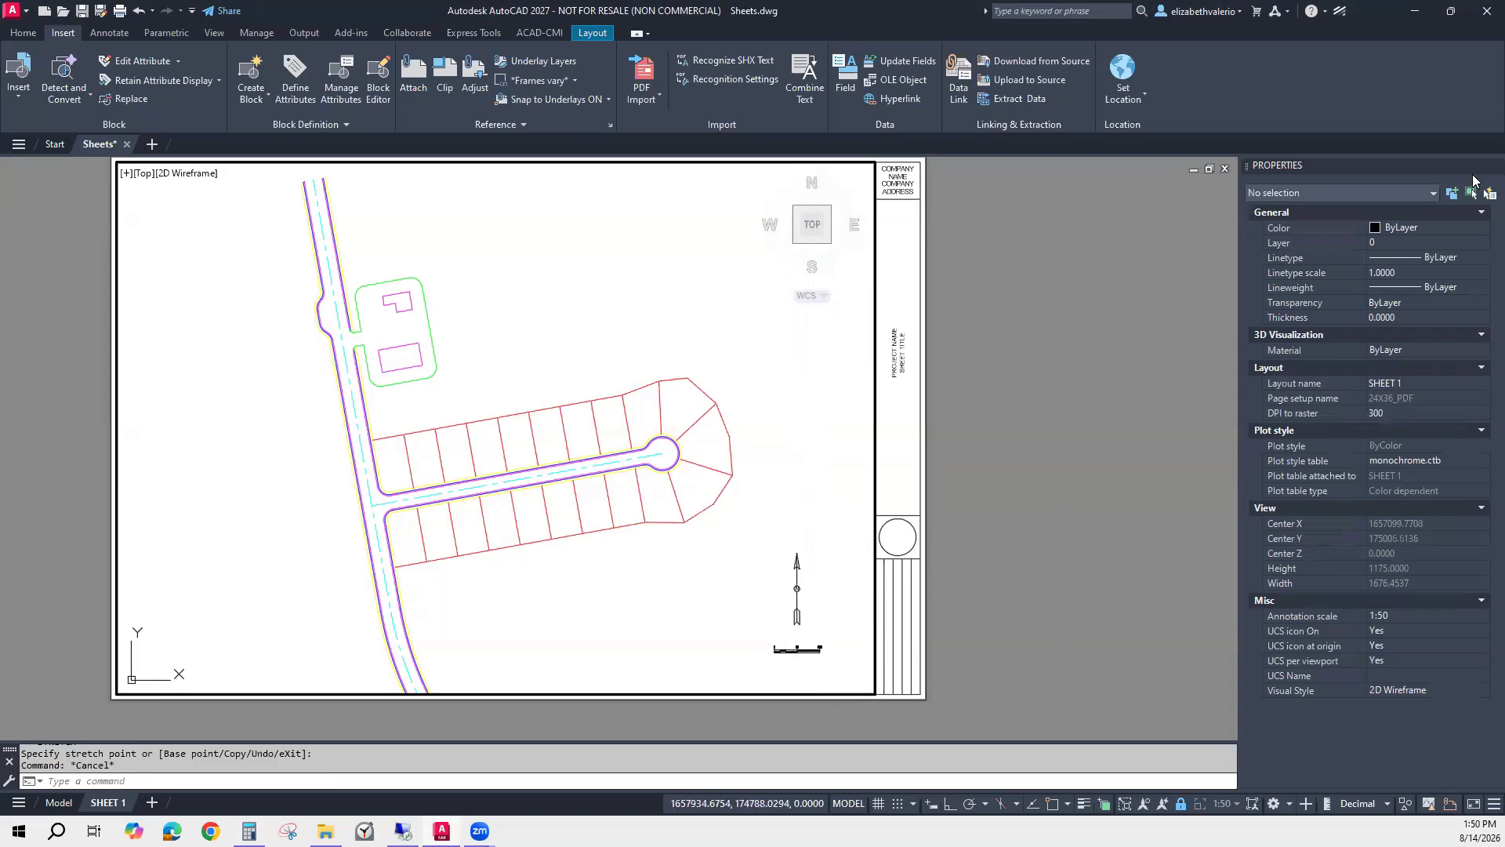
{"action": "key", "text": "ctrl+1"}
{"action": "double_click", "coordinate": [1198, 580]}
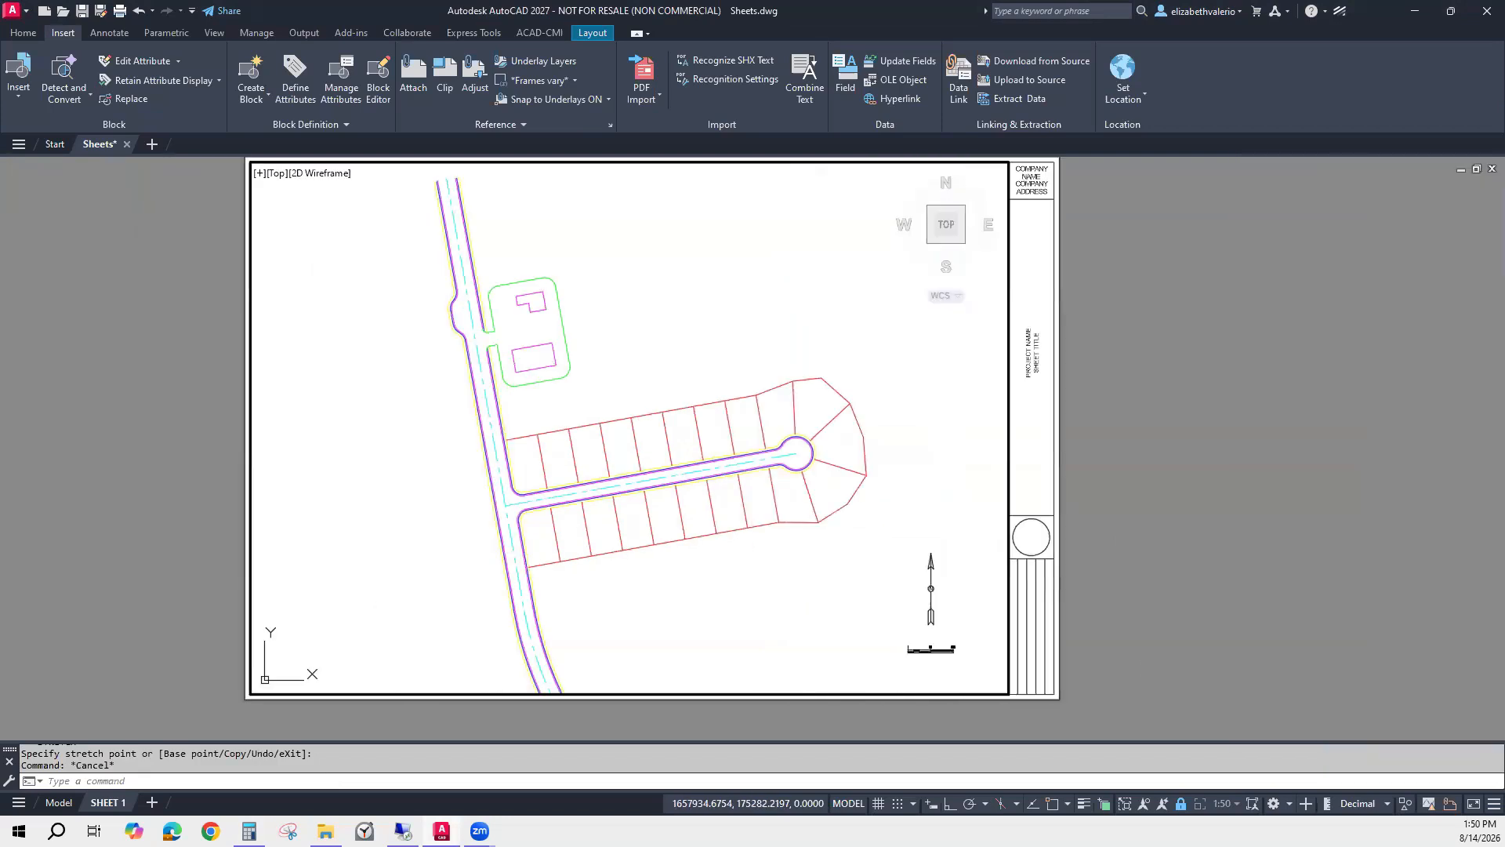
In model space, set the drawing units' insertion scale for inserted content to Feet.
{"action": "left_click", "coordinate": [48, 803]}
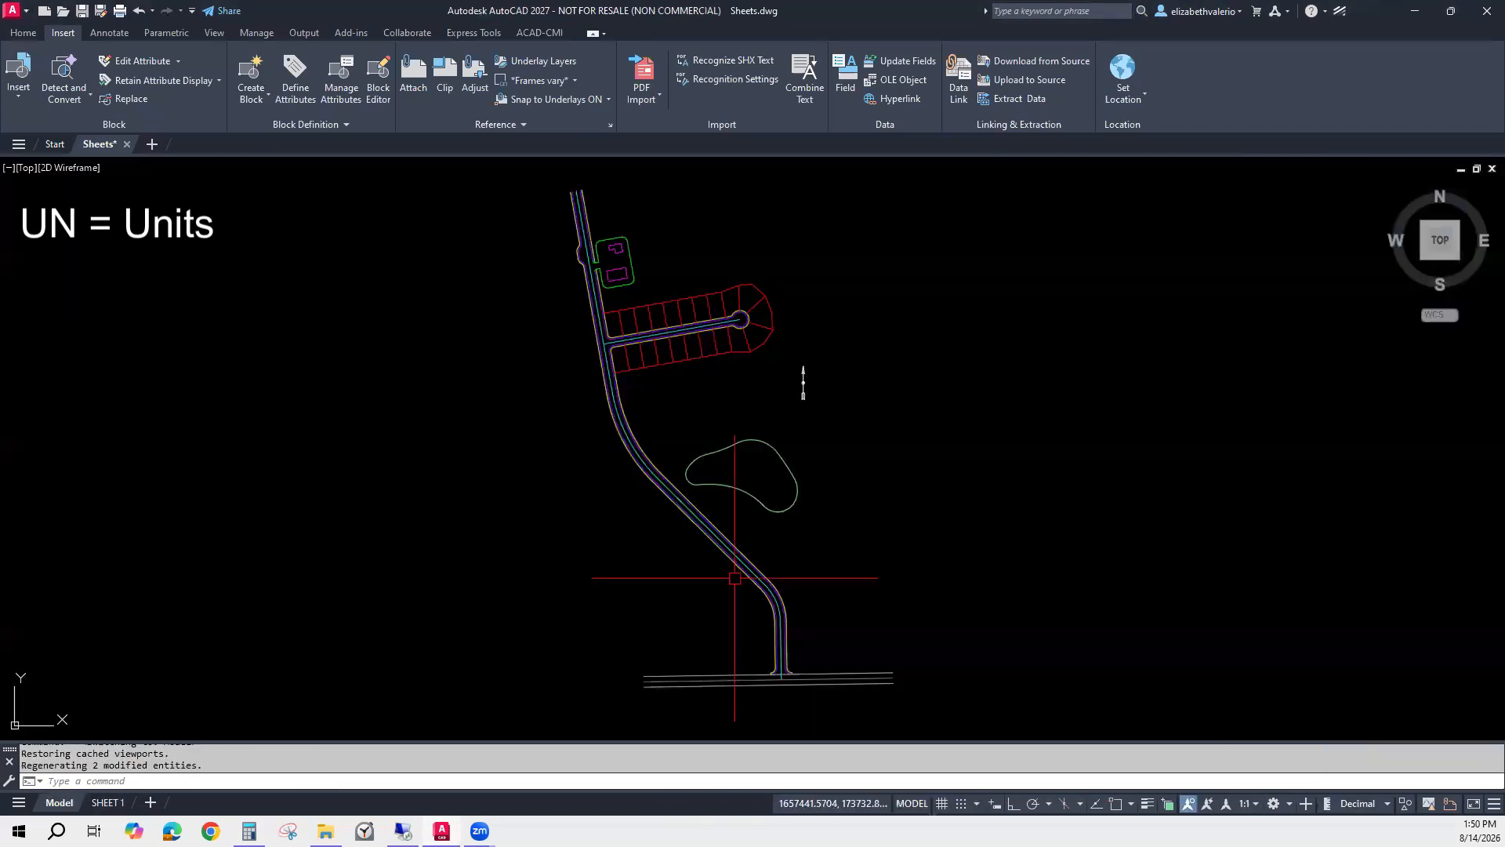
{"action": "middle_click_drag", "start_coordinate": [908, 504], "coordinate": [796, 490]}
{"action": "type", "text": "UNITS"}
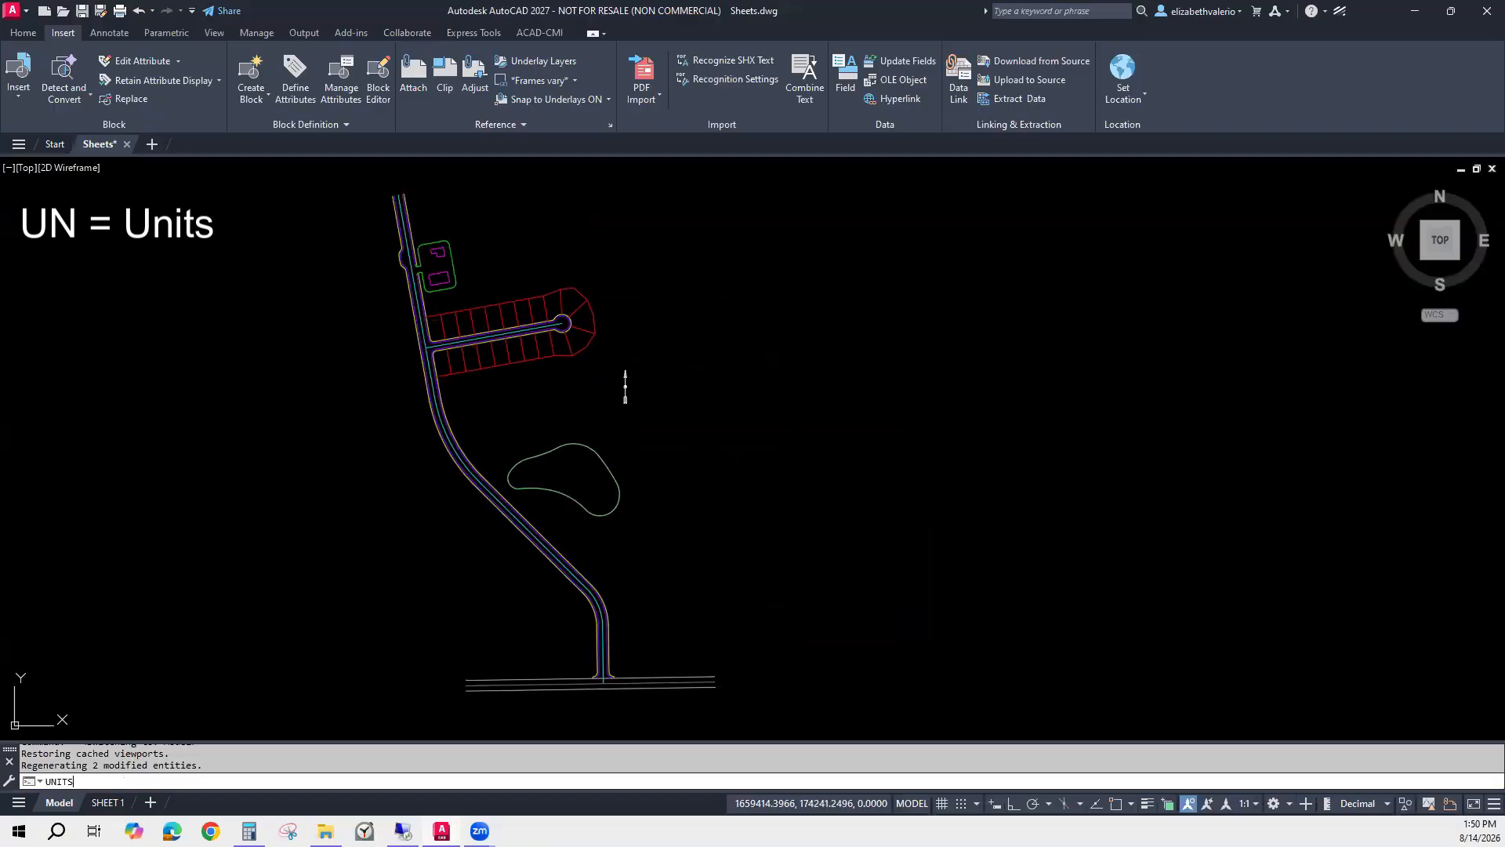
{"action": "key", "text": "Return"}
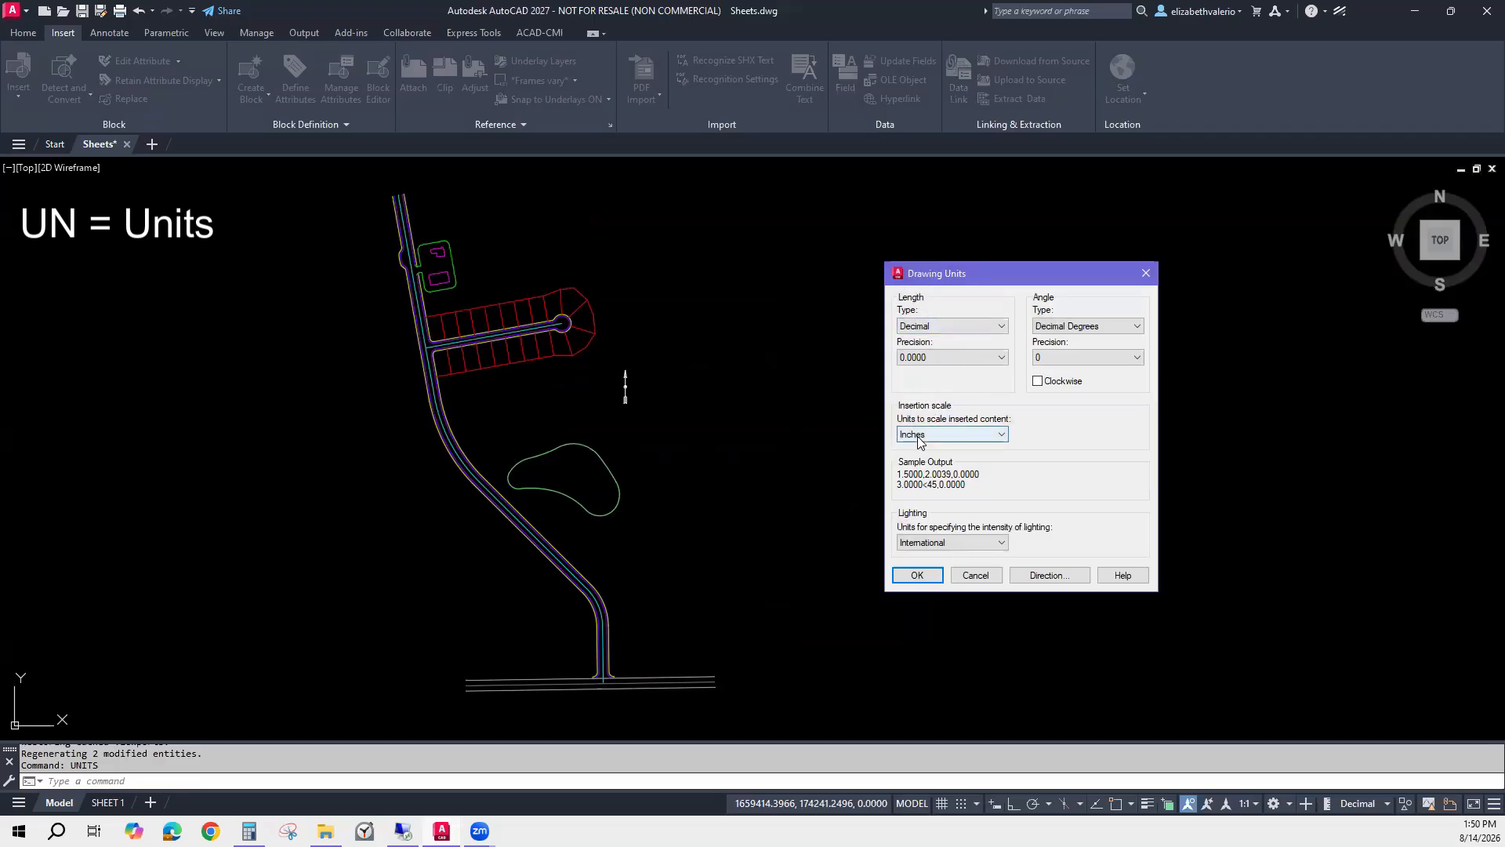
{"action": "left_click", "coordinate": [947, 441]}
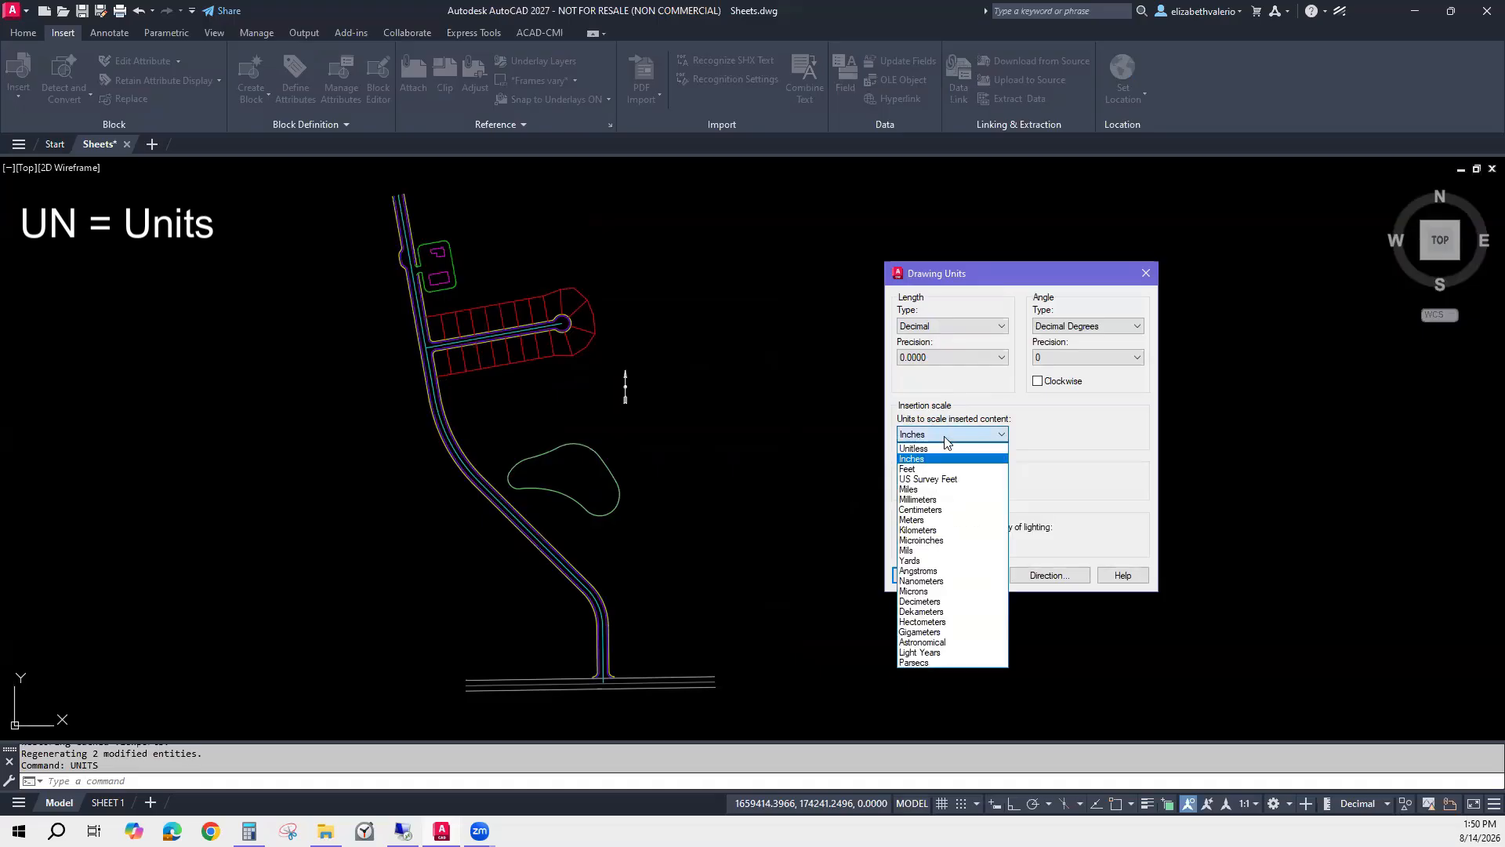
{"action": "left_click", "coordinate": [926, 469]}
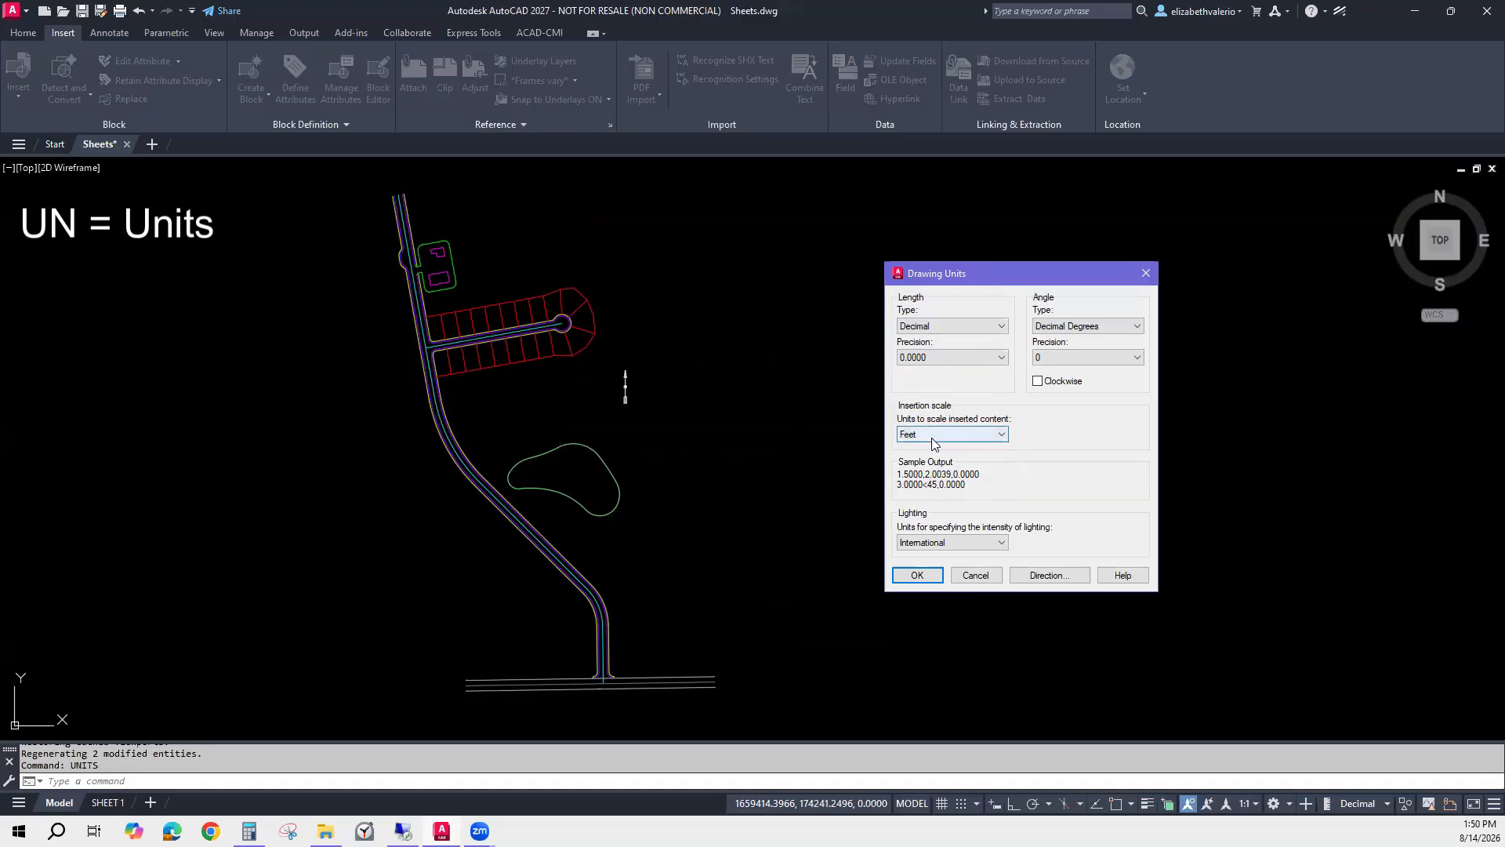
{"action": "left_click", "coordinate": [917, 575]}
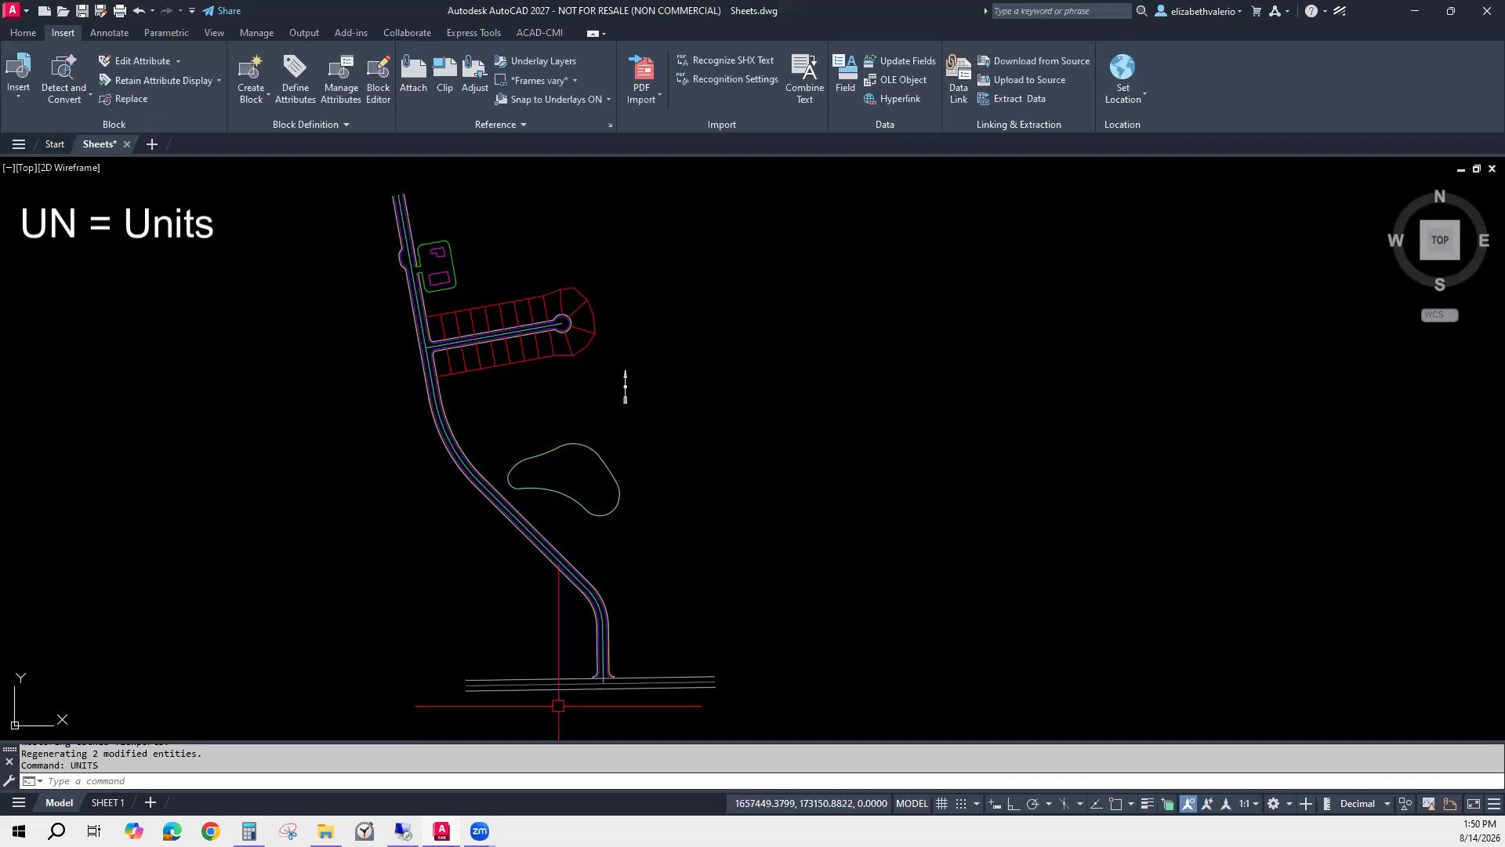
Return to the SHEET 1 layout and save the drawing.
{"action": "left_click", "coordinate": [108, 803]}
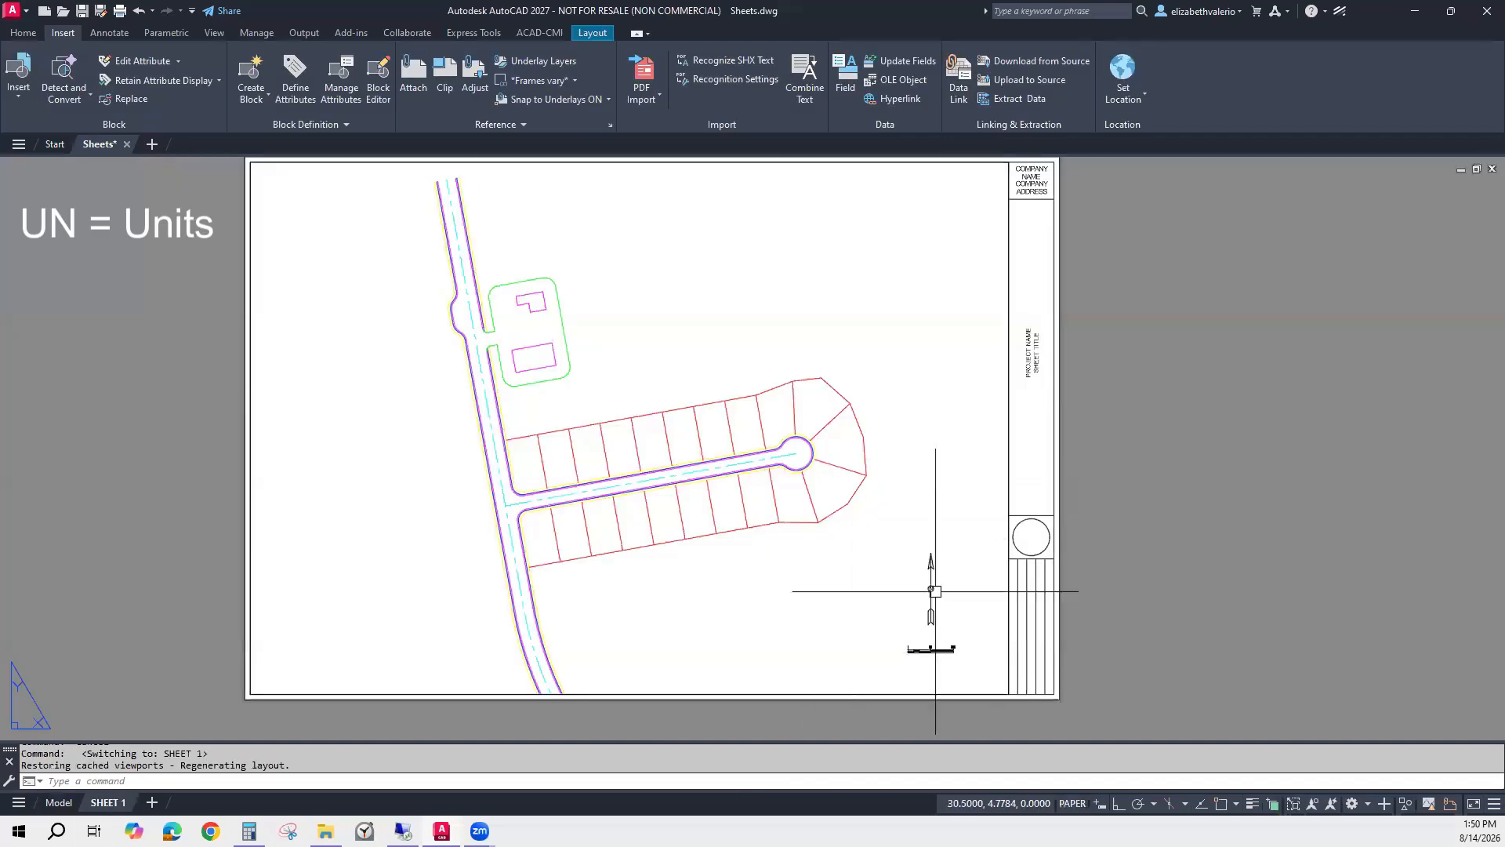
{"action": "middle_click_drag", "start_coordinate": [721, 591], "coordinate": [796, 594]}
{"action": "left_click", "coordinate": [82, 12]}
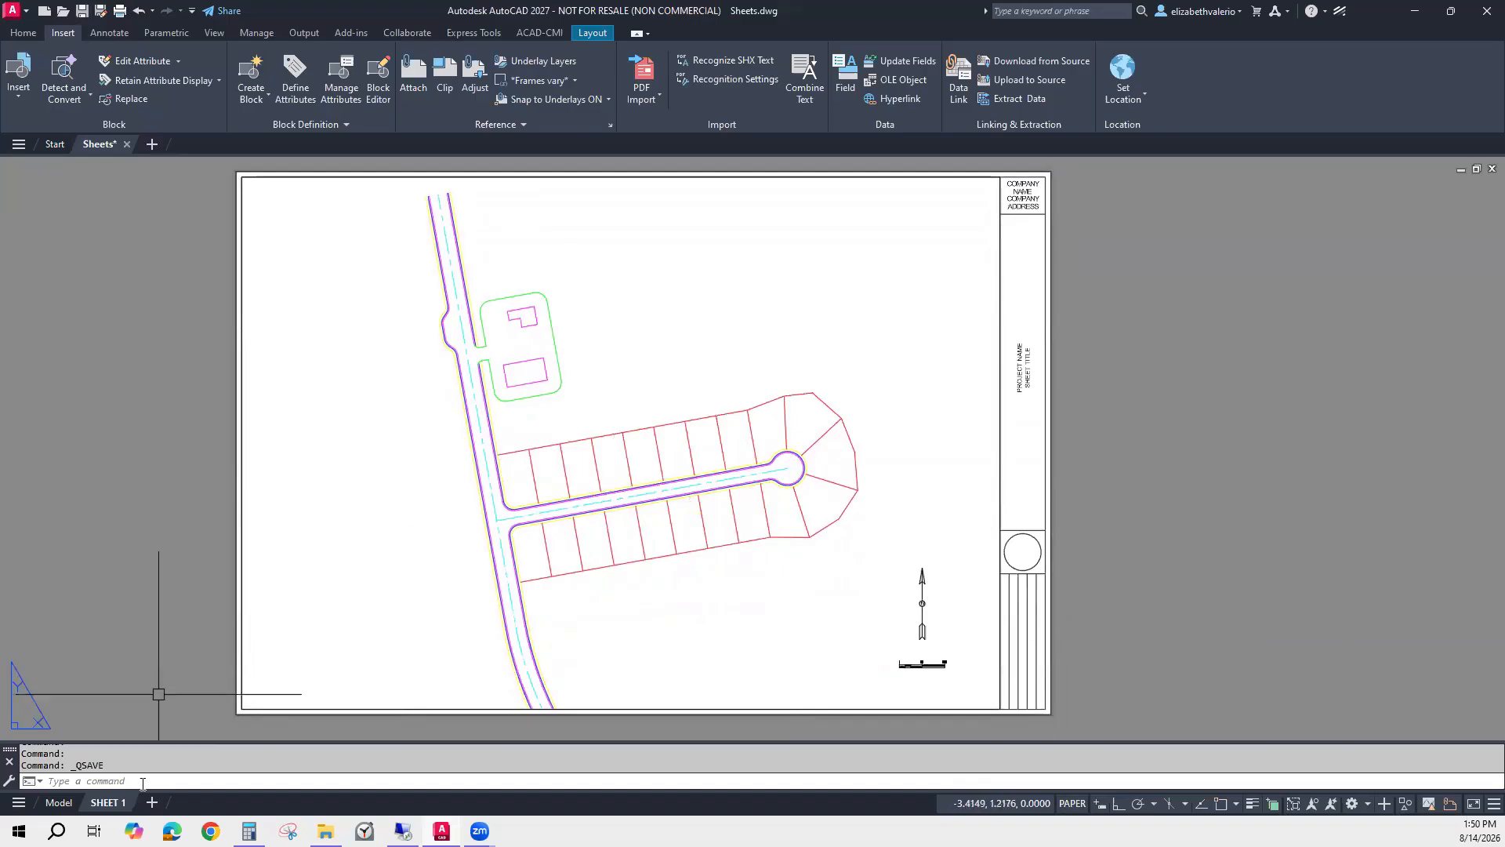
Create a copy of the SHEET 1 layout at the end of the layouts and open the copy.
{"action": "right_click", "coordinate": [114, 808]}
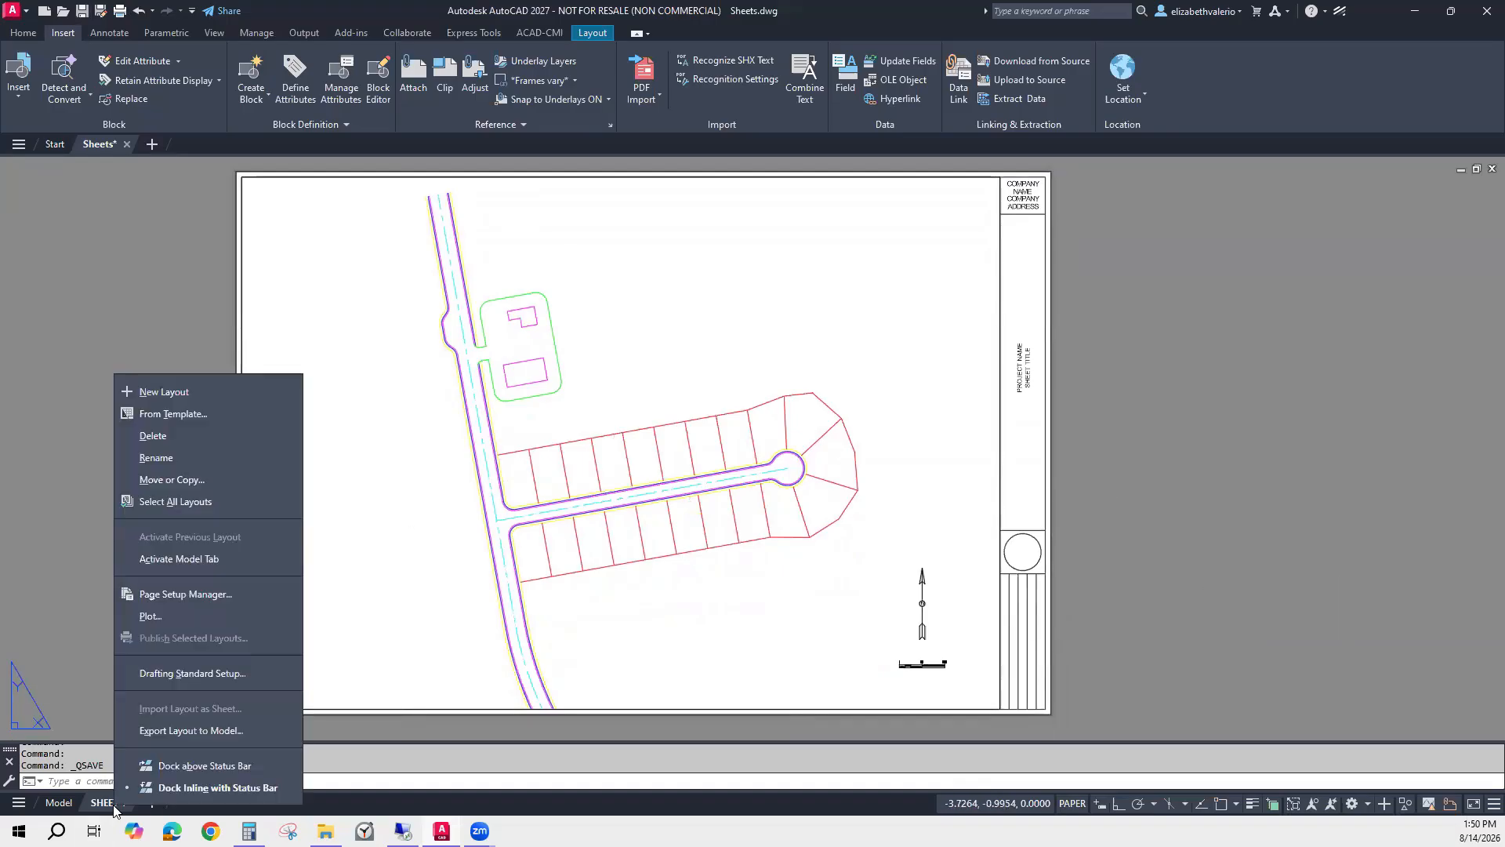
{"action": "left_click", "coordinate": [171, 479]}
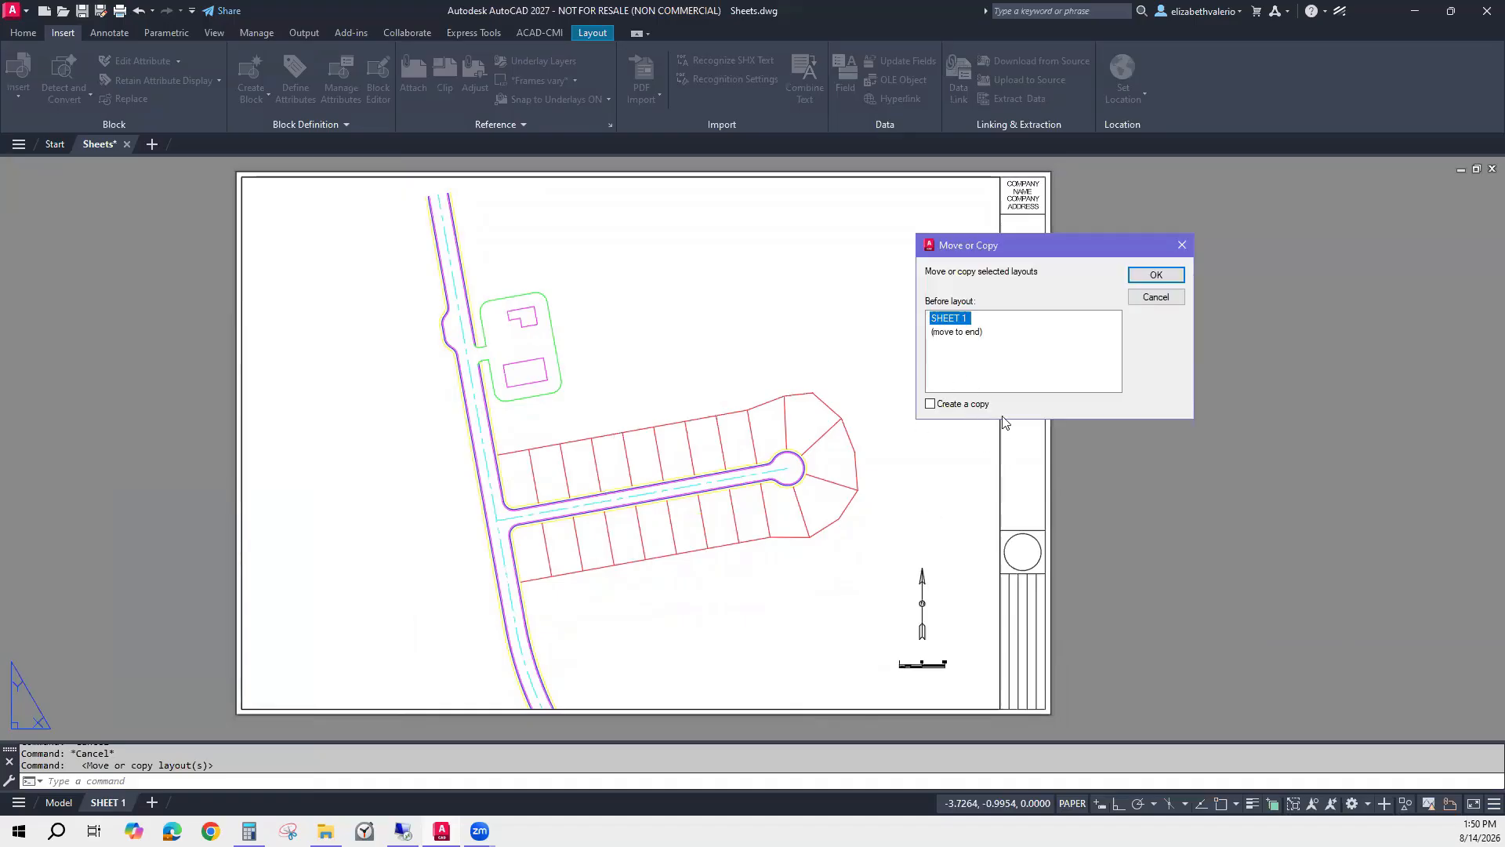
{"action": "left_click", "coordinate": [934, 406]}
{"action": "left_click", "coordinate": [951, 318]}
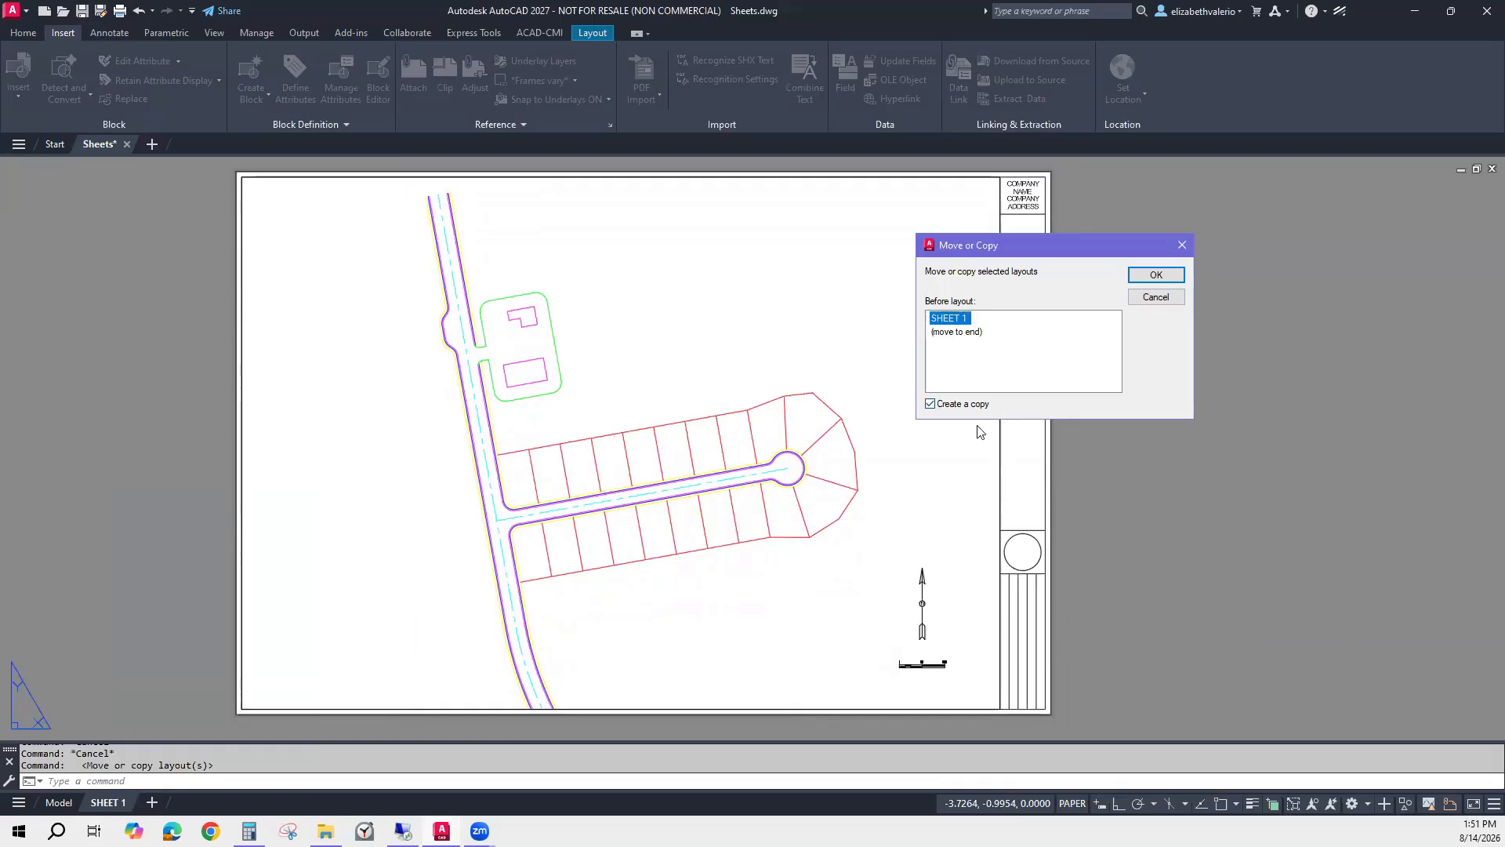
{"action": "left_click", "coordinate": [956, 333]}
{"action": "left_click", "coordinate": [1157, 276]}
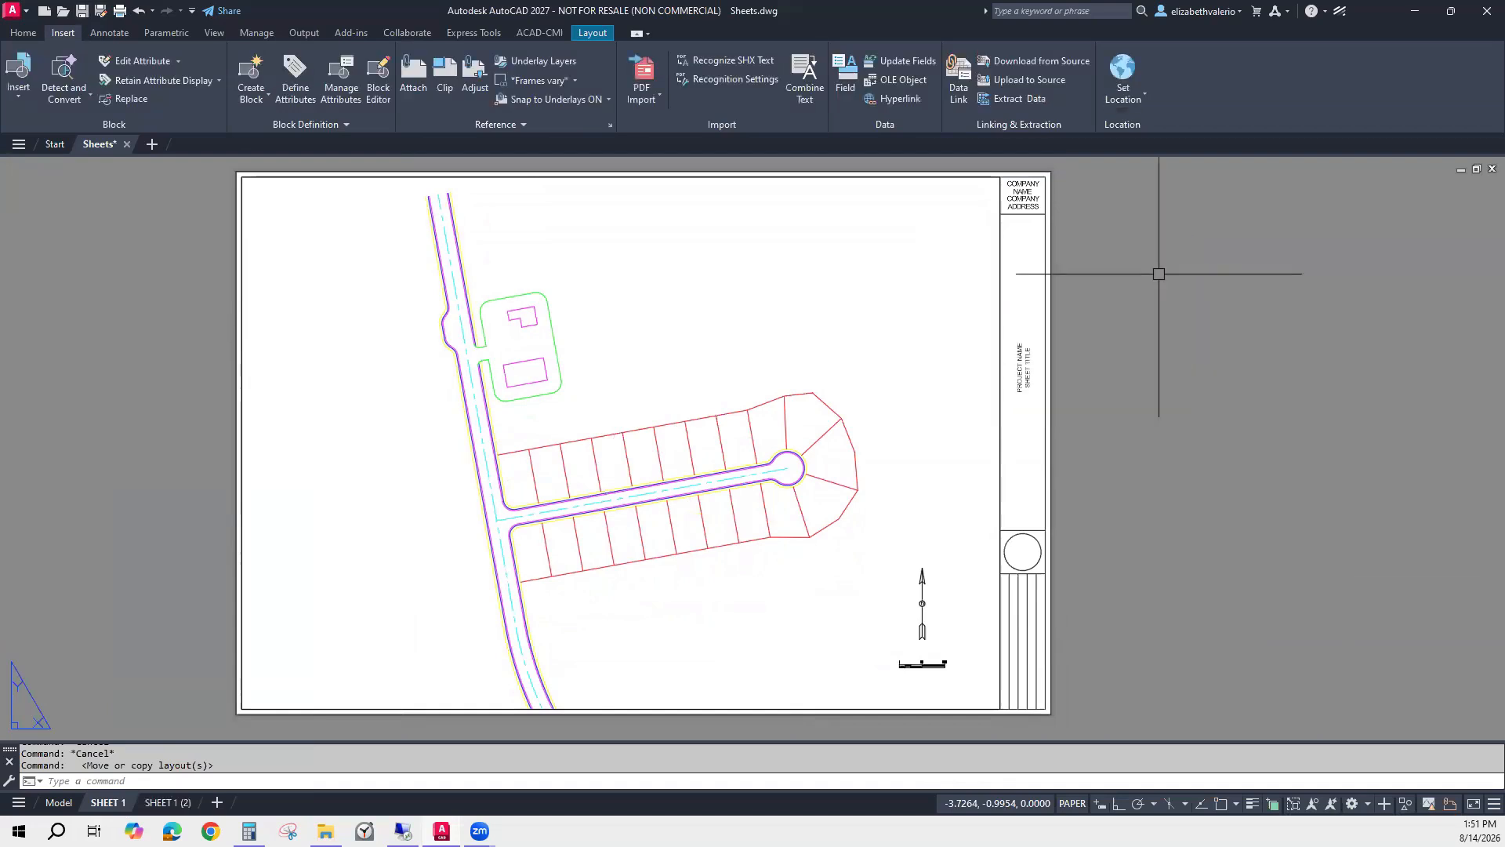
{"action": "left_click", "coordinate": [166, 804]}
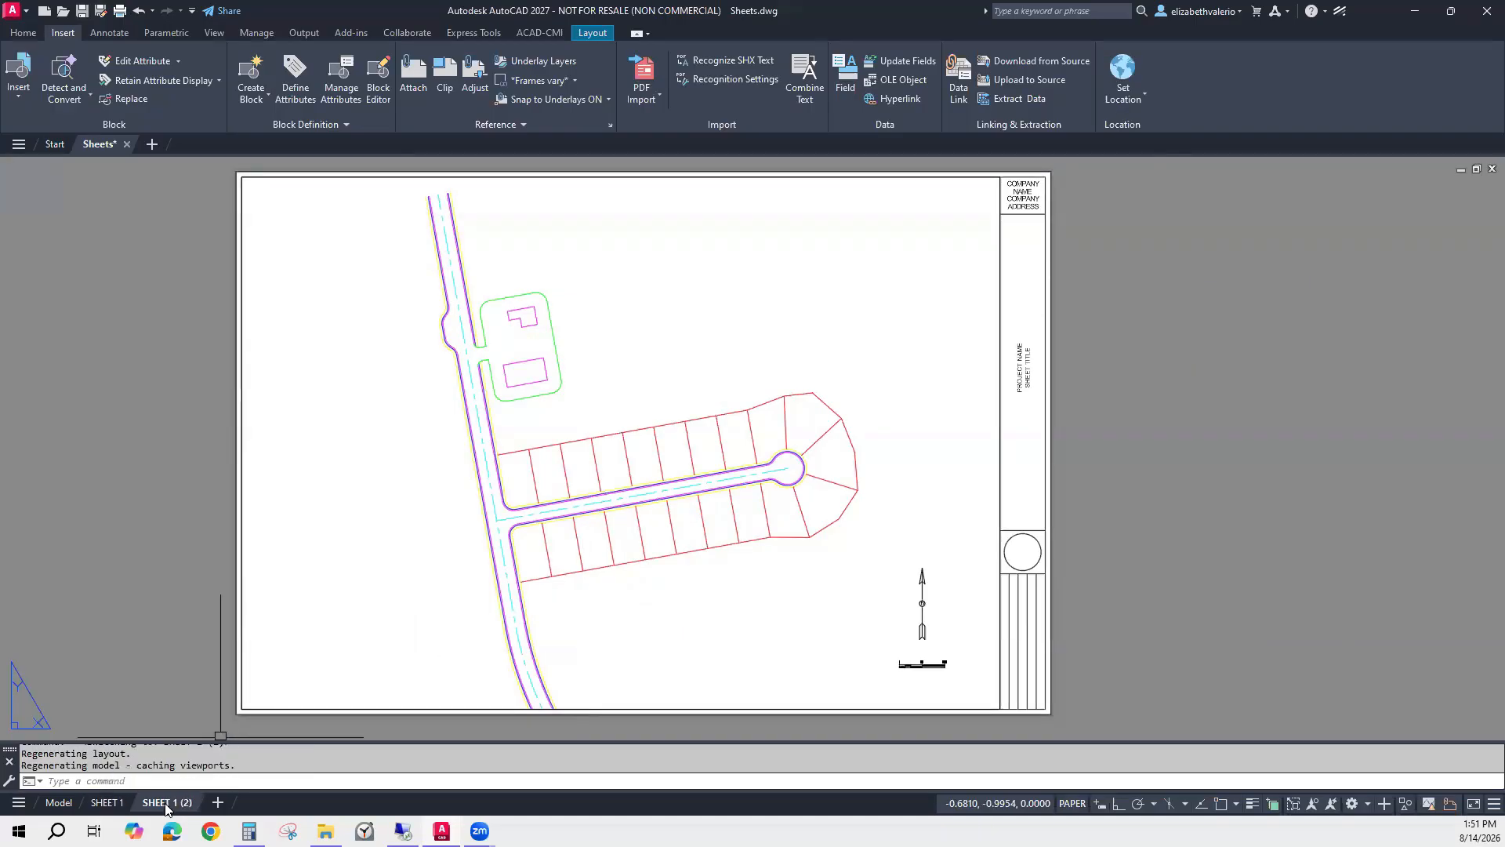
Rename the copied layout to SHEET 2.
{"action": "right_click", "coordinate": [166, 803]}
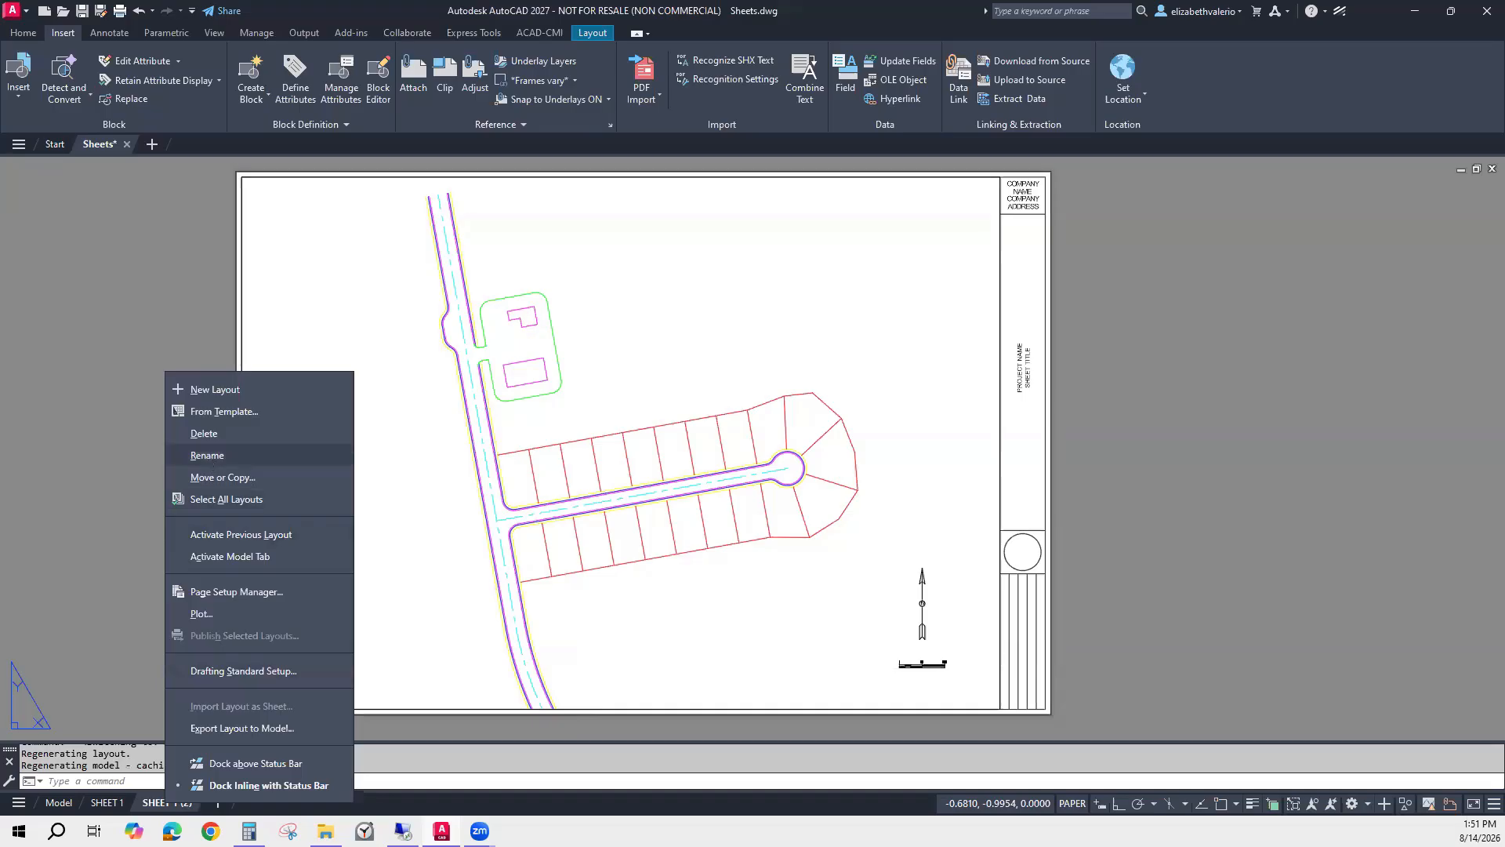
{"action": "left_click", "coordinate": [207, 456]}
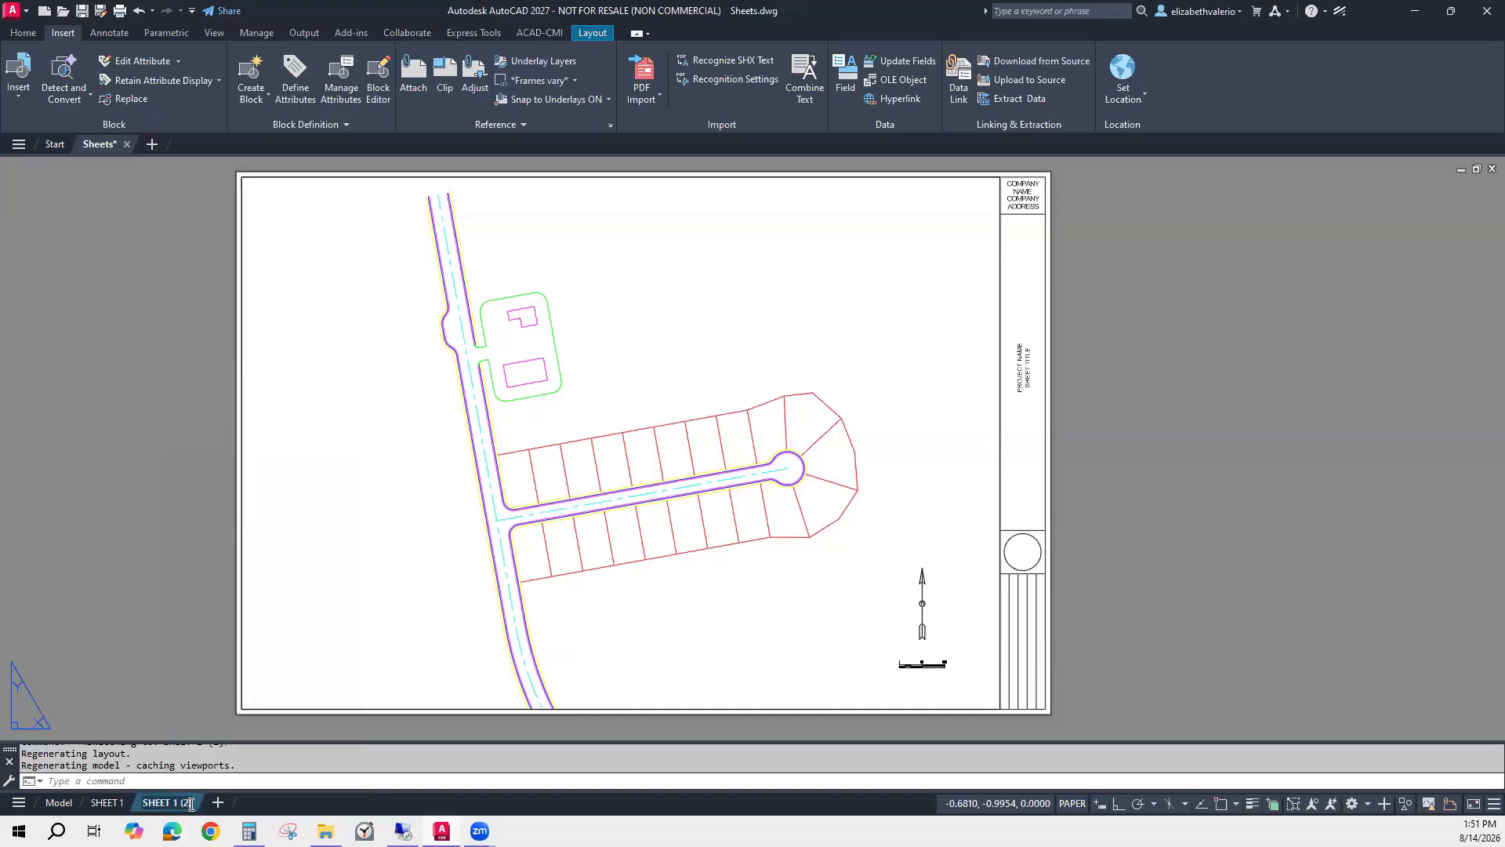
{"action": "key", "text": "BackSpace"}
{"action": "key", "text": "BackSpace"}
{"action": "key", "text": "BackSpace"}
{"action": "key", "text": "BackSpace"}
{"action": "type", "text": "2"}
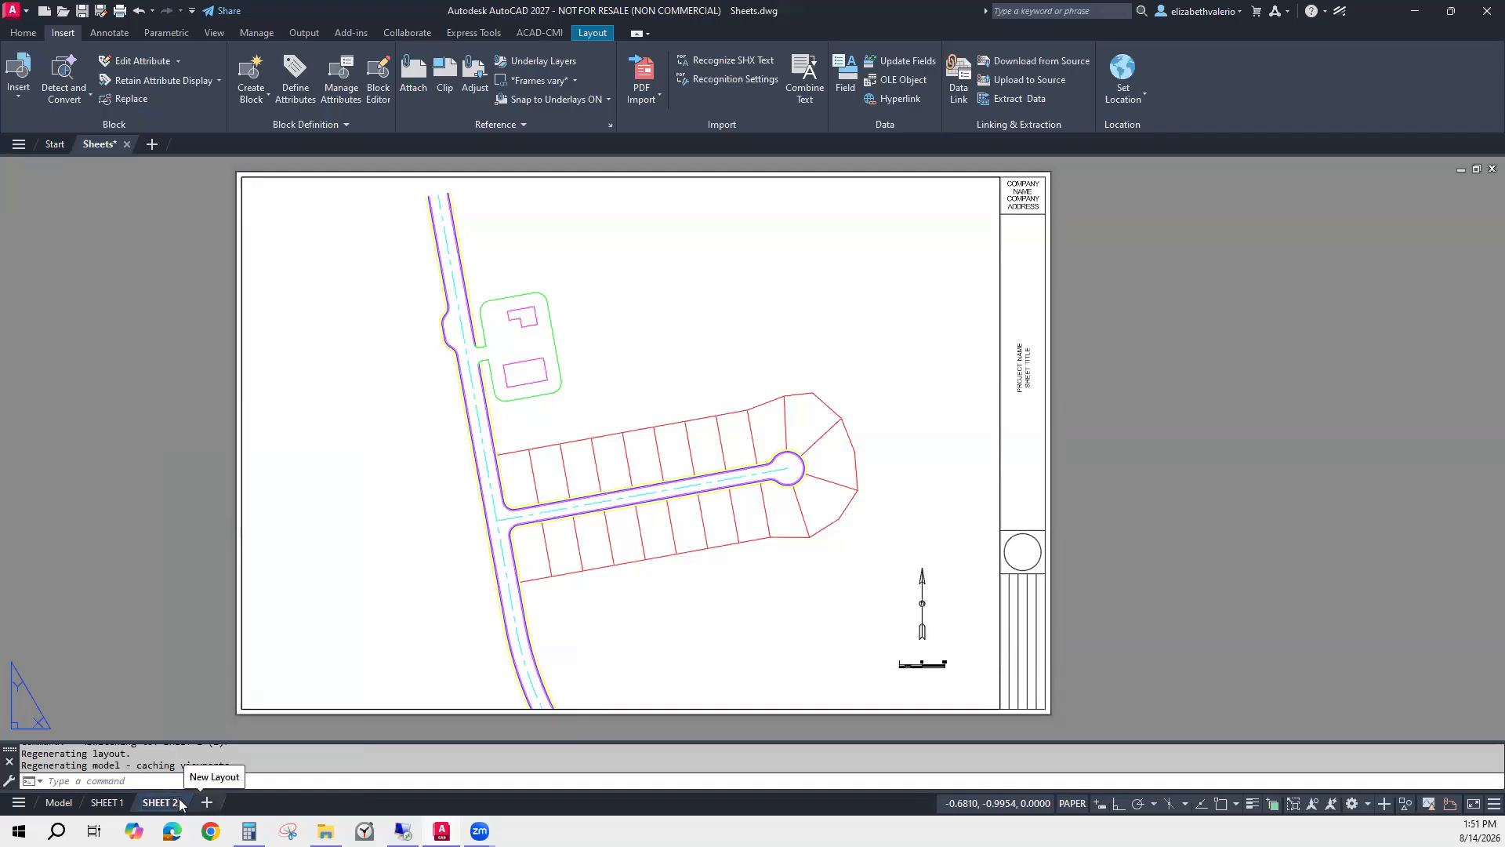
{"action": "right_click", "coordinate": [180, 803]}
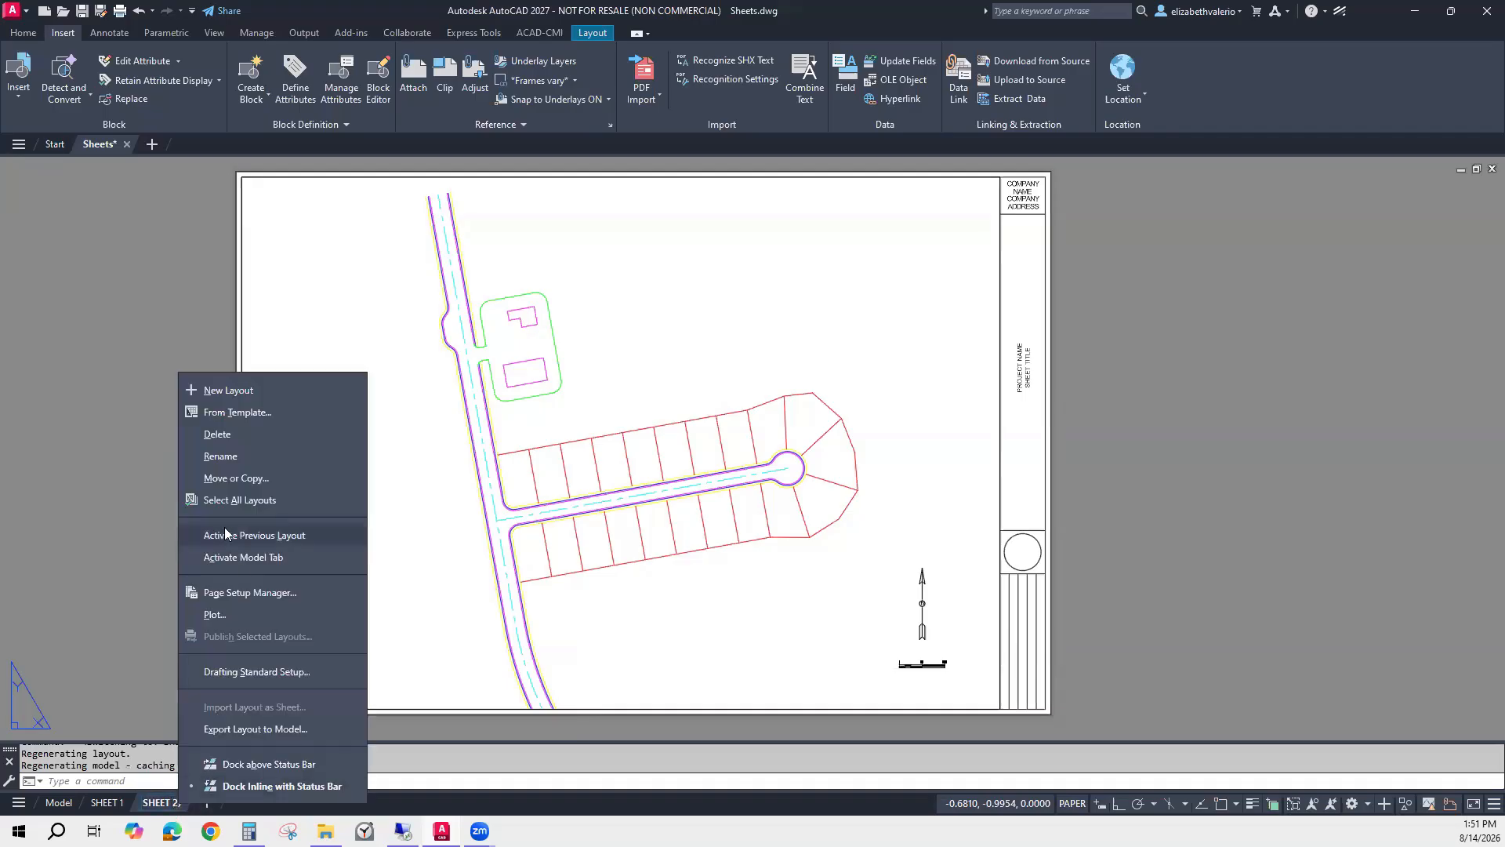
{"action": "left_click", "coordinate": [223, 457]}
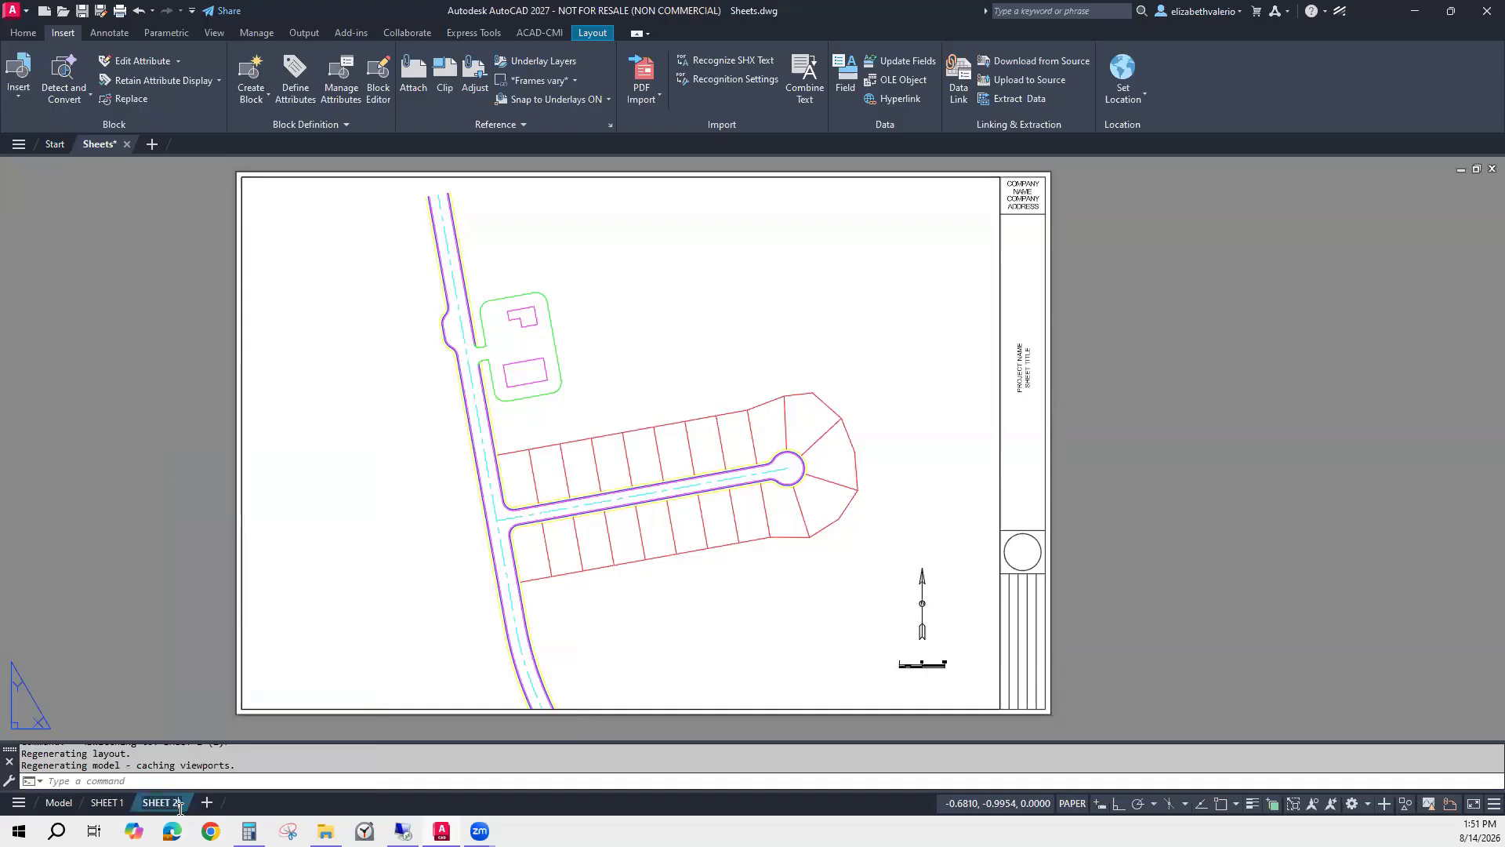
{"action": "key", "text": "Return"}
Unlock the SHEET 2 viewport, shift its view toward the curved road and dashed green outline, and return to paper space.
{"action": "double_click", "coordinate": [365, 460]}
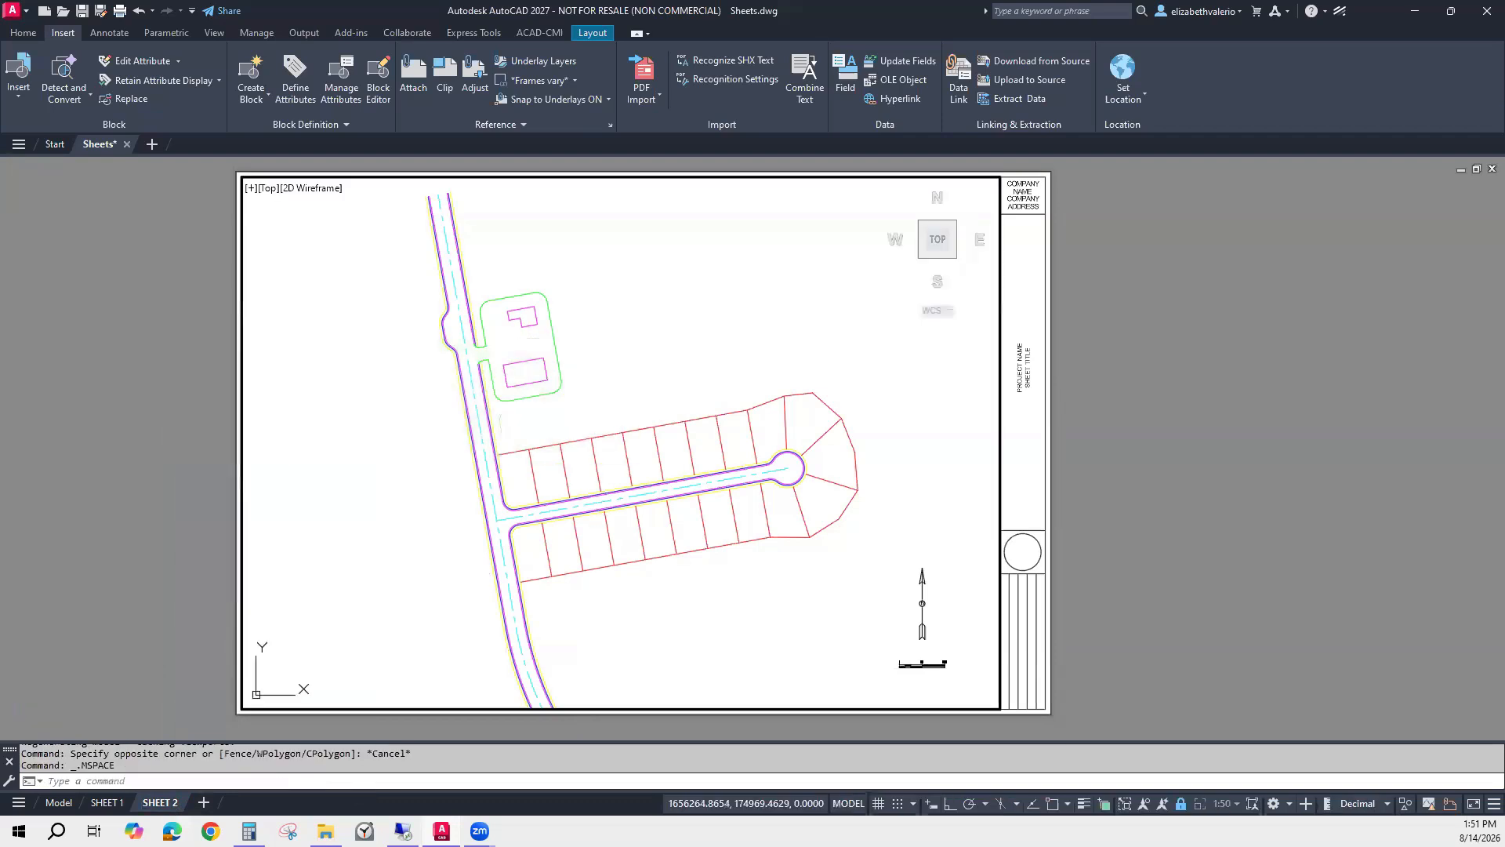
{"action": "left_click", "coordinate": [1181, 805]}
{"action": "middle_click_drag", "start_coordinate": [704, 594], "coordinate": [581, 429]}
{"action": "middle_click_drag", "start_coordinate": [722, 632], "coordinate": [702, 590]}
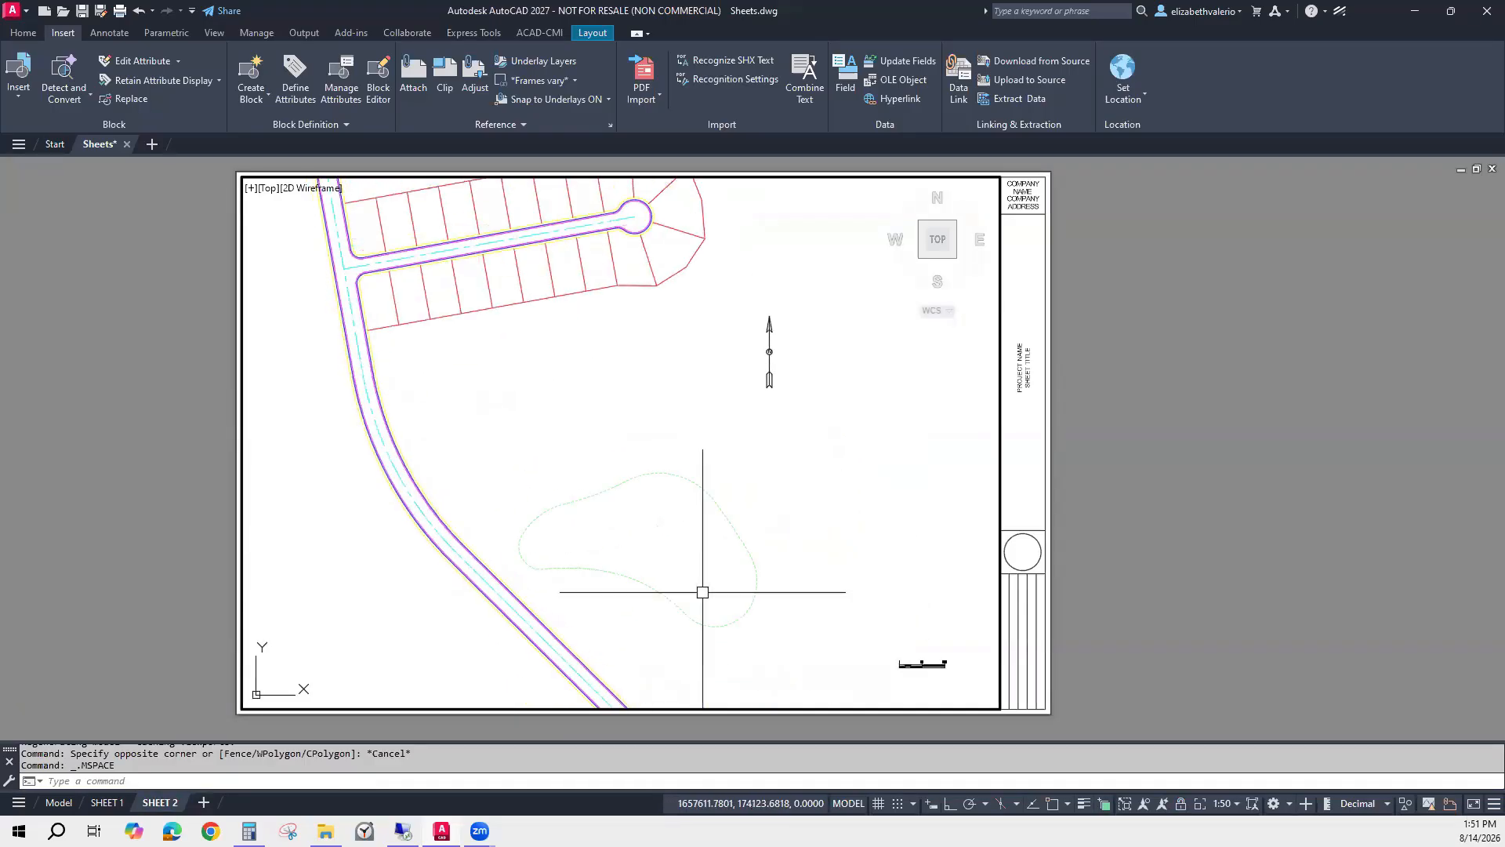
{"action": "middle_click_drag", "start_coordinate": [824, 582], "coordinate": [715, 488]}
{"action": "middle_click_drag", "start_coordinate": [638, 319], "coordinate": [795, 468]}
{"action": "scroll", "coordinate": [780, 473], "scroll_direction": "down", "scroll_amount": 2}
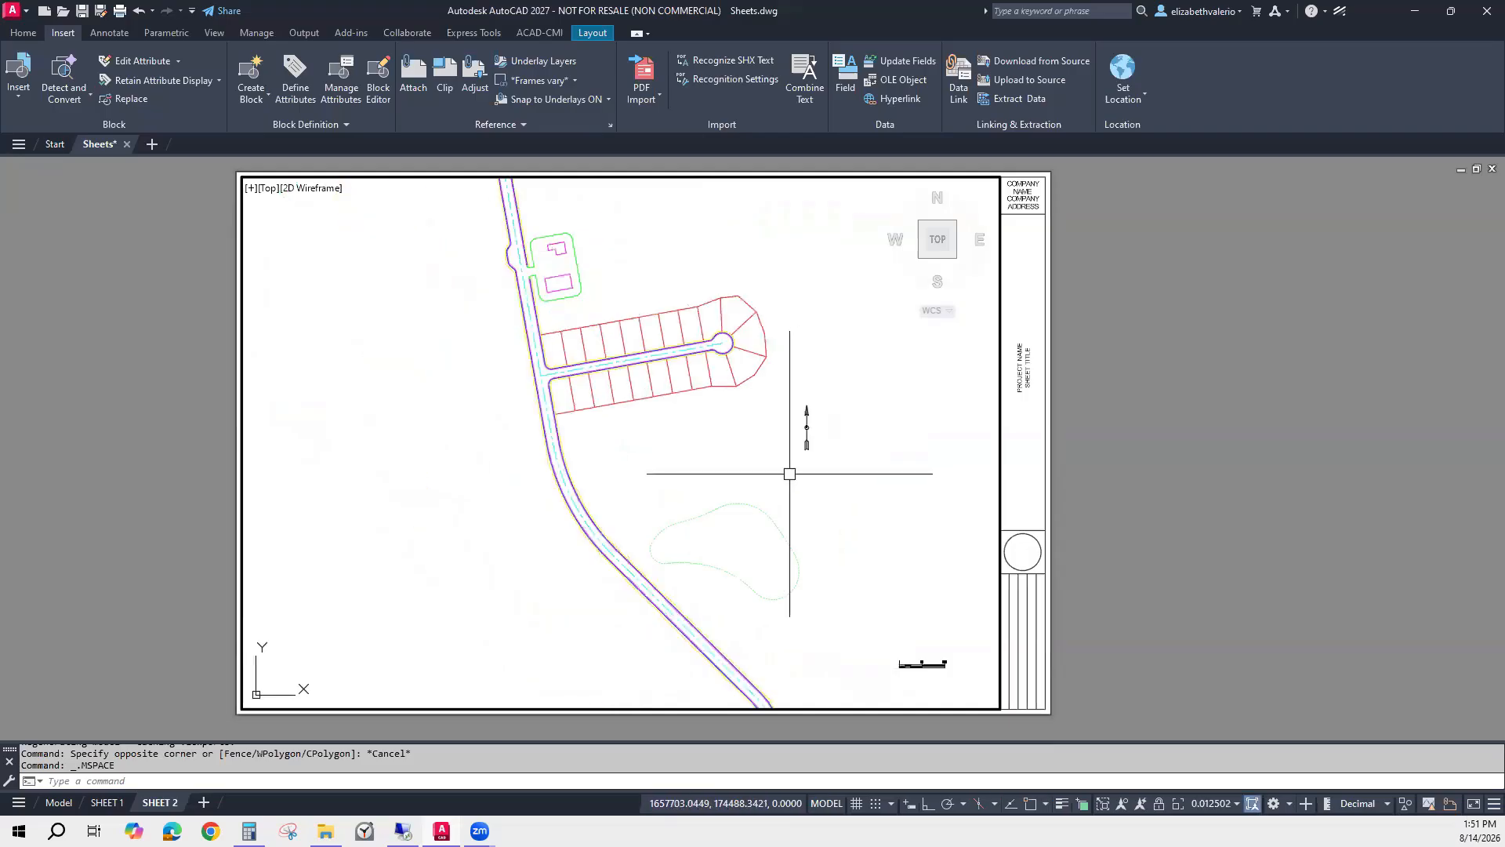
{"action": "double_click", "coordinate": [208, 422]}
On SHEET 1, transfer the north arrow from model space to paper space with CHSPACE and check that it is selectable there.
{"action": "left_click", "coordinate": [109, 803]}
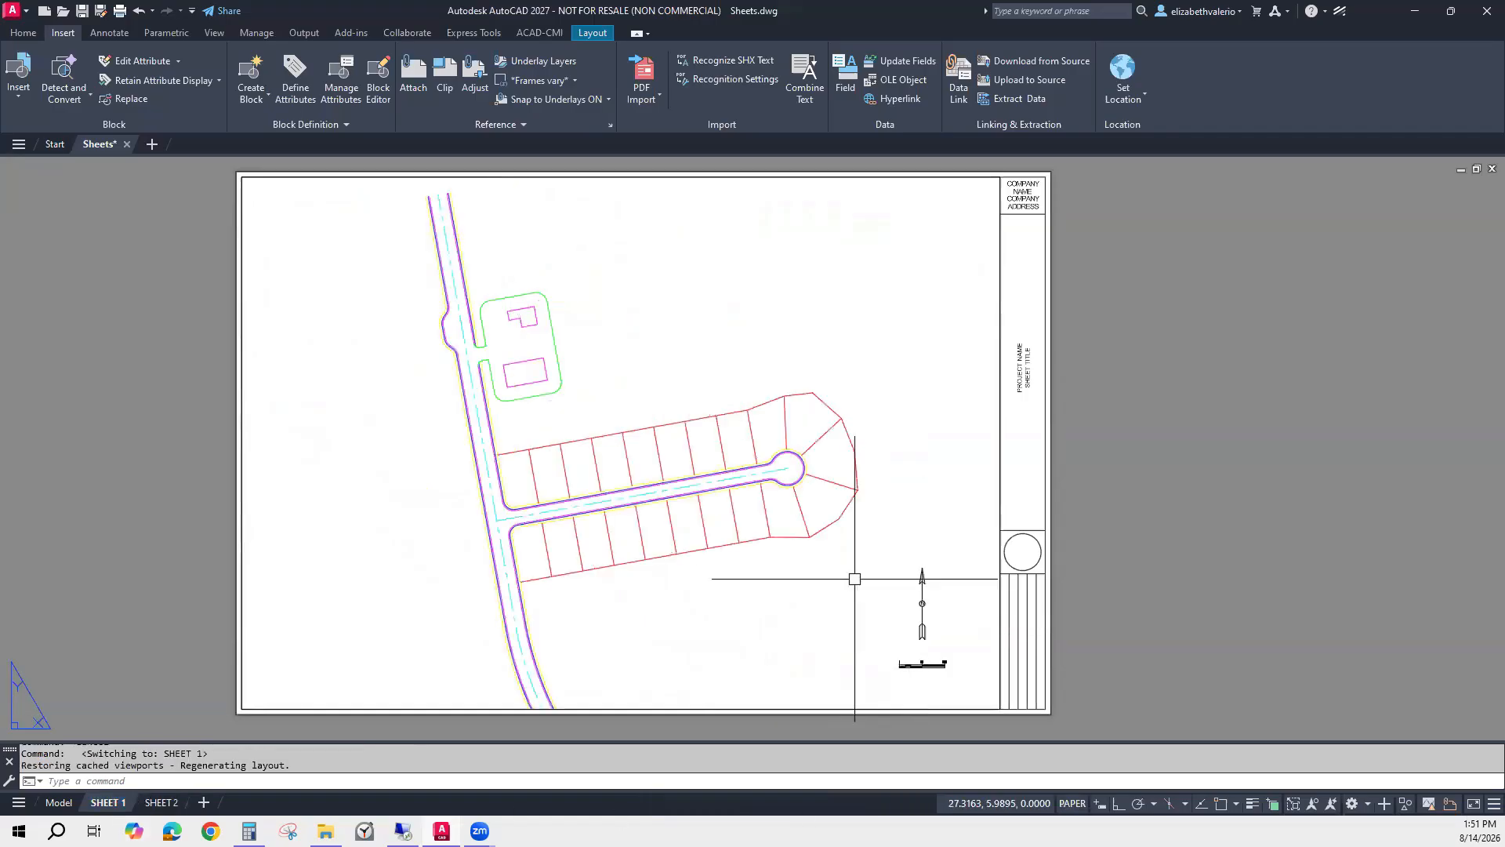
{"action": "double_click", "coordinate": [855, 580]}
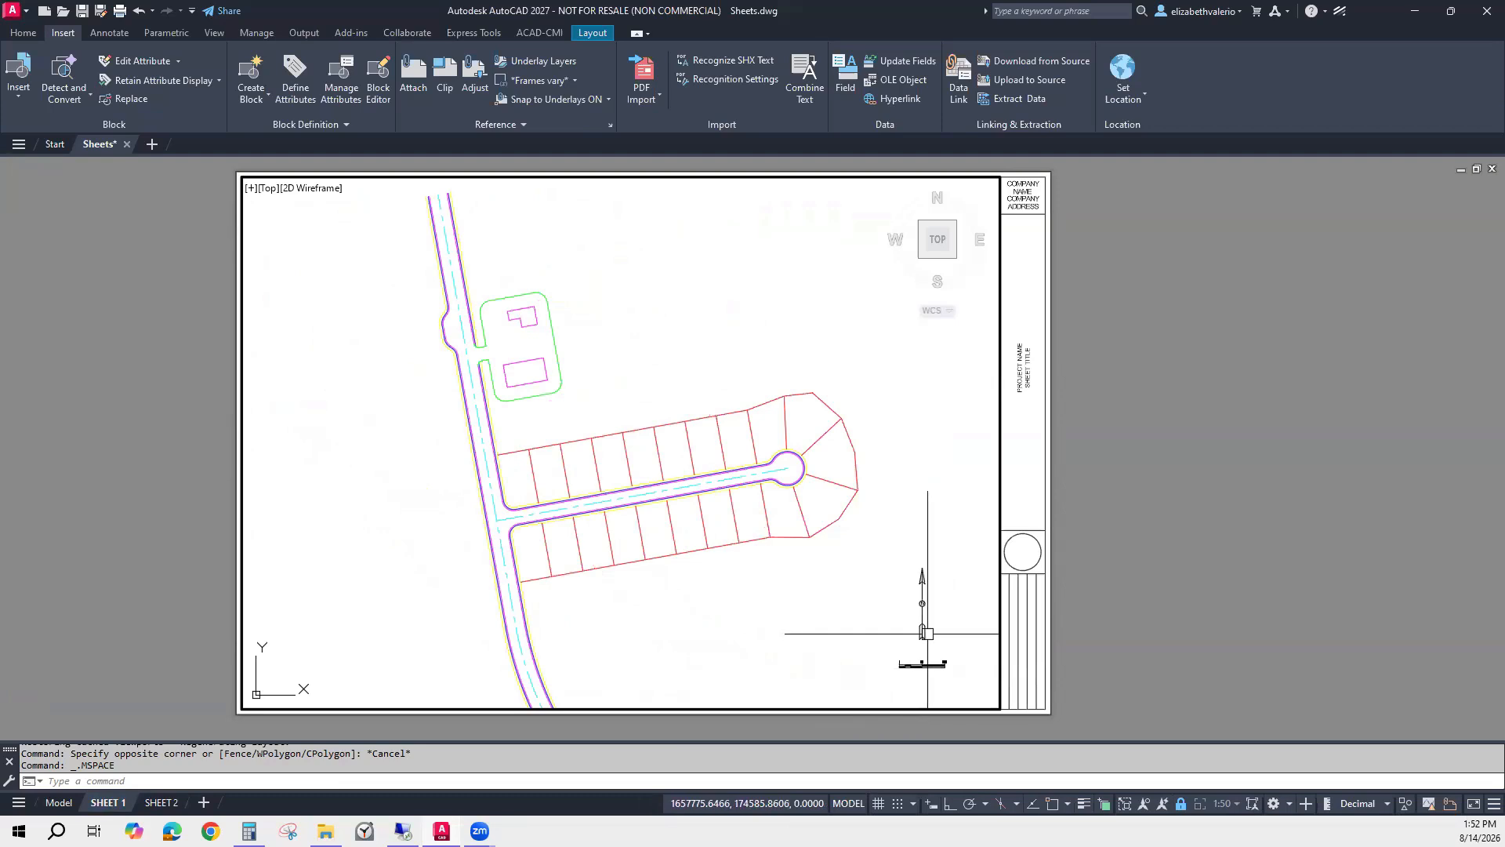
{"action": "left_click", "coordinate": [924, 575]}
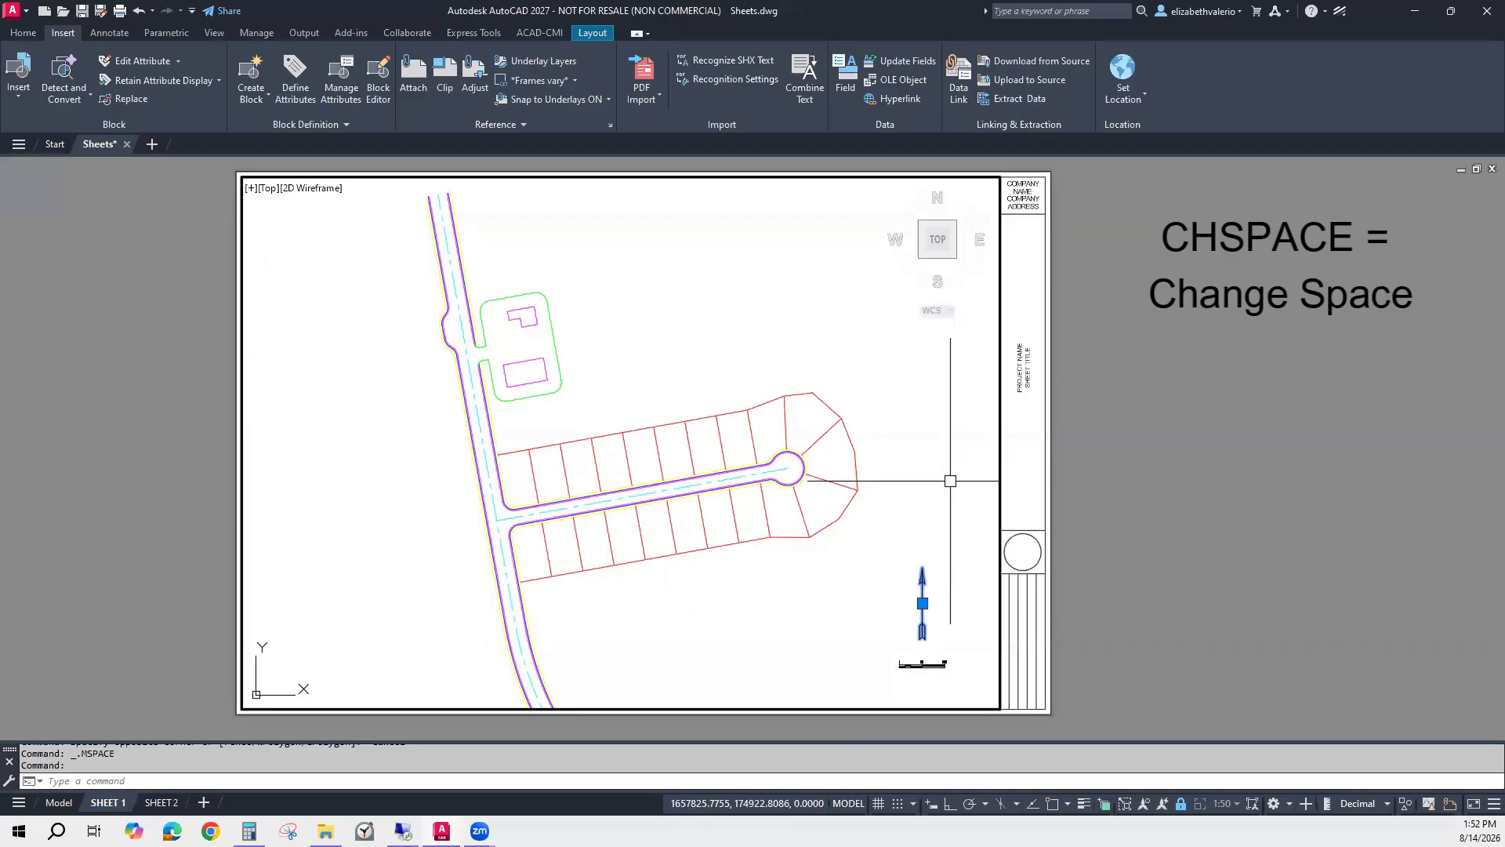
{"action": "type", "text": "chspa"}
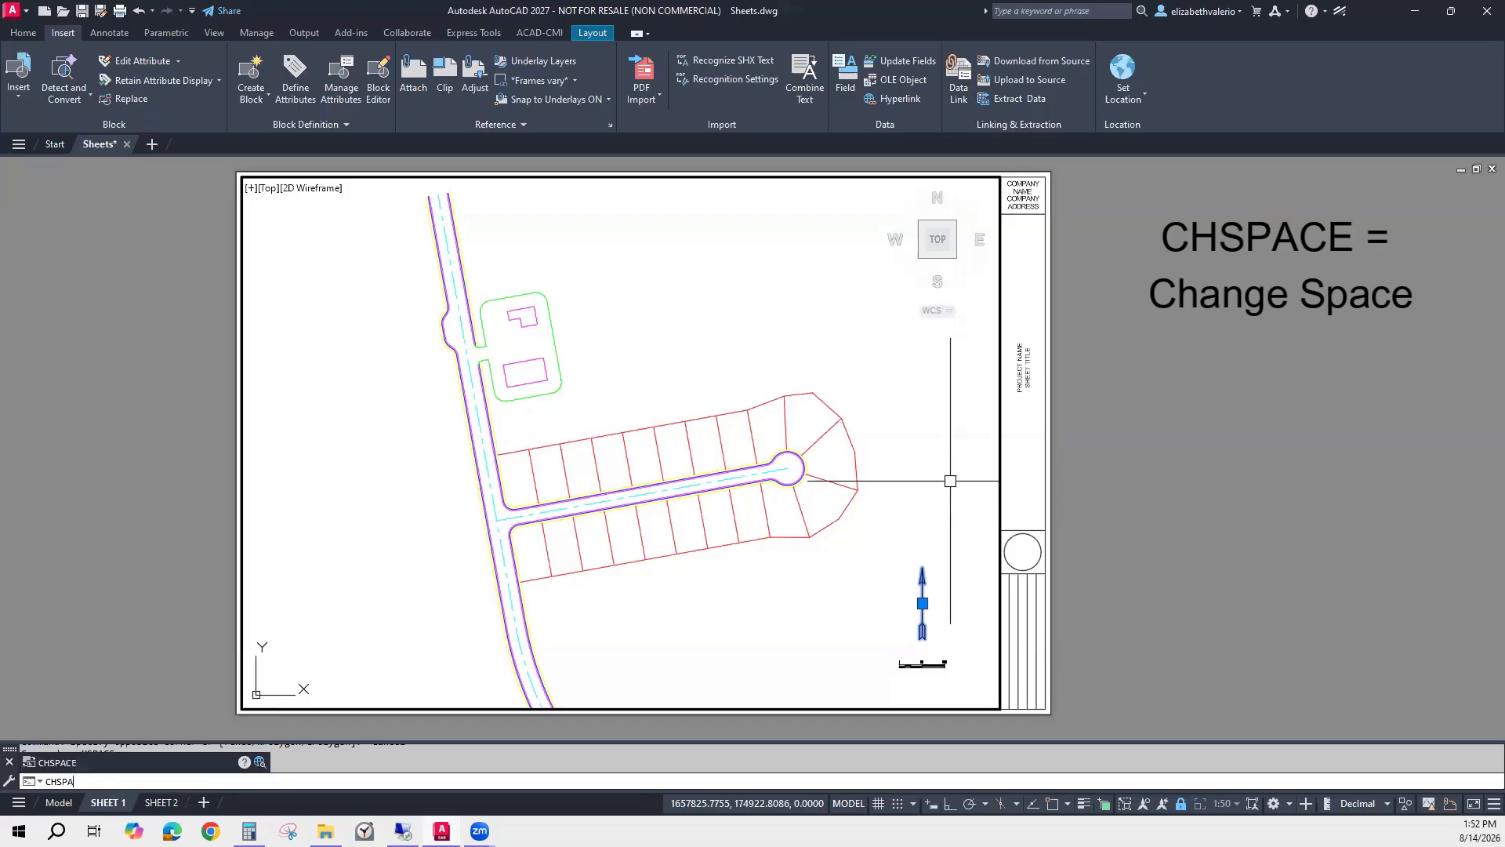
{"action": "type", "text": "ce"}
{"action": "key", "text": "Return"}
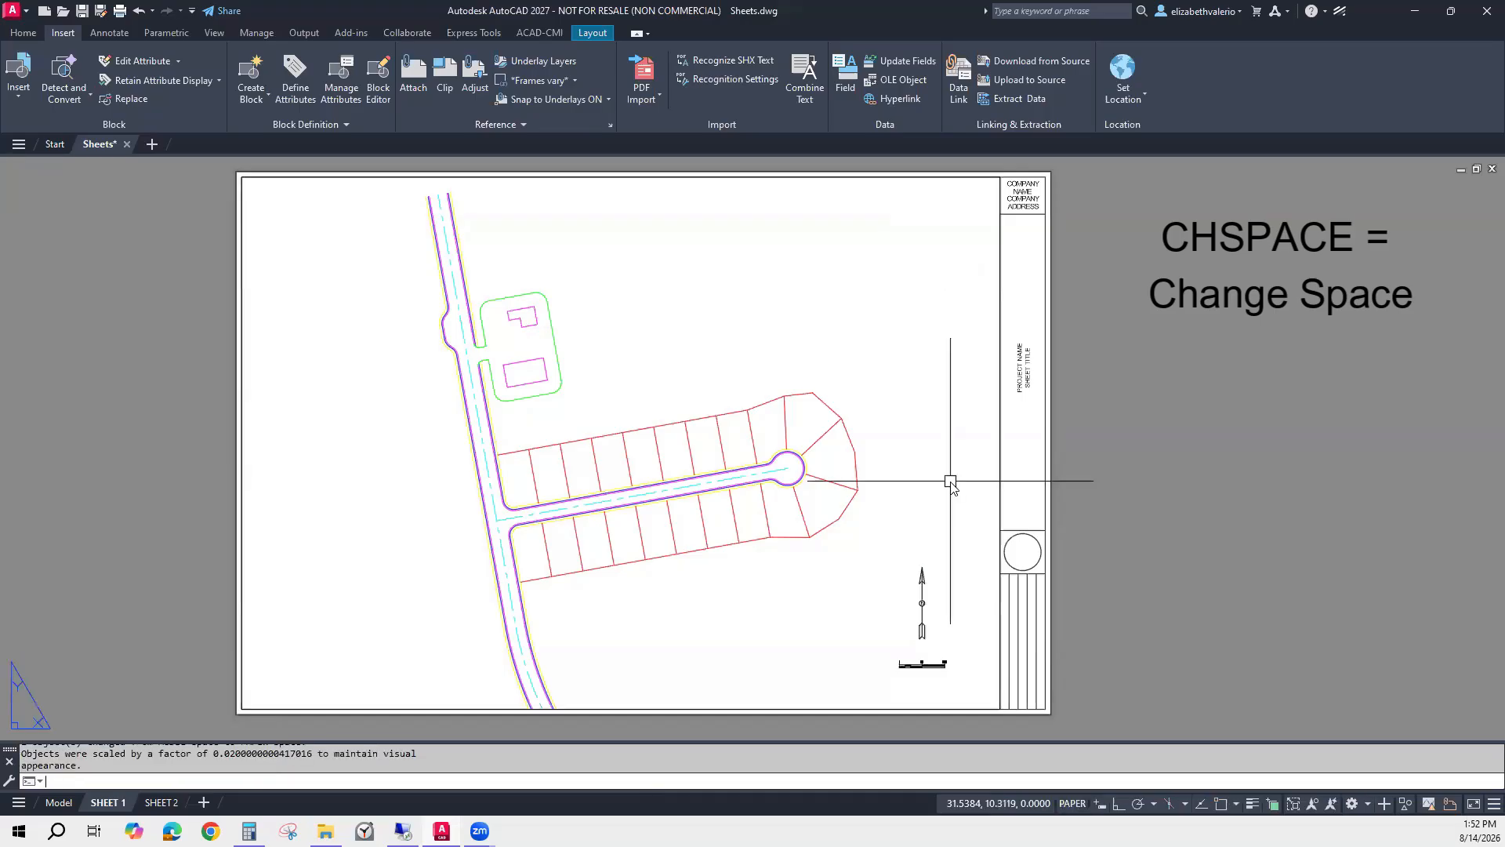
{"action": "left_click", "coordinate": [922, 602]}
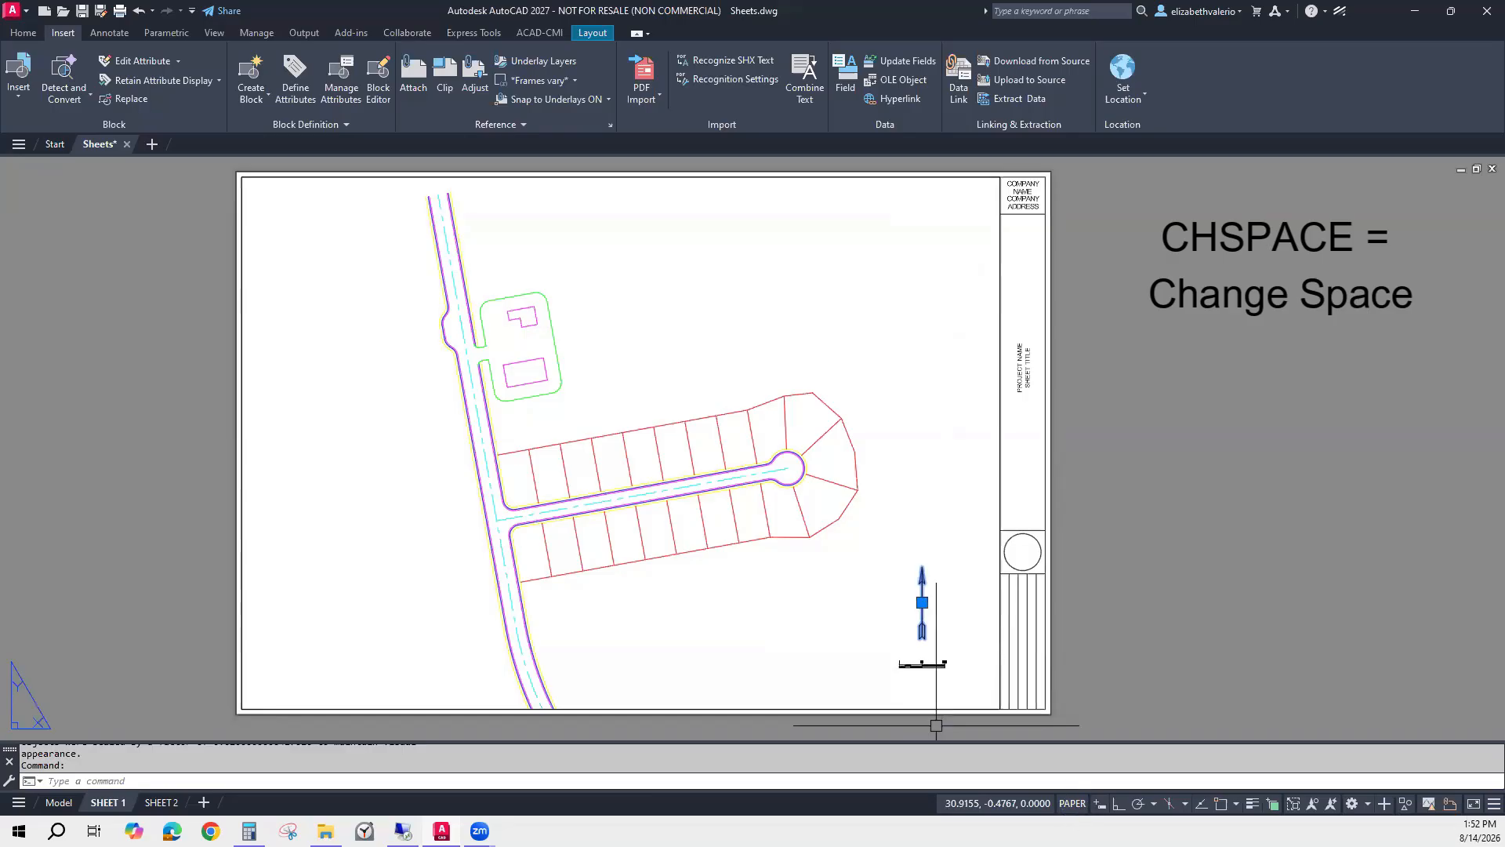
{"action": "key", "text": "Escape"}
In the SHEET 2 viewport, center the dashed green outline beside the road, set the scale to 1:30 and lock the viewport.
{"action": "left_click", "coordinate": [163, 802]}
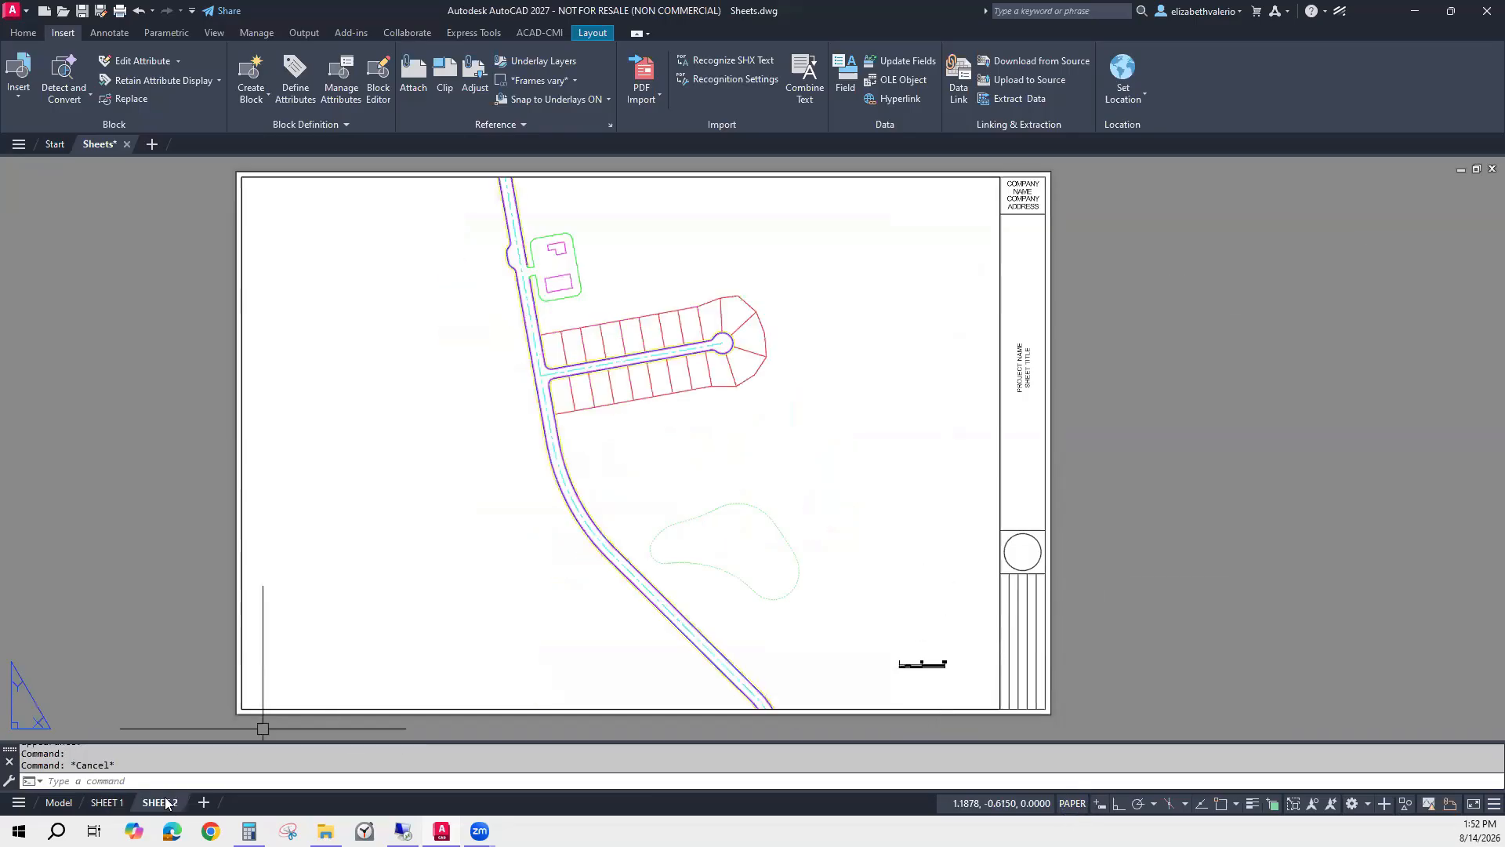
{"action": "mouse_move", "coordinate": [818, 497]}
{"action": "middle_mouse_down"}
{"action": "mouse_move", "coordinate": [783, 528]}
{"action": "mouse_move", "coordinate": [823, 514]}
{"action": "middle_mouse_up"}
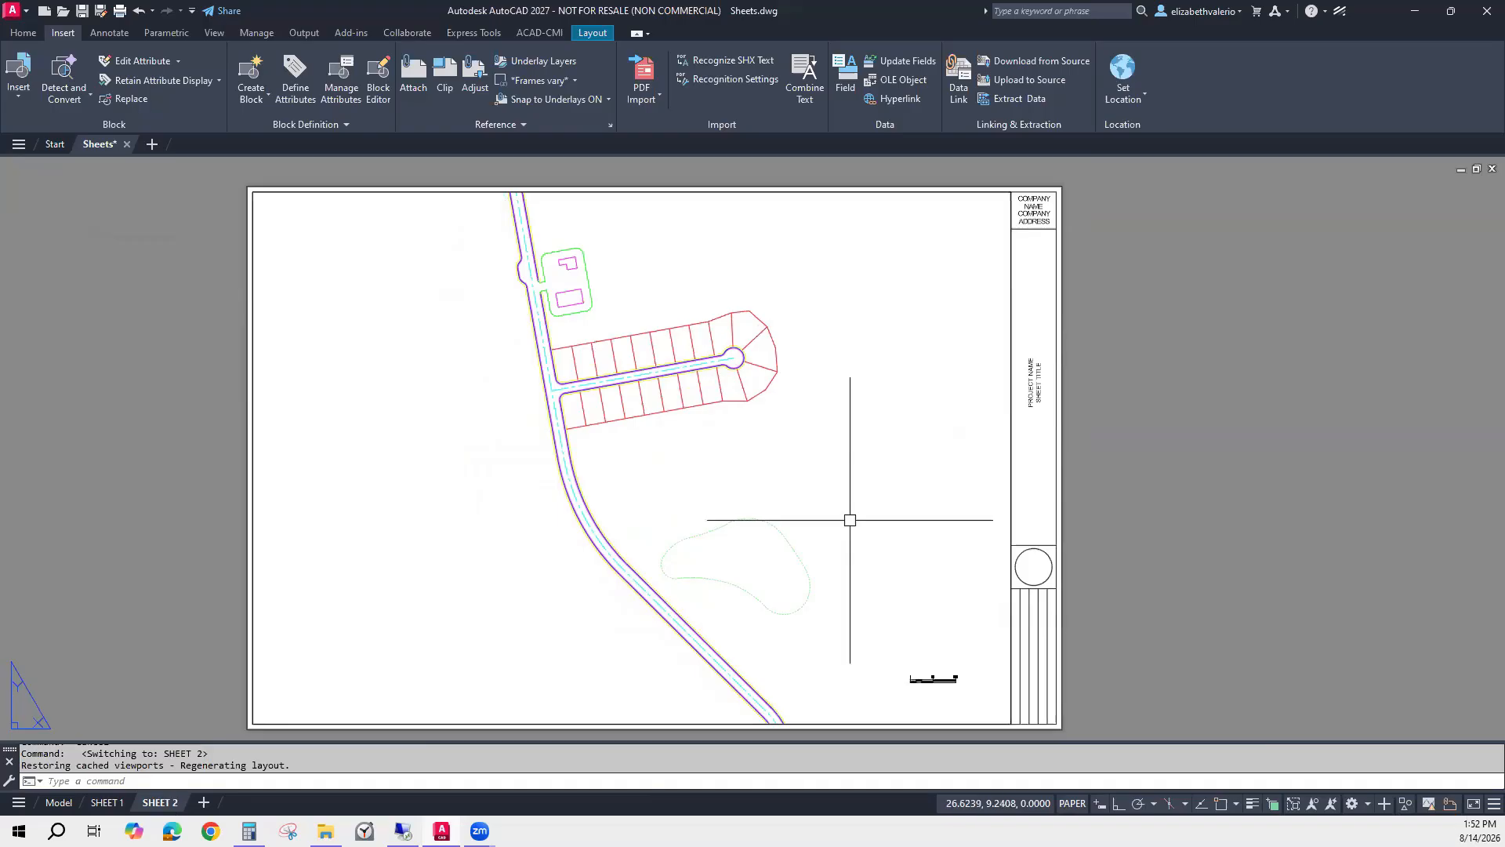
{"action": "double_click", "coordinate": [850, 520]}
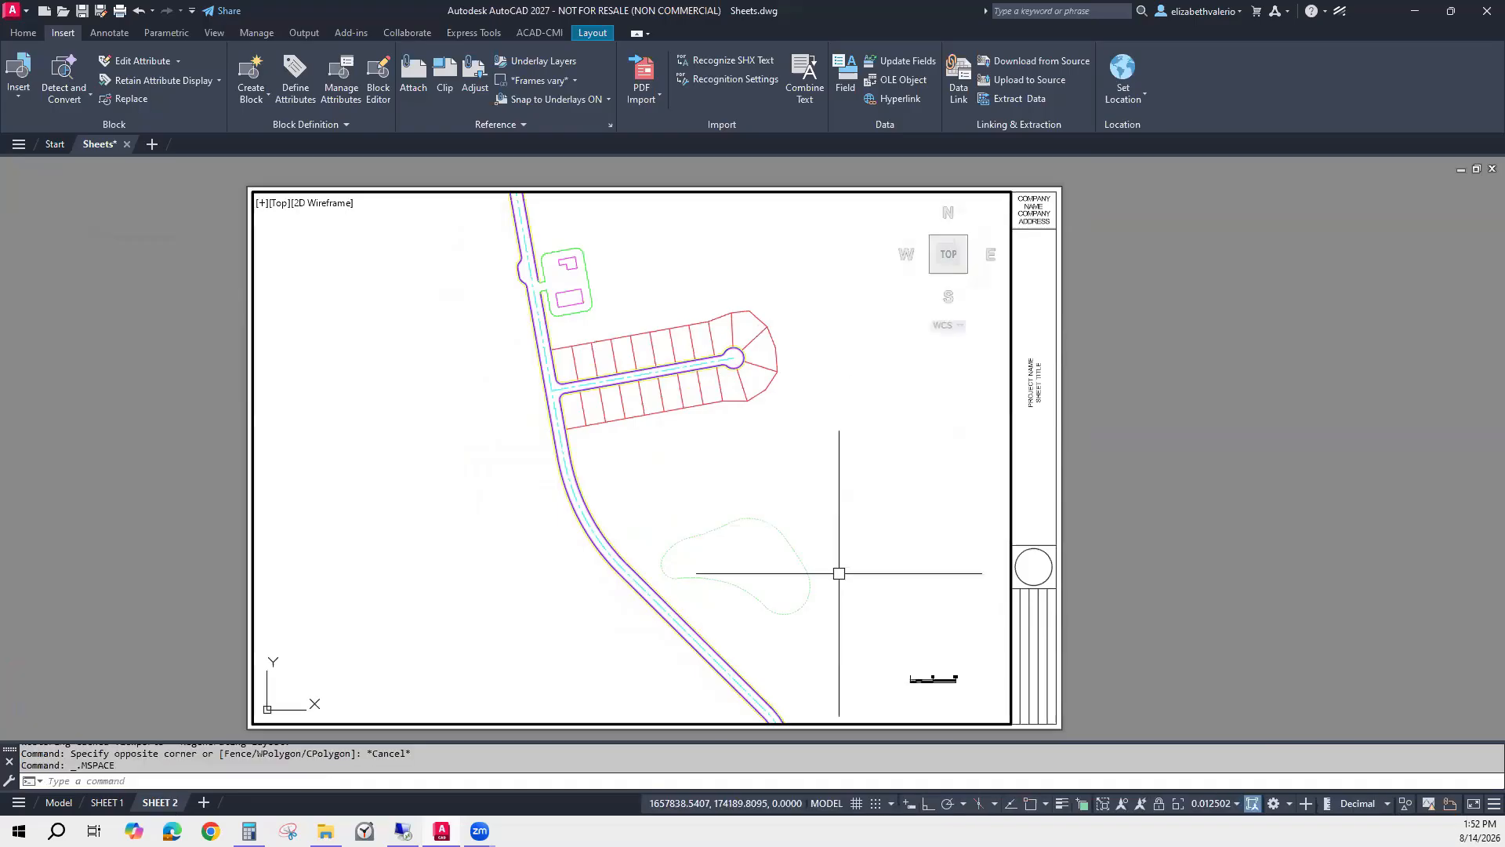
{"action": "scroll", "coordinate": [705, 510], "scroll_direction": "up", "scroll_amount": 4}
{"action": "scroll", "coordinate": [706, 522], "scroll_direction": "up", "scroll_amount": 2}
{"action": "middle_click_drag", "start_coordinate": [713, 534], "coordinate": [736, 443]}
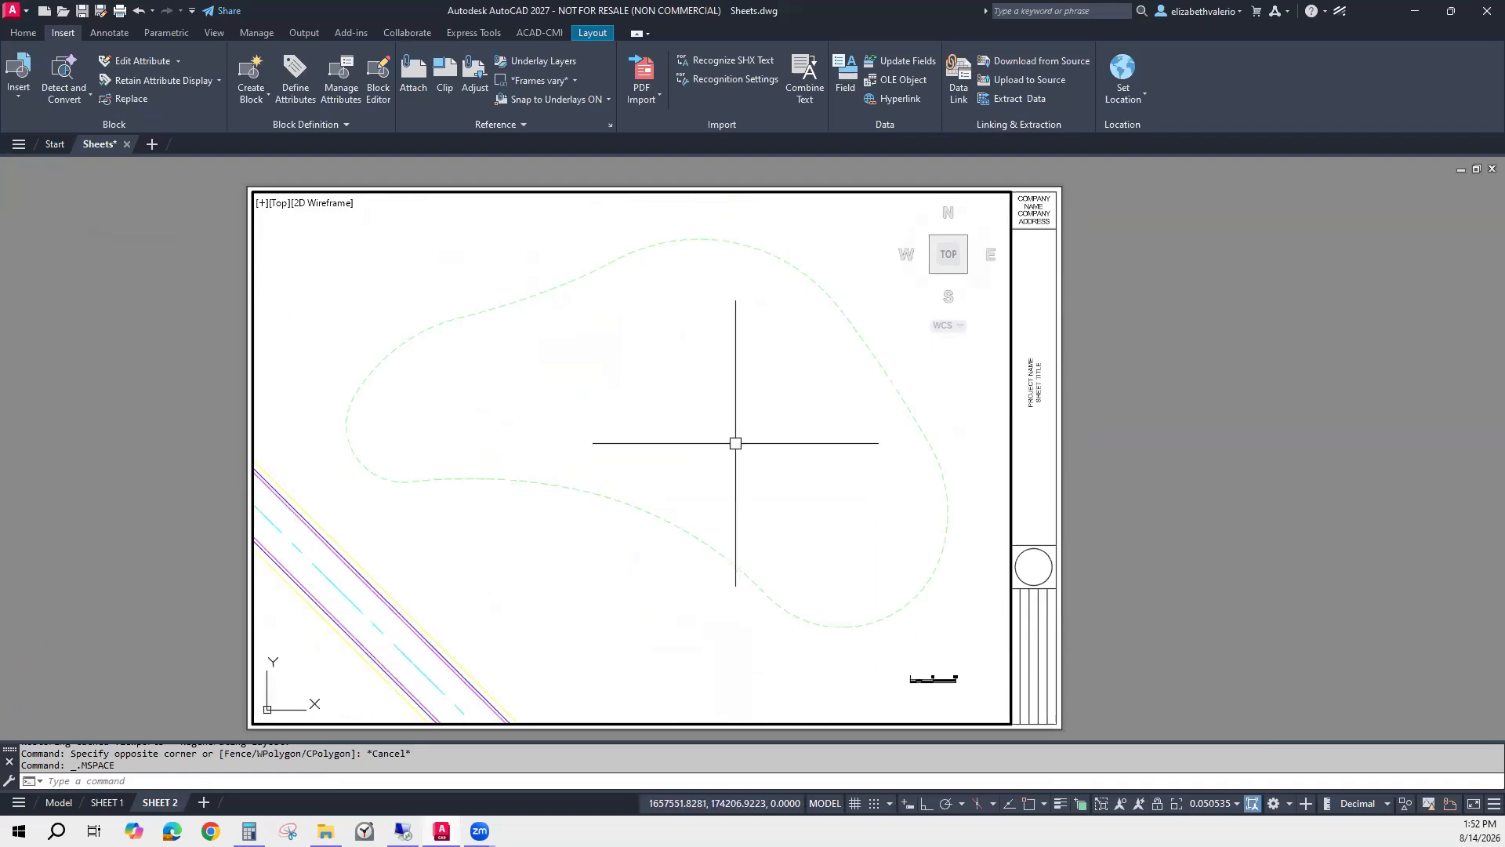
{"action": "scroll", "coordinate": [737, 444], "scroll_direction": "down", "scroll_amount": 2}
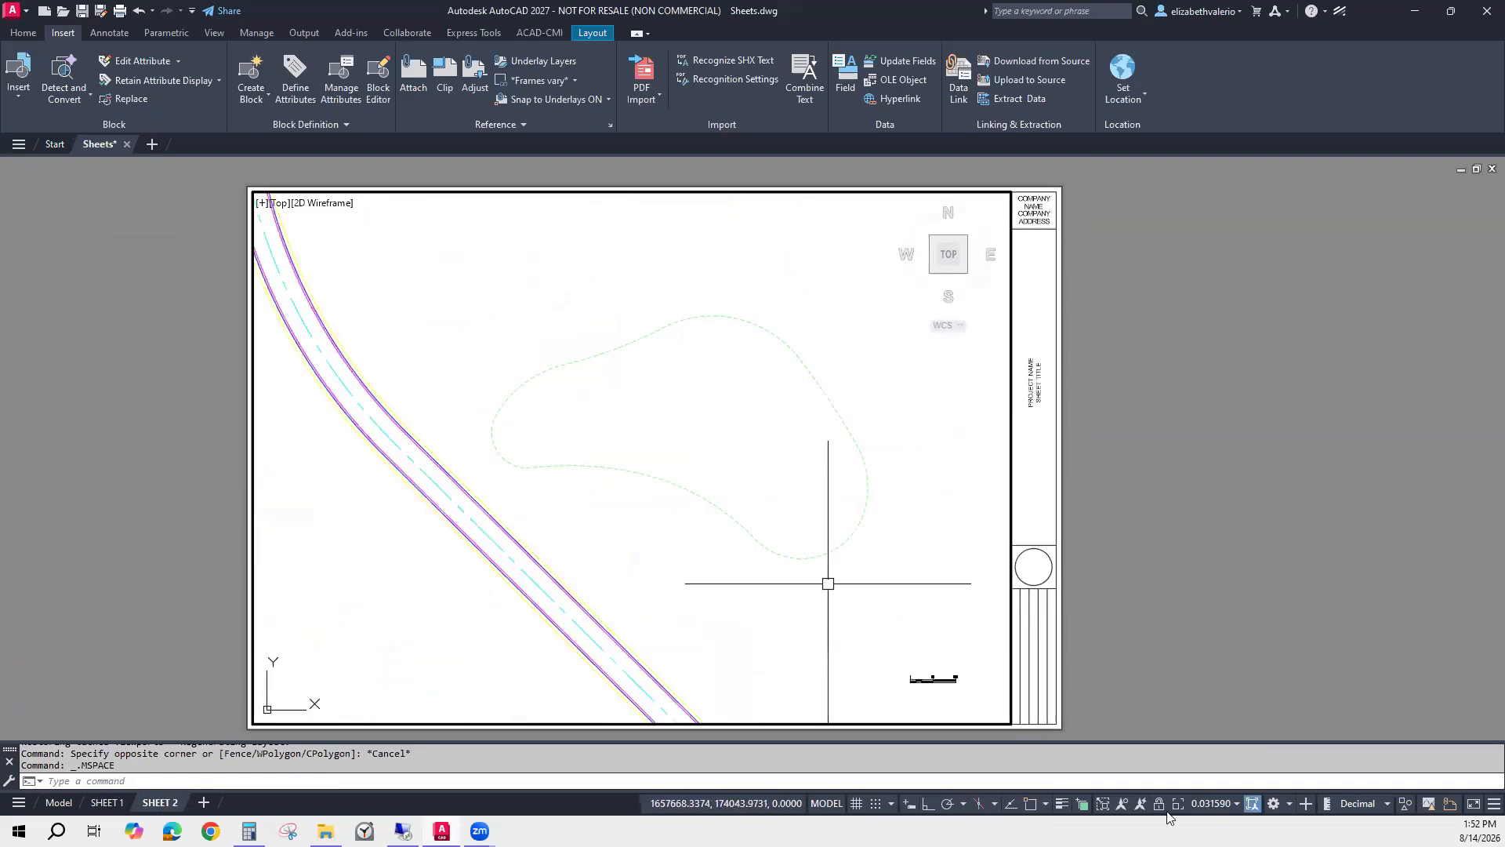
{"action": "left_click", "coordinate": [1210, 804]}
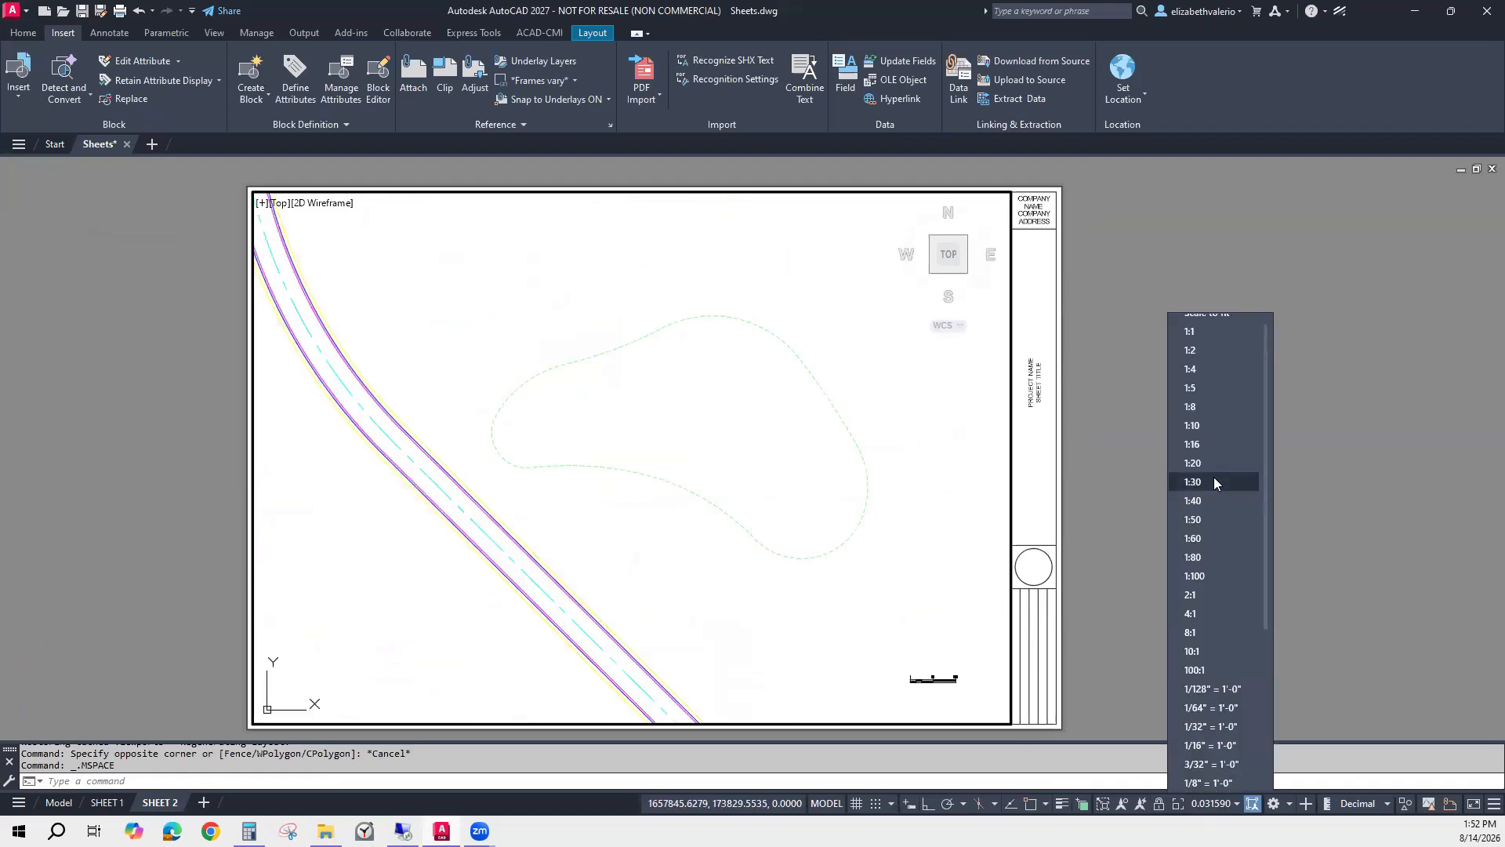
{"action": "left_click", "coordinate": [1193, 482]}
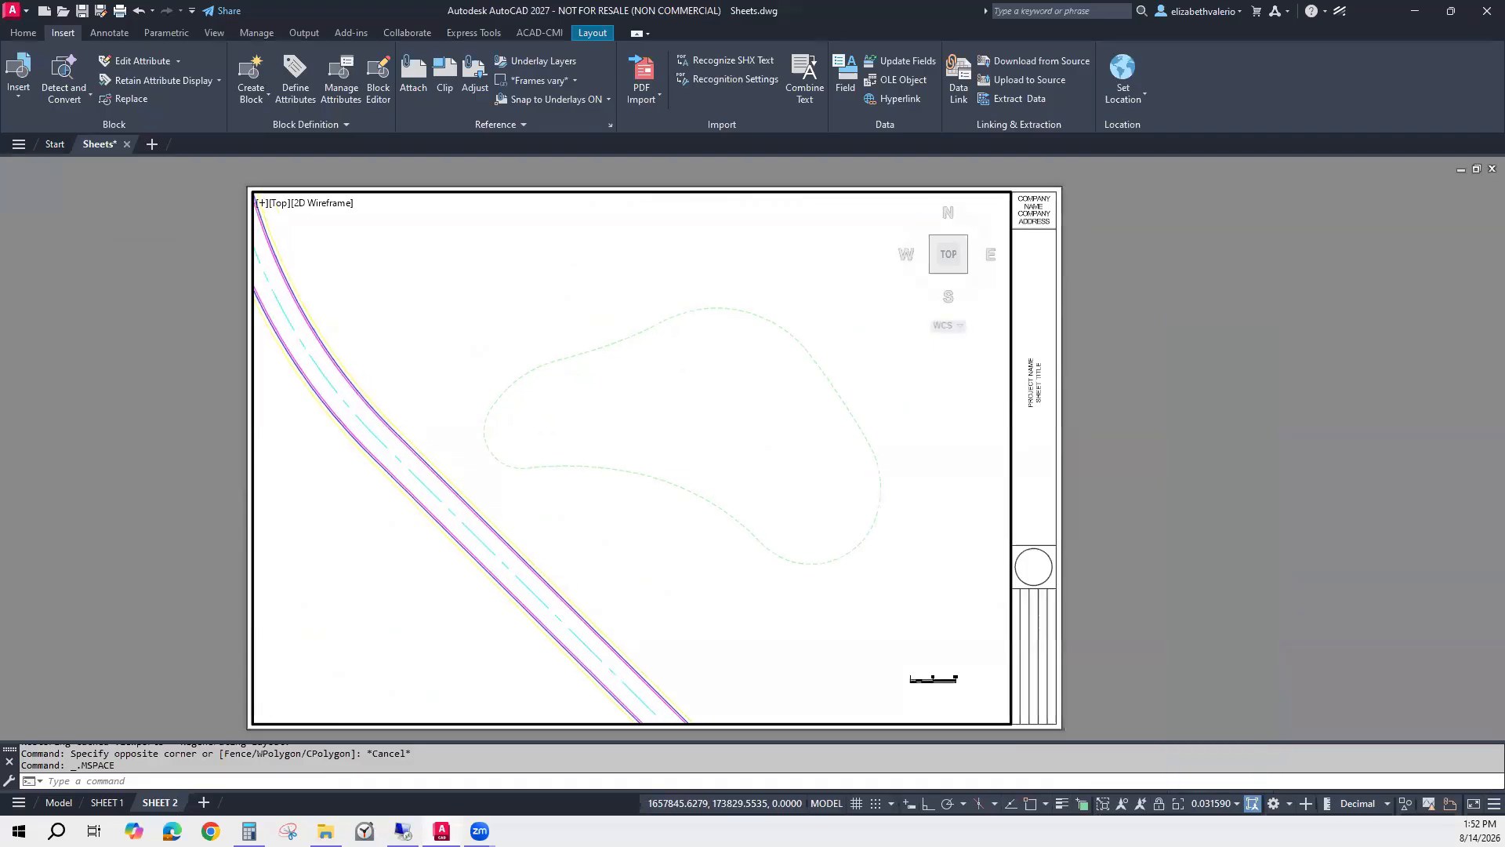
{"action": "middle_click_drag", "start_coordinate": [800, 625], "coordinate": [792, 621]}
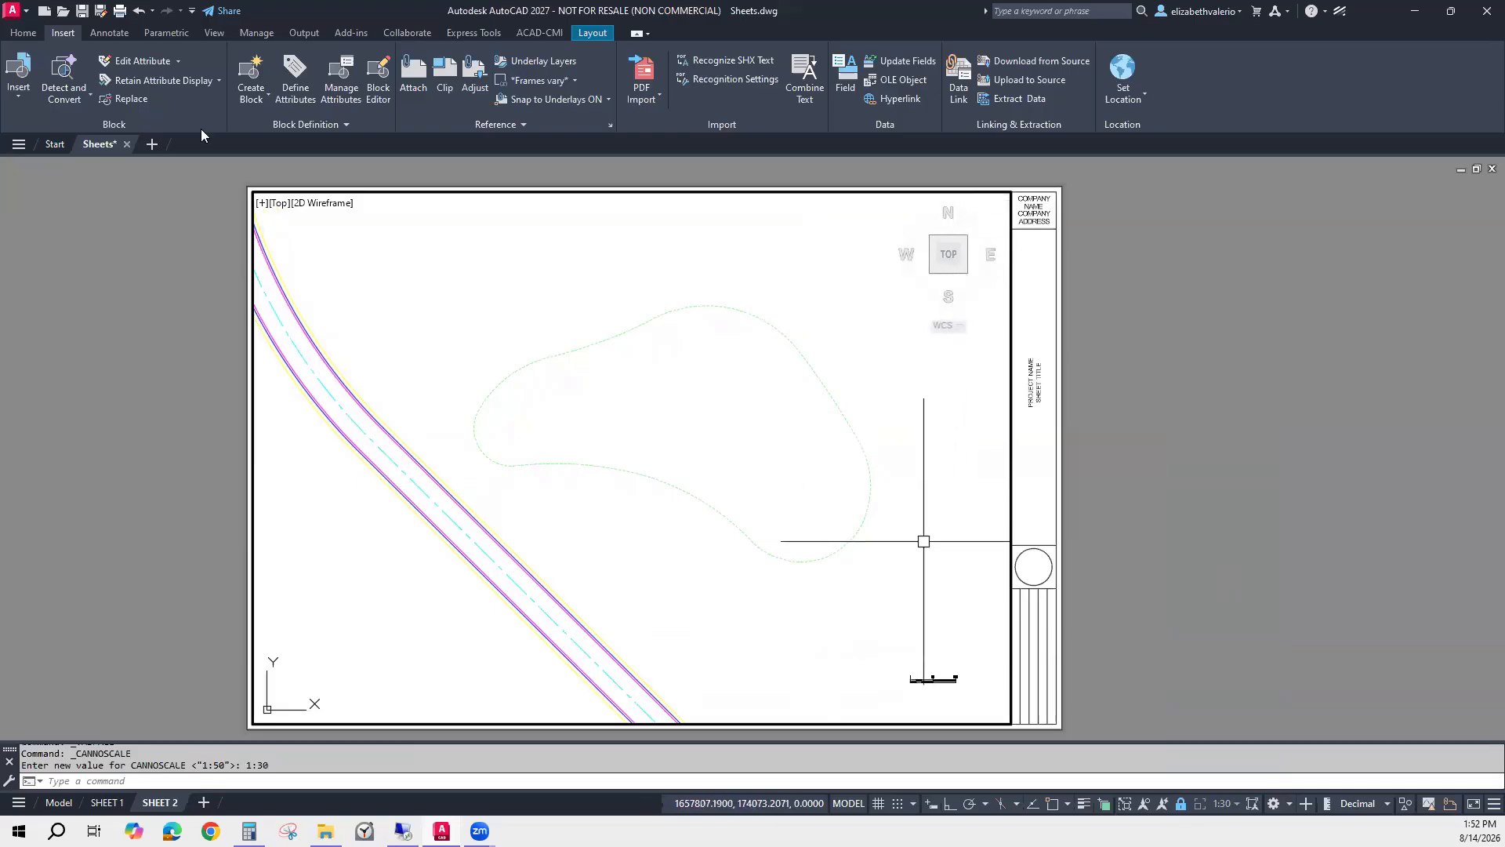
Insert the North Arrow block at scale 30 in the SHEET 2 viewport, just above the graphic scale.
{"action": "left_click", "coordinate": [17, 82]}
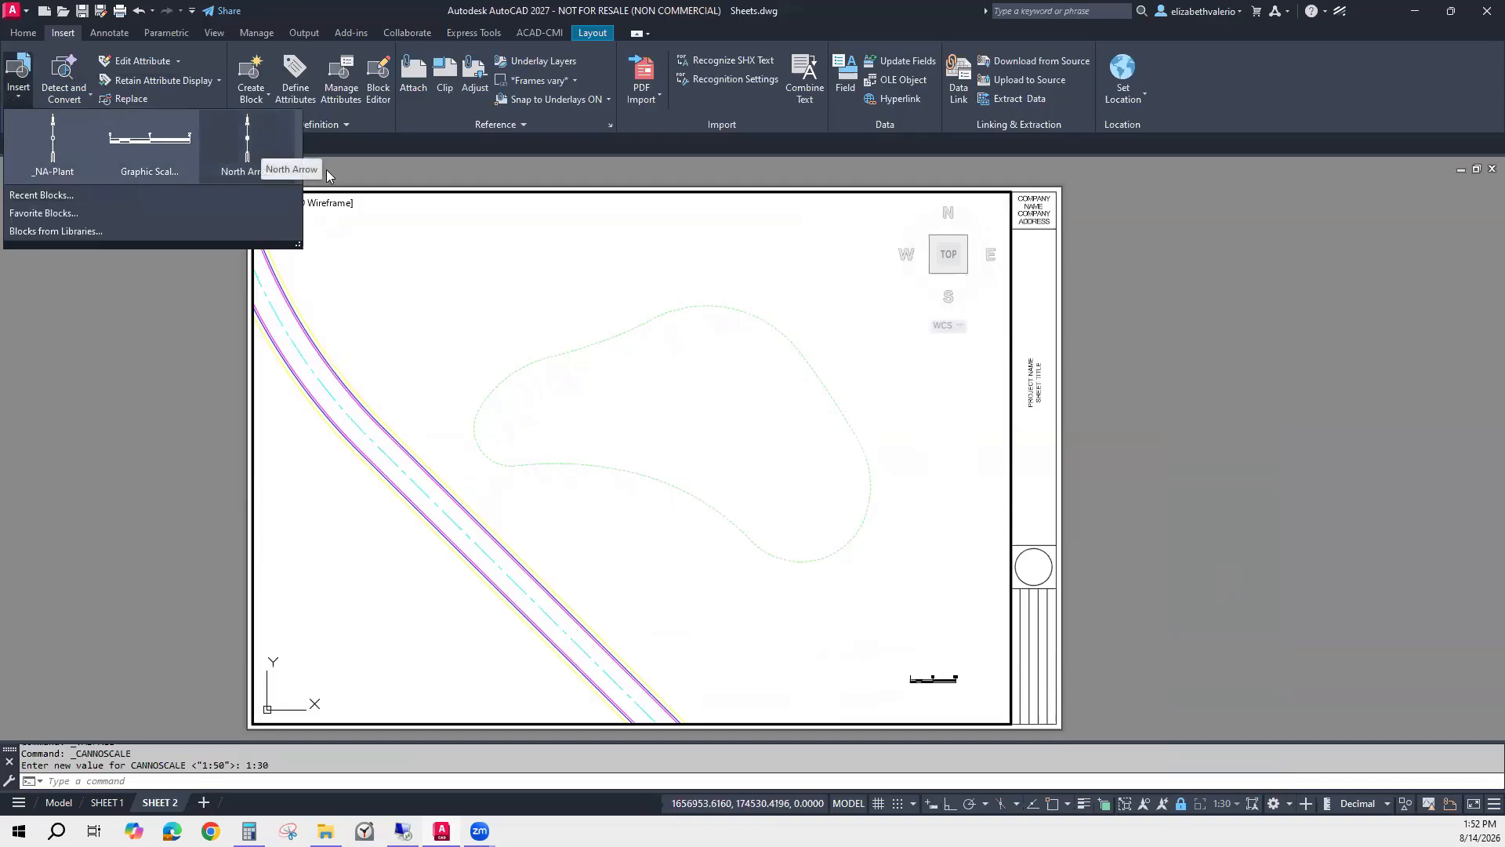
{"action": "left_click", "coordinate": [259, 145]}
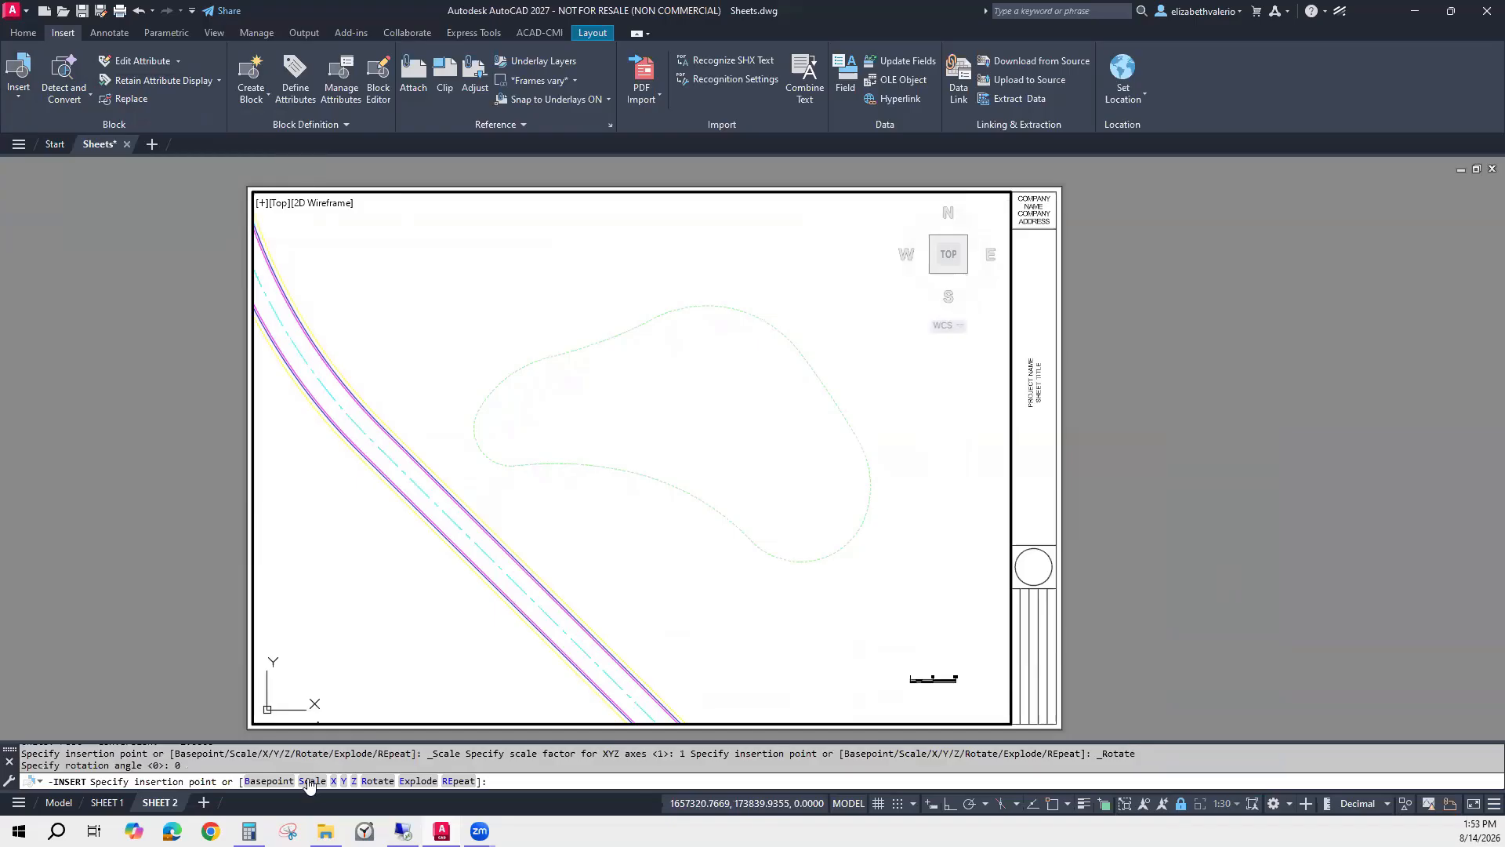
{"action": "type", "text": "S"}
{"action": "key", "text": "Return"}
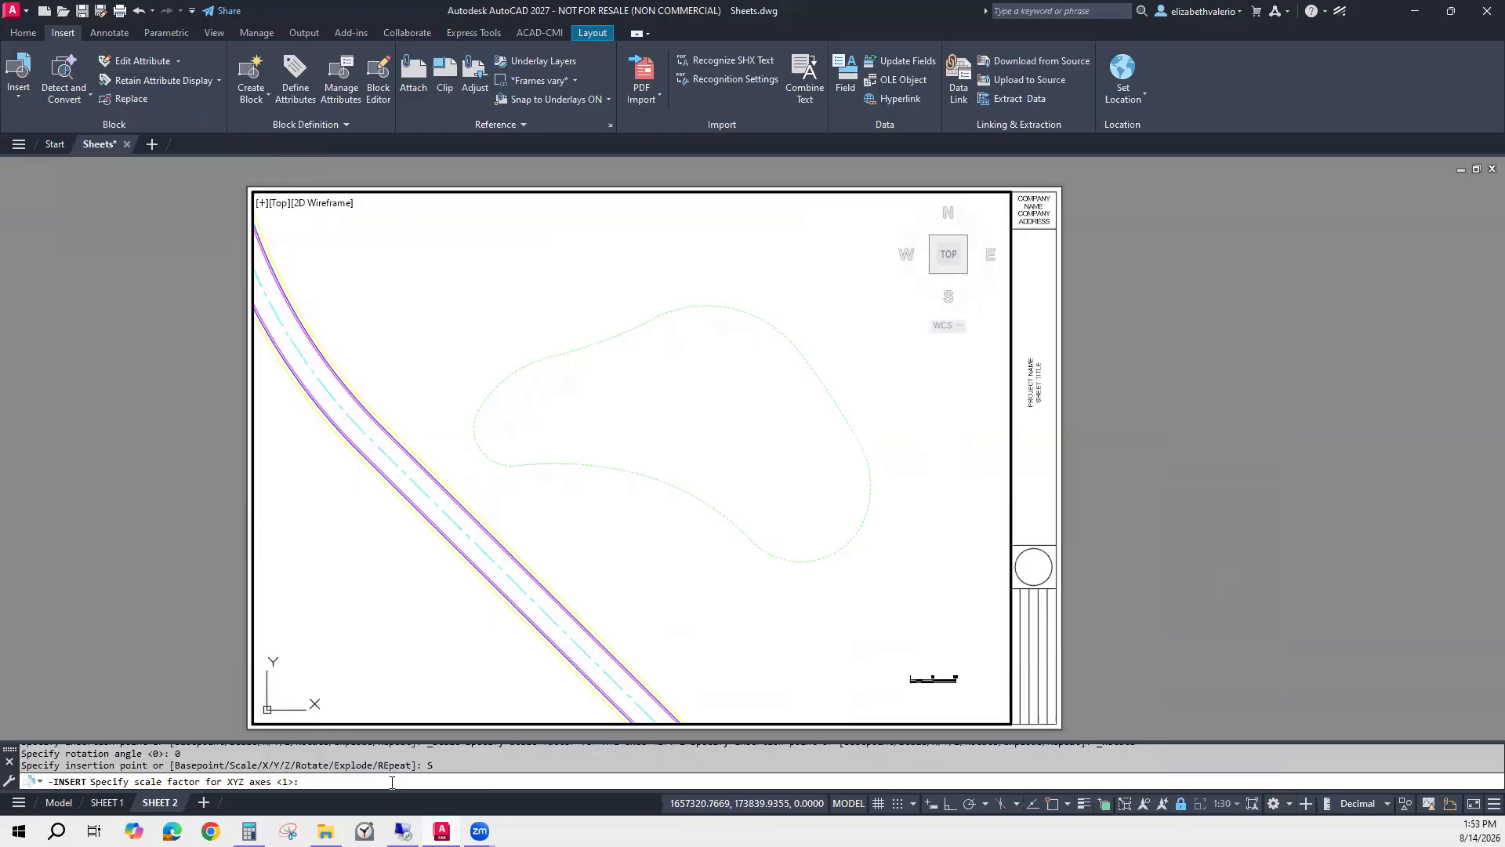
{"action": "type", "text": "30"}
{"action": "key", "text": "Return"}
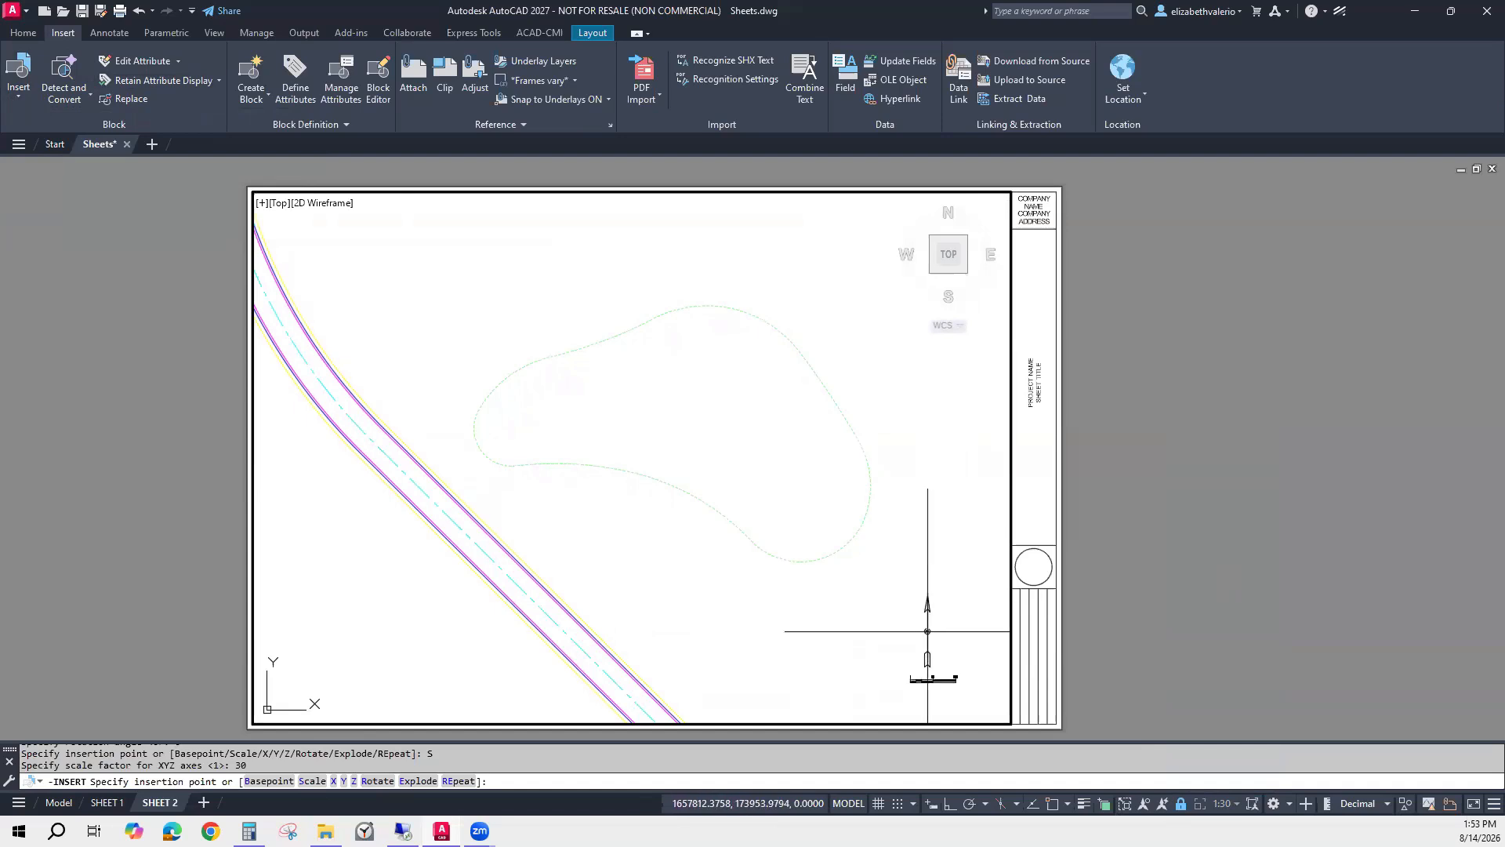
{"action": "left_click", "coordinate": [932, 617]}
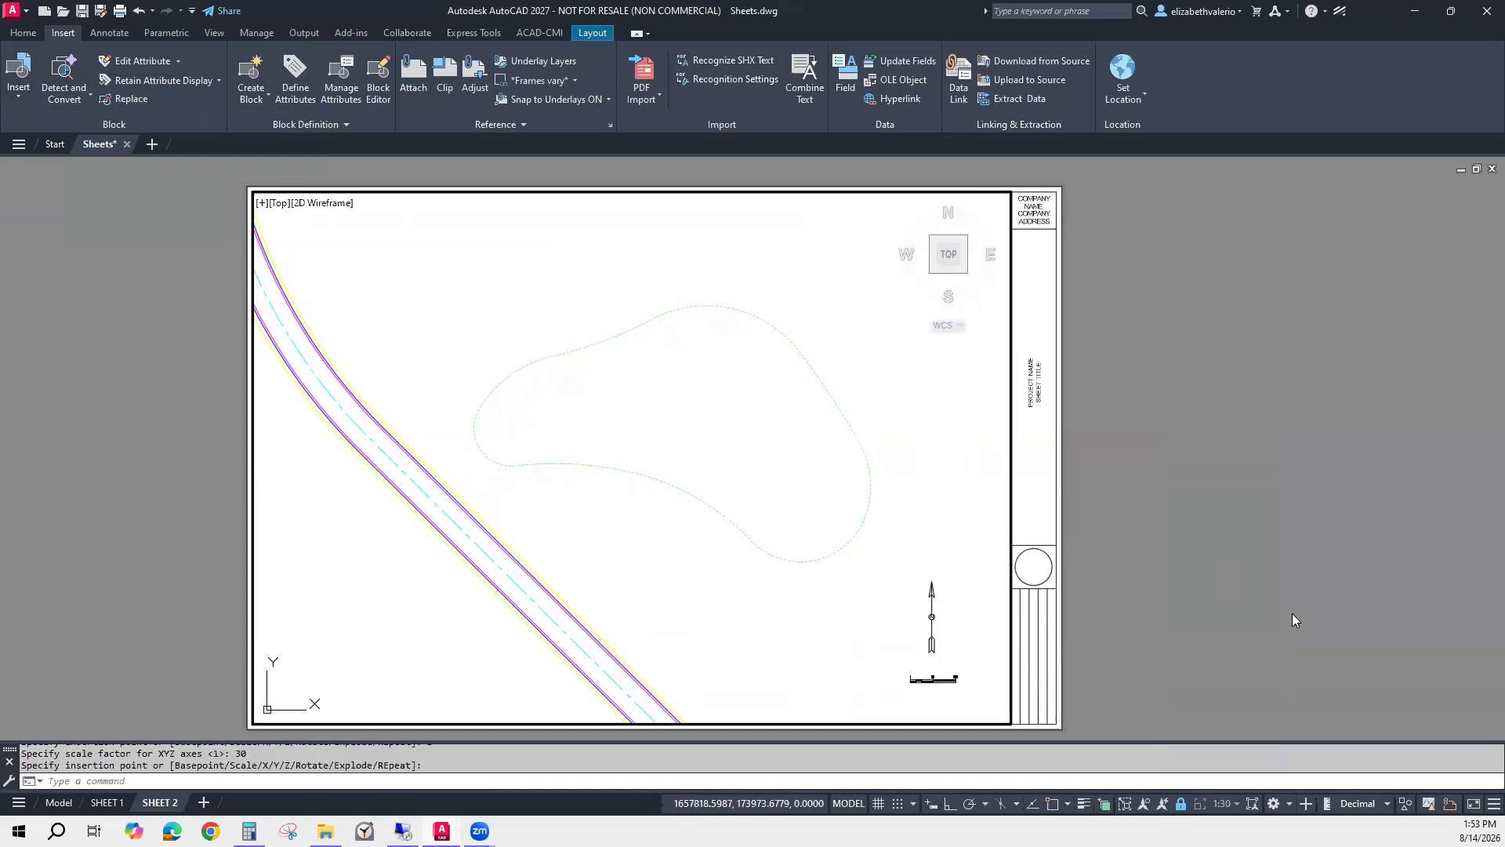
Transfer the SHEET 2 north arrow from model space to paper space with CHSPACE.
{"action": "left_click", "coordinate": [933, 604]}
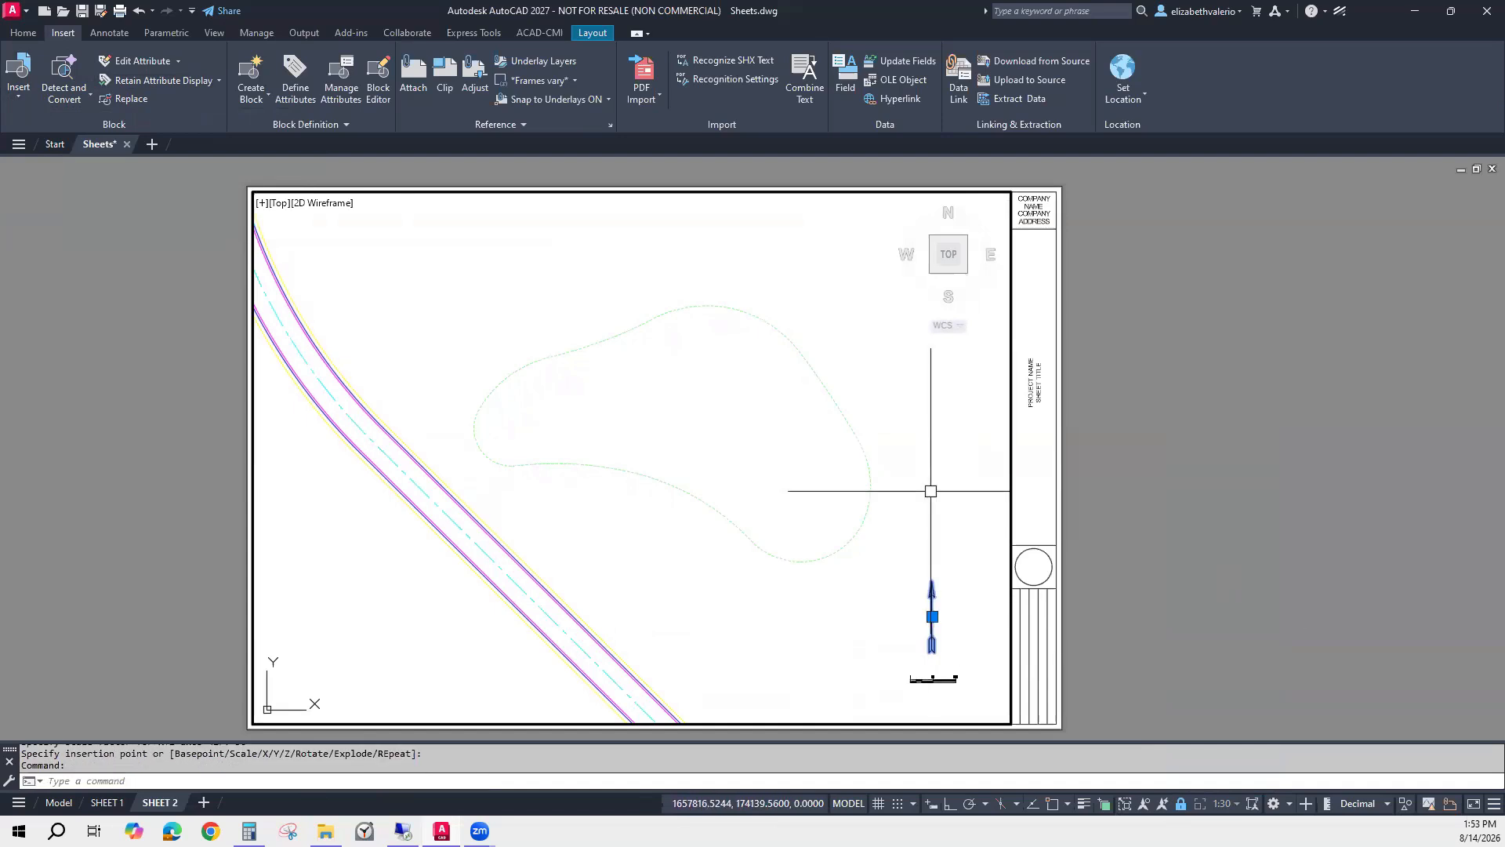
{"action": "type", "text": "CHS"}
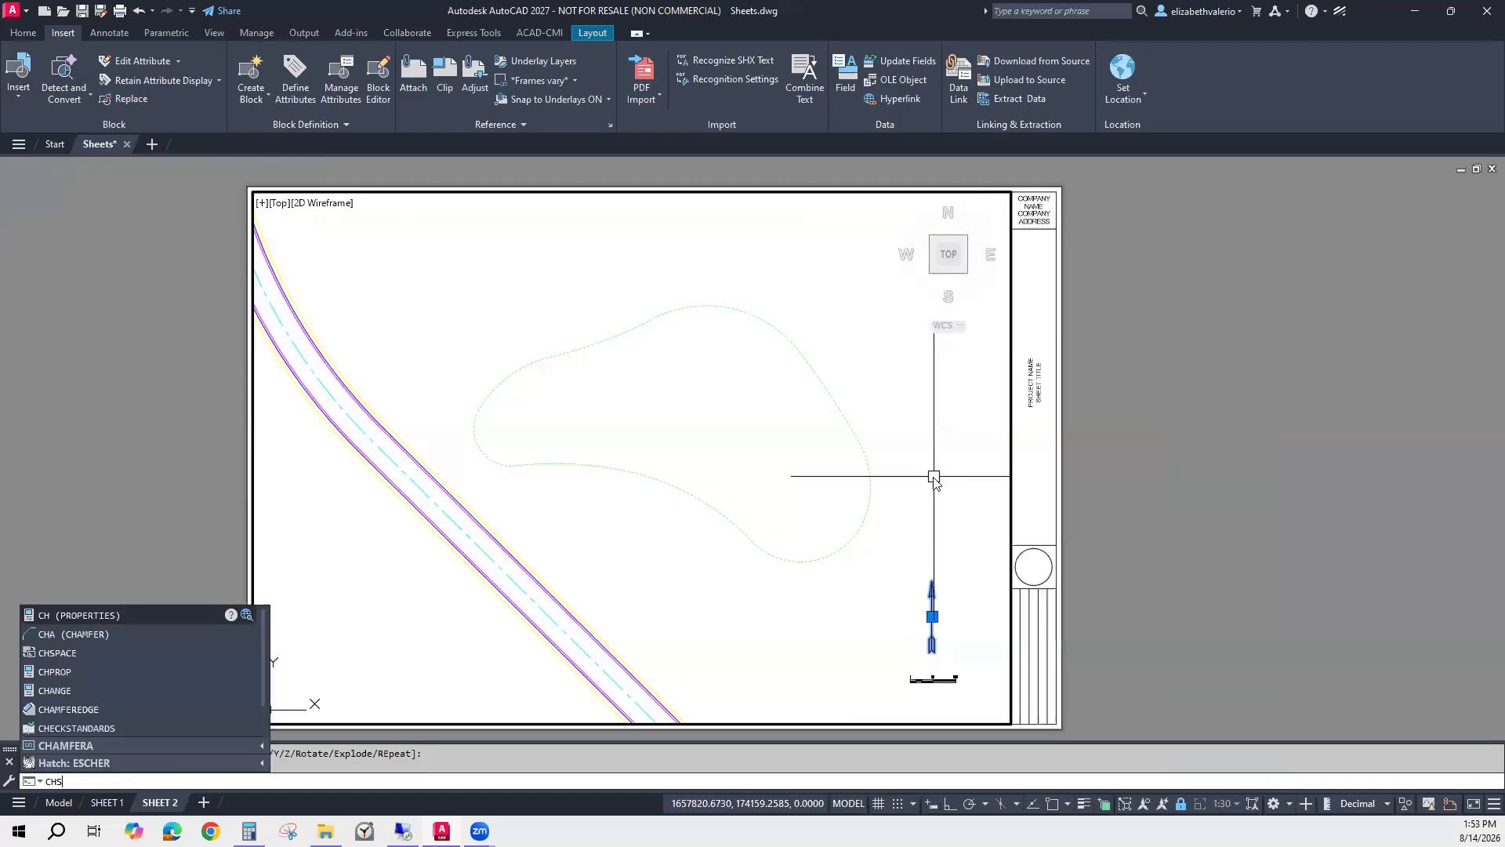
{"action": "type", "text": "PACE"}
{"action": "key", "text": "Return"}
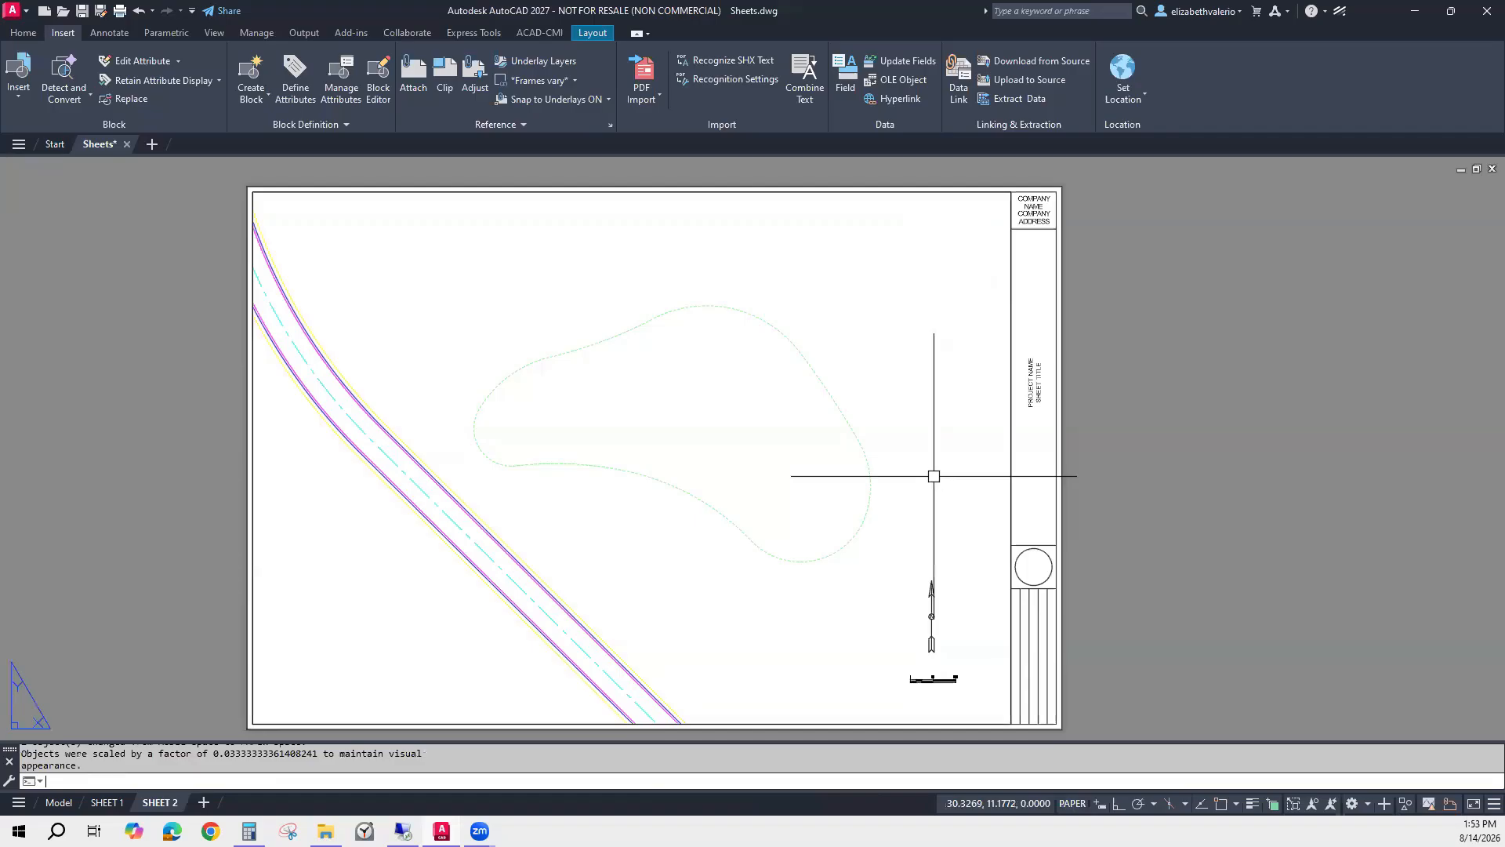
Switch the SHEET 2 graphic scale block to its 30'/60' version, deselect it and finish in paper space.
{"action": "scroll", "coordinate": [949, 706], "scroll_direction": "up", "scroll_amount": 4}
{"action": "middle_click_drag", "start_coordinate": [978, 698], "coordinate": [907, 561]}
{"action": "scroll", "coordinate": [863, 549], "scroll_direction": "up", "scroll_amount": 2}
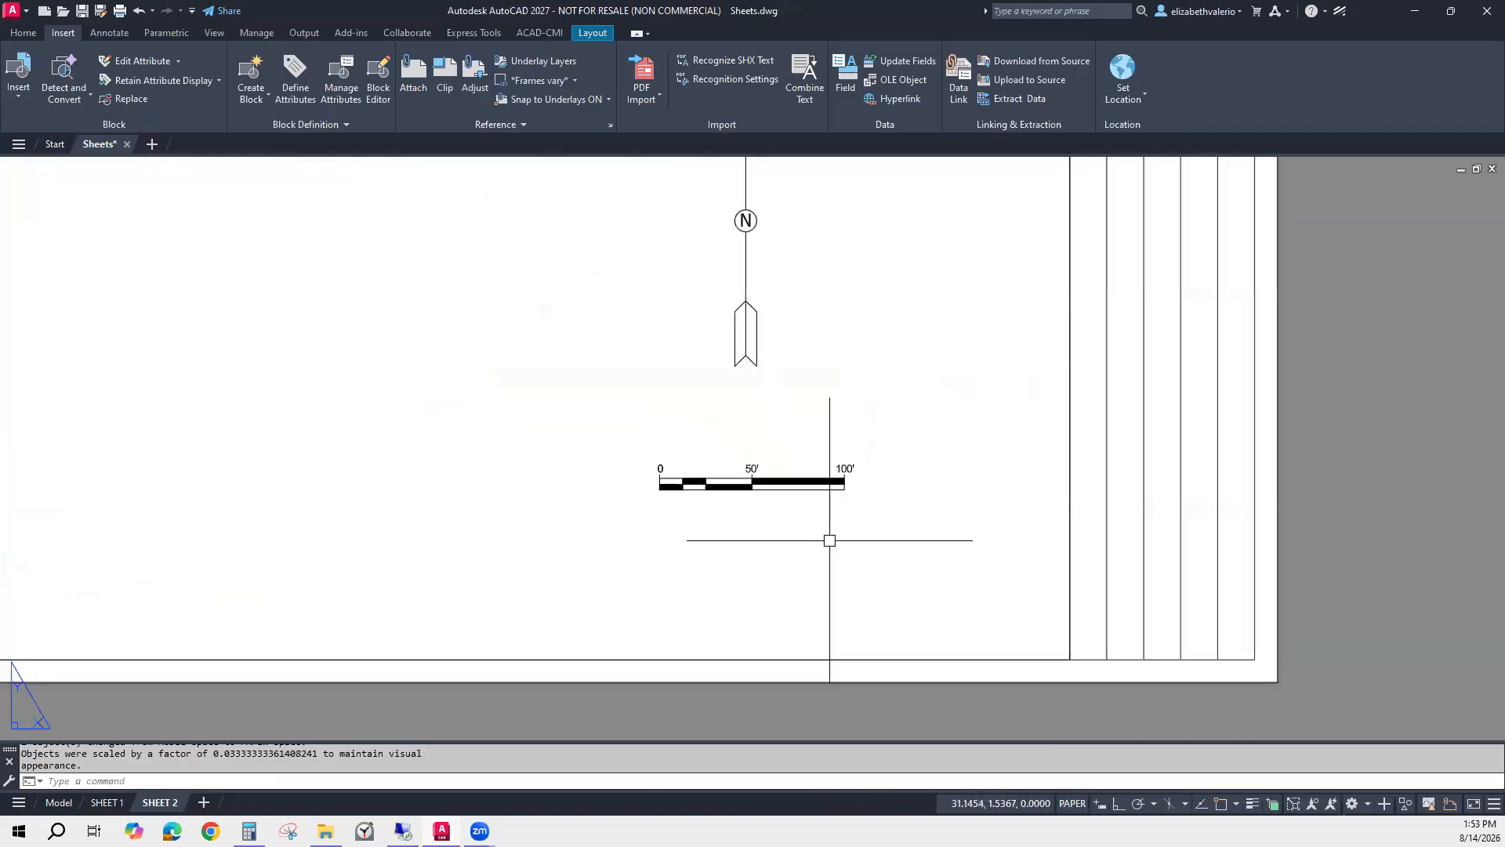
{"action": "left_click", "coordinate": [792, 482]}
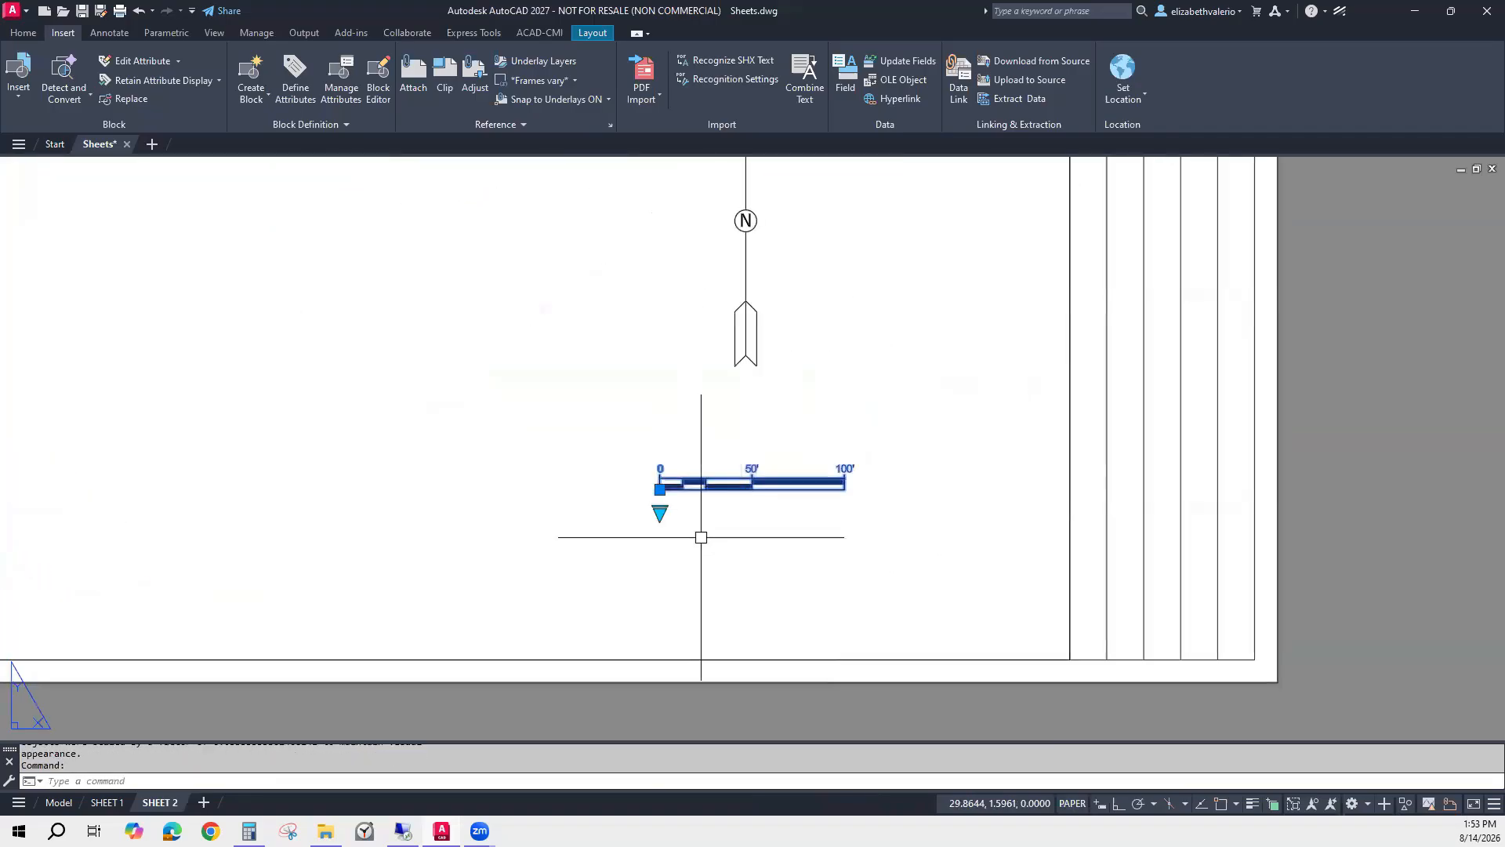
{"action": "left_click", "coordinate": [658, 515]}
{"action": "left_click", "coordinate": [719, 611]}
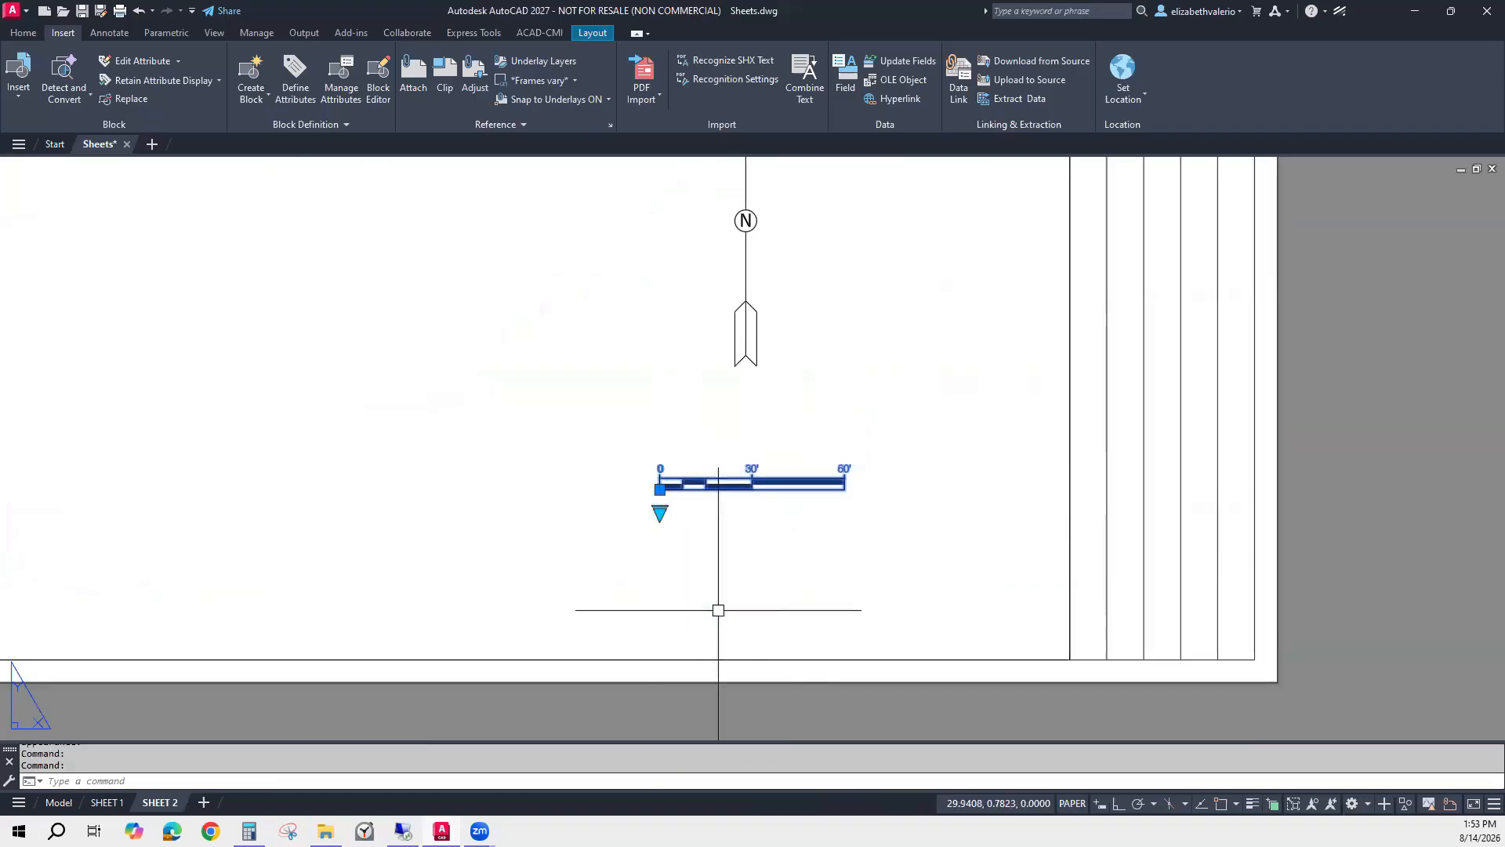
{"action": "double_click", "coordinate": [850, 588]}
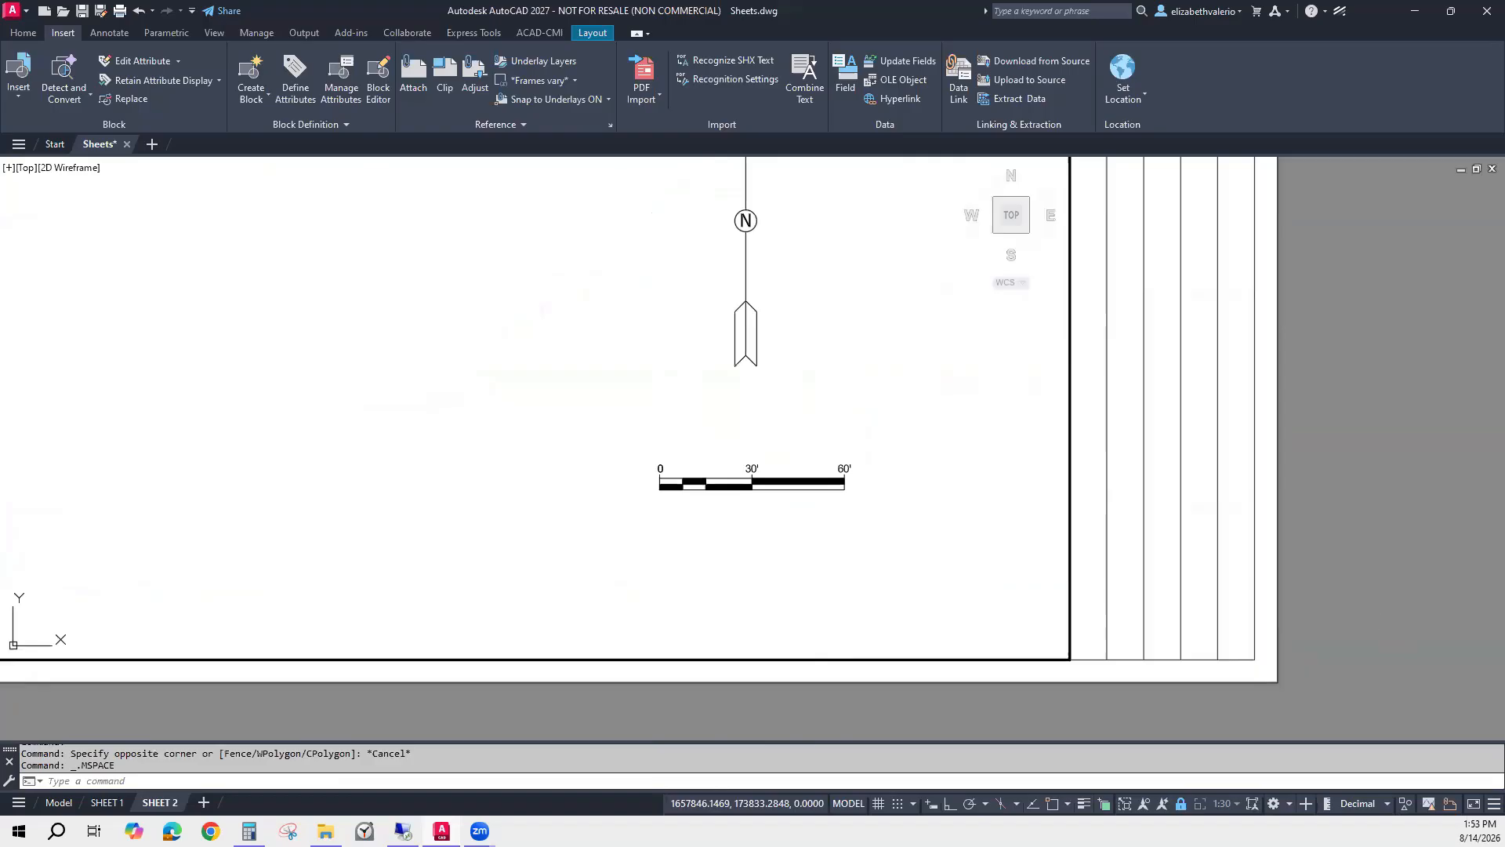
{"action": "double_click", "coordinate": [1319, 629]}
{"action": "key", "text": "Escape"}
{"action": "key", "text": "Escape"}
{"action": "scroll", "coordinate": [881, 437], "scroll_direction": "down", "scroll_amount": 6}
{"action": "middle_click_drag", "start_coordinate": [895, 465], "coordinate": [950, 669]}
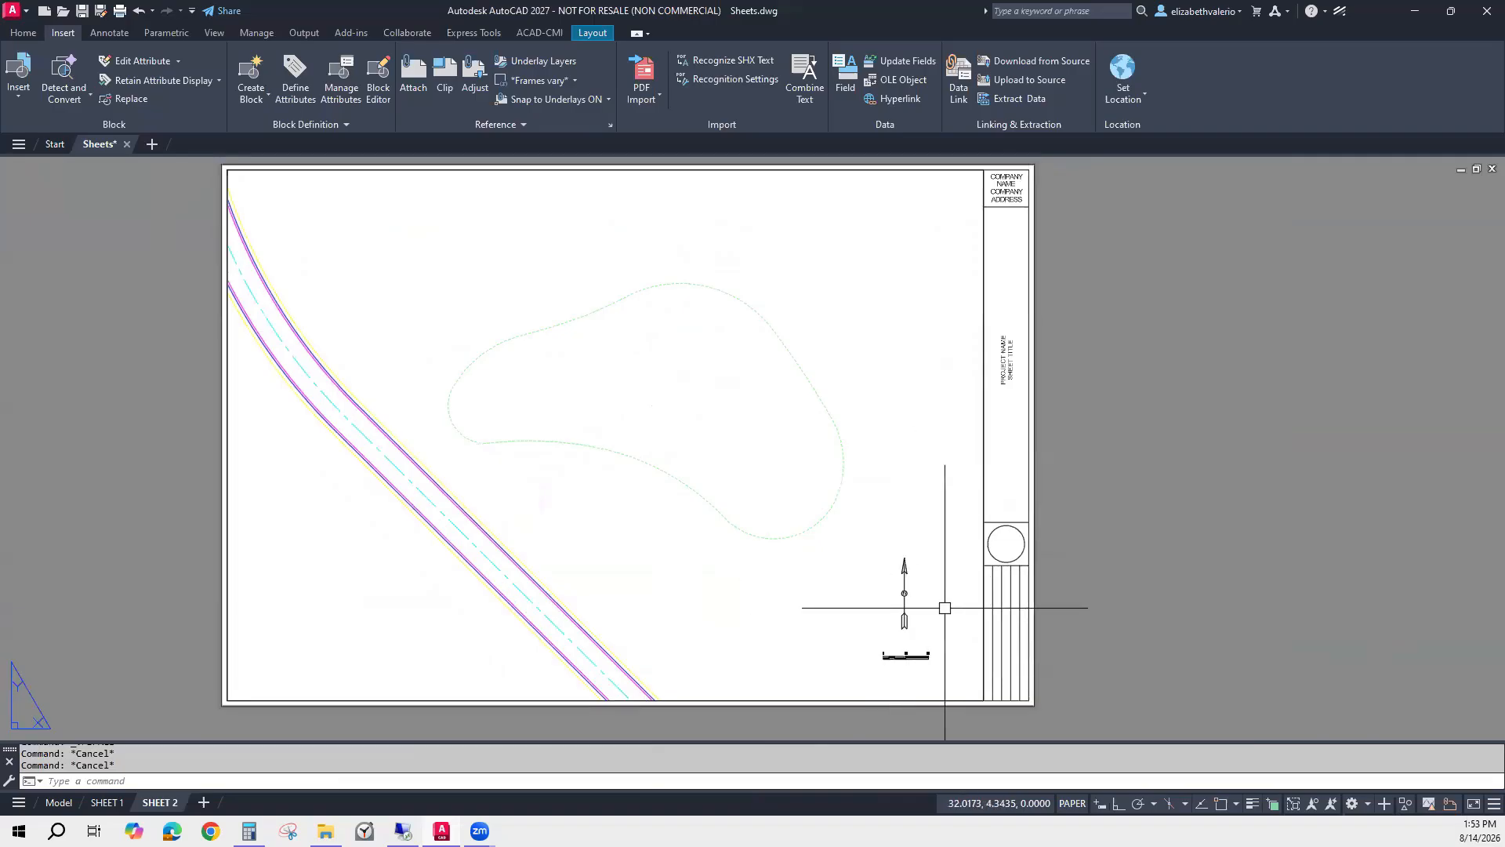
Save the drawing with the completed SHEET 2 layout.
{"action": "middle_click_drag", "start_coordinate": [944, 607], "coordinate": [948, 613]}
{"action": "left_click", "coordinate": [82, 11]}
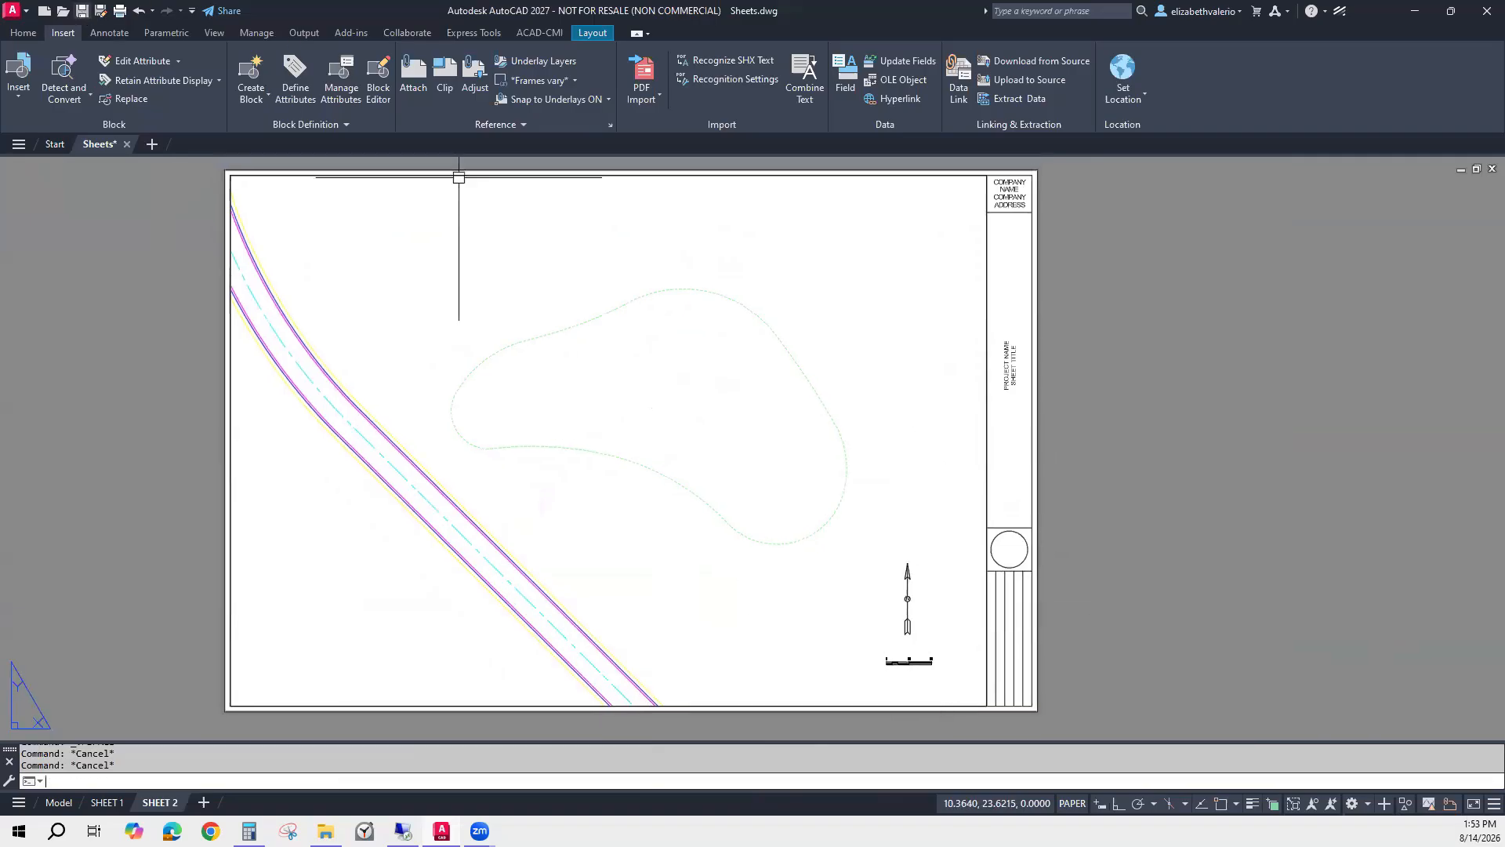
{"action": "middle_click_drag", "start_coordinate": [1192, 533], "coordinate": [1236, 531]}
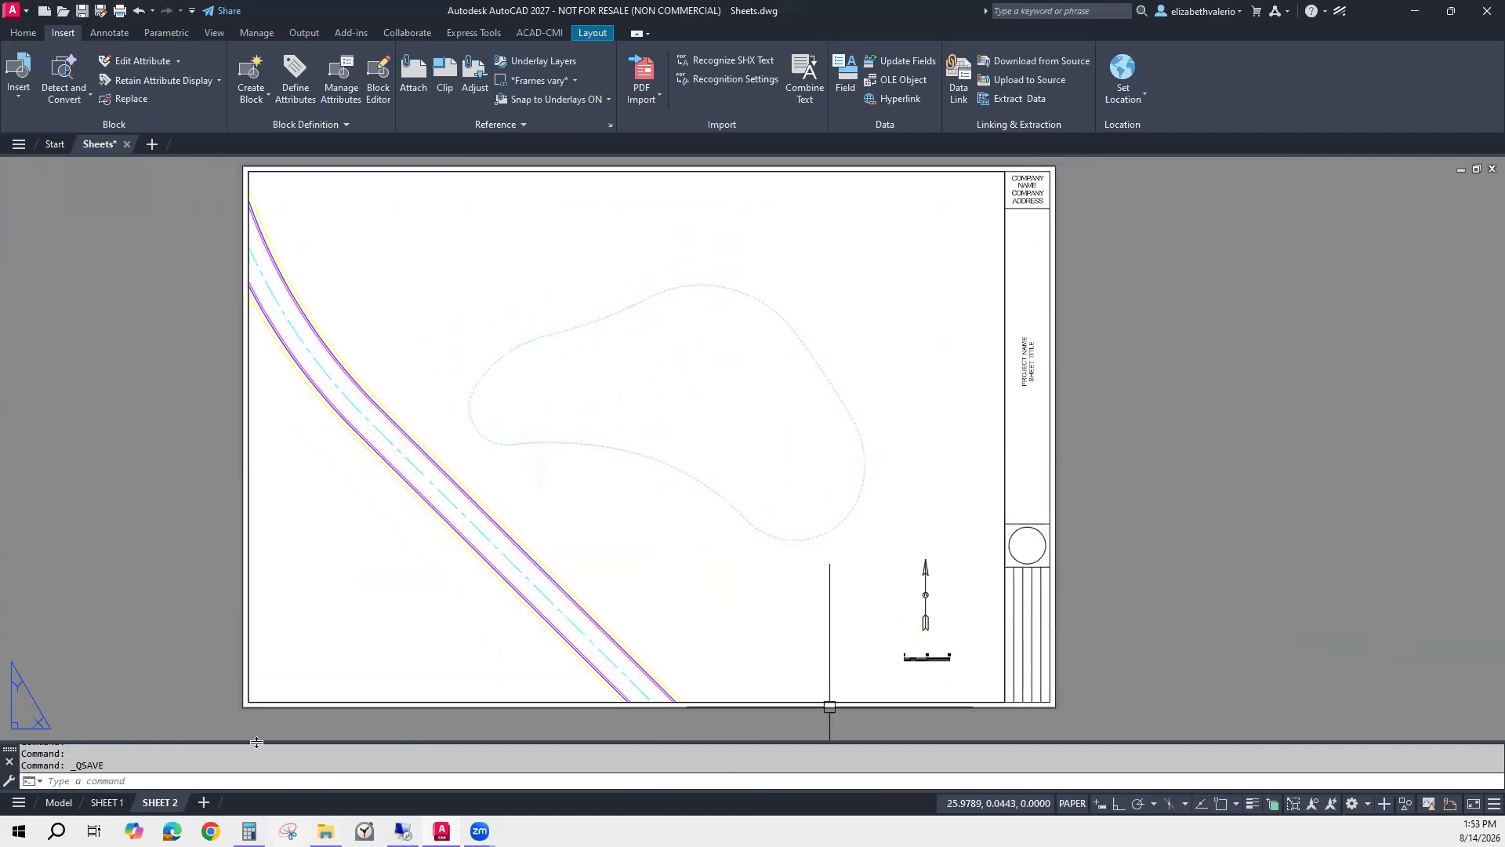
{"action": "middle_click_drag", "start_coordinate": [69, 640], "coordinate": [165, 652]}
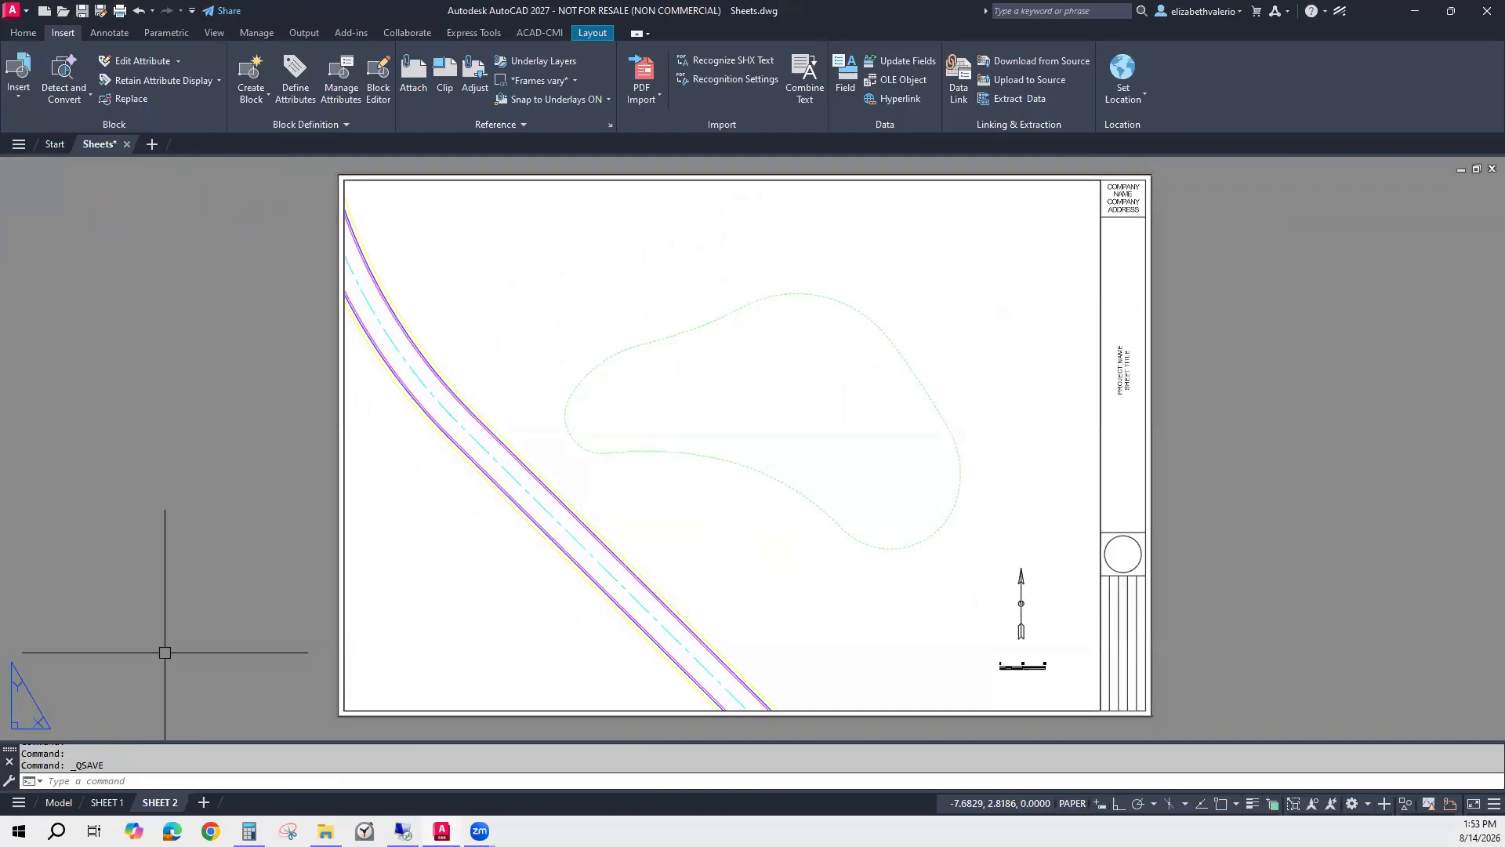
Add a new layout after SHEET 2 and rename it SHEET 3.
{"action": "right_click", "coordinate": [155, 802]}
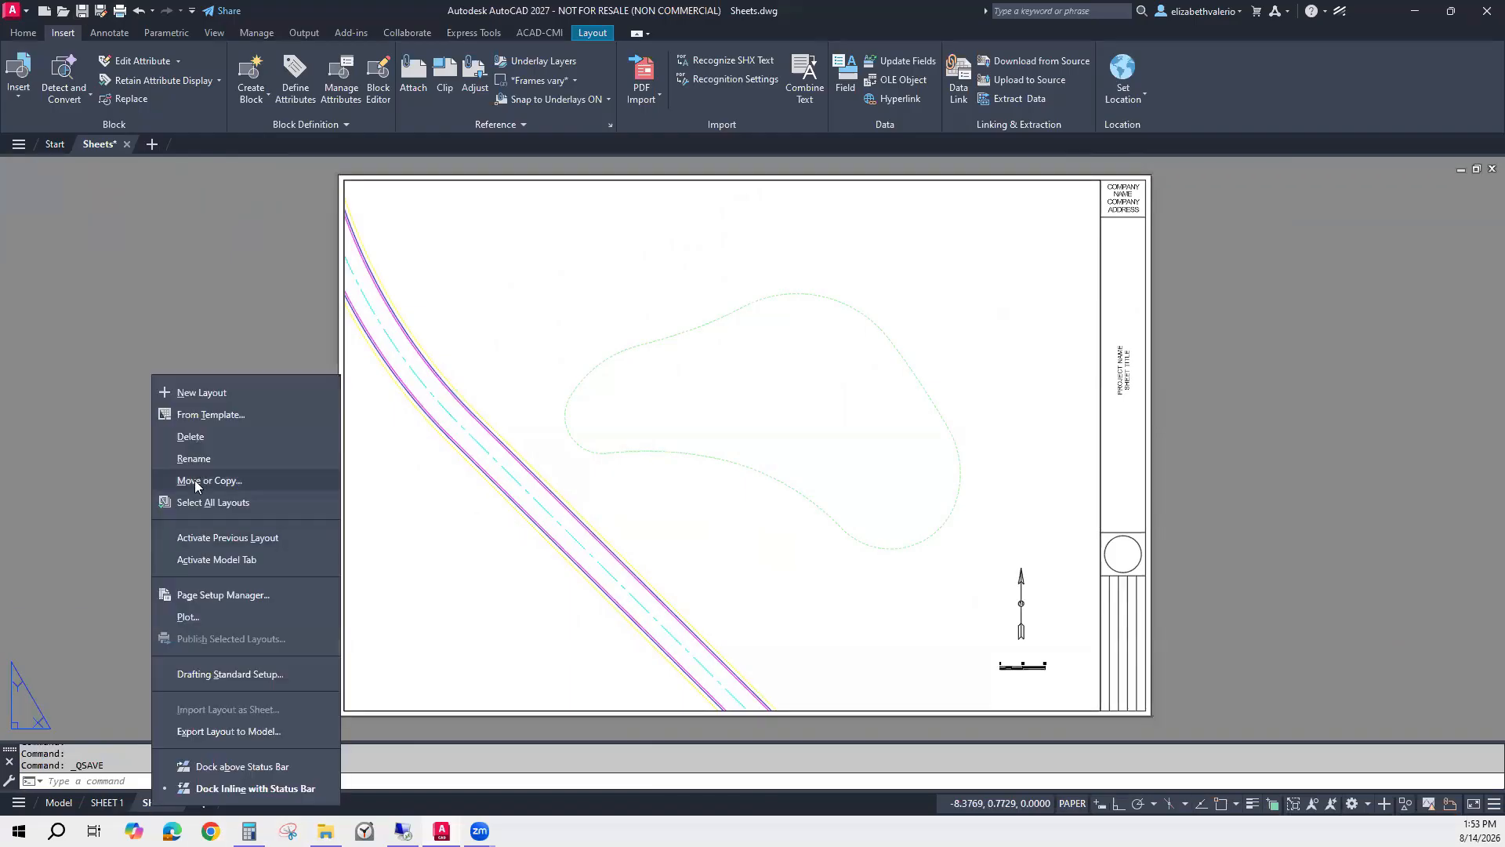
{"action": "left_click", "coordinate": [119, 469]}
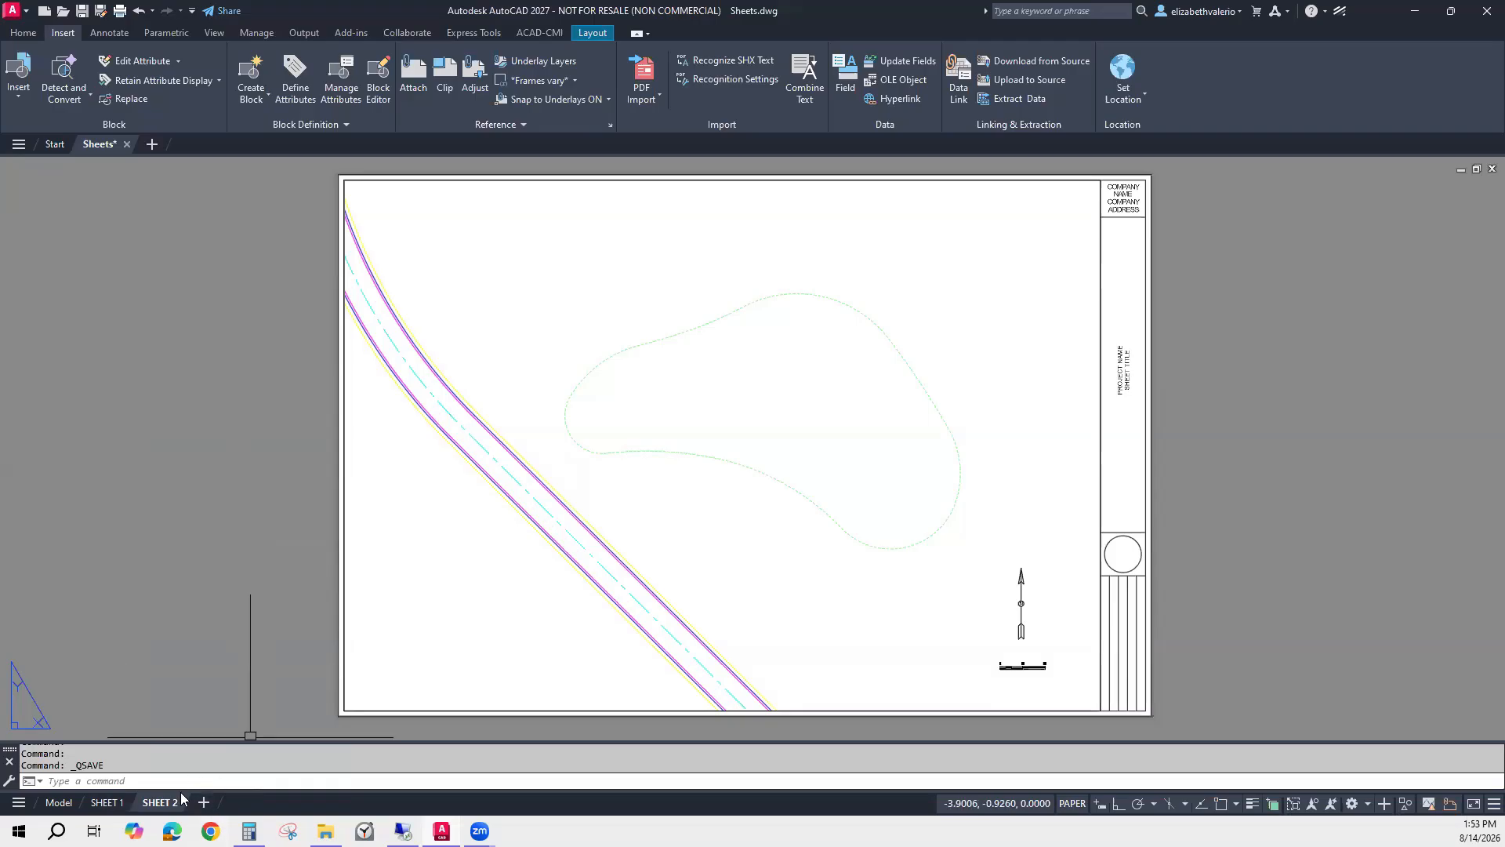
{"action": "left_click", "coordinate": [204, 803]}
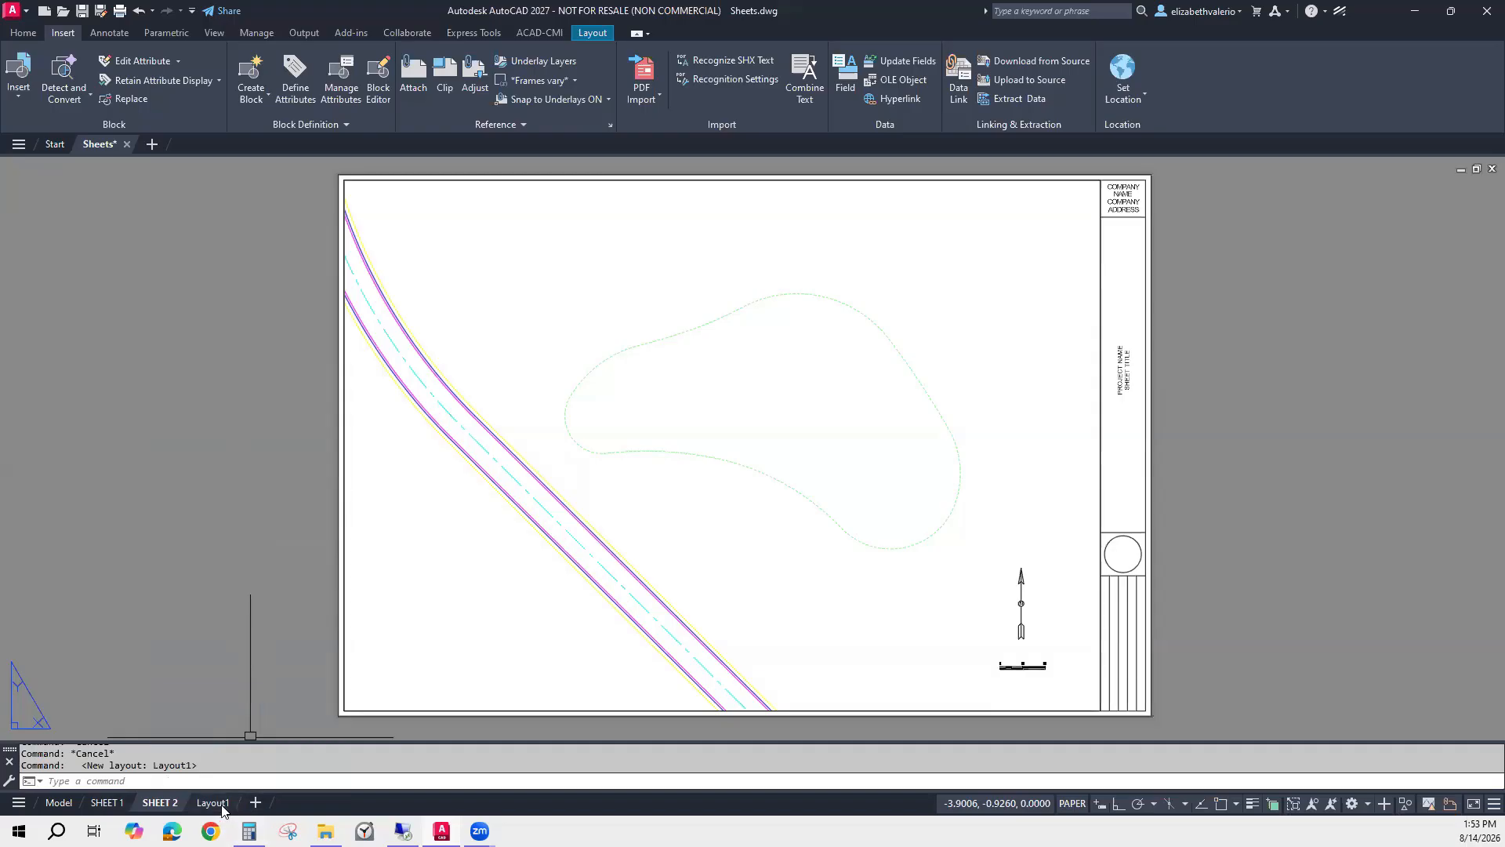
{"action": "right_click", "coordinate": [222, 808]}
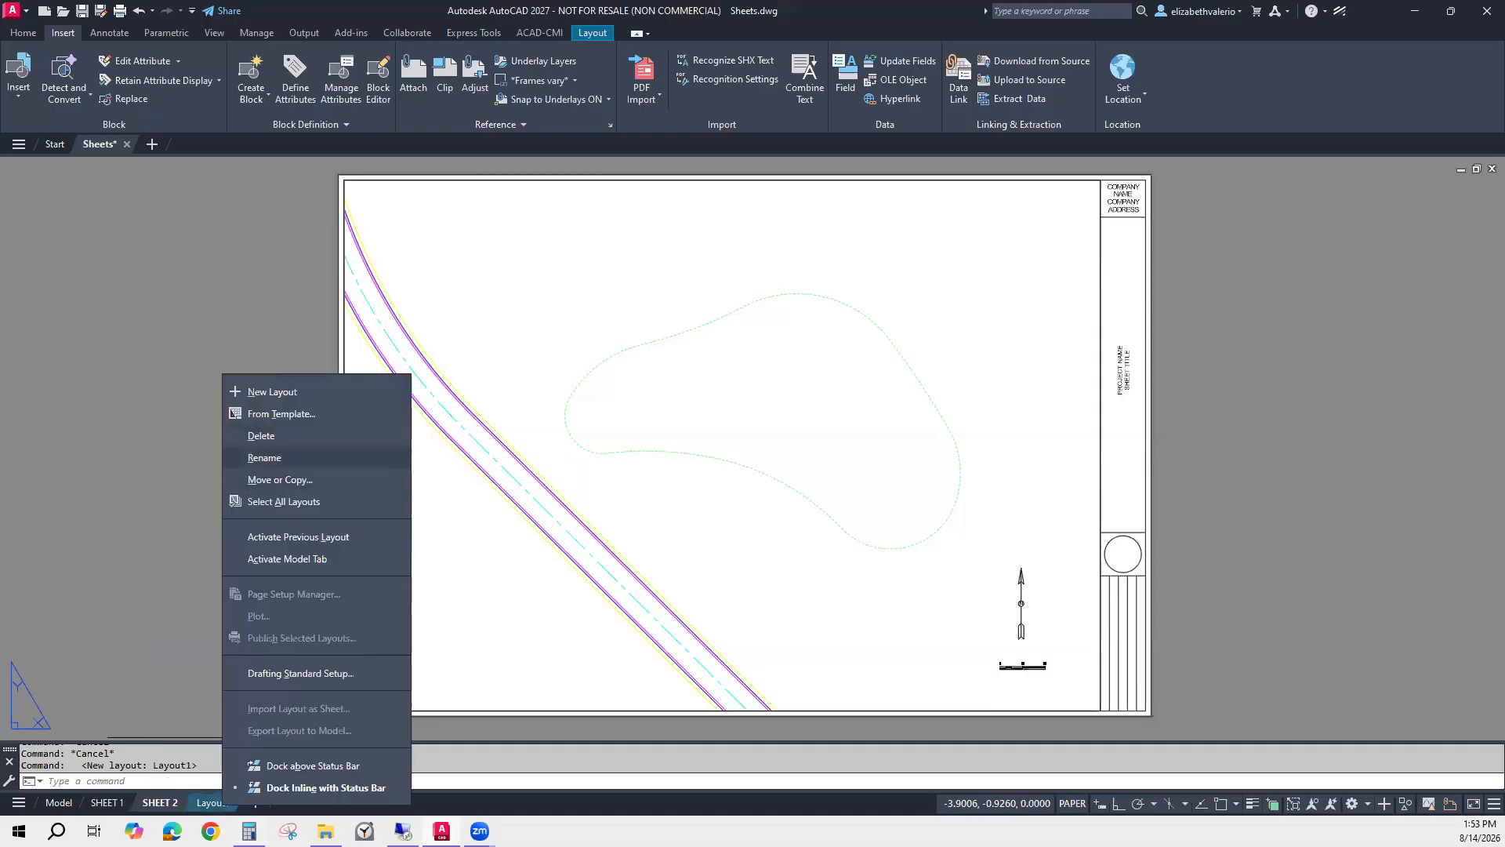
{"action": "left_click", "coordinate": [278, 458]}
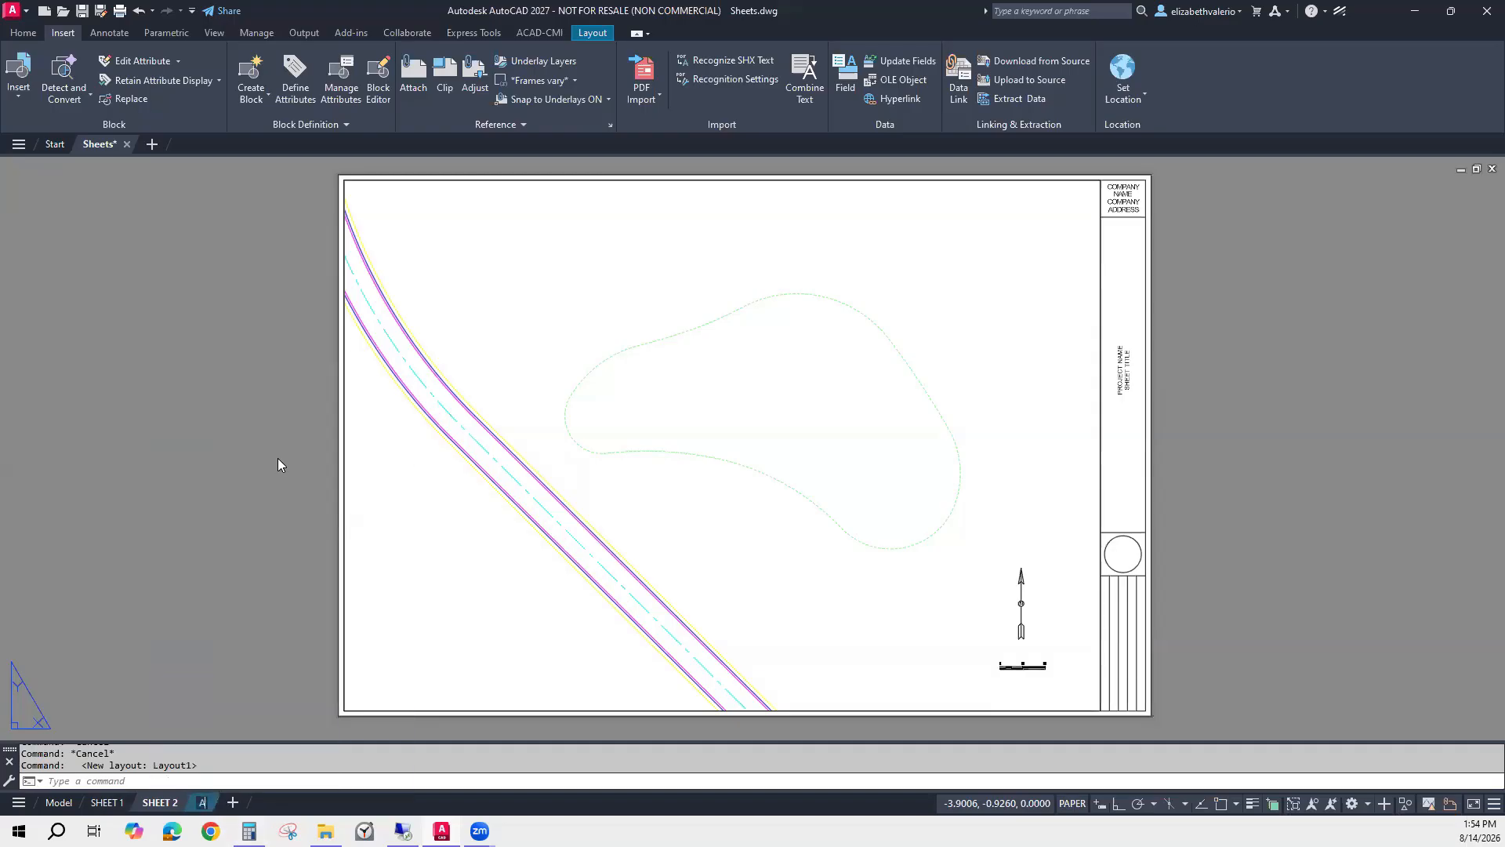
{"action": "type", "text": "A"}
{"action": "type", "text": "SHEET 3"}
{"action": "key", "text": "Return"}
Open the SHEET 3 layout and delete its default viewport.
{"action": "left_click", "coordinate": [210, 802]}
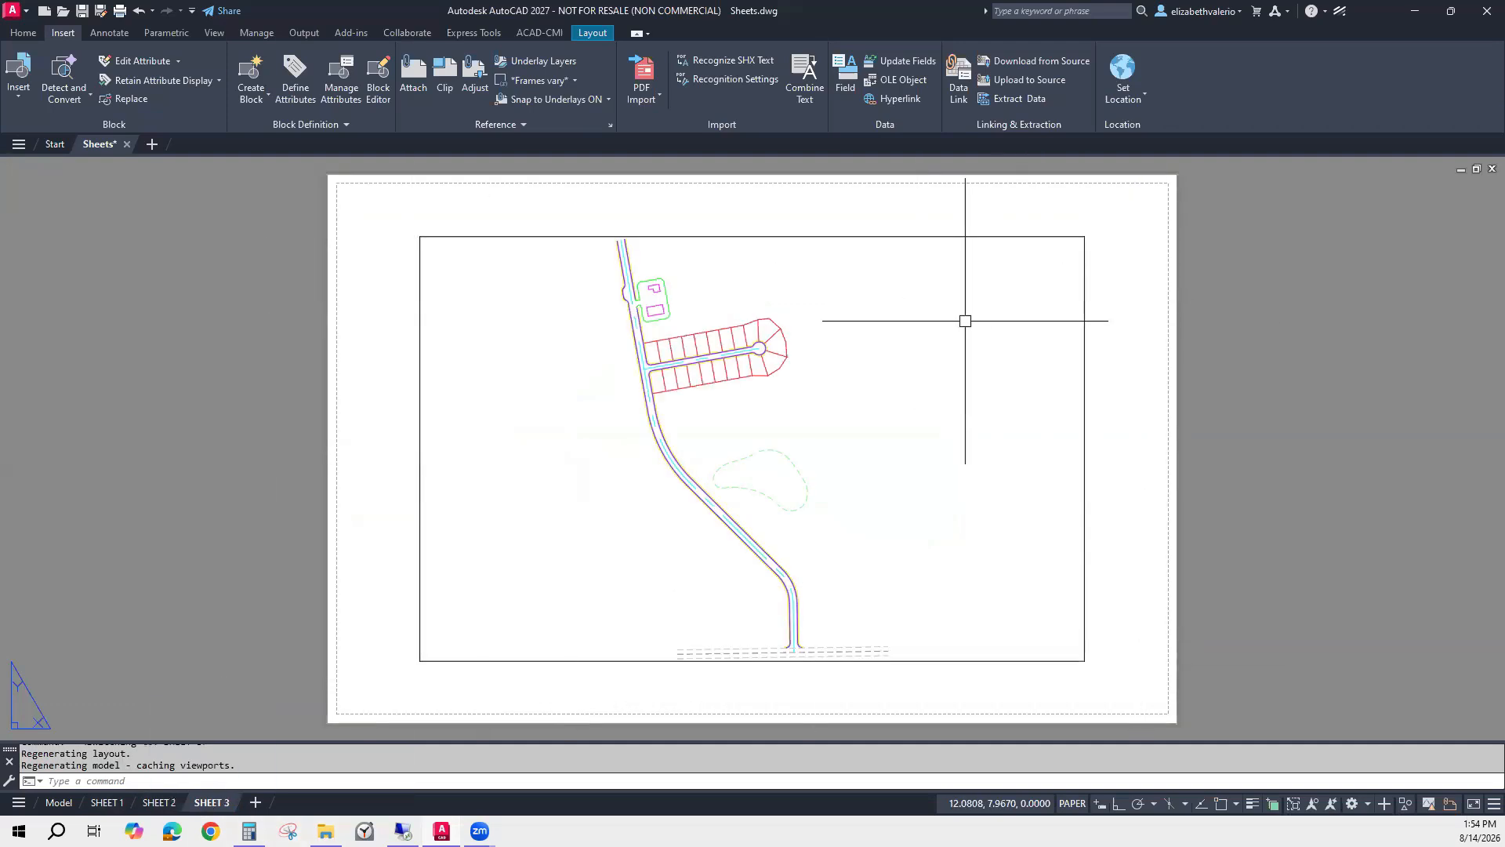
{"action": "left_click", "coordinate": [955, 236]}
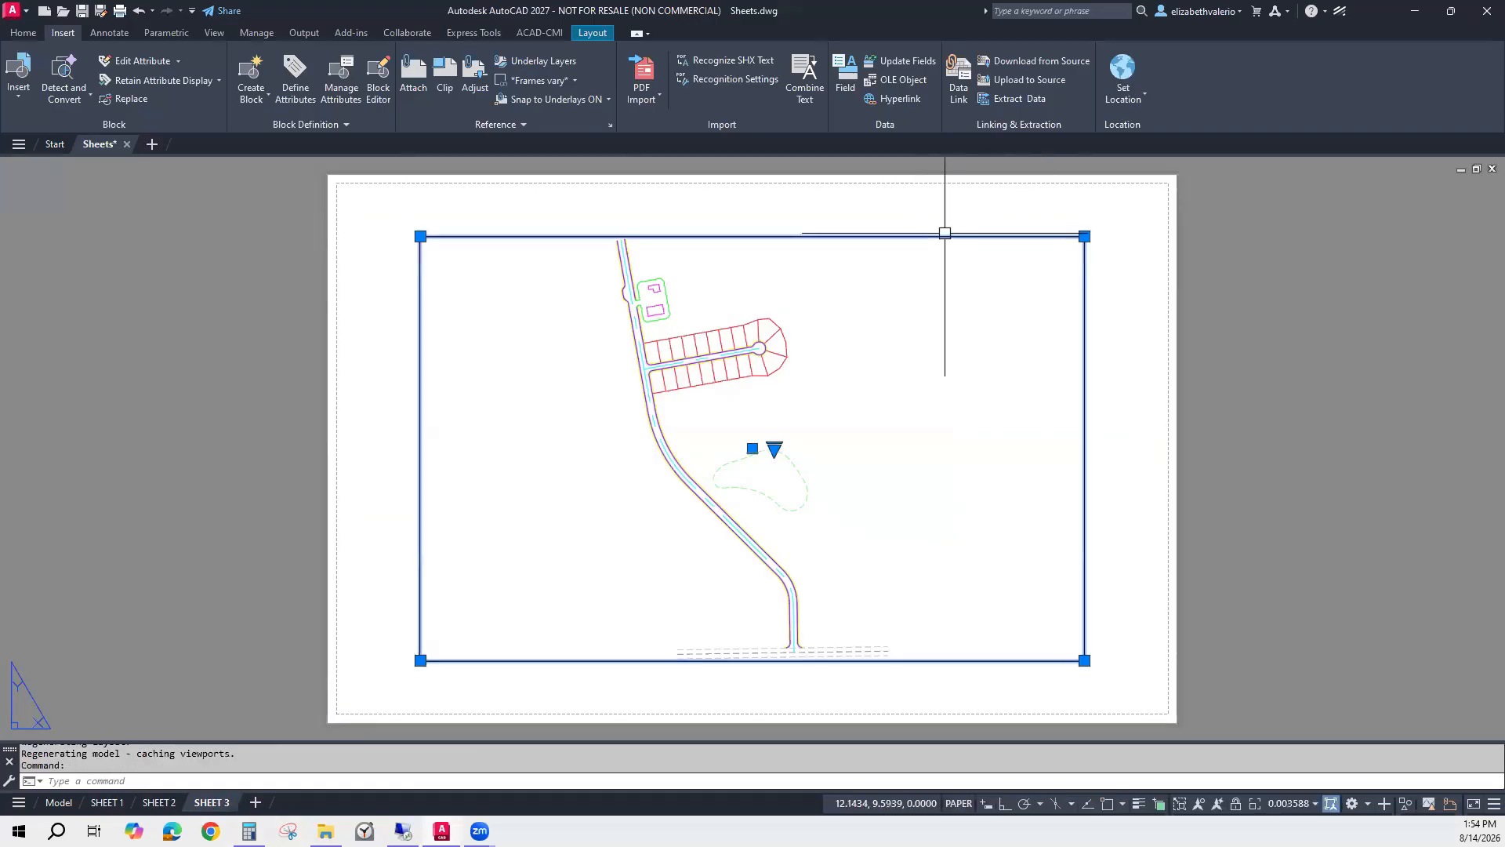
{"action": "key", "text": "Delete"}
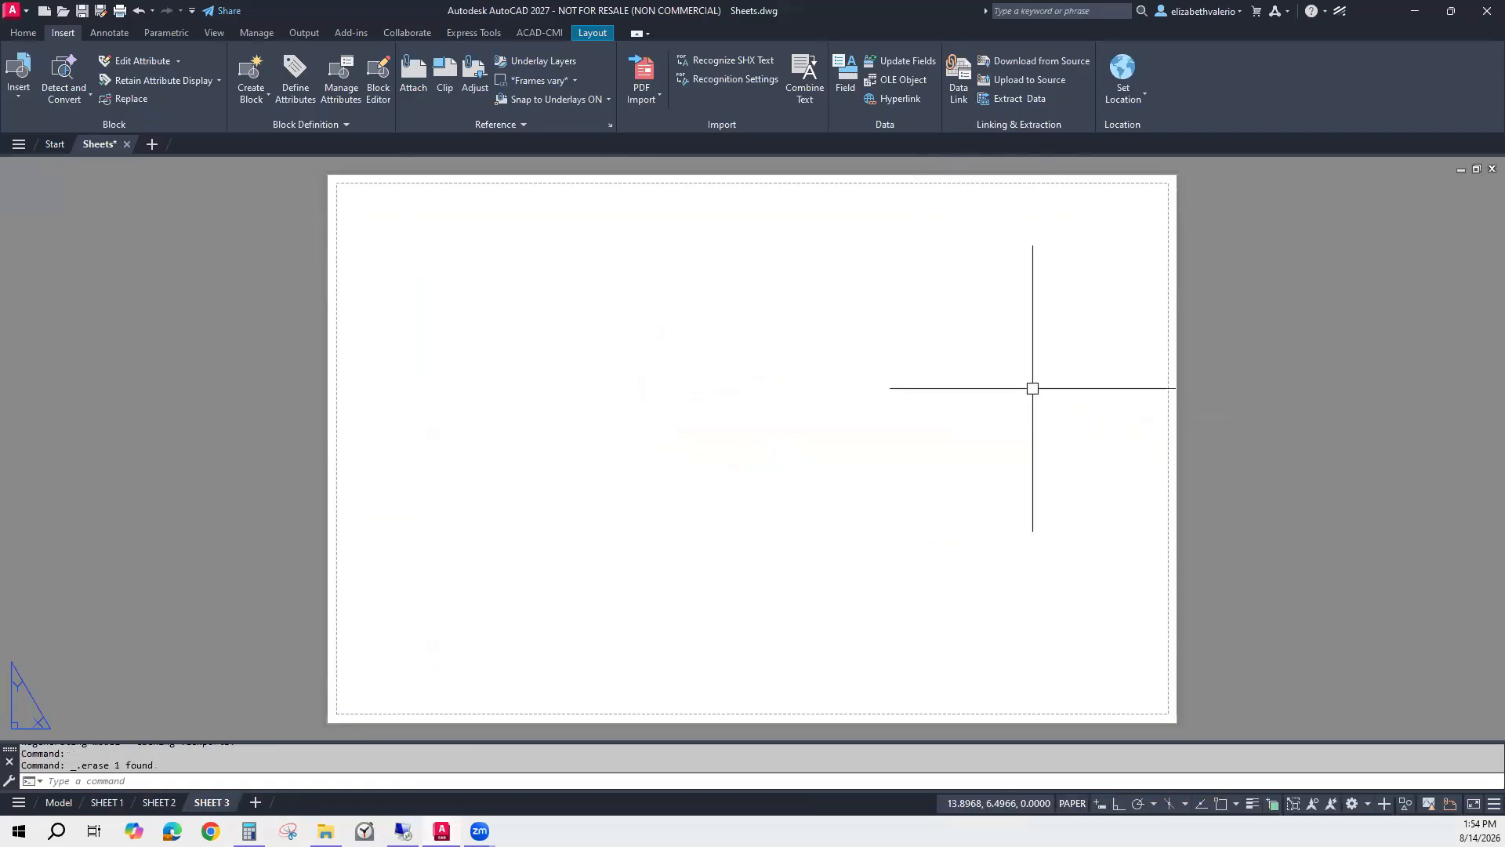
Apply the 24X36_PDF page setup to the SHEET 3 layout.
{"action": "right_click", "coordinate": [214, 804]}
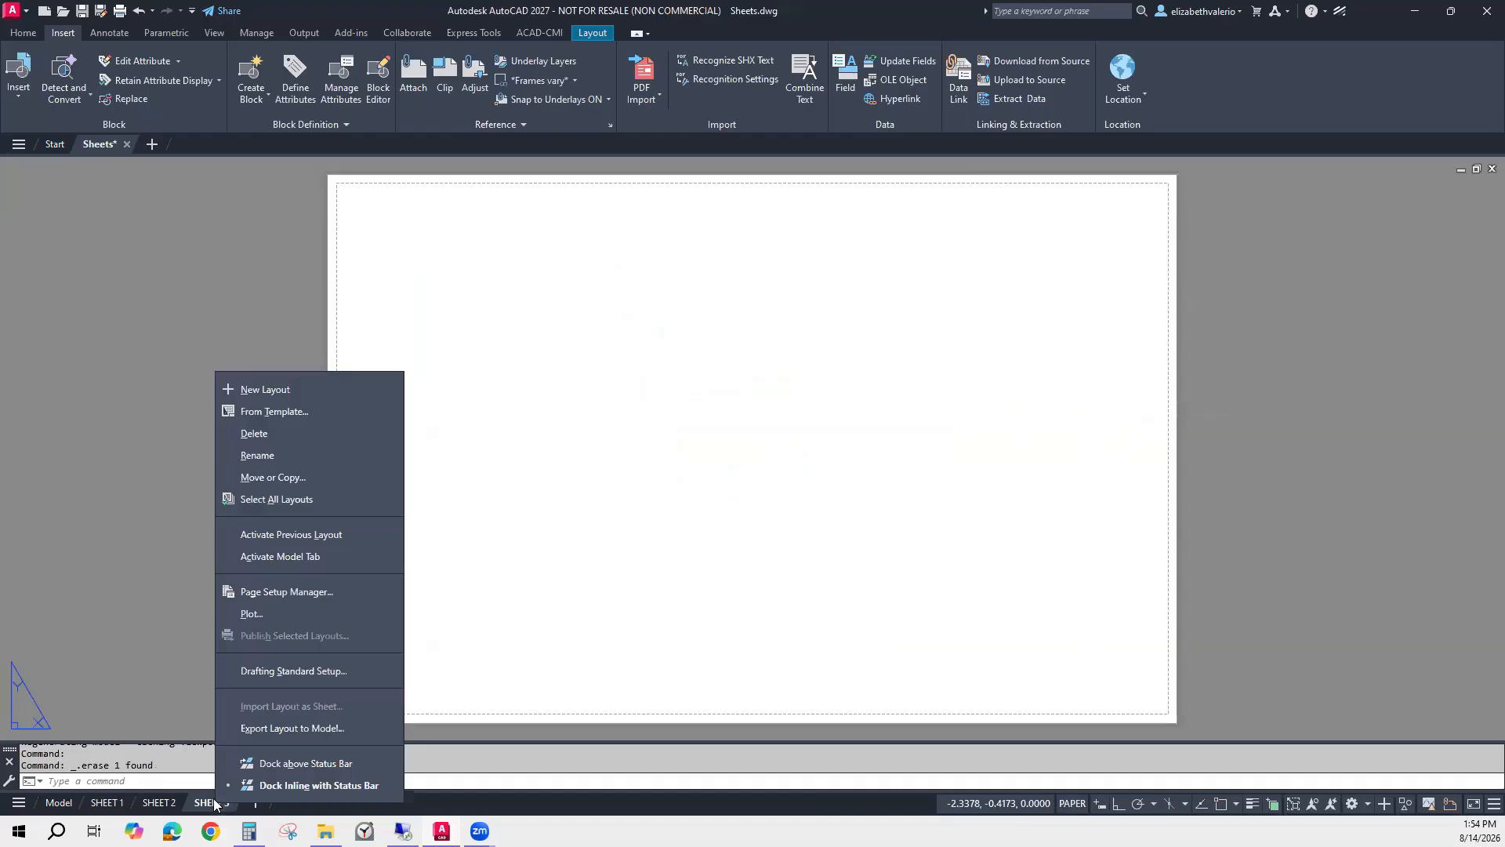
{"action": "left_click", "coordinate": [303, 593]}
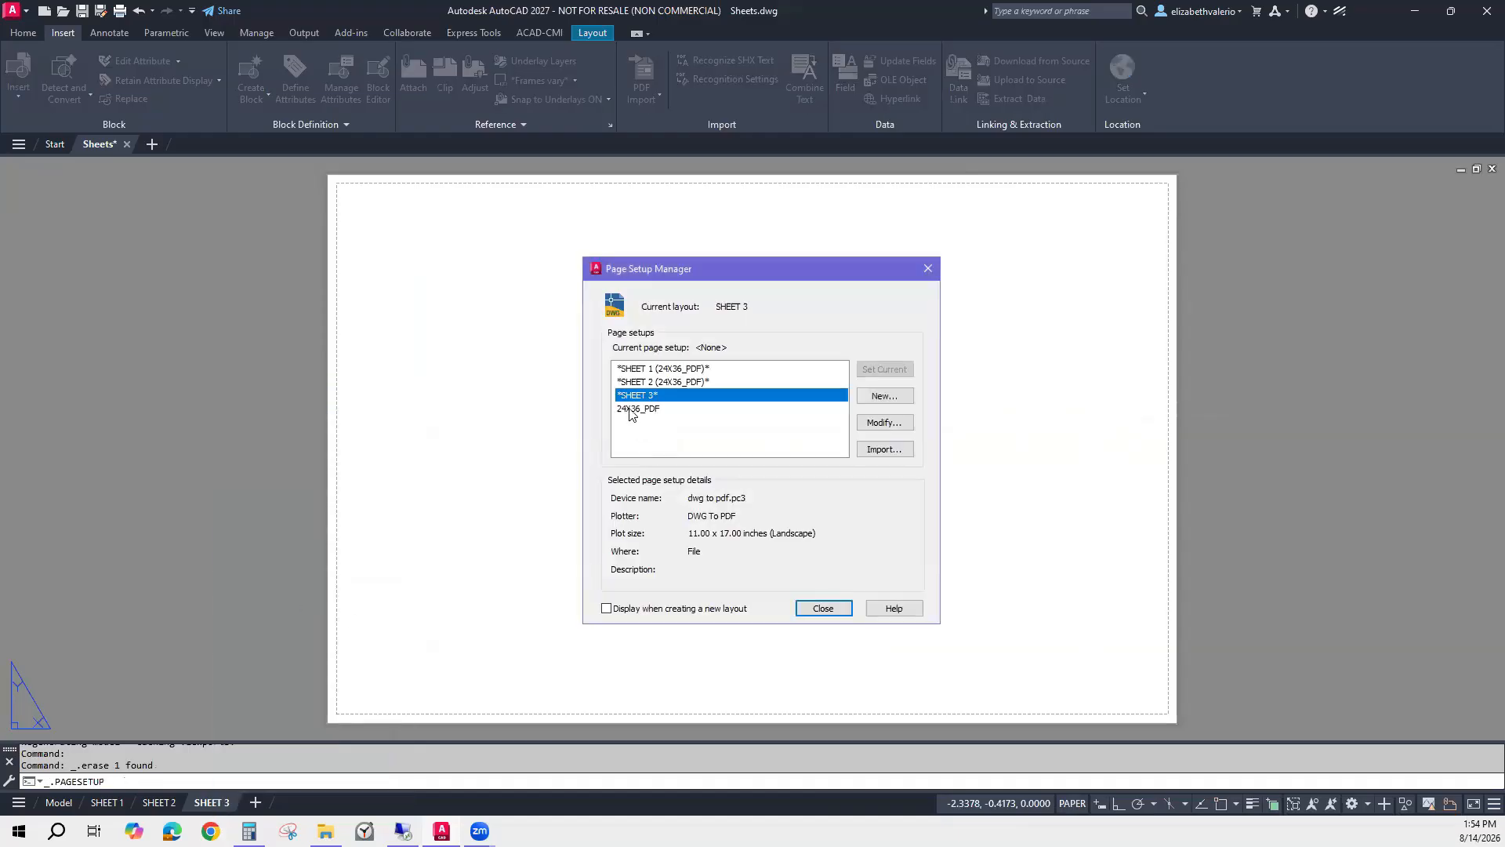
{"action": "left_click", "coordinate": [630, 410]}
{"action": "left_click", "coordinate": [884, 369]}
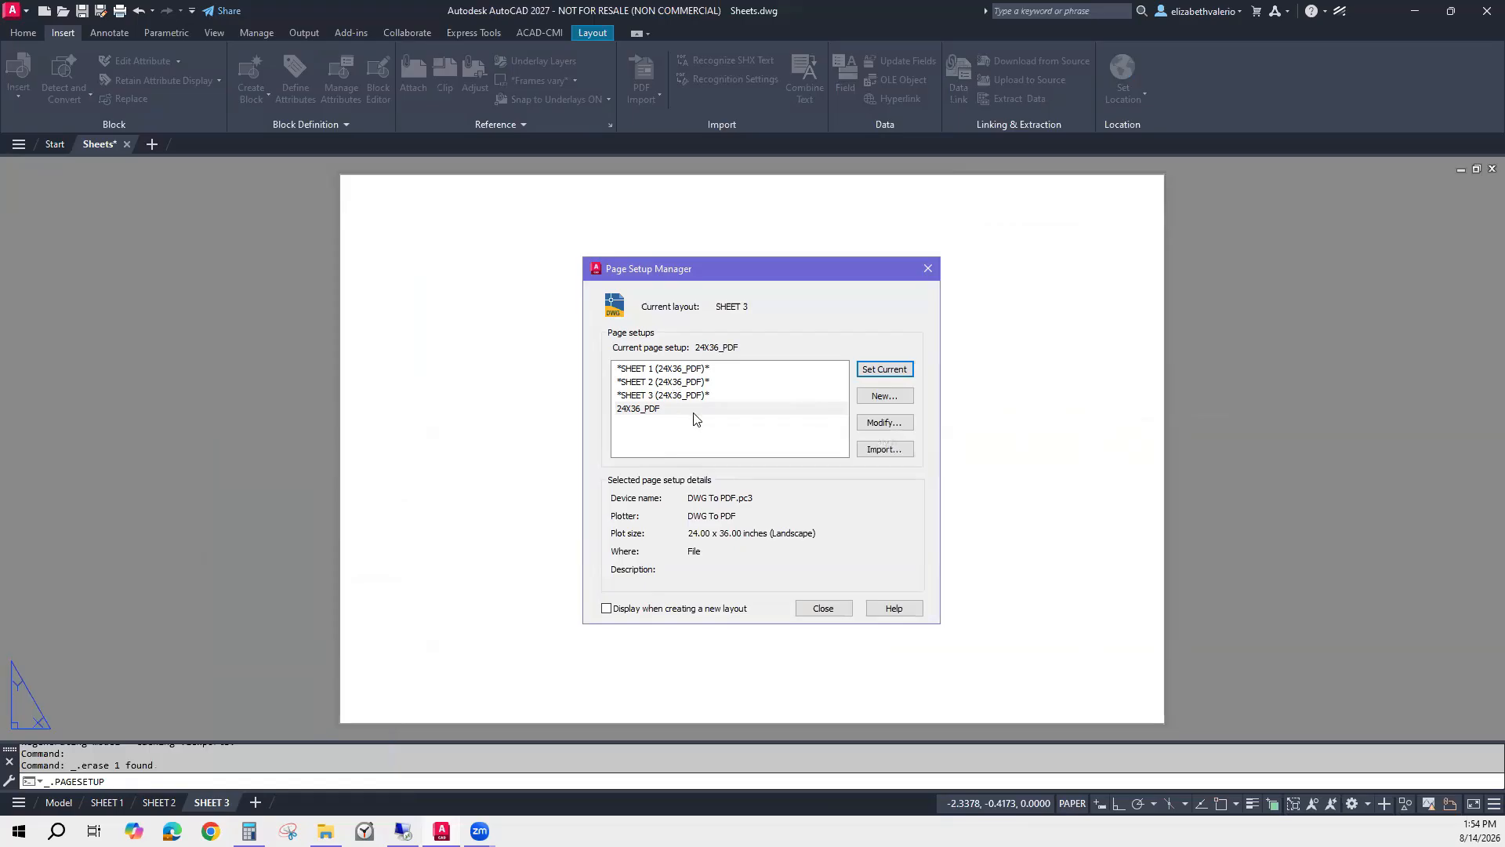
{"action": "left_click", "coordinate": [823, 608]}
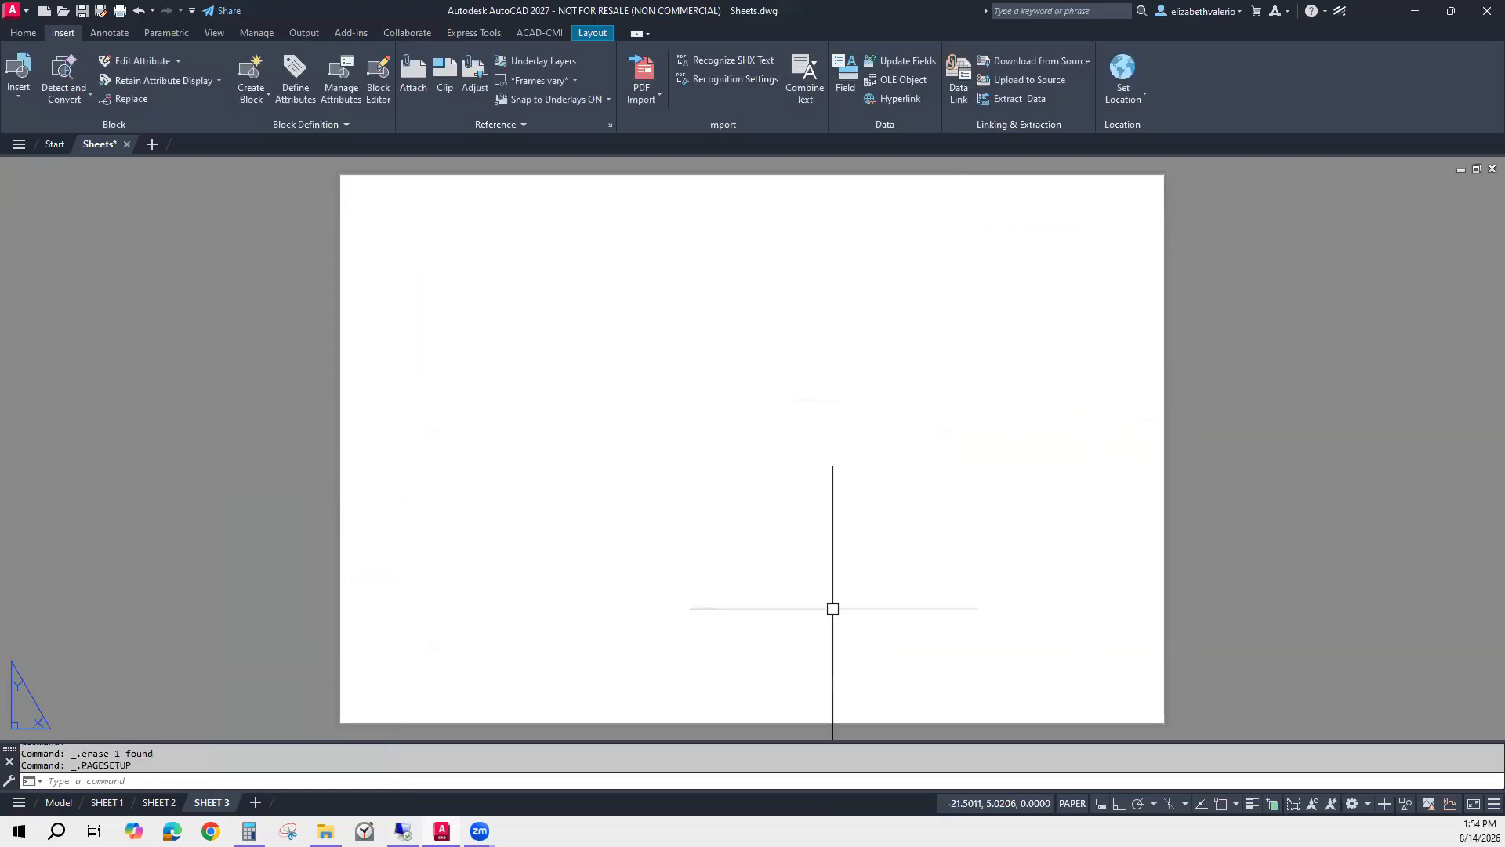
Attach the TB 11X17 title block to SHEET 3 as an overlay xref at 0,0,0 with scale 1.
{"action": "type", "text": "xr"}
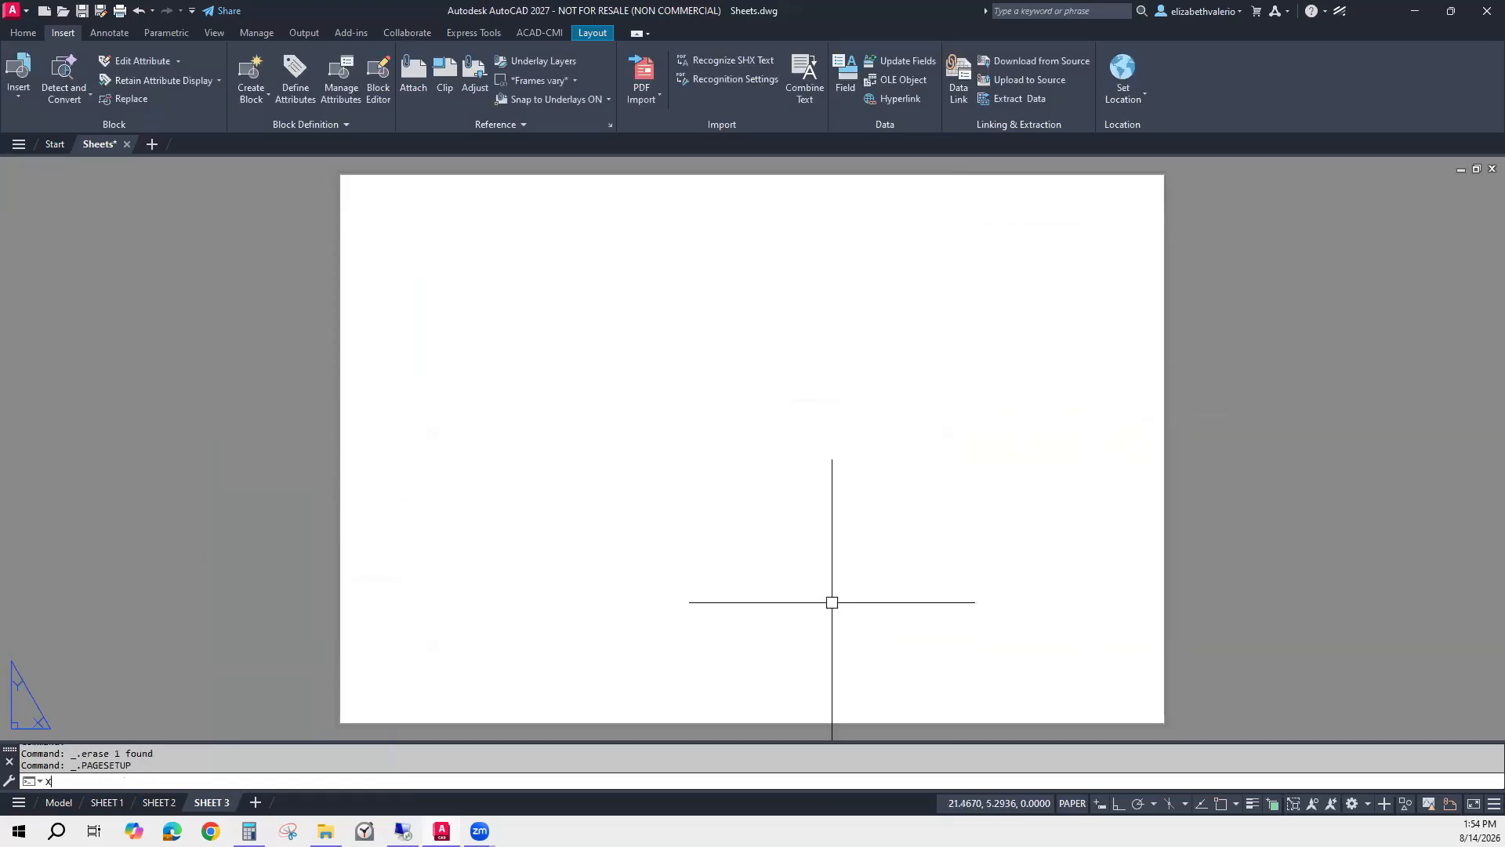
{"action": "key", "text": "Return"}
{"action": "left_click", "coordinate": [872, 336]}
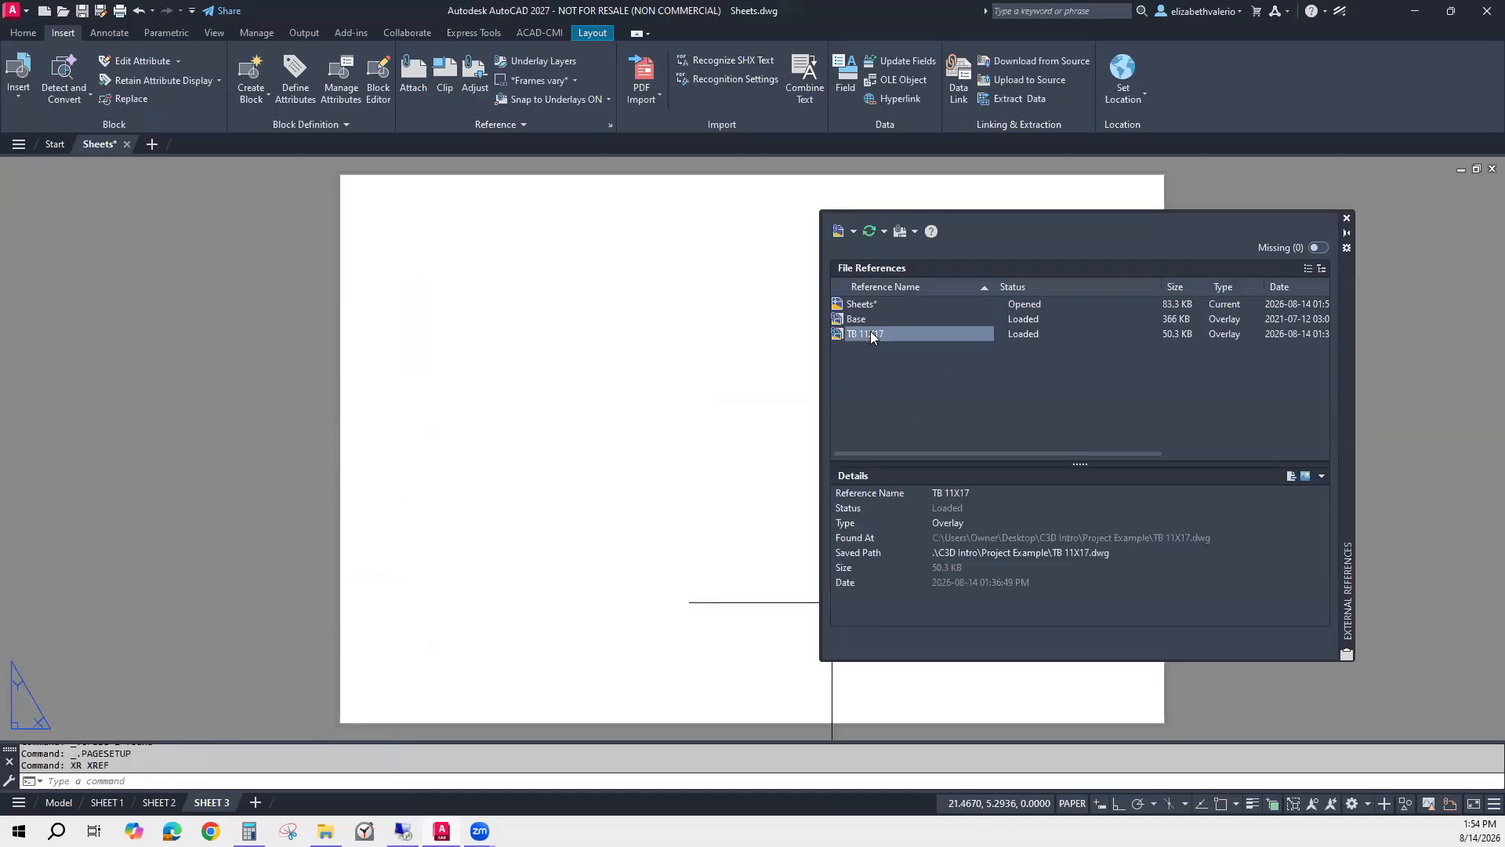
{"action": "right_click", "coordinate": [872, 335]}
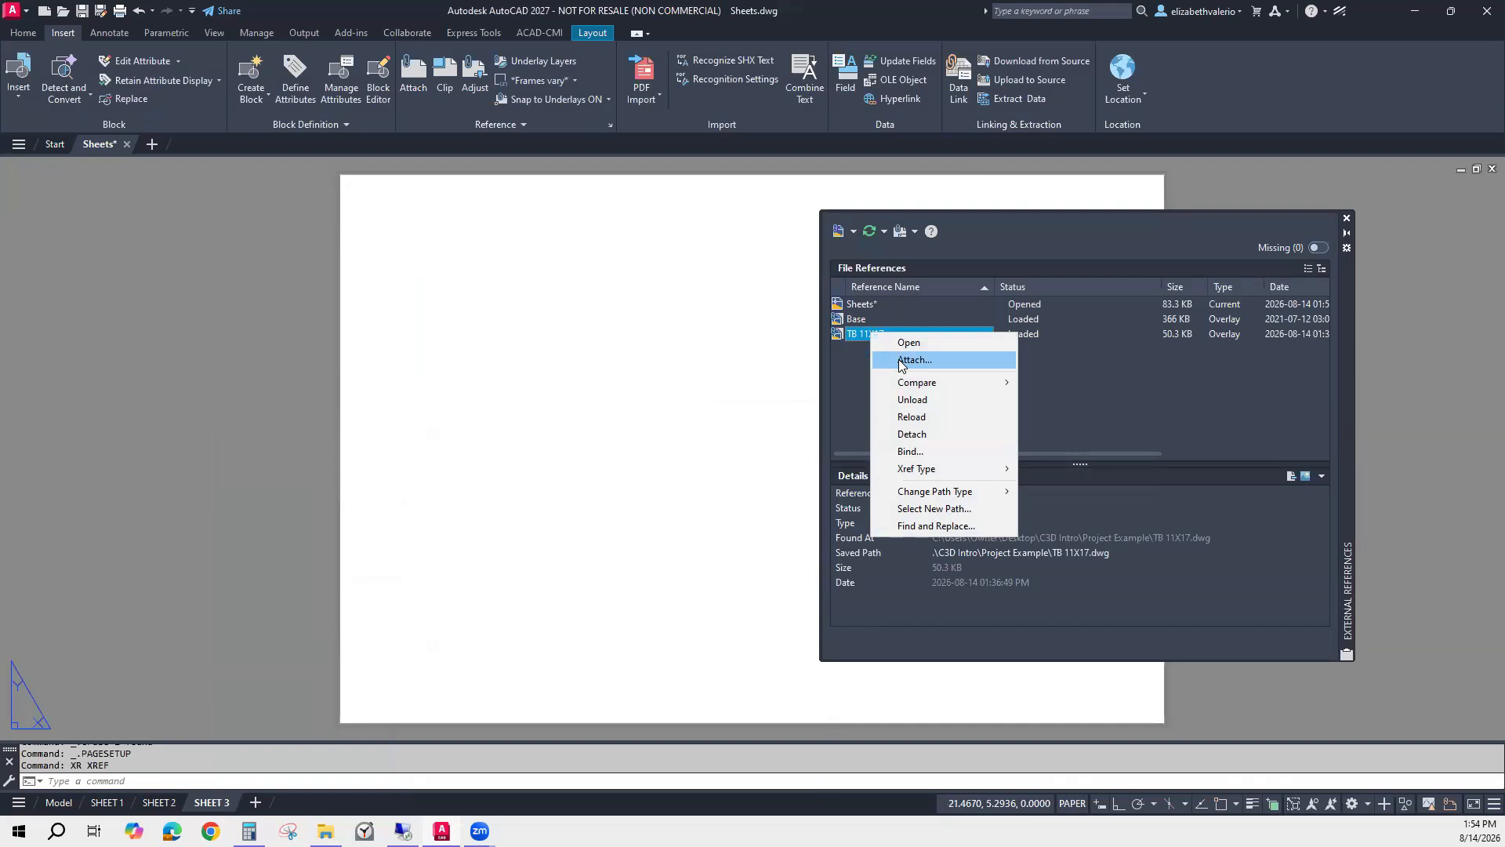
{"action": "left_click", "coordinate": [899, 360]}
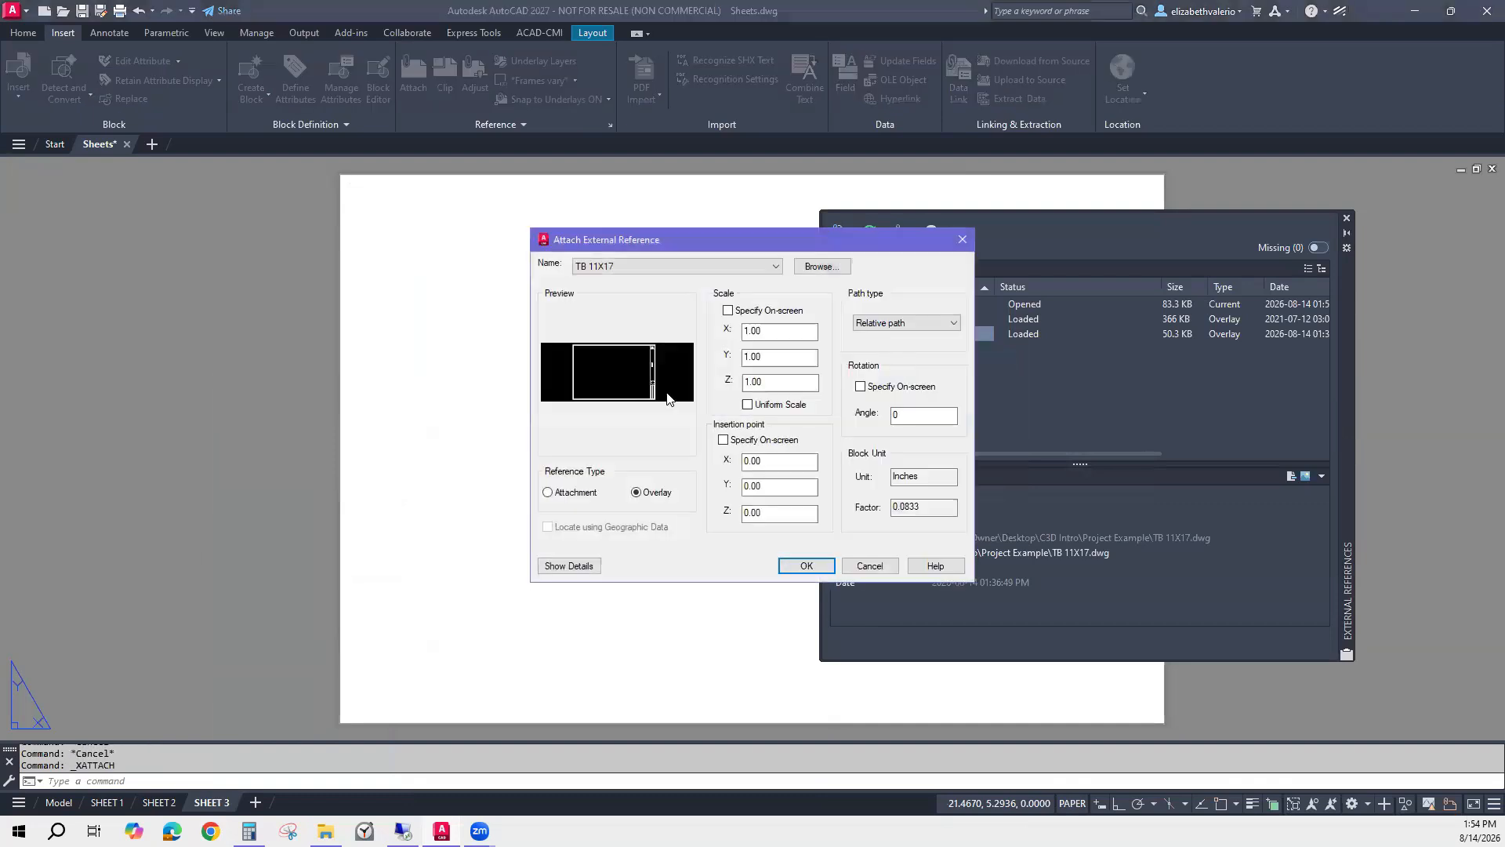
{"action": "left_click", "coordinate": [806, 565]}
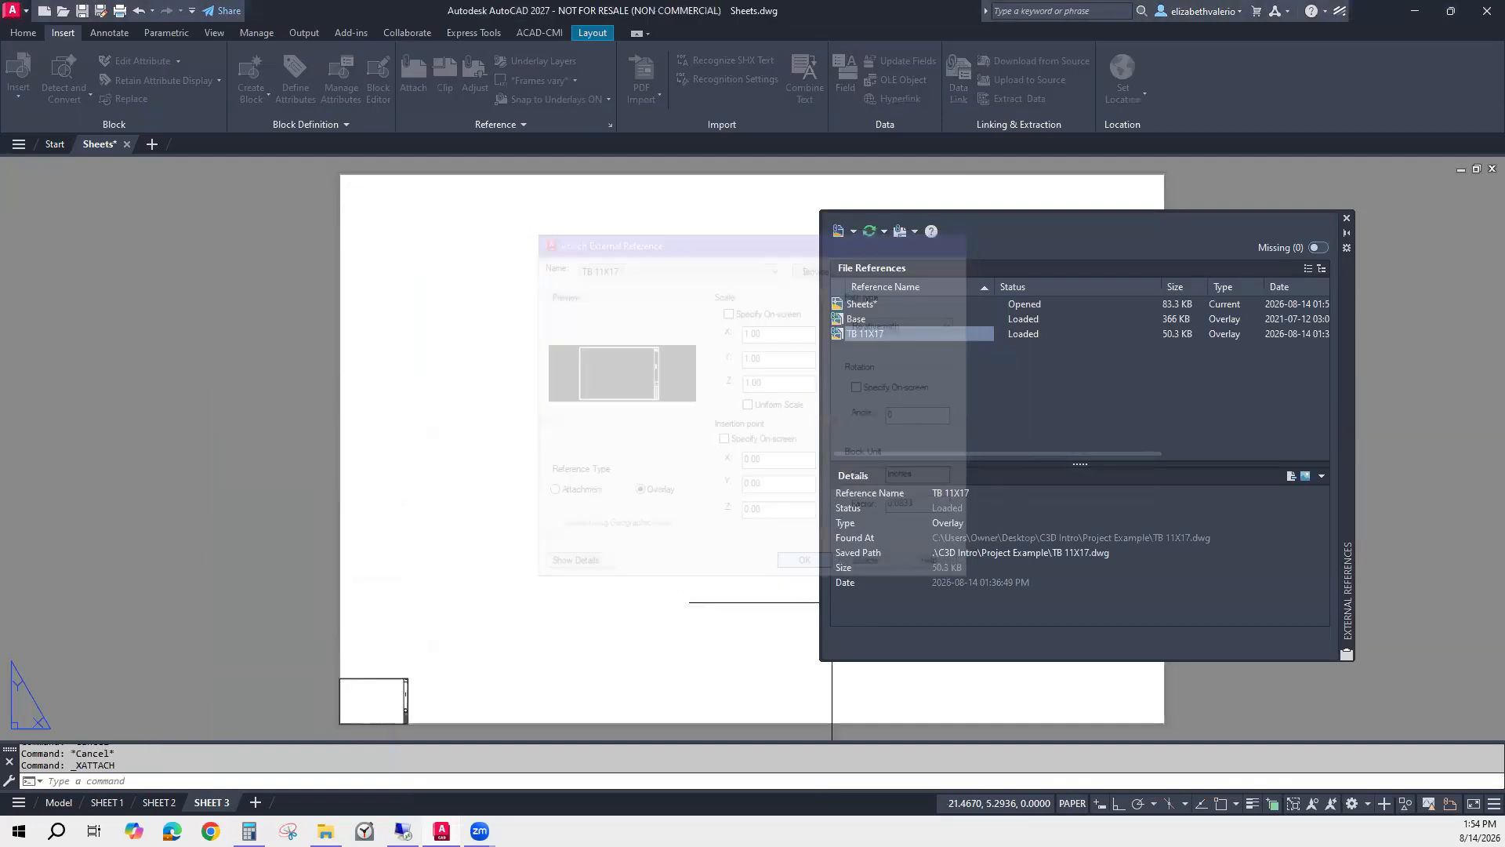
{"action": "left_click", "coordinate": [1348, 220]}
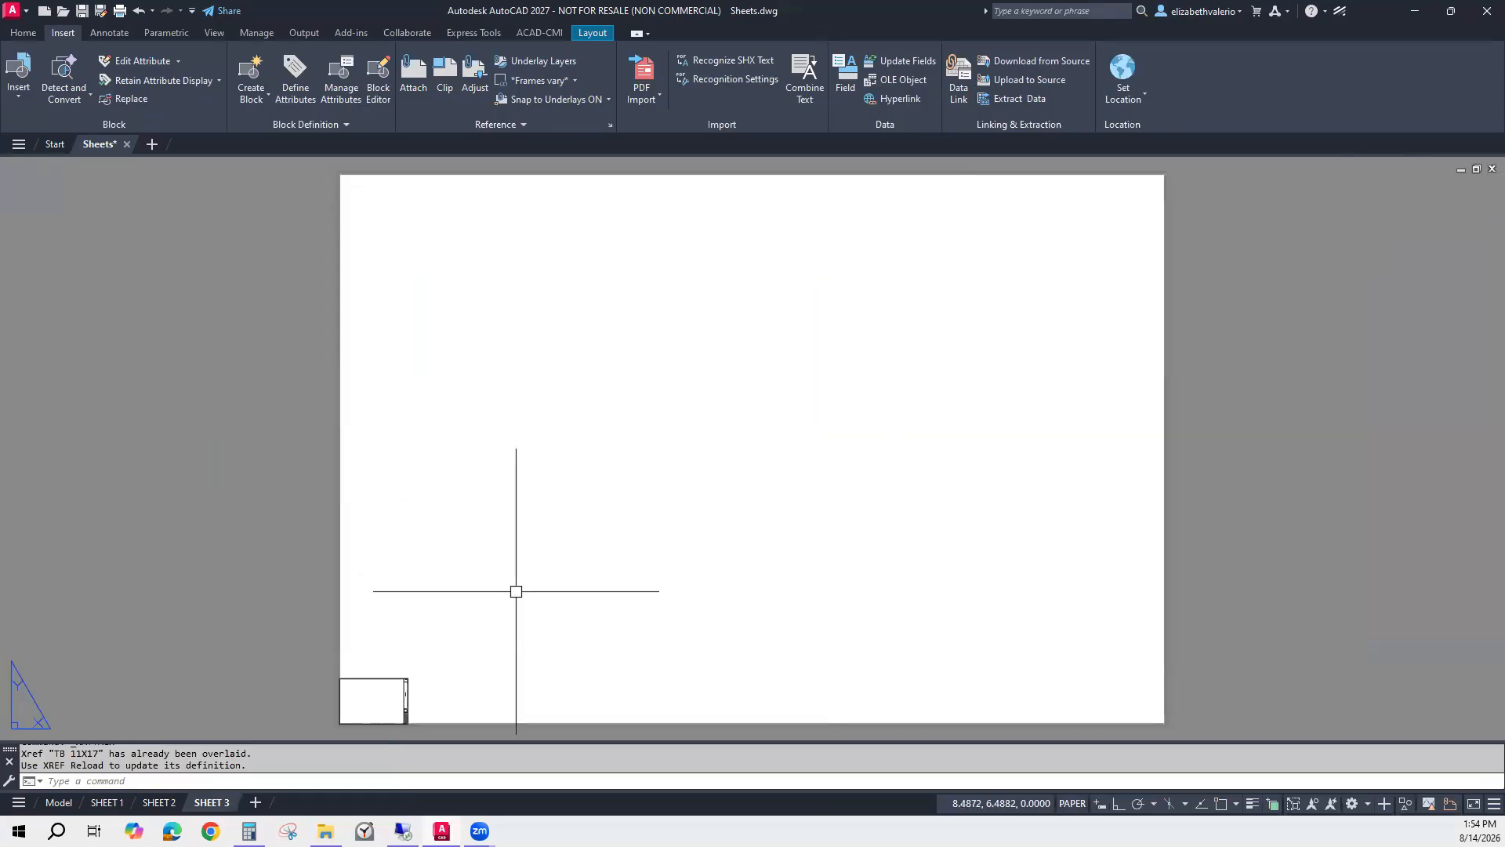
Set the SHEET 3 title block xref's X, Y and Z scale to 12 and deselect it.
{"action": "left_click", "coordinate": [394, 681]}
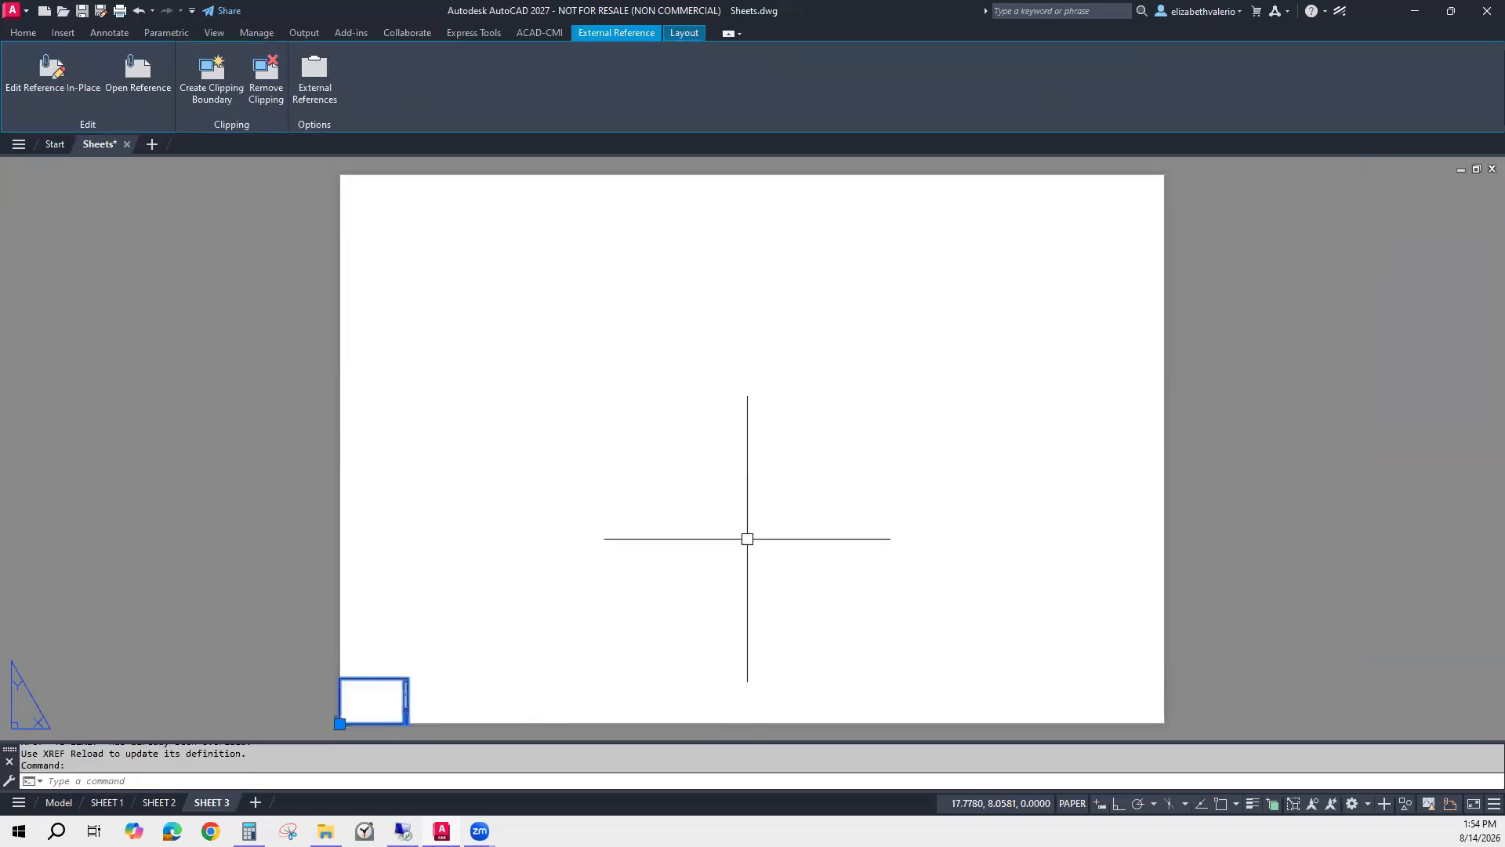
{"action": "right_click", "coordinate": [750, 534]}
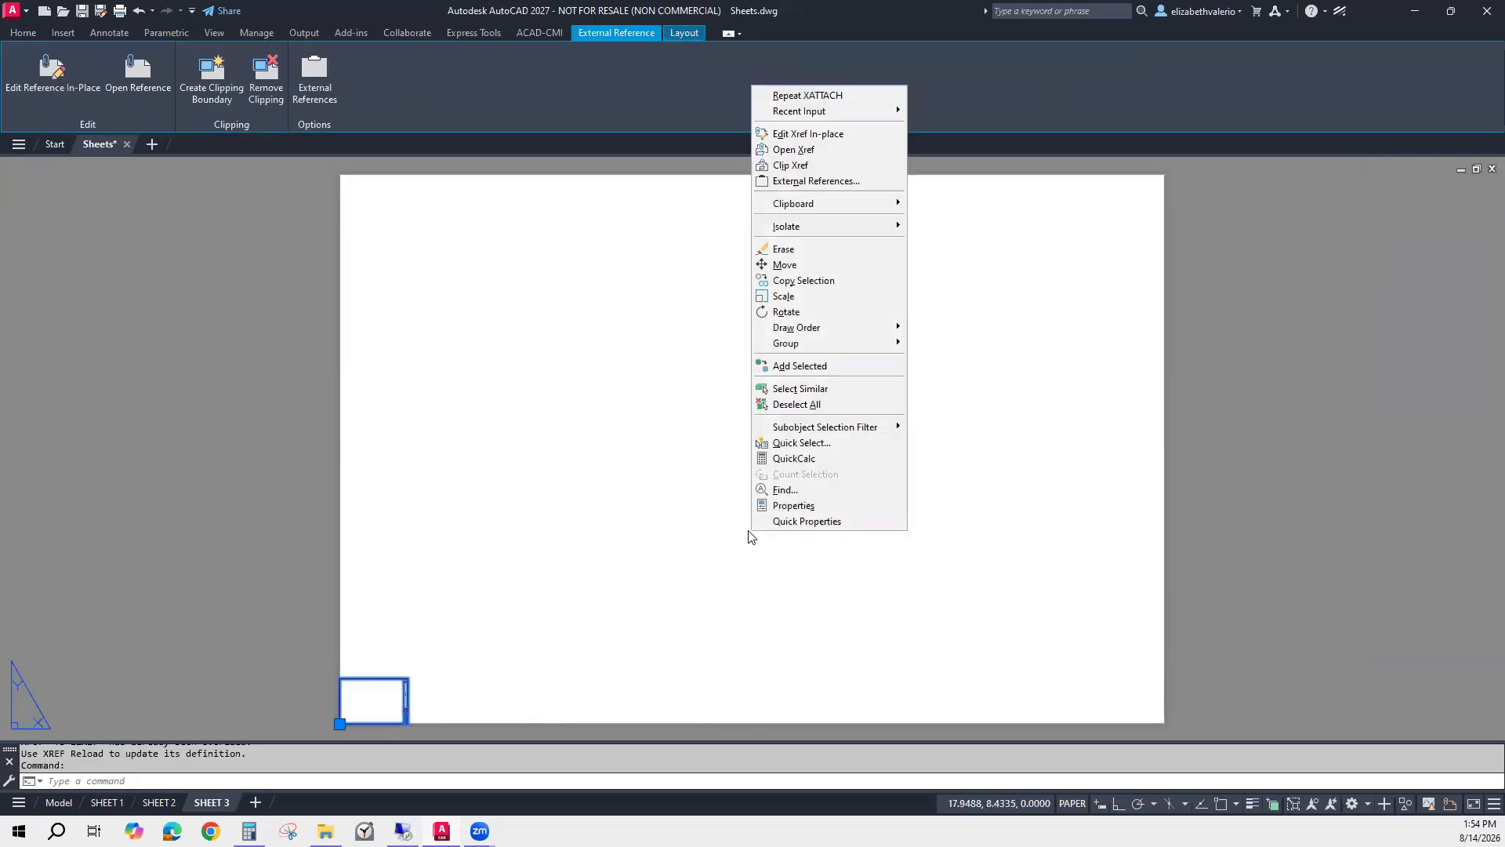
{"action": "left_click", "coordinate": [793, 505]}
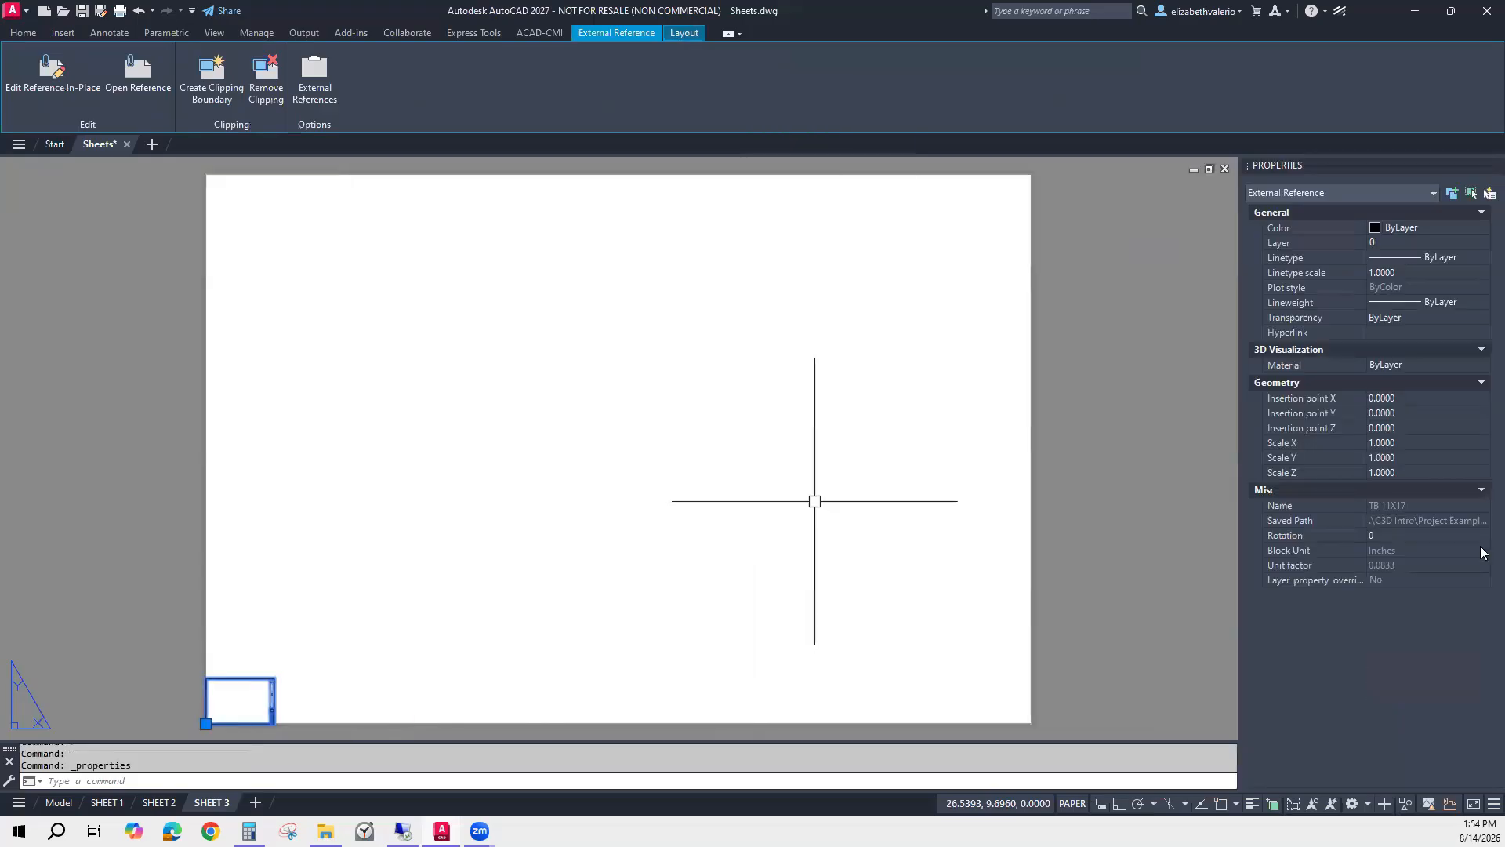
{"action": "left_click", "coordinate": [1421, 441]}
{"action": "type", "text": "12"}
{"action": "key", "text": "Tab"}
{"action": "type", "text": "12"}
{"action": "key", "text": "Tab"}
{"action": "type", "text": "1"}
{"action": "key", "text": "Return"}
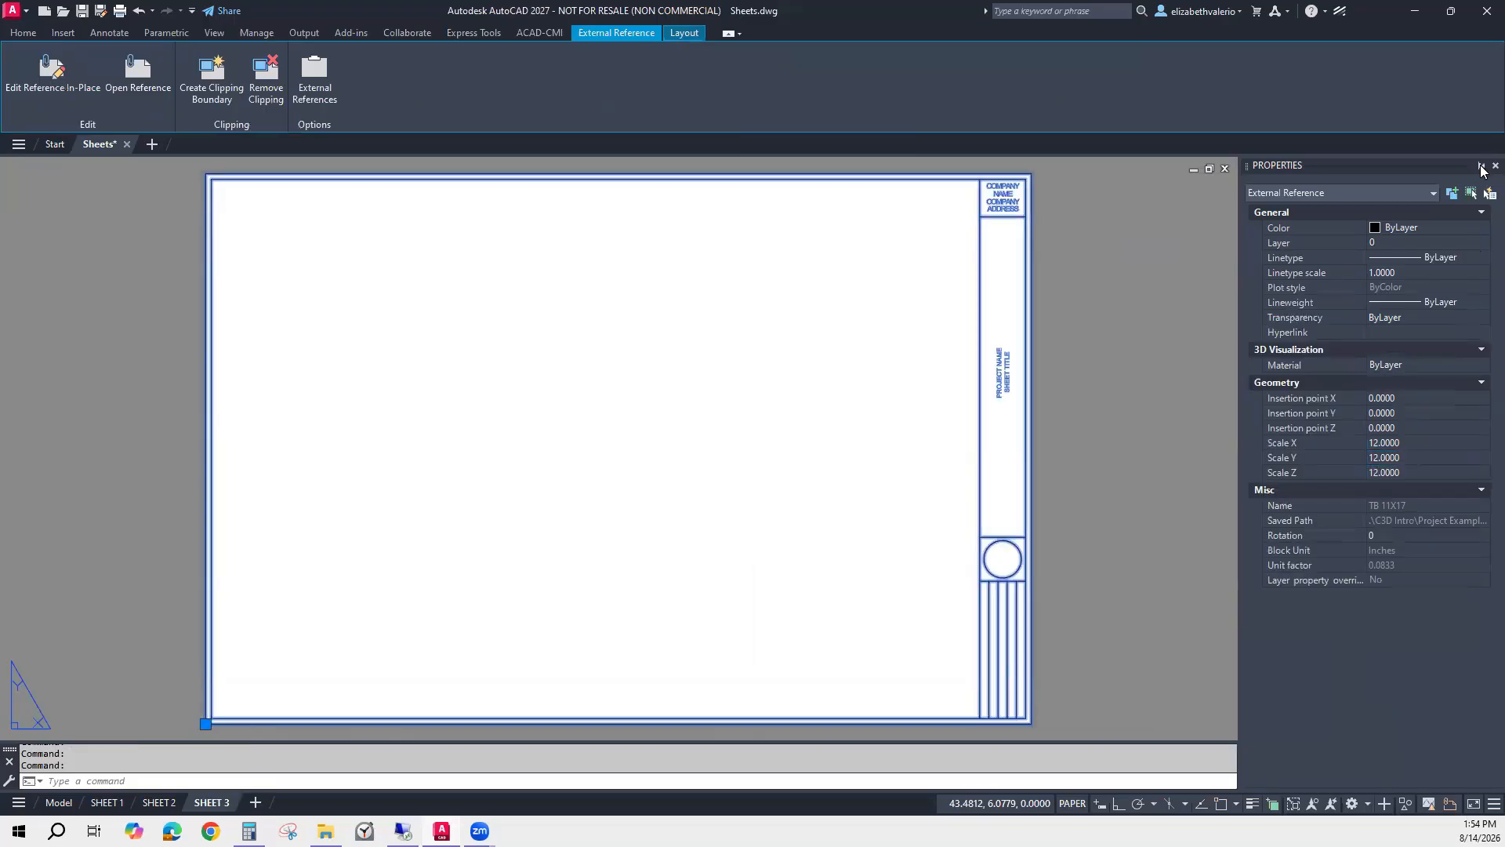
{"action": "left_click", "coordinate": [1482, 167]}
{"action": "key", "text": "Escape"}
{"action": "key", "text": "Escape"}
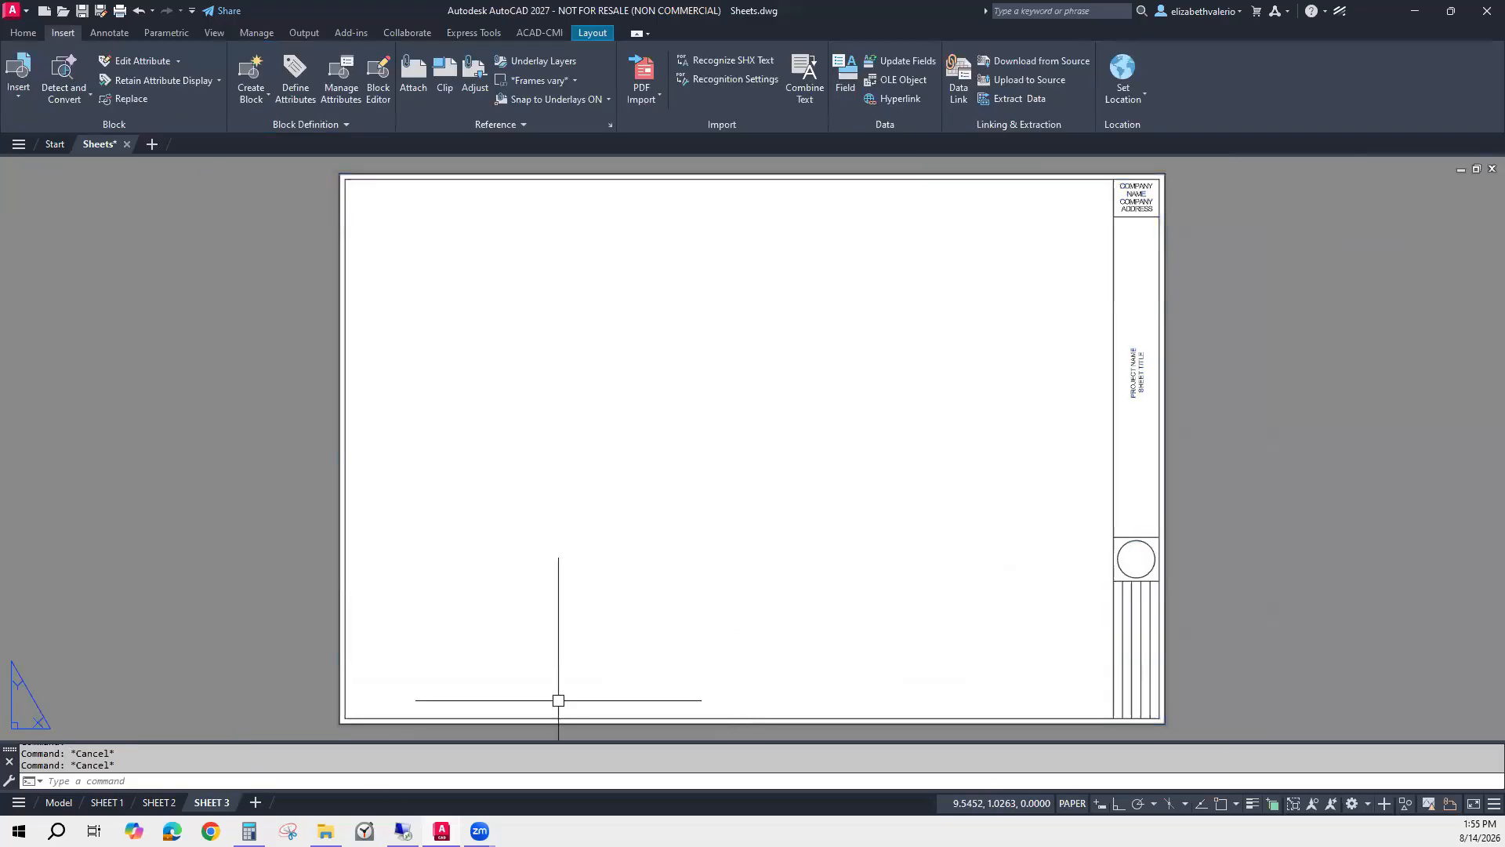
{"action": "left_click", "coordinate": [107, 803]}
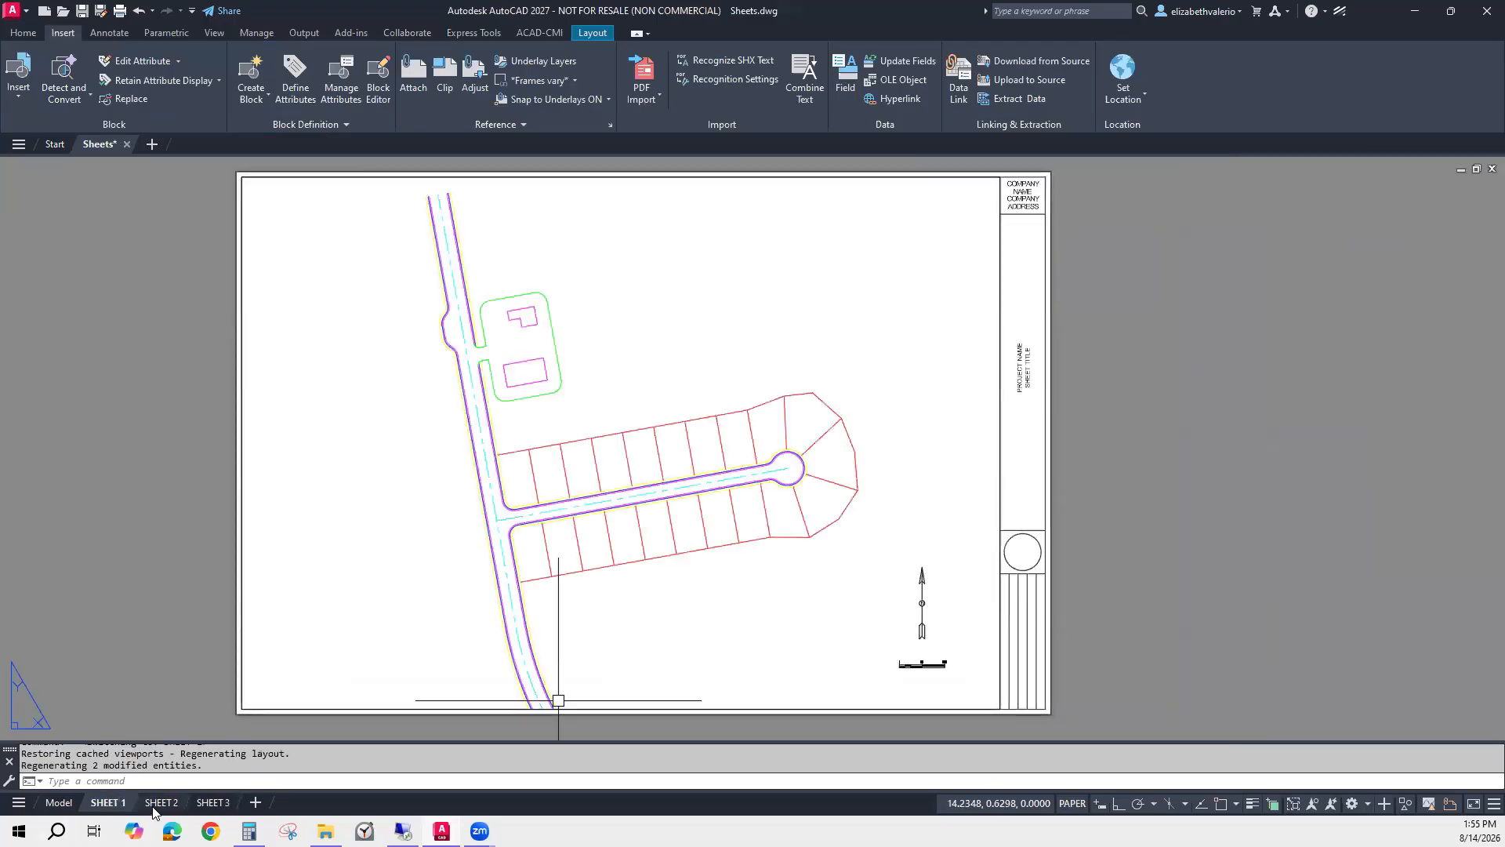
{"action": "left_click", "coordinate": [161, 802]}
{"action": "left_click", "coordinate": [213, 802]}
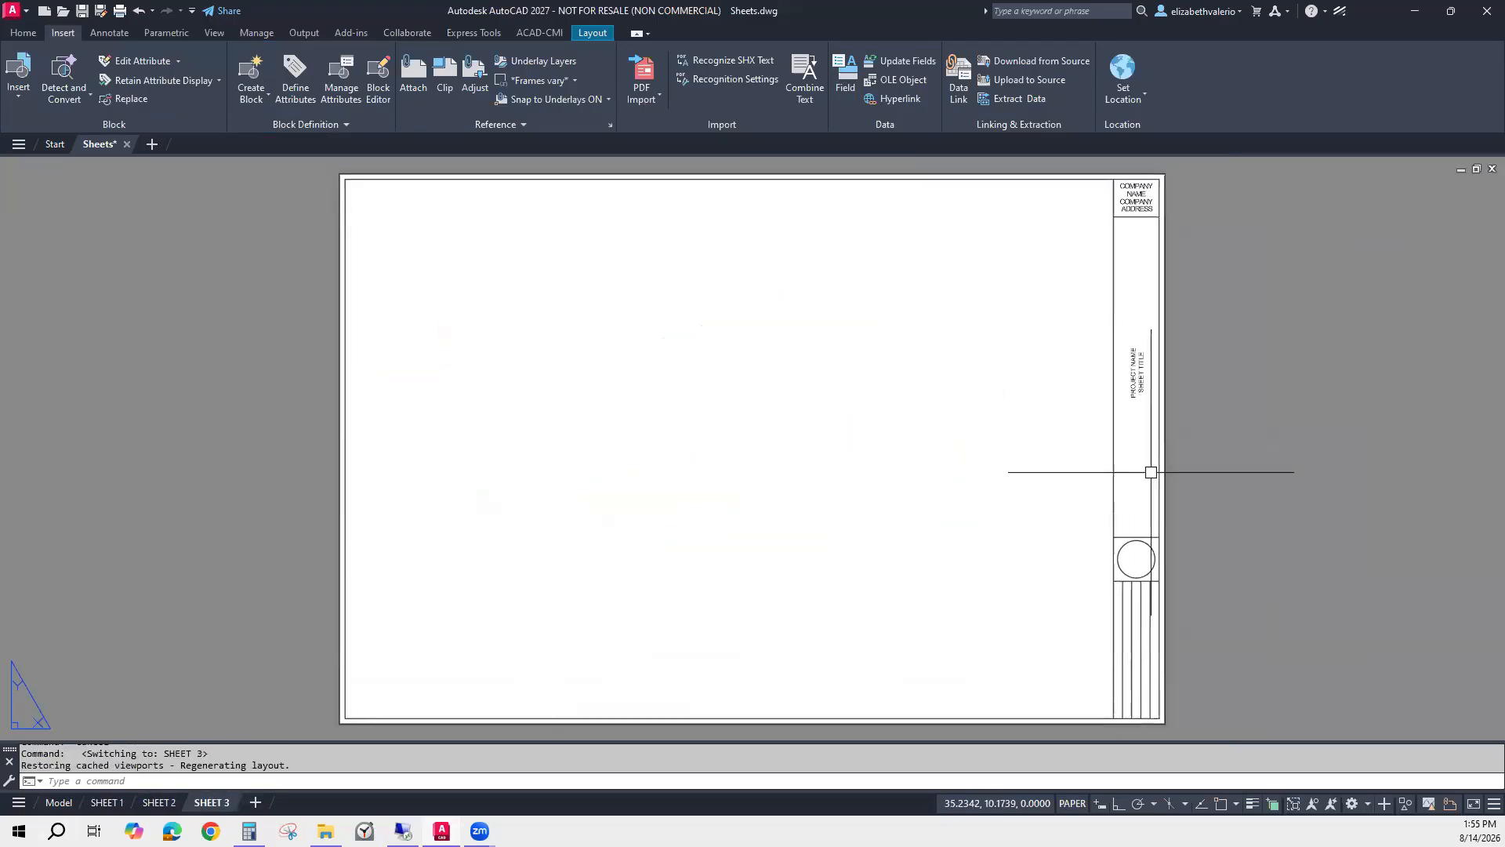
Create a rectangular viewport on SHEET 3 from the inner border's upper-left endpoint to the lower endpoint of the title block's dividing line.
{"action": "middle_click_drag", "start_coordinate": [991, 463], "coordinate": [949, 459]}
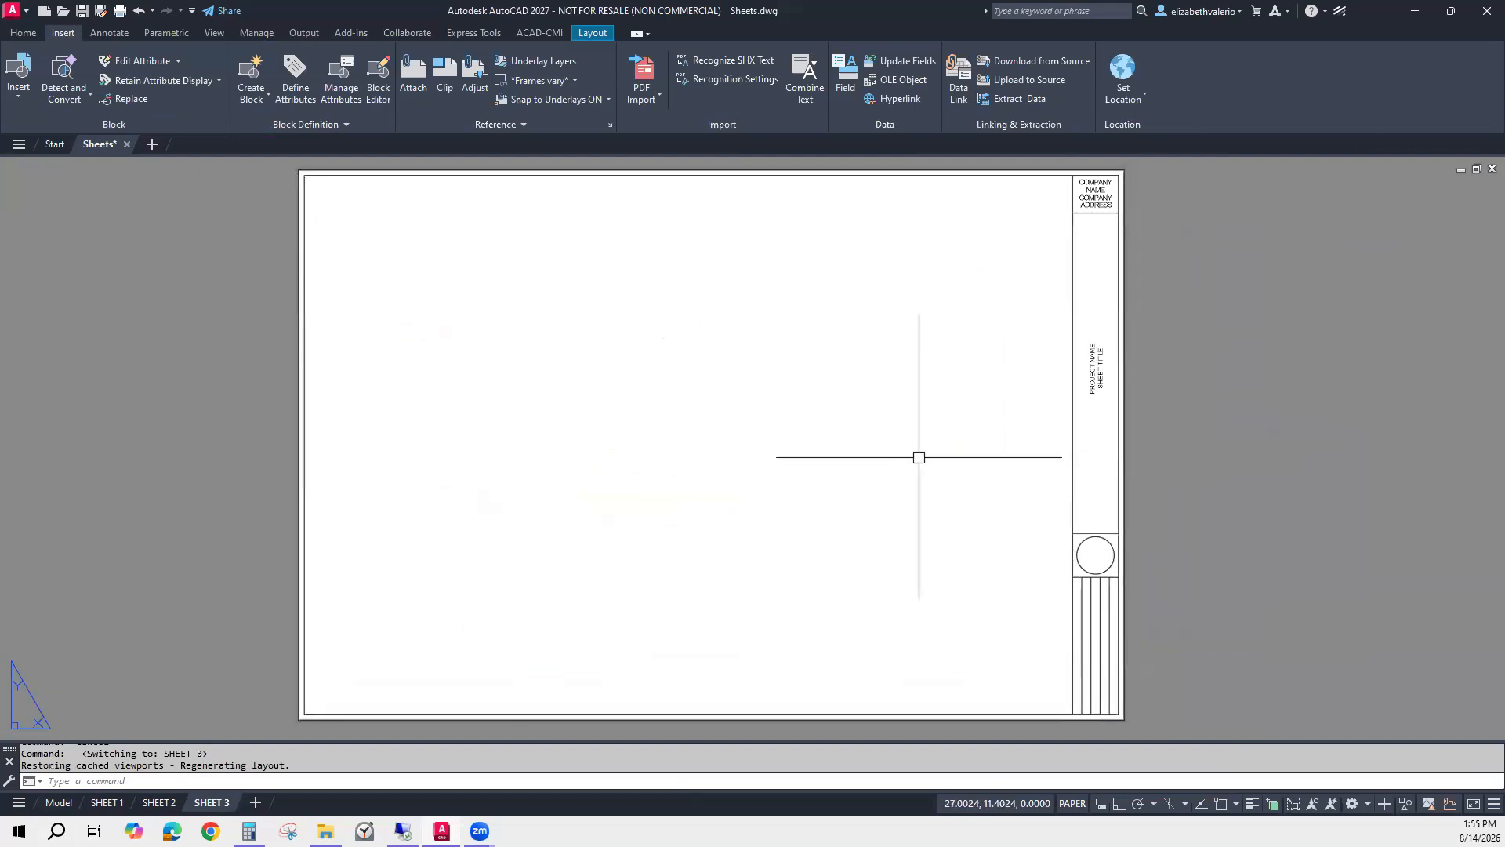
{"action": "left_click", "coordinate": [592, 33]}
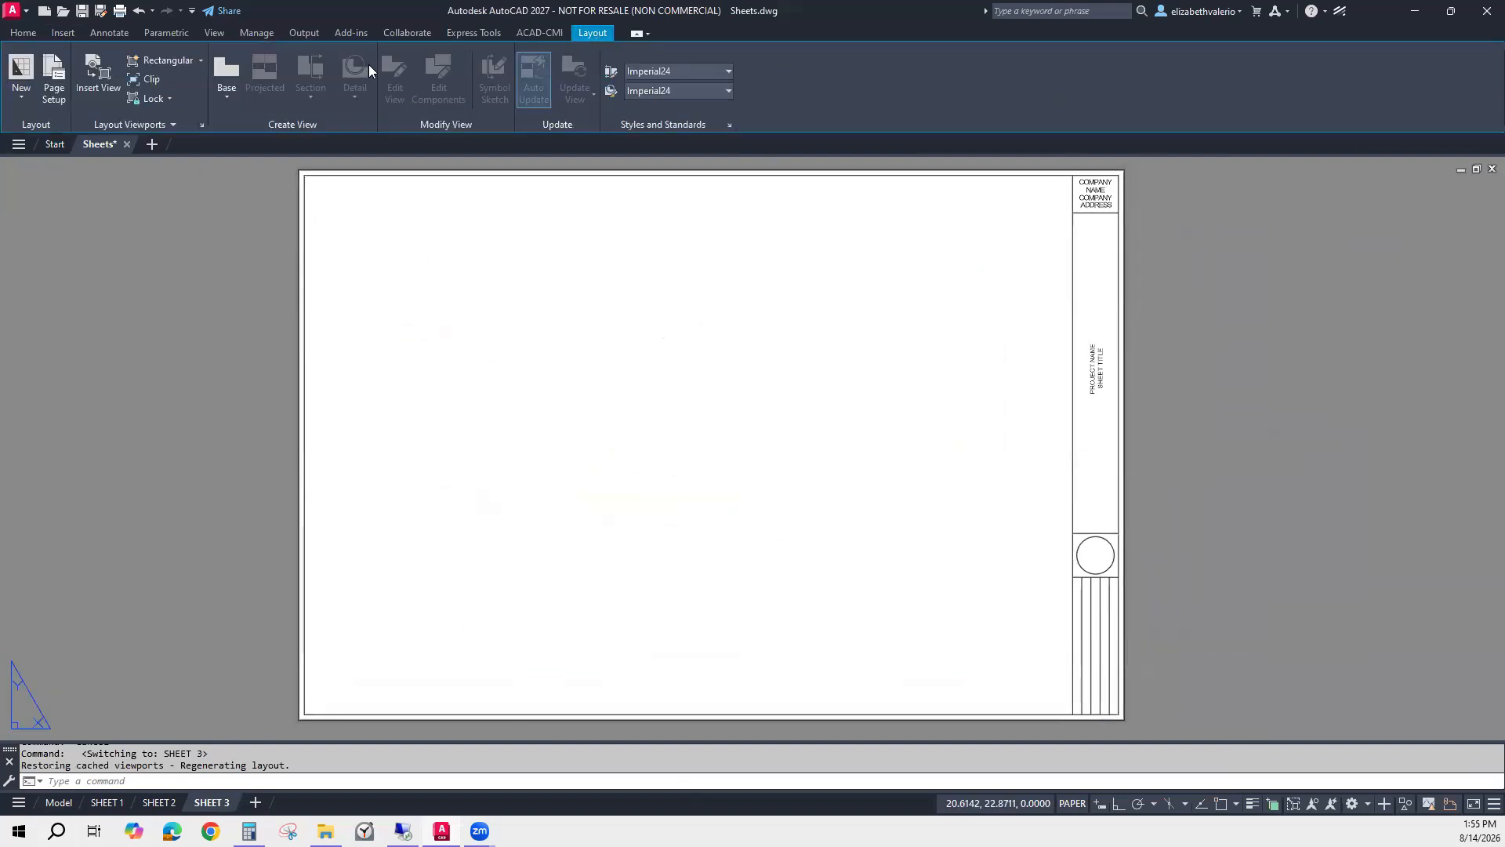
{"action": "left_click", "coordinate": [177, 63]}
{"action": "type", "text": "END"}
{"action": "key", "text": "Return"}
{"action": "left_click", "coordinate": [306, 176]}
{"action": "type", "text": "END"}
{"action": "key", "text": "Return"}
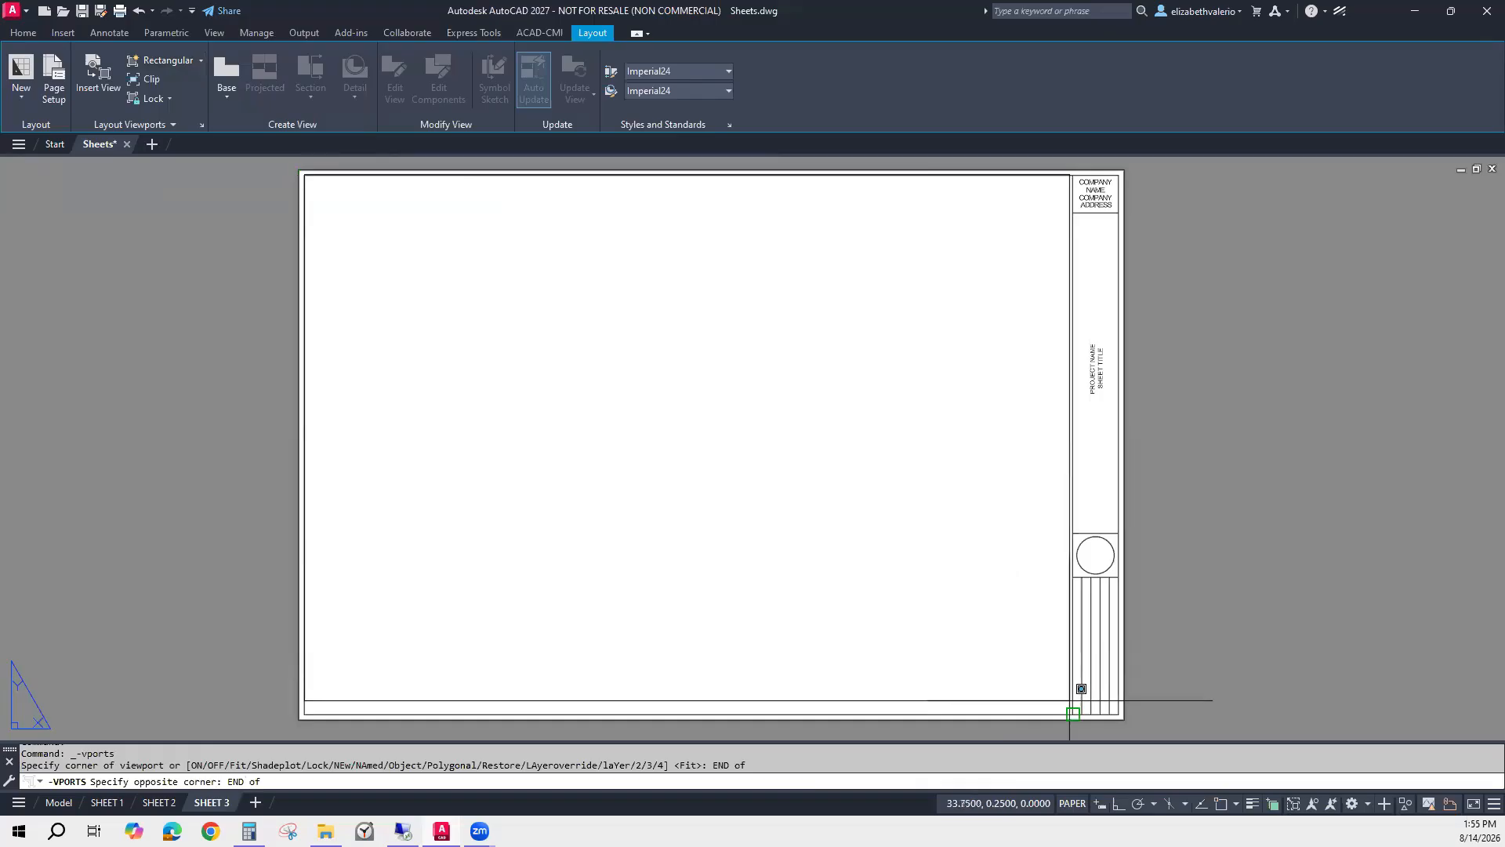
{"action": "left_click", "coordinate": [1074, 712]}
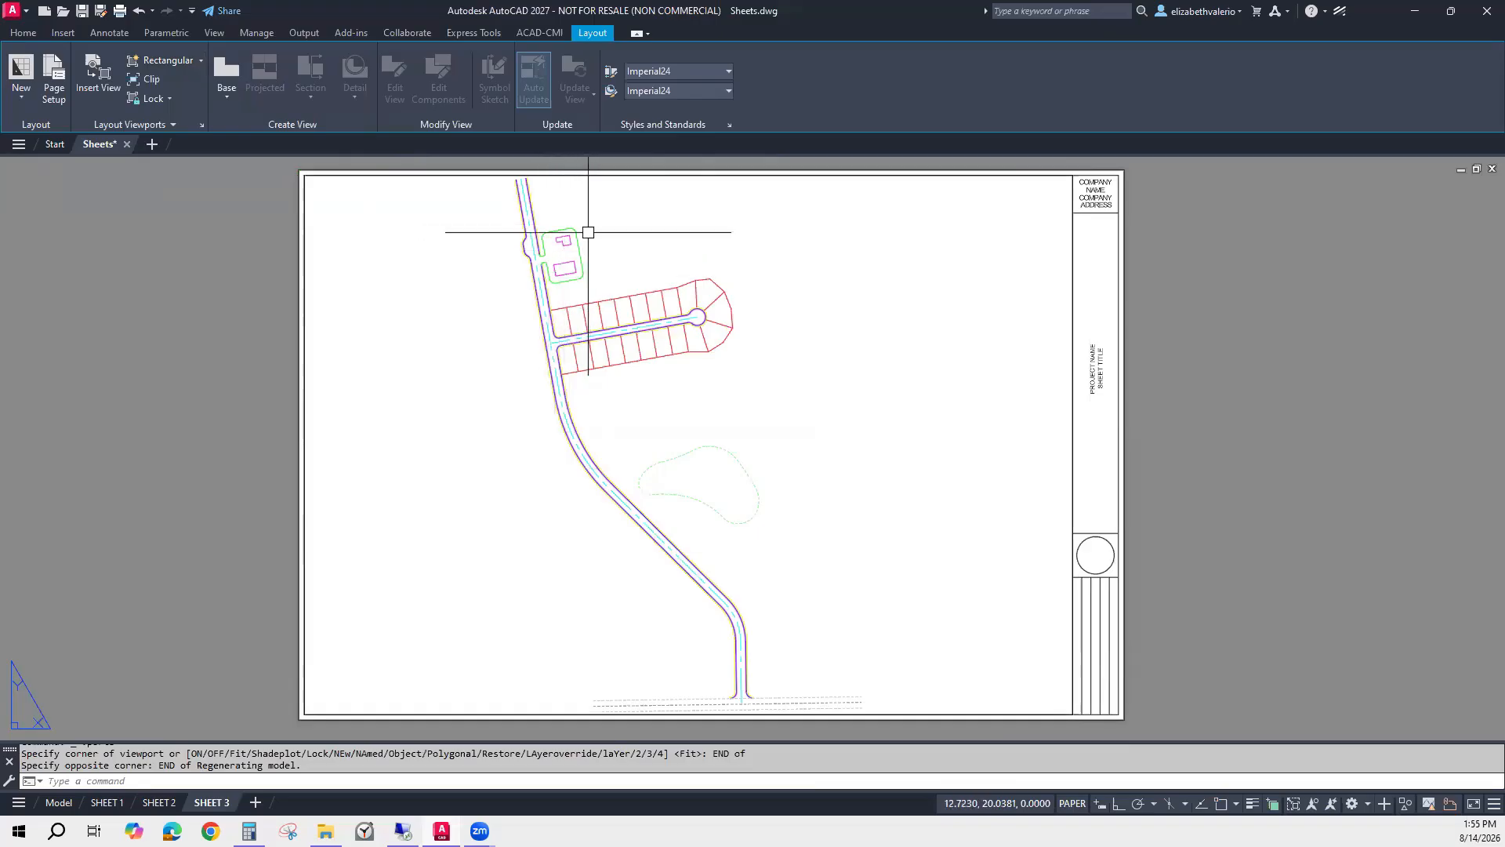
Start ALIGNSPACE in the SHEET 3 viewport and pick the upper, then the lower endpoint of the green outline's long eastern edge as model points.
{"action": "double_click", "coordinate": [616, 414]}
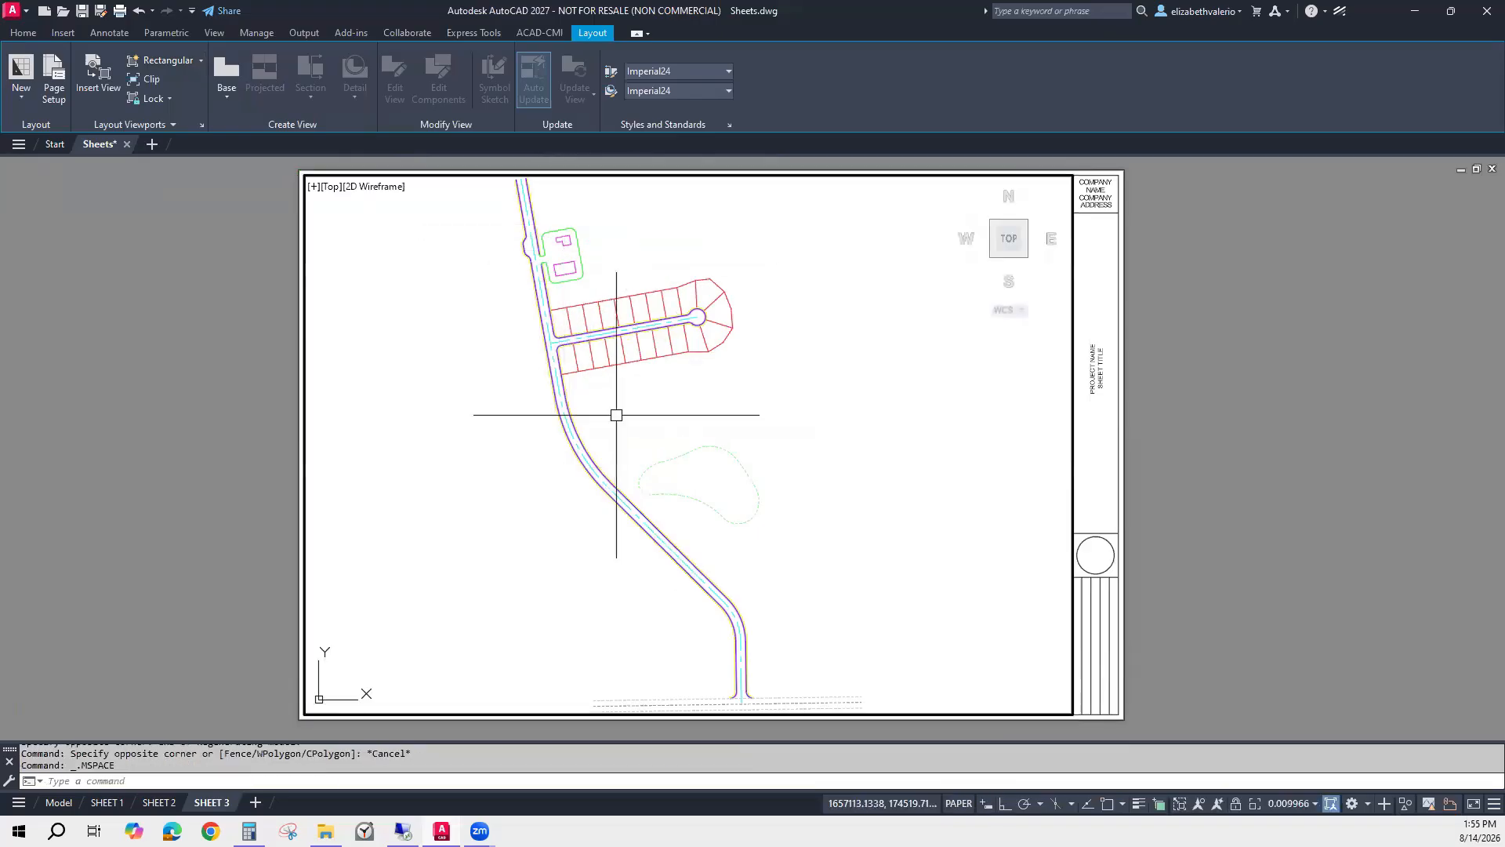
{"action": "scroll", "coordinate": [617, 408], "scroll_direction": "up", "scroll_amount": 5}
{"action": "middle_click_drag", "start_coordinate": [648, 452], "coordinate": [649, 429]}
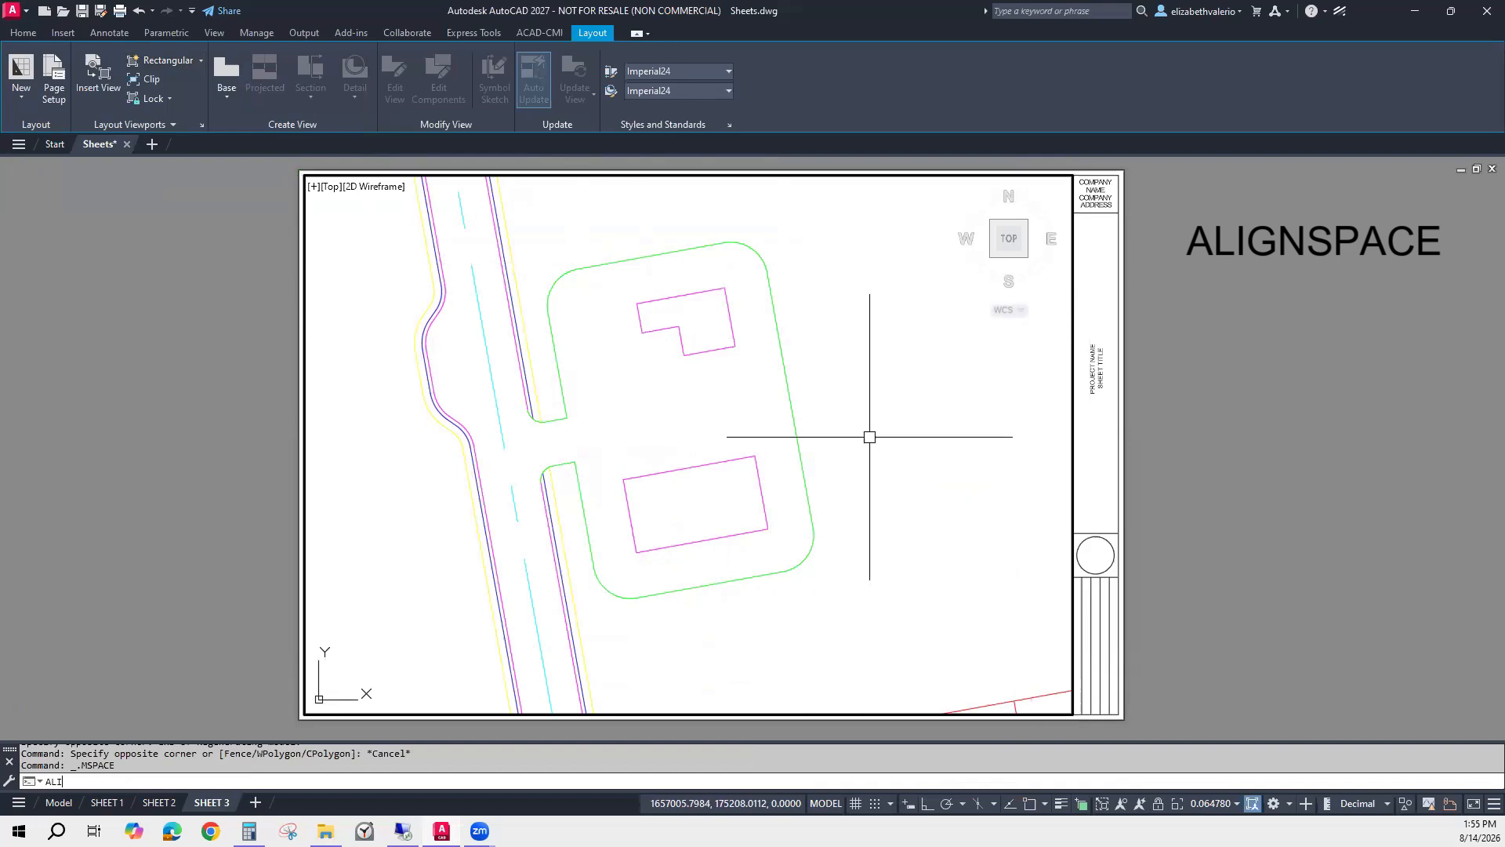
{"action": "type", "text": "E"}
{"action": "key", "text": "Return"}
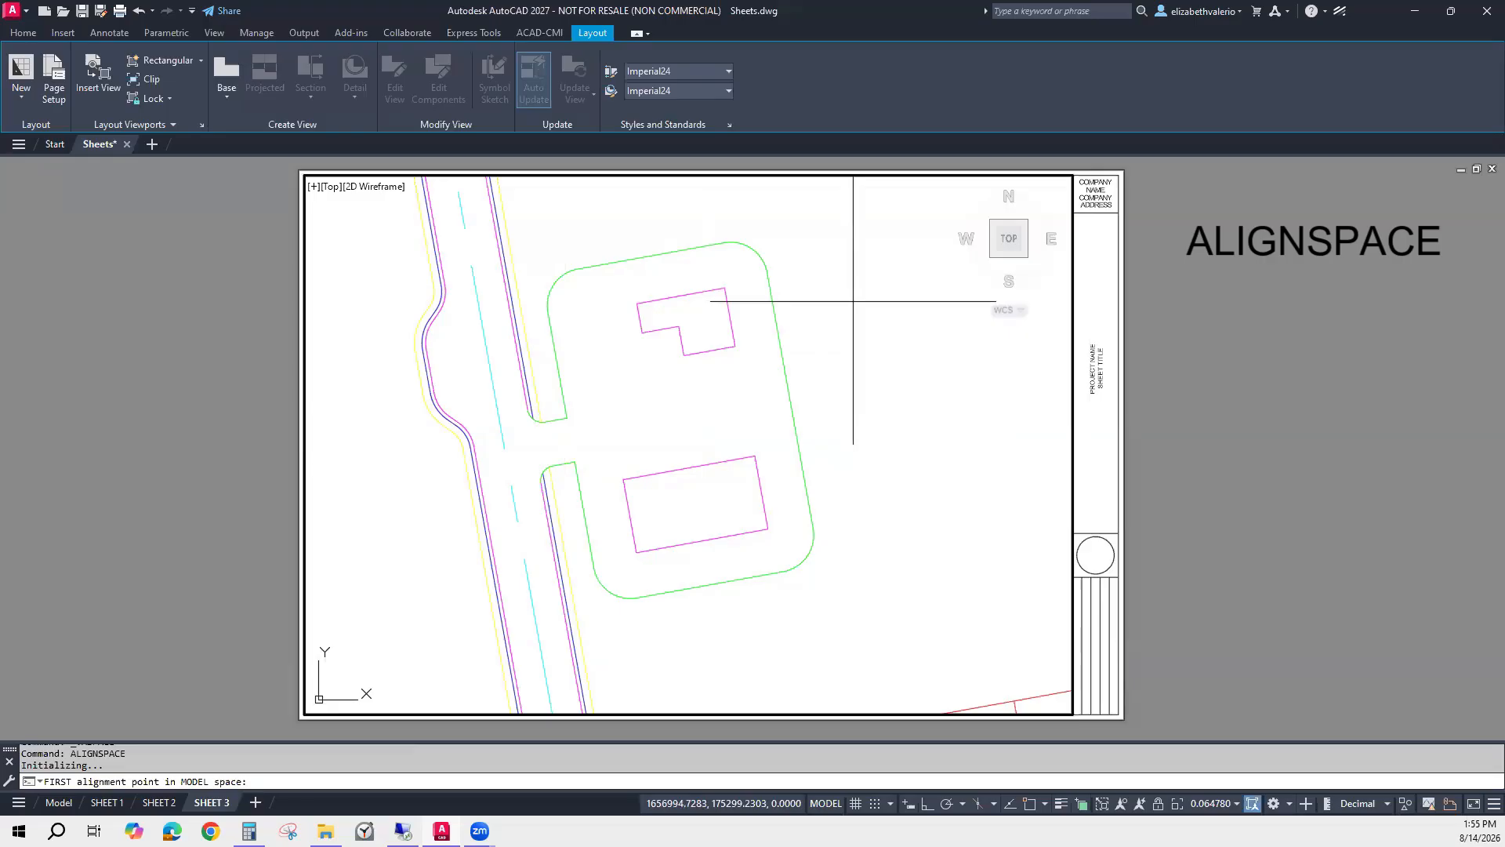
{"action": "type", "text": "END"}
{"action": "key", "text": "Return"}
{"action": "left_click", "coordinate": [768, 270]}
{"action": "type", "text": "END"}
{"action": "key", "text": "Return"}
{"action": "left_click", "coordinate": [810, 524]}
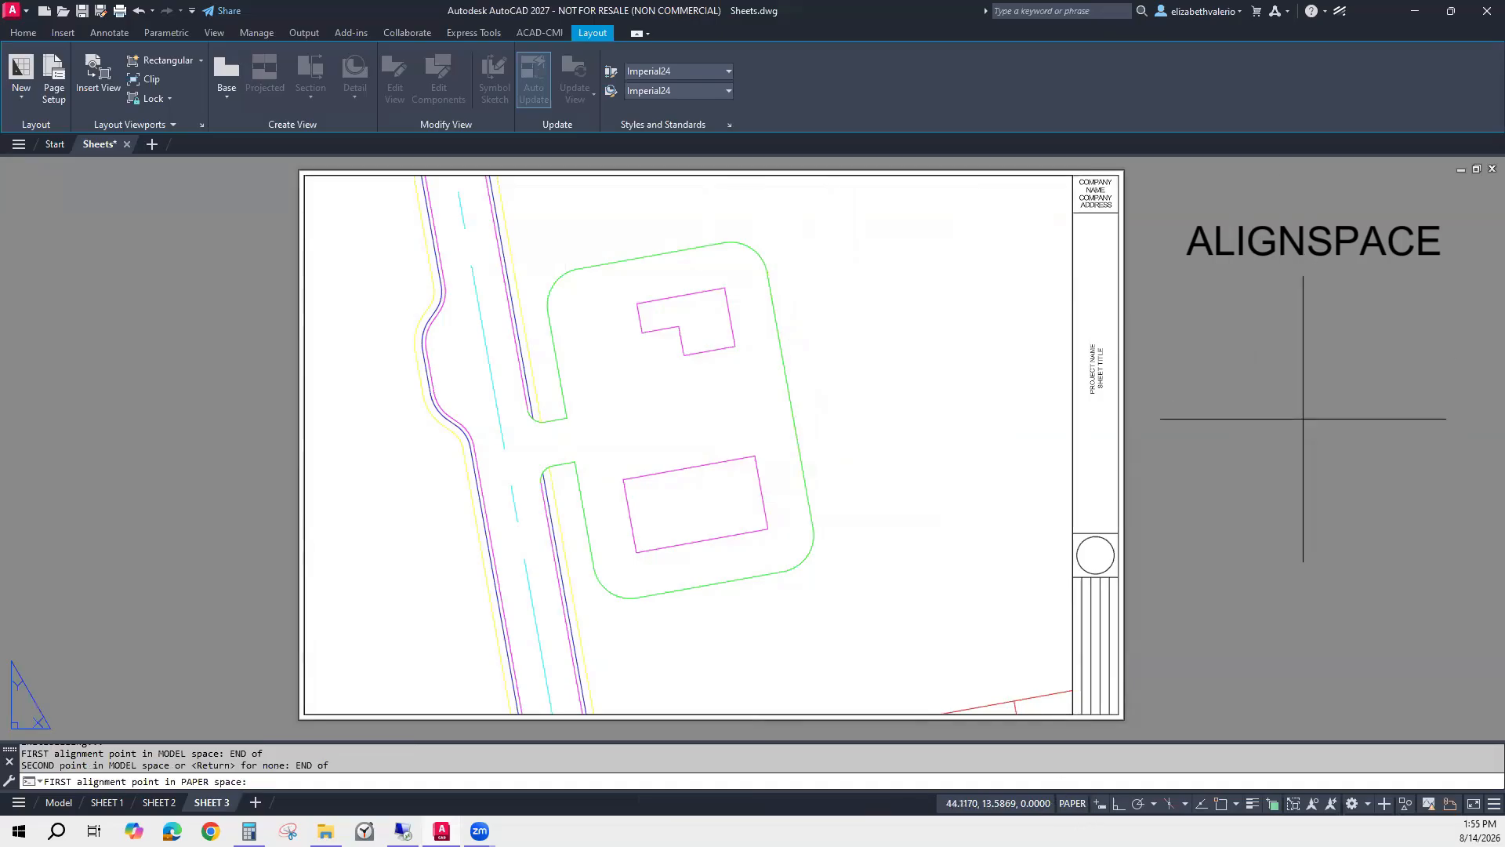
With Ortho on, pick two horizontal alignment points in paper space beside the sheet and apply the alignment to the viewport.
{"action": "scroll", "coordinate": [1152, 564], "scroll_direction": "up", "scroll_amount": 3}
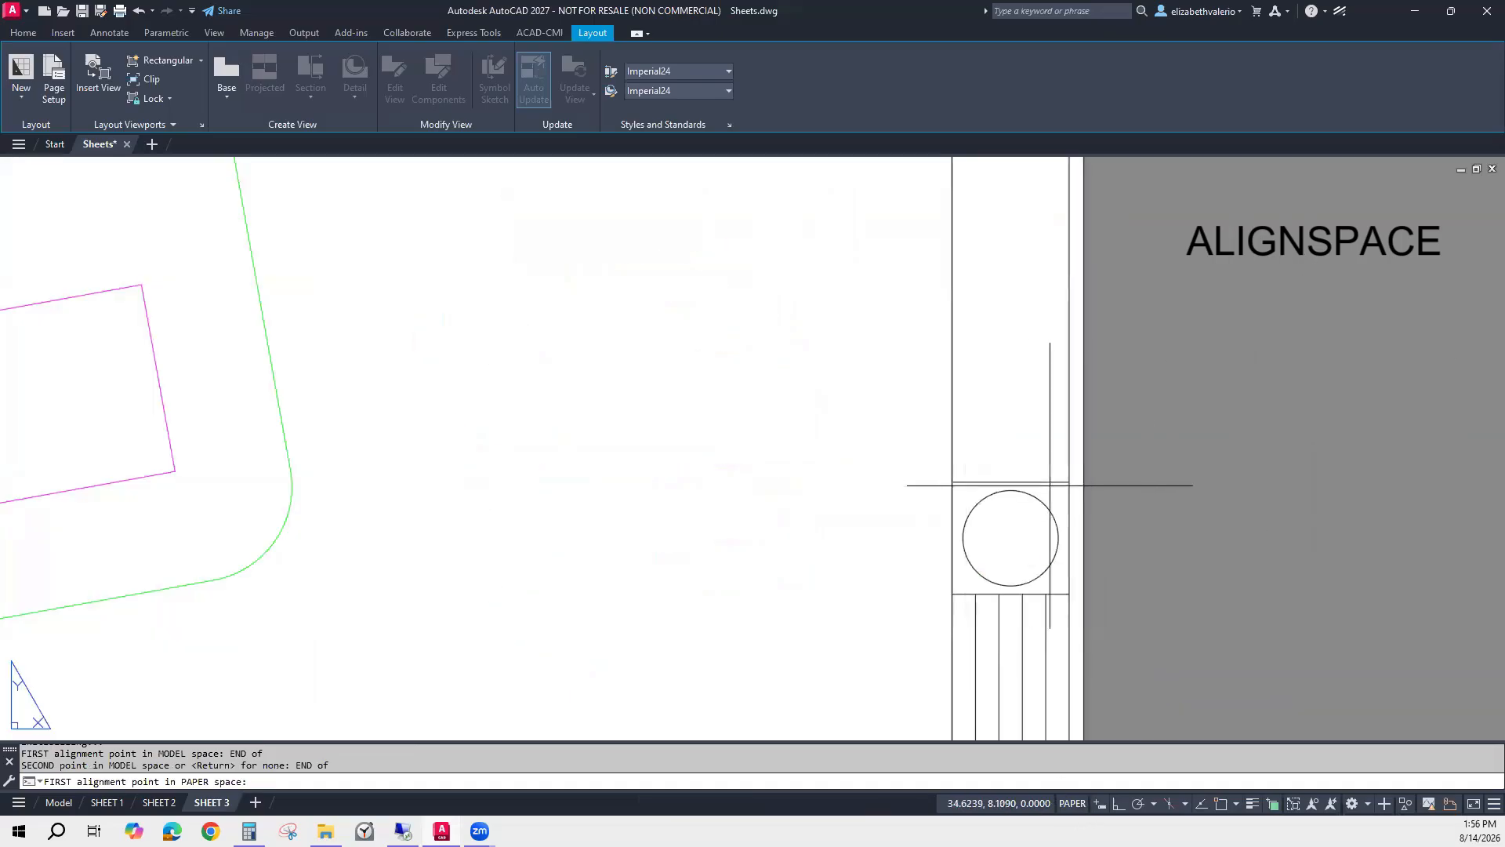
{"action": "scroll", "coordinate": [989, 475], "scroll_direction": "down", "scroll_amount": 3}
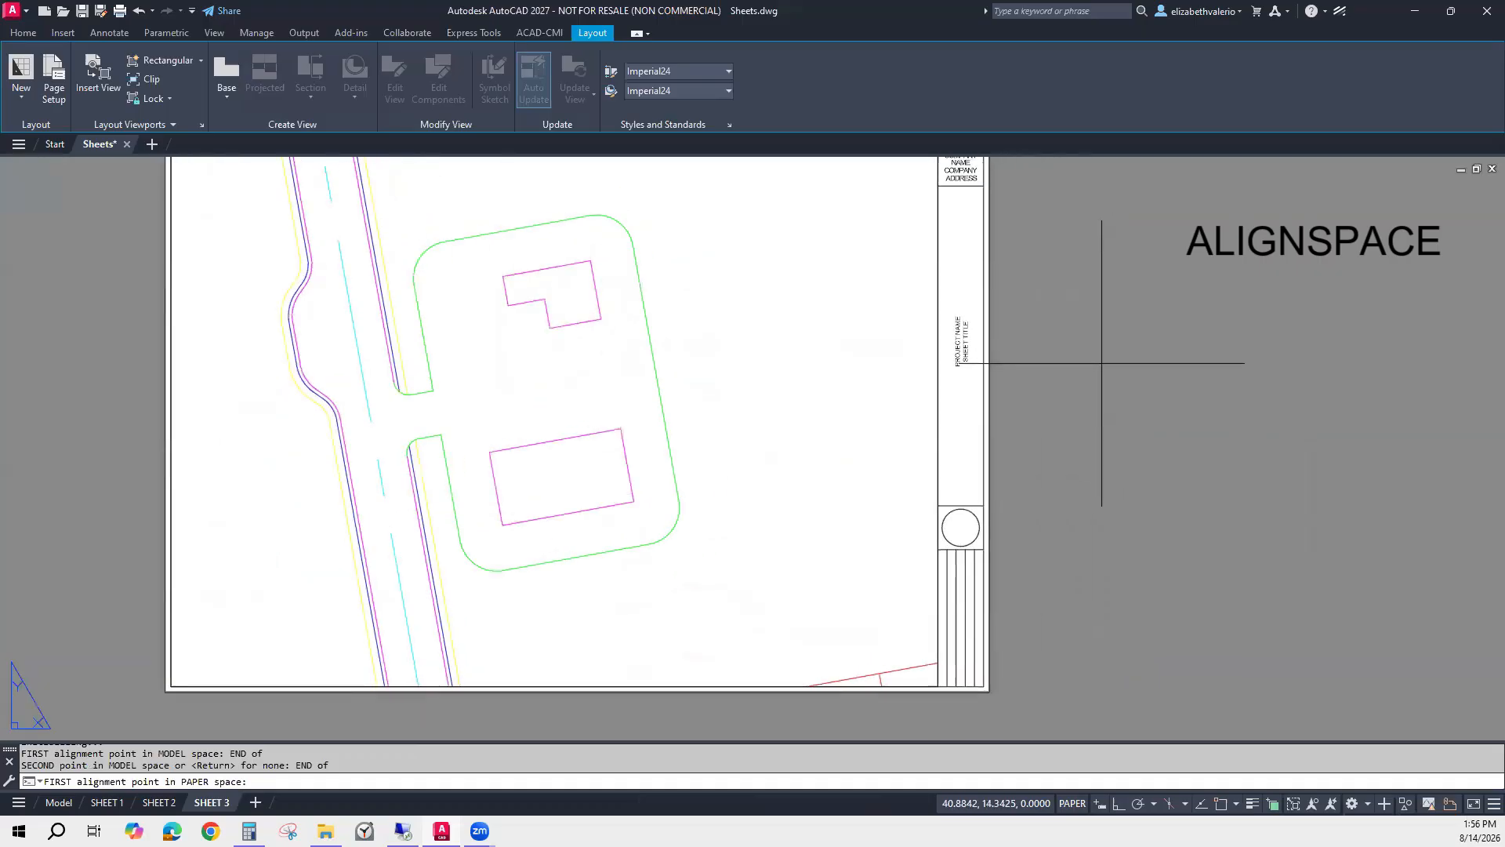
{"action": "left_click", "coordinate": [1119, 804]}
{"action": "left_click", "coordinate": [1045, 388]}
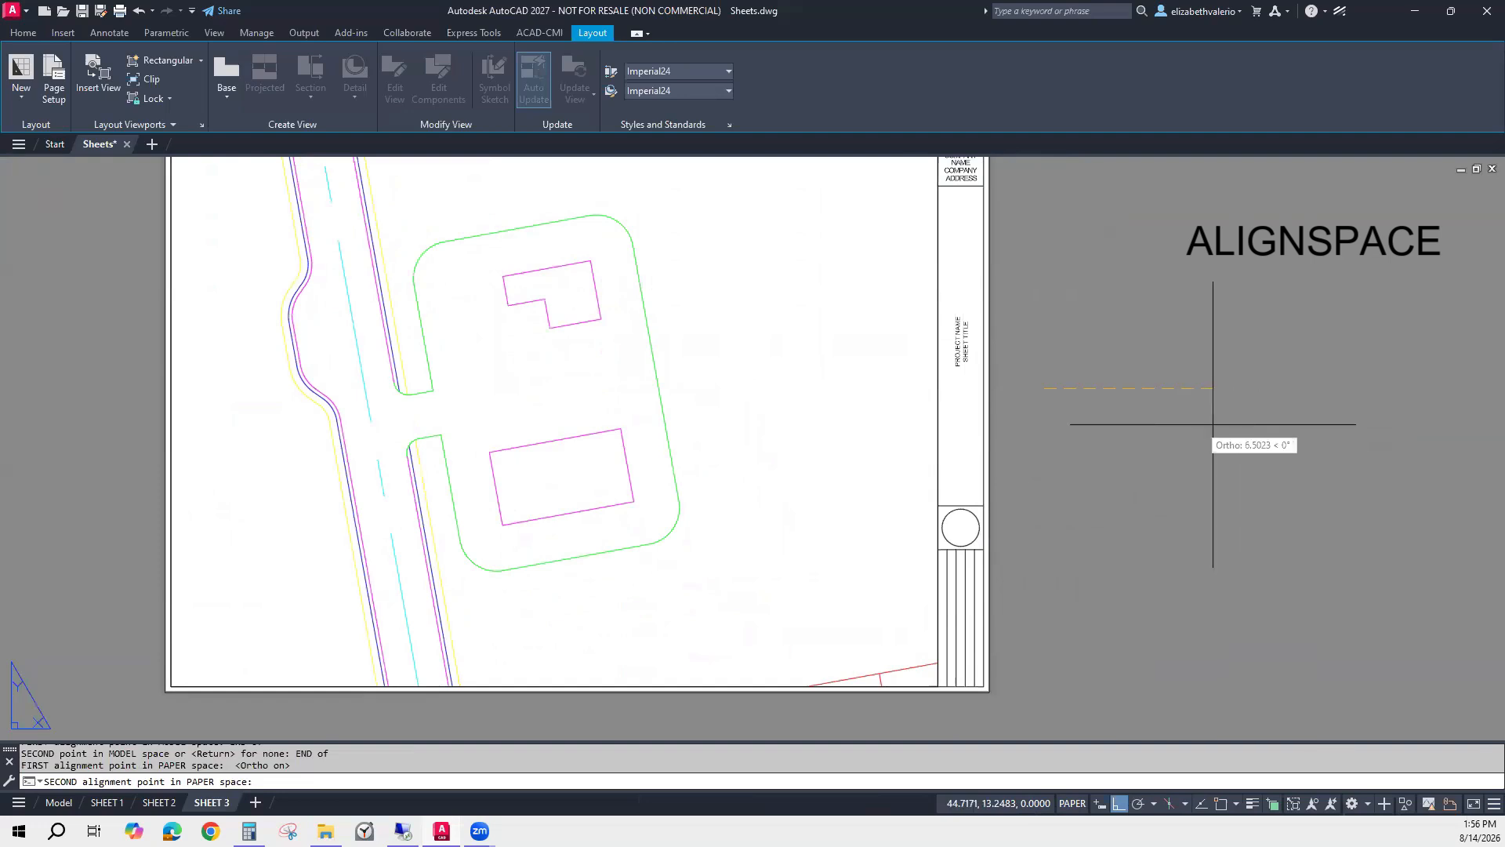
{"action": "left_click", "coordinate": [1289, 423]}
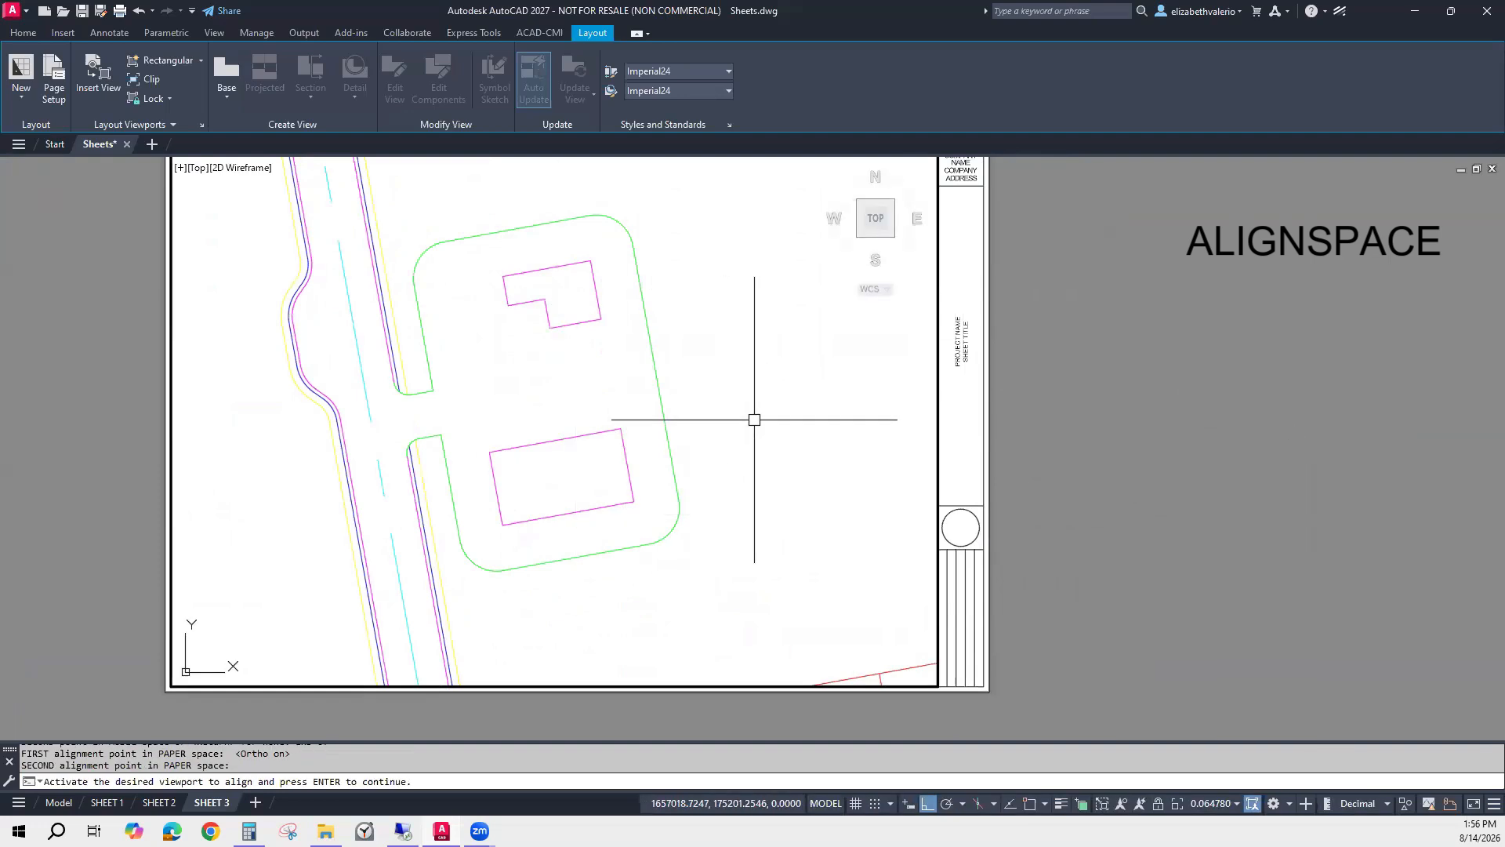
{"action": "key", "text": "Return"}
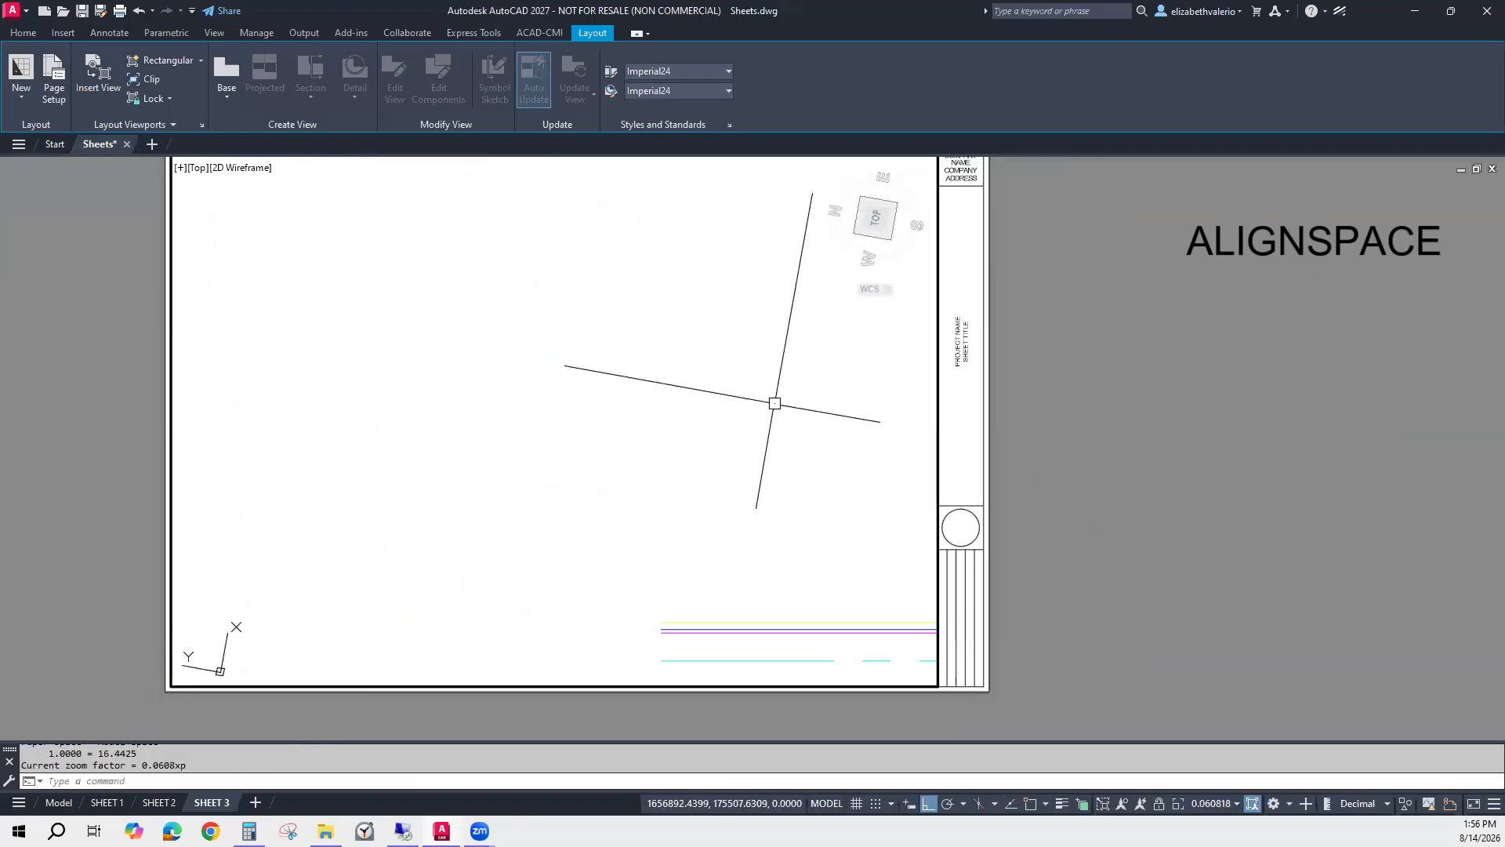
Frame the rotated building site inside the viewport, view it from paper space and reactivate the viewport.
{"action": "scroll", "coordinate": [749, 452], "scroll_direction": "down", "scroll_amount": 2}
{"action": "middle_click_drag", "start_coordinate": [683, 459], "coordinate": [427, 483]}
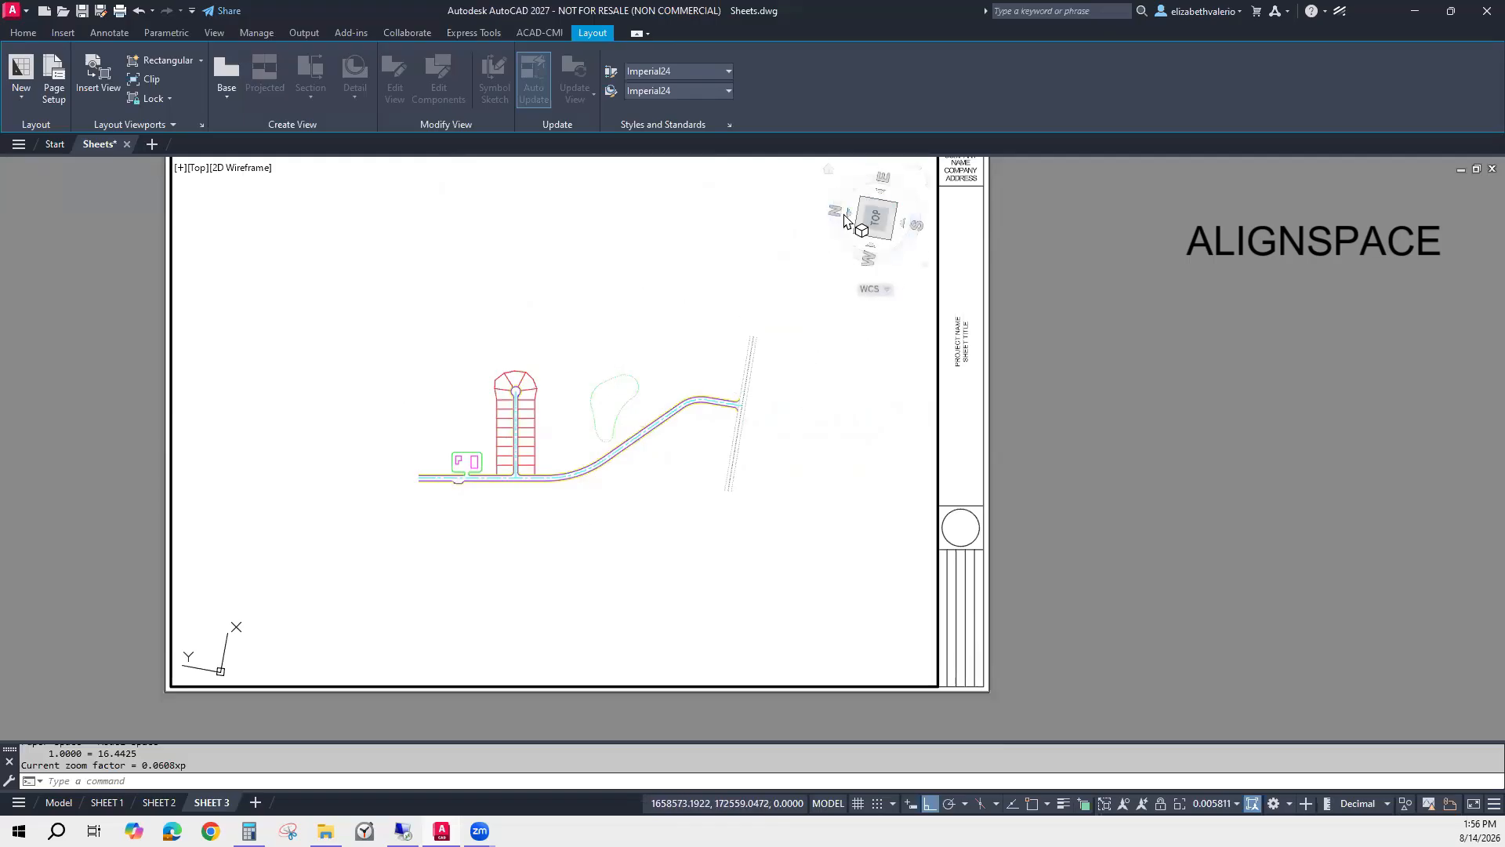
{"action": "mouse_move", "coordinate": [550, 549]}
{"action": "middle_mouse_down"}
{"action": "mouse_move", "coordinate": [605, 581]}
{"action": "mouse_move", "coordinate": [579, 564]}
{"action": "middle_mouse_up"}
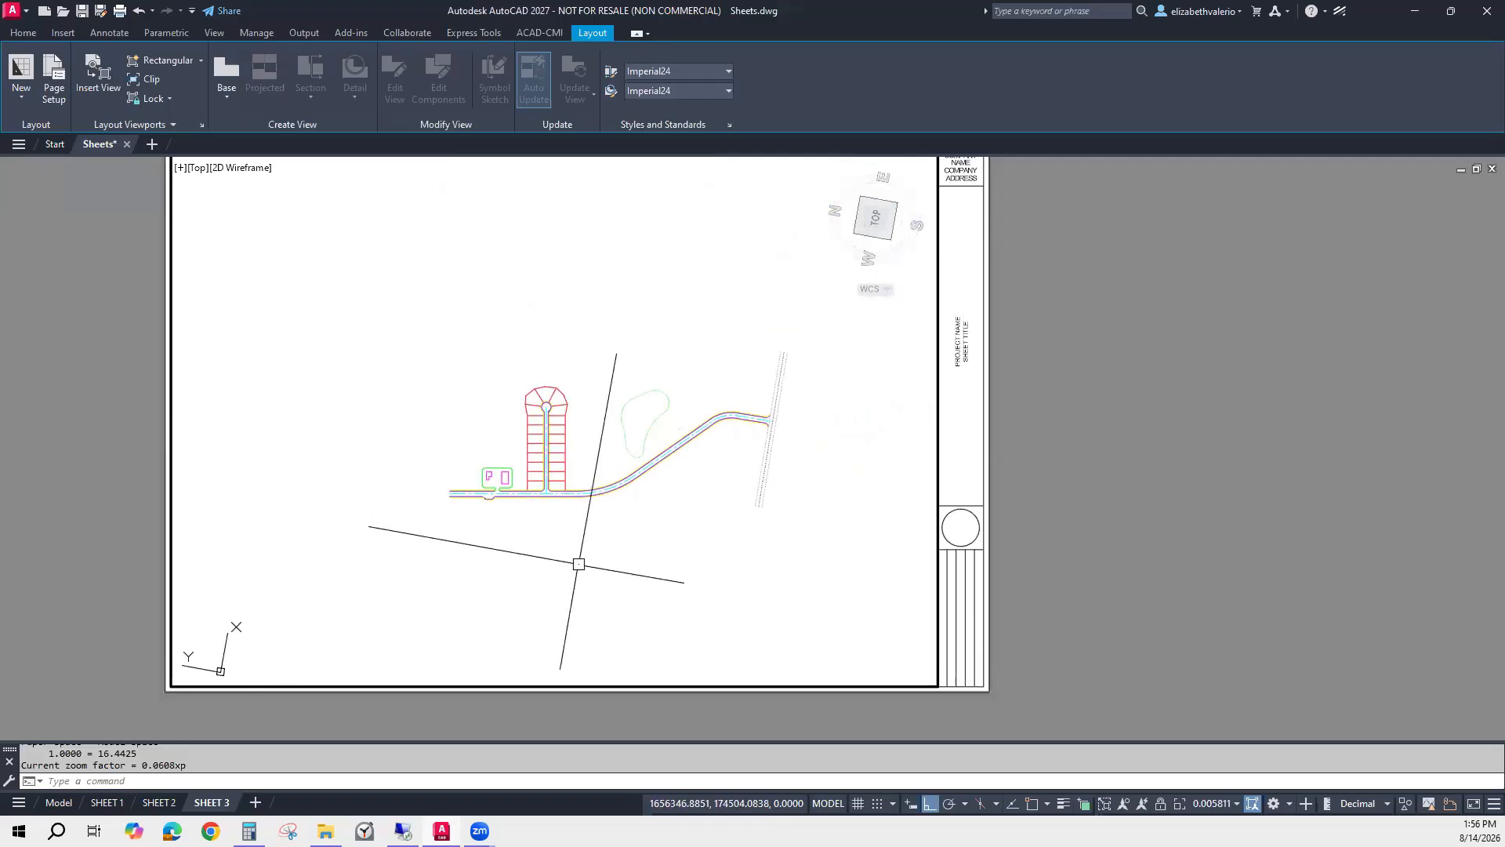
{"action": "scroll", "coordinate": [521, 504], "scroll_direction": "up", "scroll_amount": 10}
{"action": "middle_click_drag", "start_coordinate": [584, 491], "coordinate": [608, 426]}
{"action": "scroll", "coordinate": [558, 428], "scroll_direction": "up", "scroll_amount": 2}
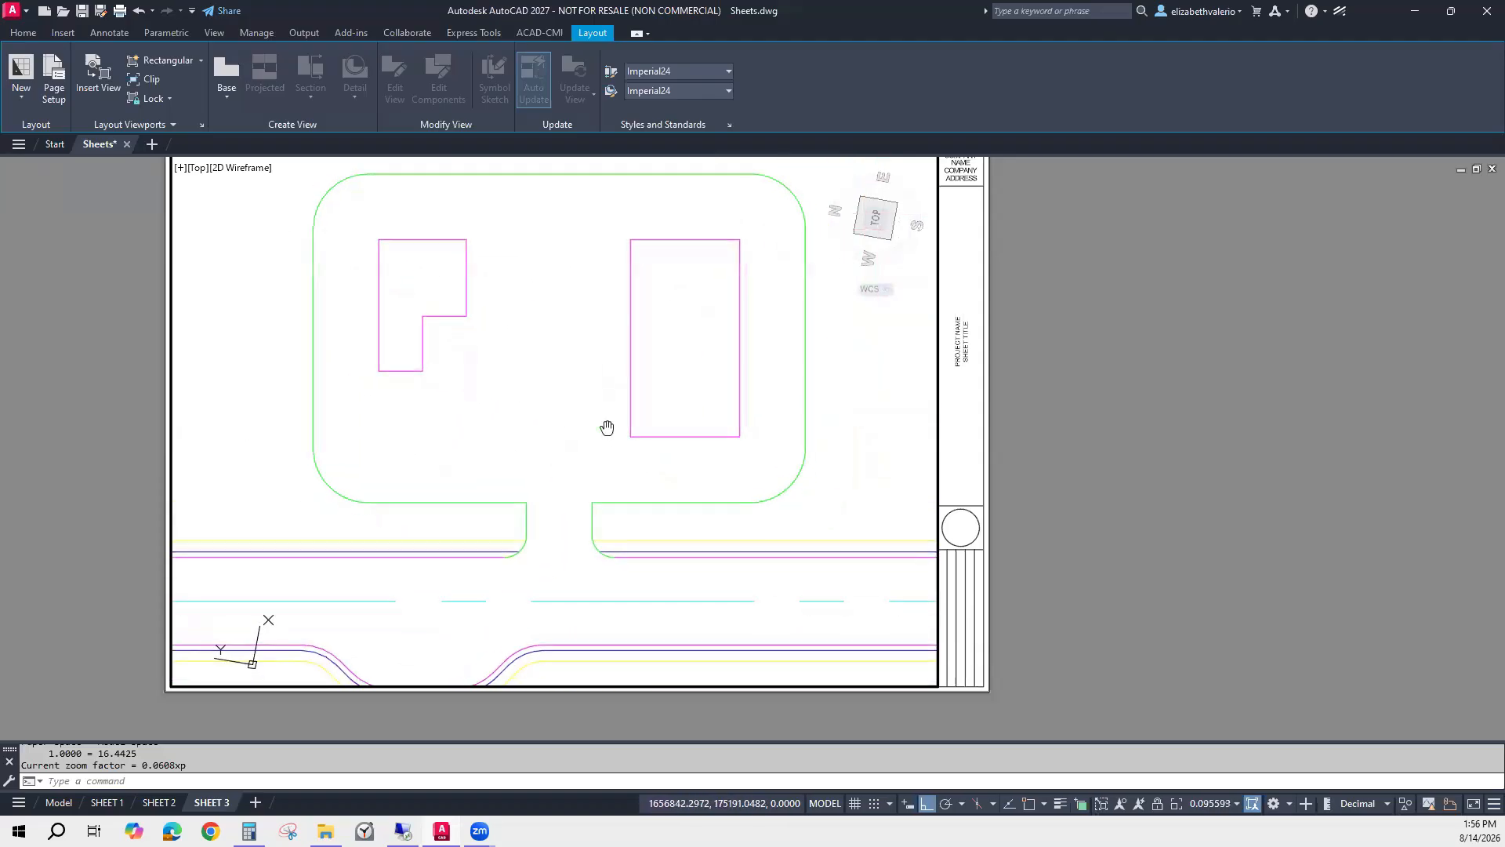
{"action": "double_click", "coordinate": [1346, 537]}
{"action": "scroll", "coordinate": [704, 509], "scroll_direction": "down", "scroll_amount": 2}
{"action": "middle_click_drag", "start_coordinate": [703, 509], "coordinate": [748, 457]}
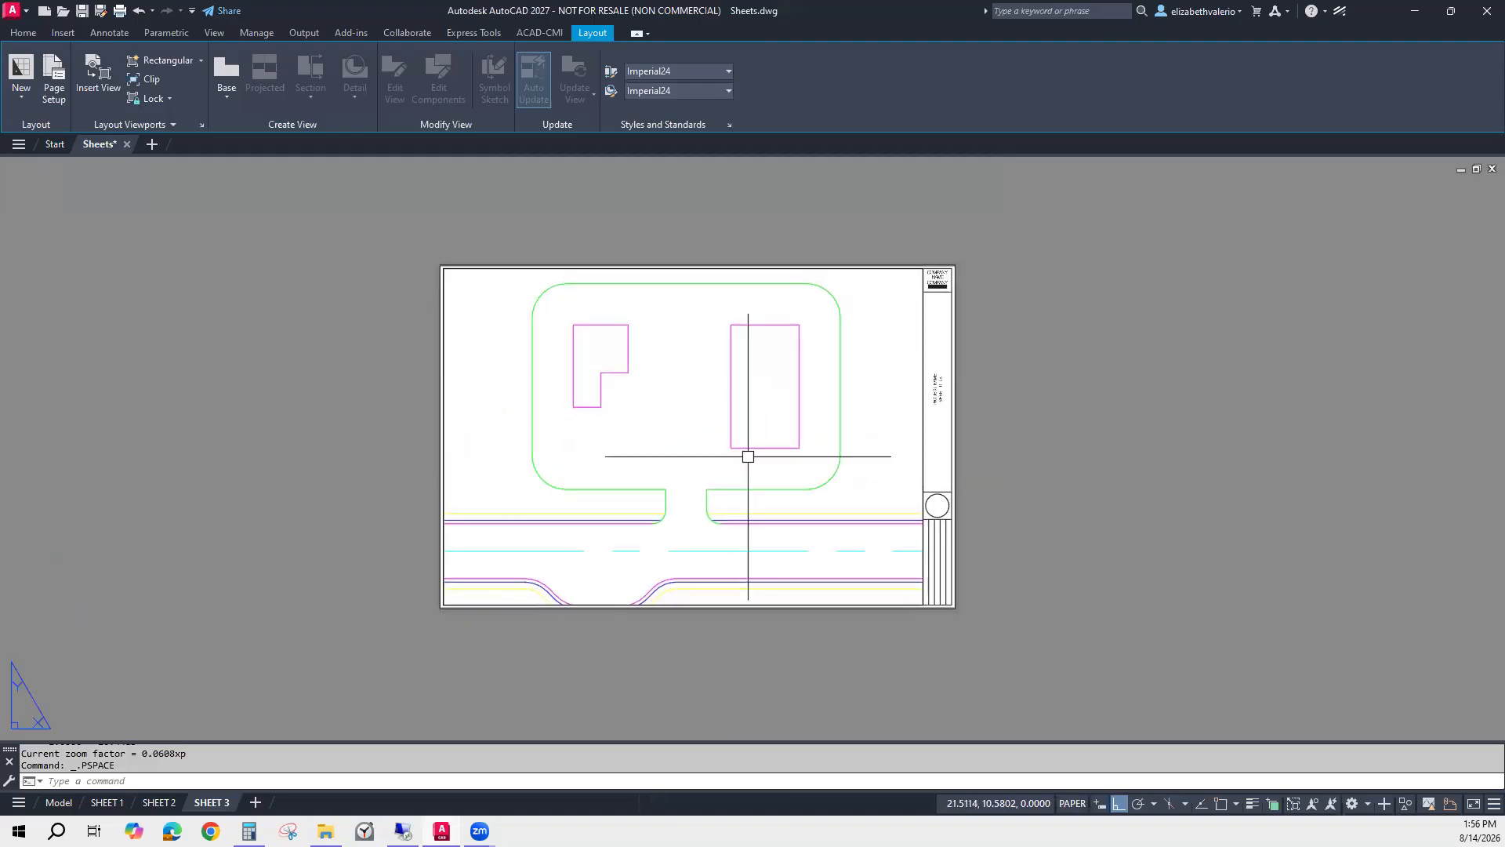
{"action": "double_click", "coordinate": [745, 455]}
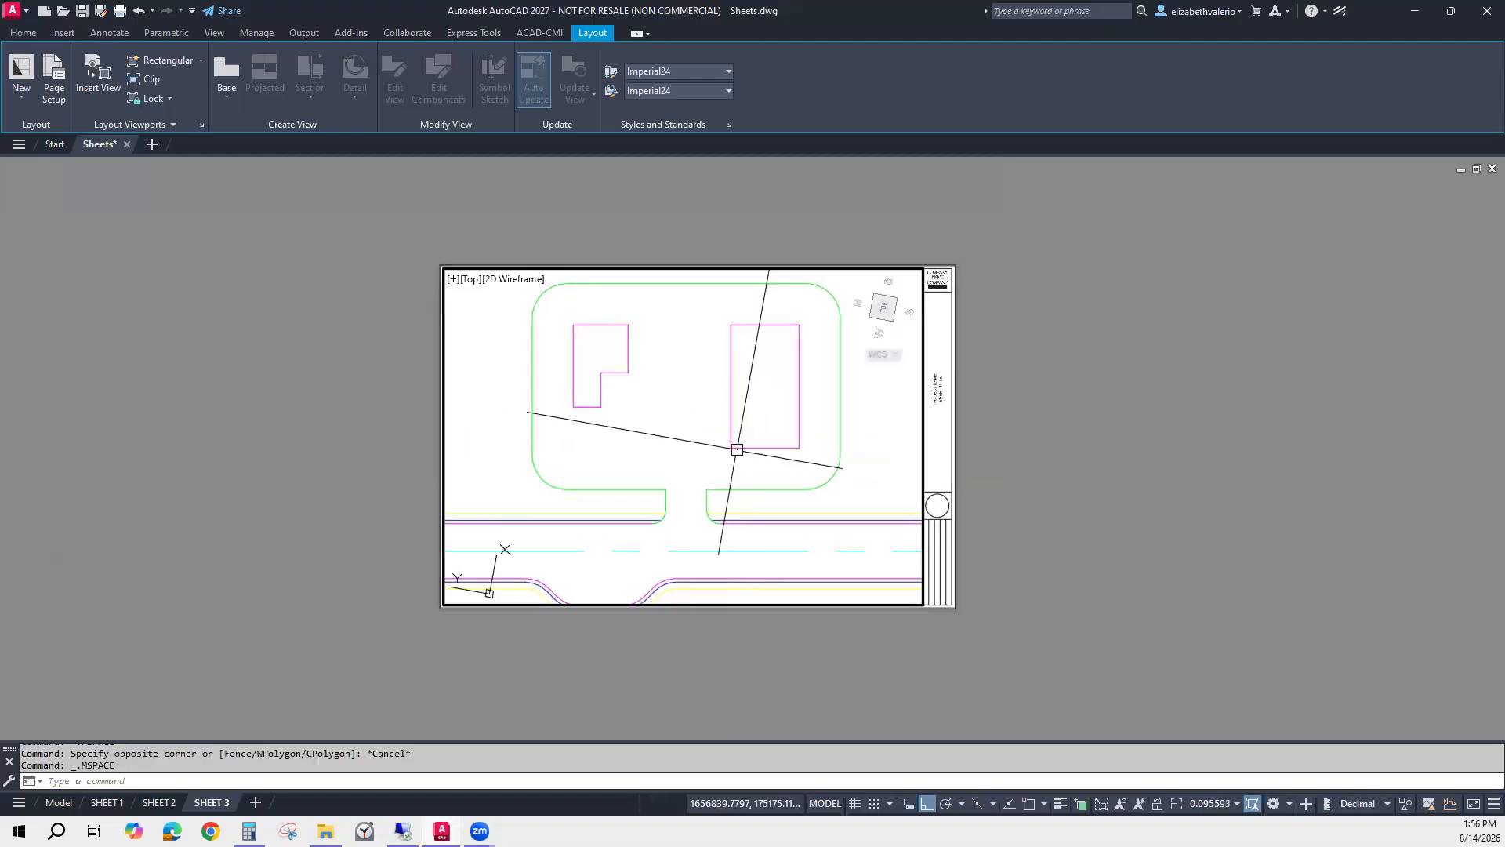
Try viewport scales of 1:30, 1:40 and 1:20.
{"action": "left_click", "coordinate": [1219, 807]}
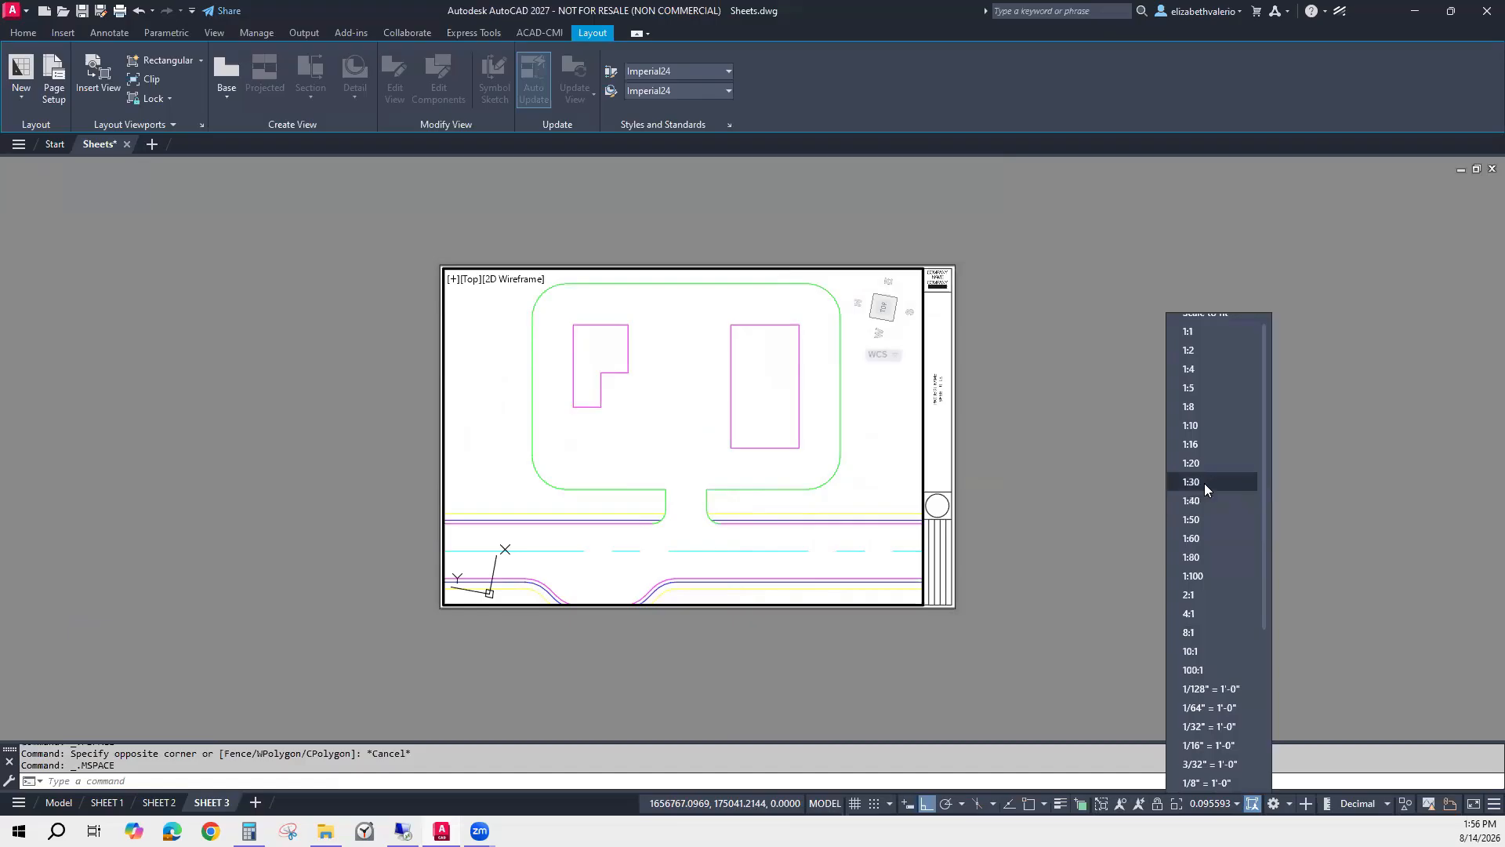
{"action": "left_click", "coordinate": [1204, 483]}
{"action": "left_click", "coordinate": [1223, 803]}
{"action": "left_click", "coordinate": [1245, 502]}
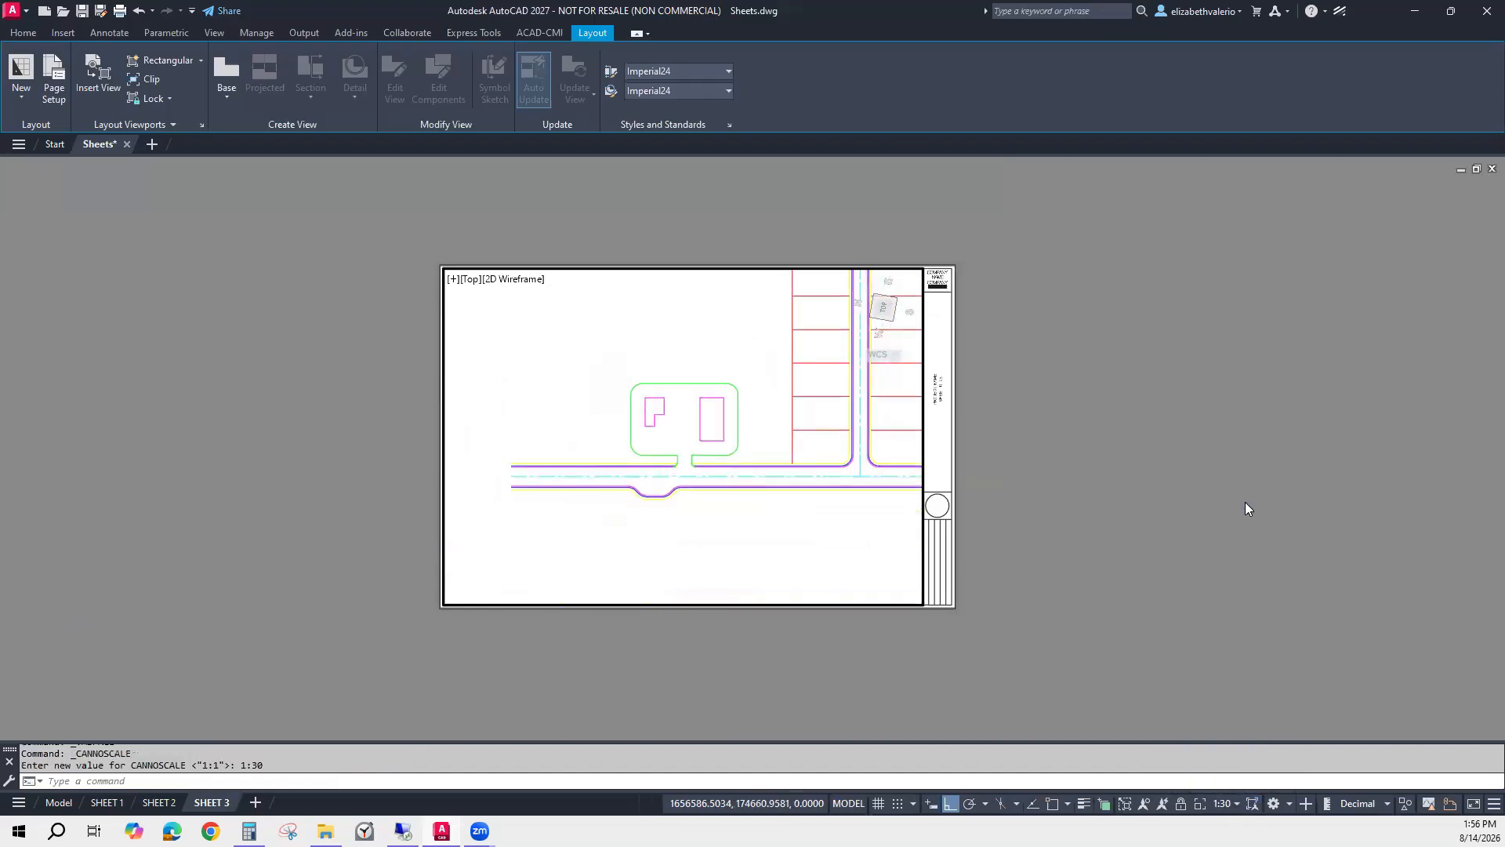
{"action": "left_click", "coordinate": [1223, 804]}
{"action": "left_click", "coordinate": [1228, 461]}
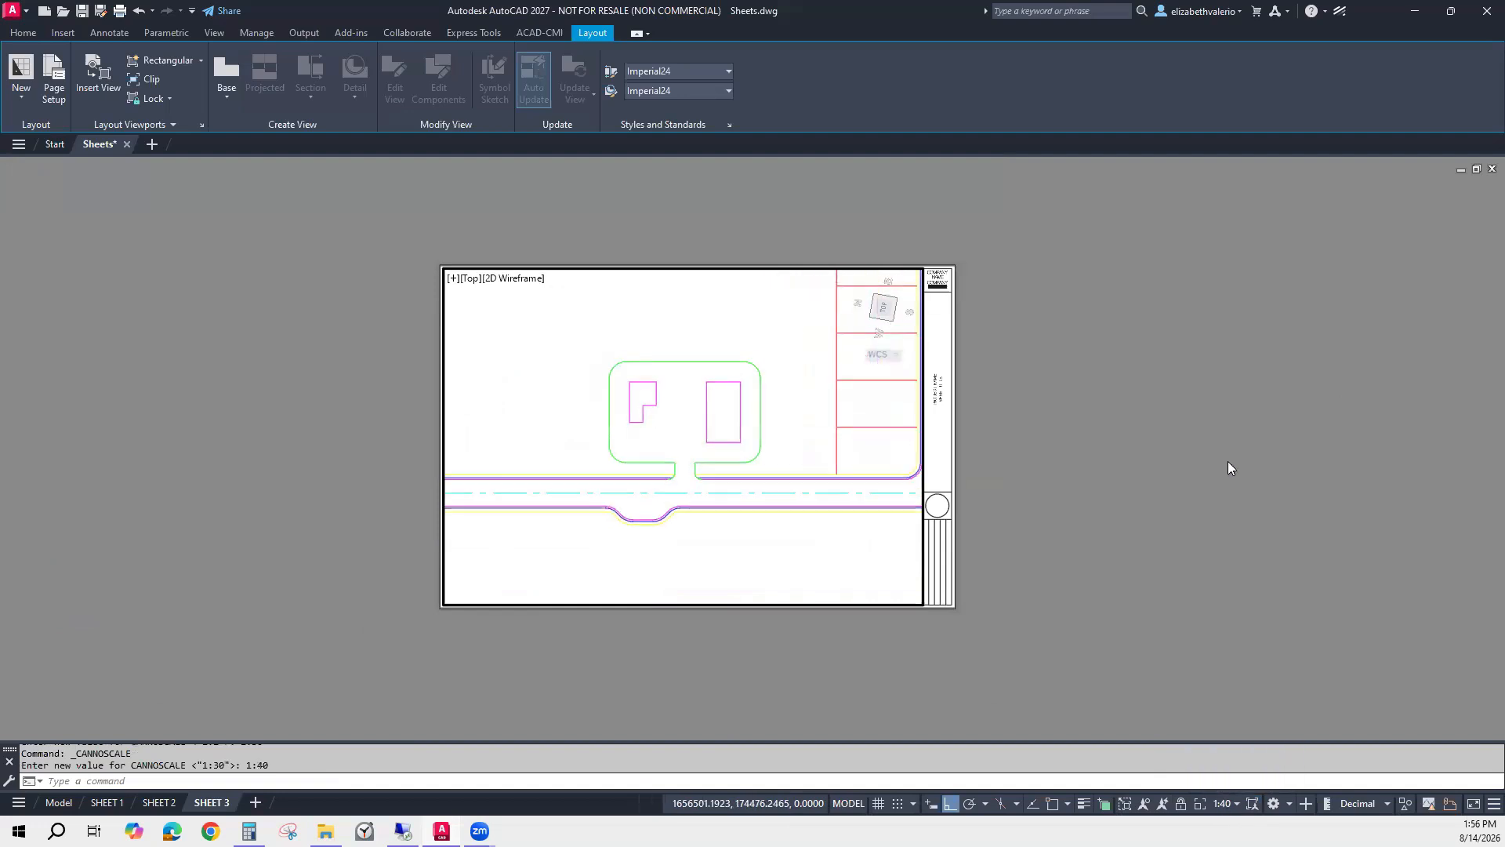
Set the viewport scale to 1:10, reposition the building site within the frame and lock the viewport.
{"action": "left_click", "coordinate": [1225, 804]}
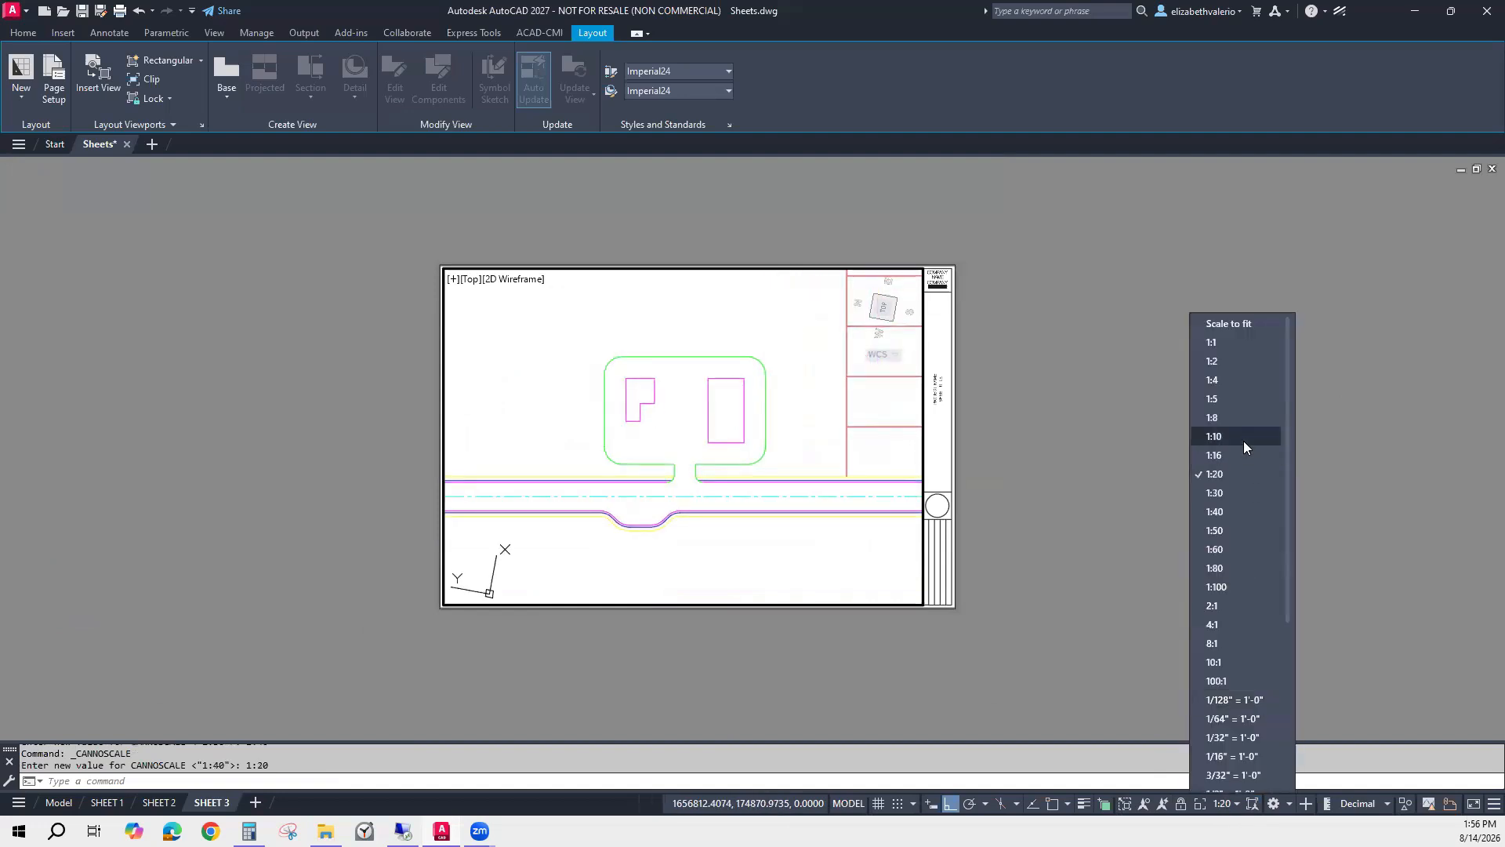
{"action": "left_click", "coordinate": [1244, 441]}
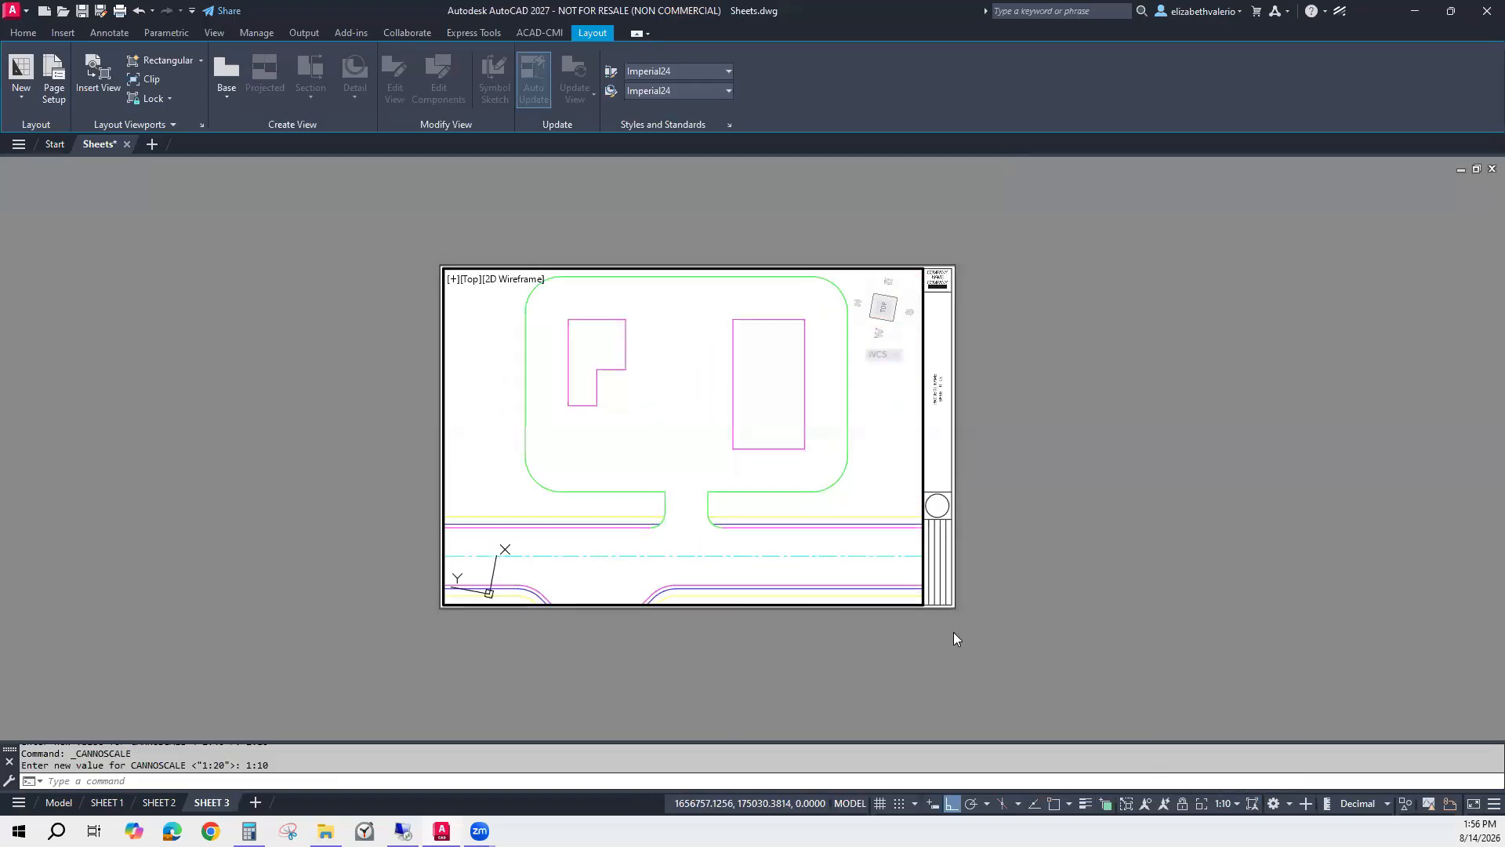
{"action": "middle_click_drag", "start_coordinate": [783, 533], "coordinate": [766, 540]}
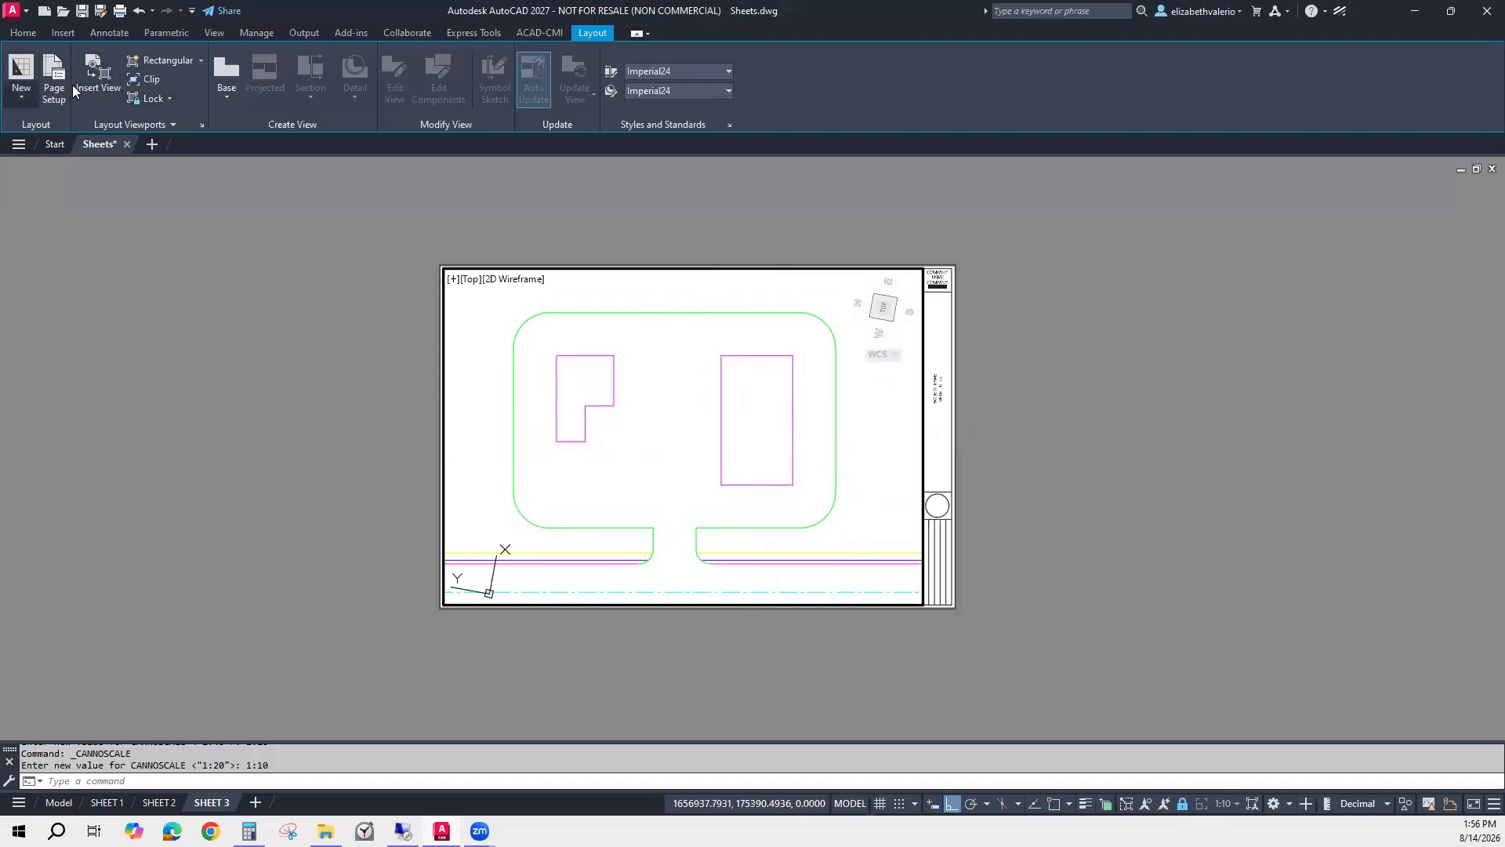
Insert the North Arrow block with a specified scale factor in the active viewport, between the green outline and the title block.
{"action": "left_click", "coordinate": [69, 32]}
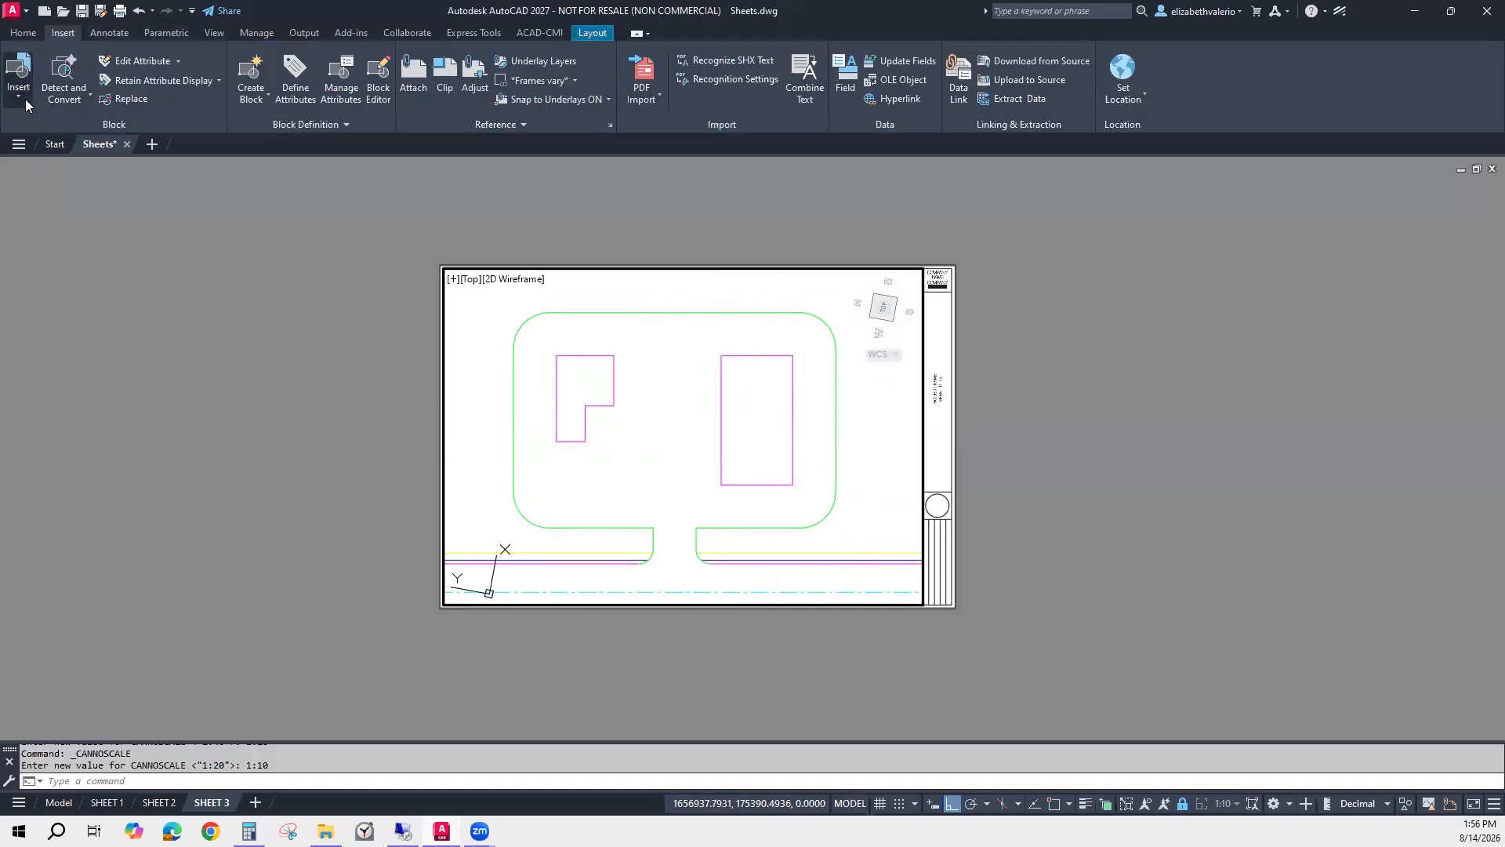
{"action": "left_click", "coordinate": [25, 98]}
{"action": "left_click", "coordinate": [246, 149]}
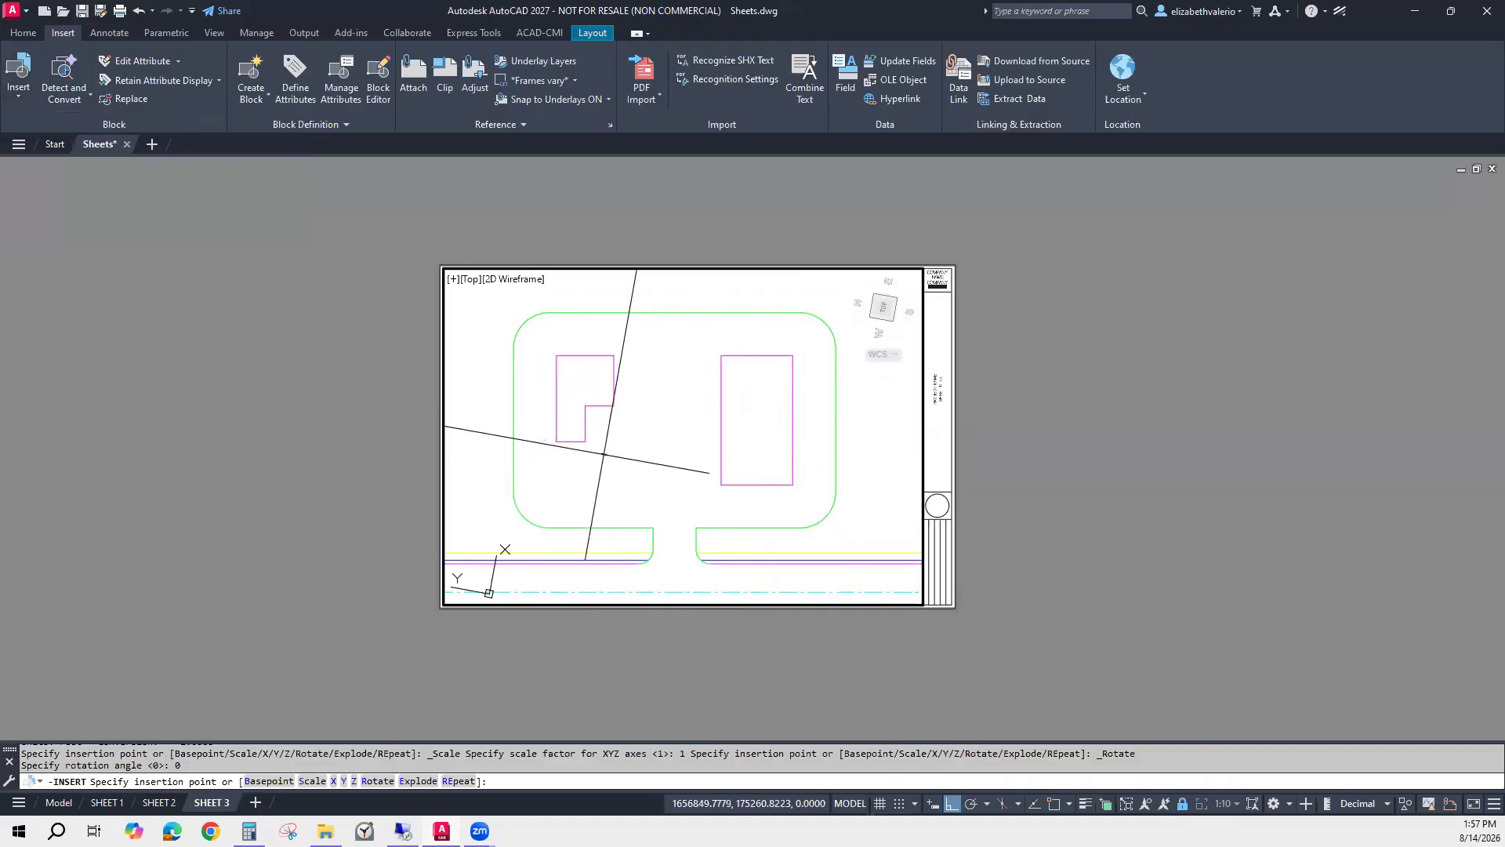
{"action": "left_click", "coordinate": [307, 782]}
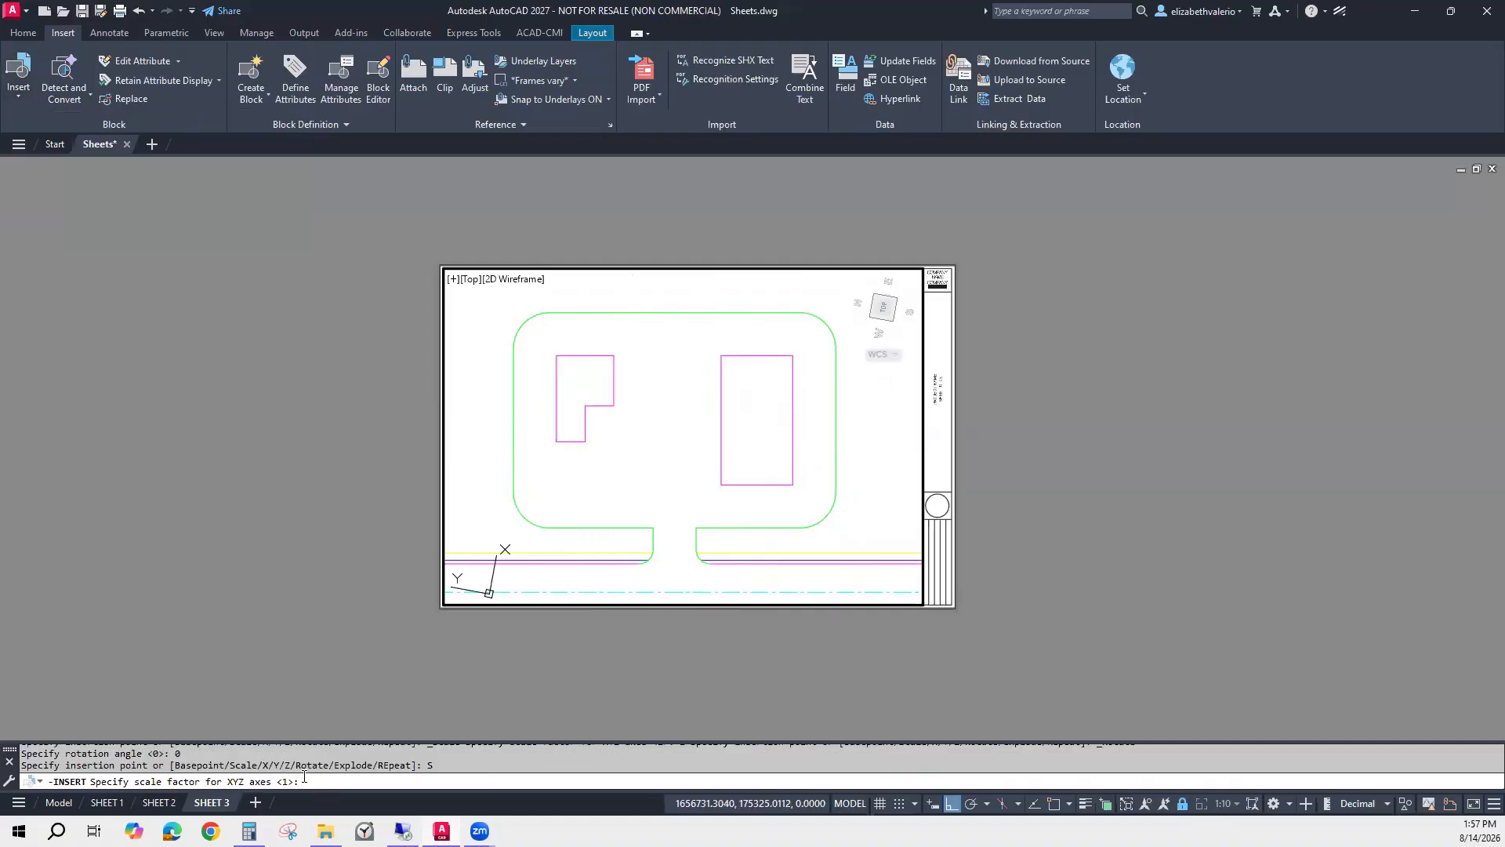
{"action": "key", "text": "Return"}
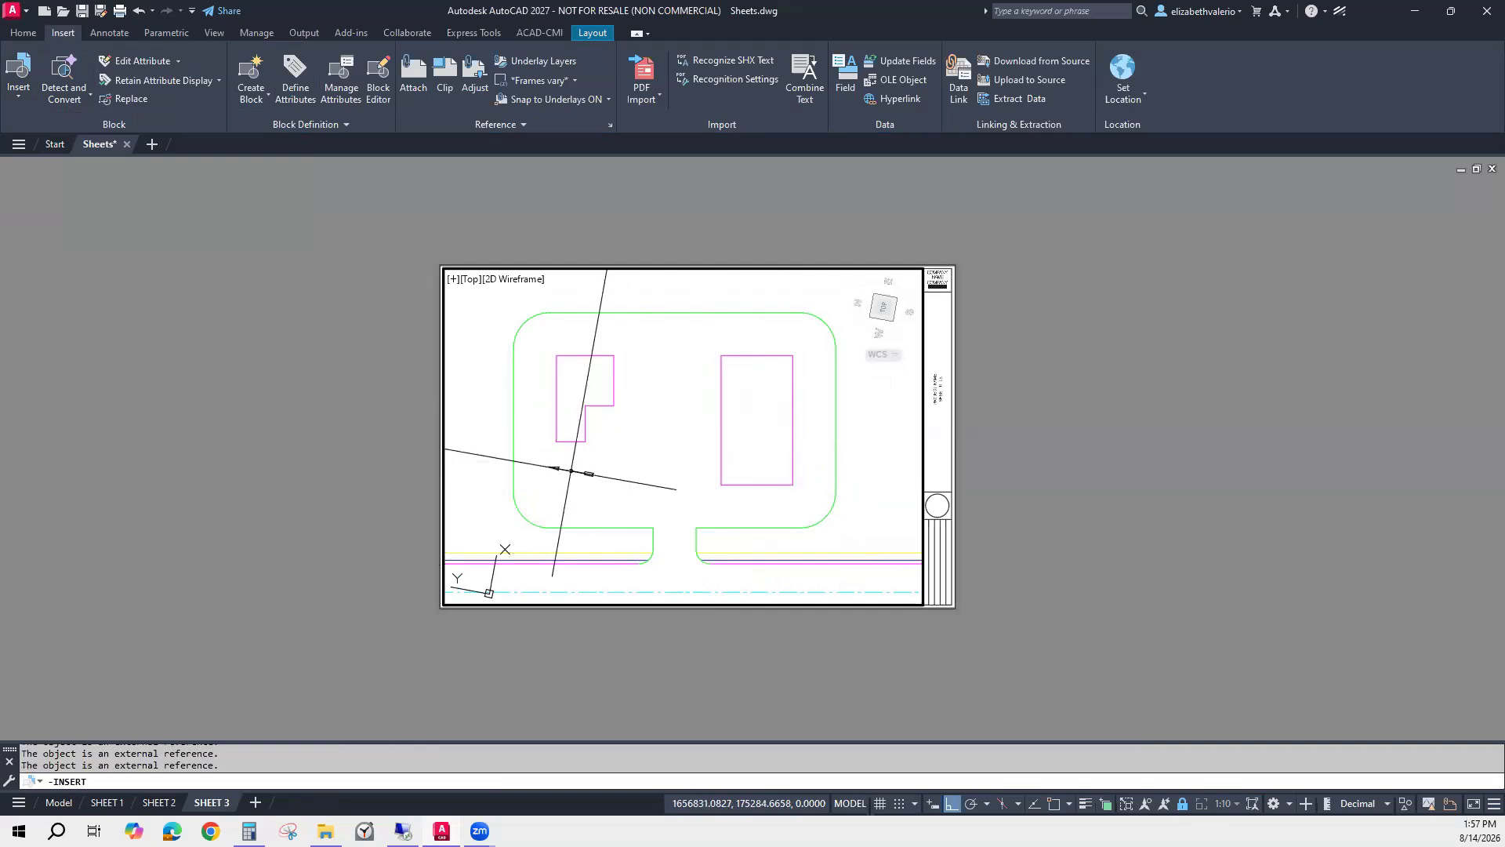
{"action": "left_click", "coordinate": [877, 462]}
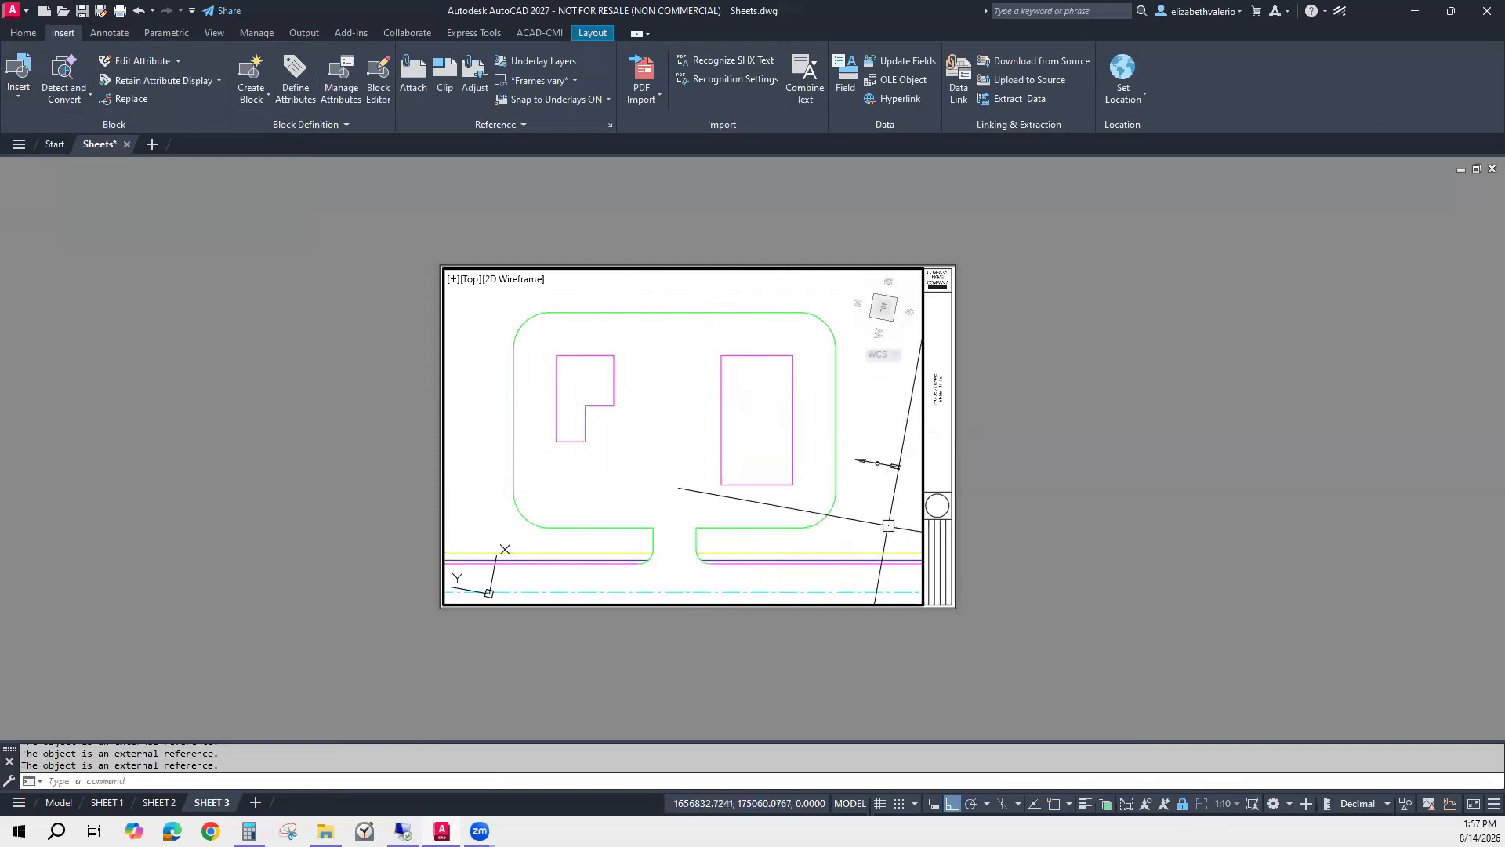
Transfer the north arrow from model space to paper space with CHSPACE.
{"action": "scroll", "coordinate": [890, 538], "scroll_direction": "up", "scroll_amount": 2}
{"action": "middle_click_drag", "start_coordinate": [894, 539], "coordinate": [913, 557]}
{"action": "left_click", "coordinate": [899, 481]}
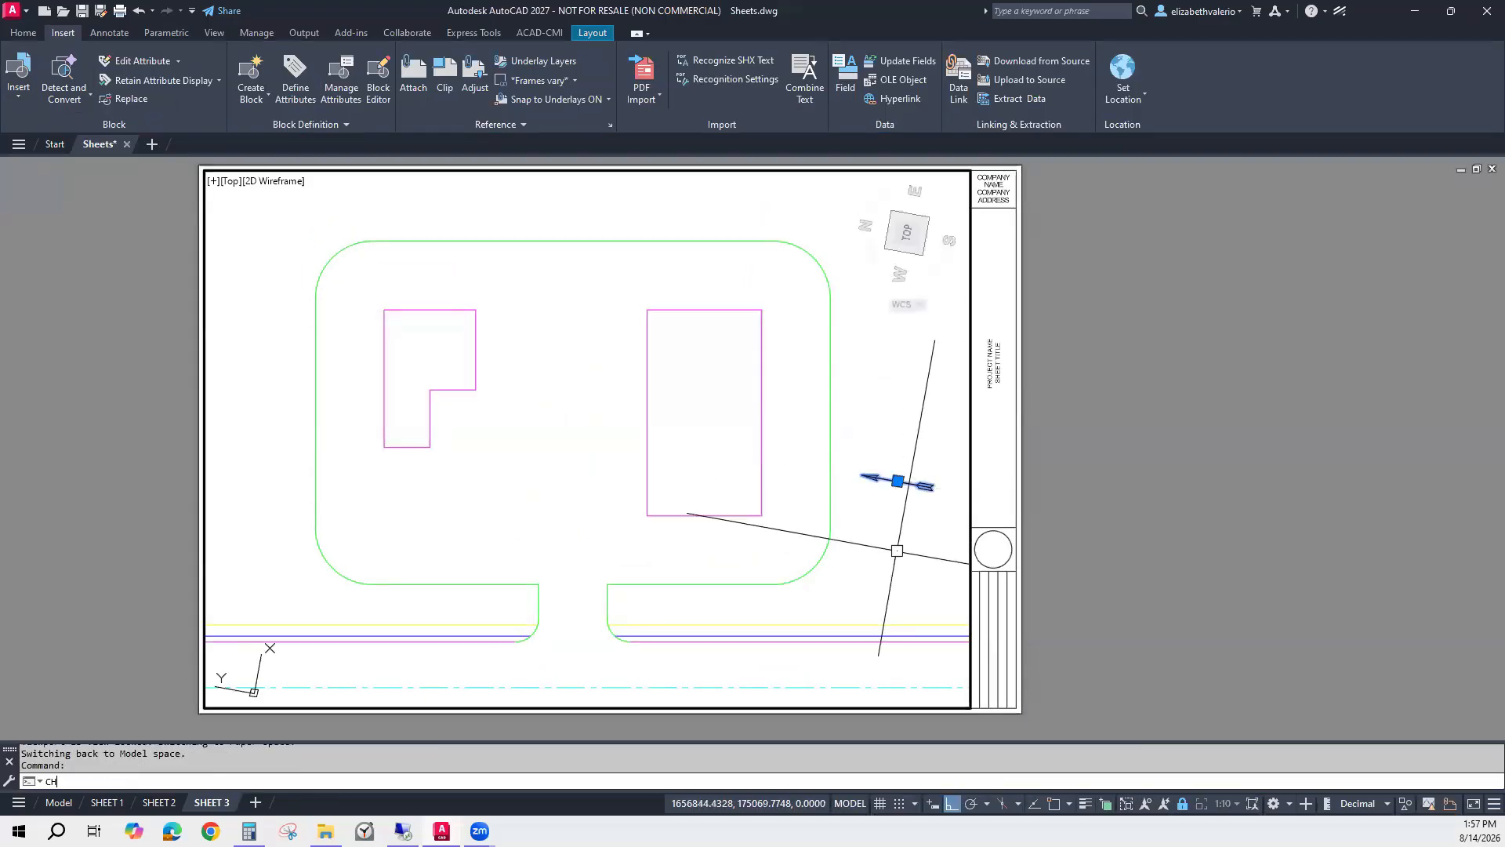
{"action": "key", "text": "Return"}
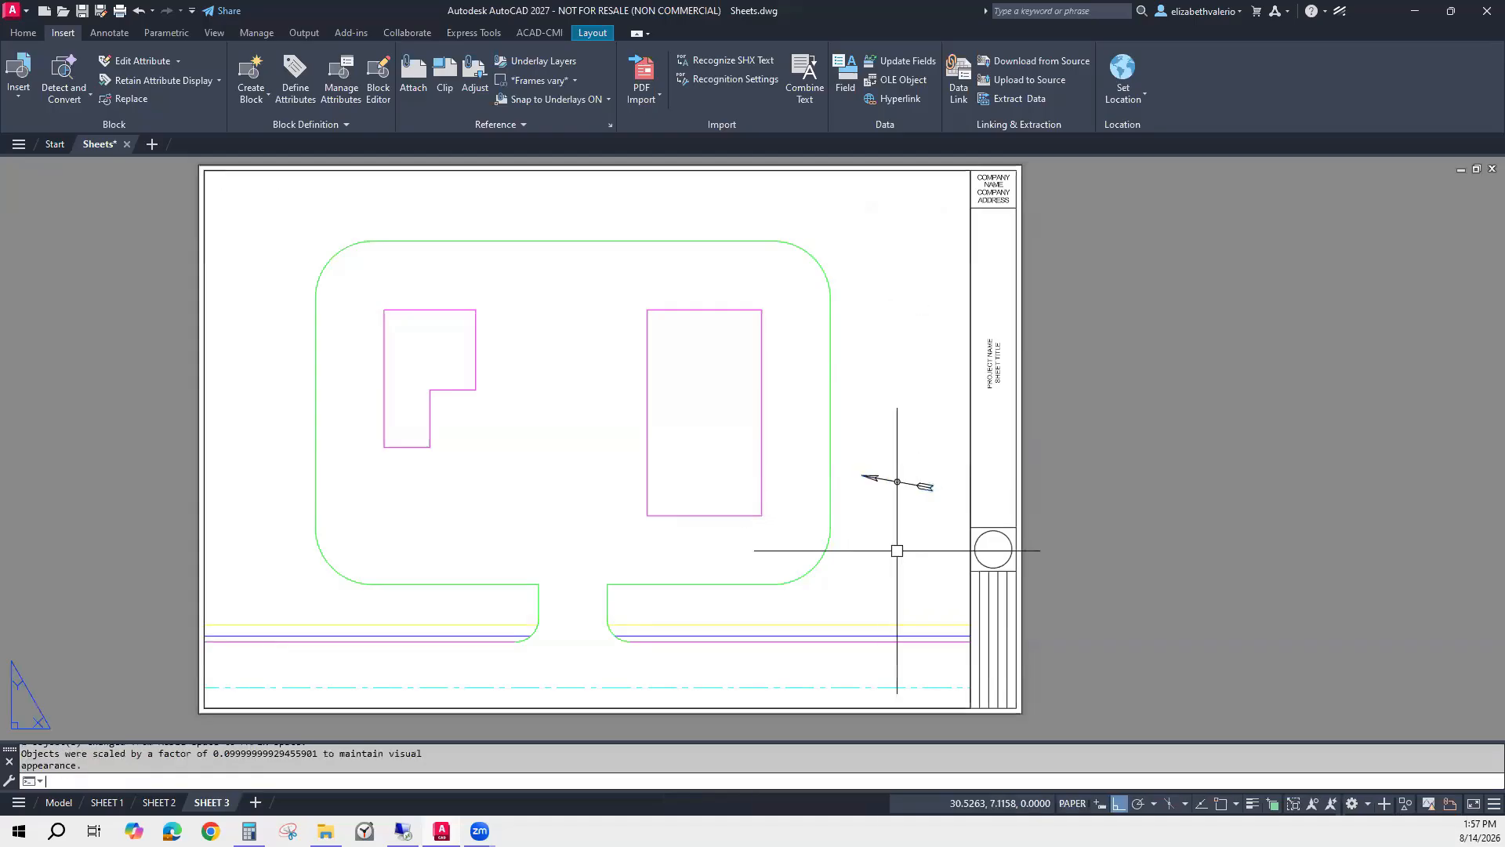
{"action": "key", "text": "Escape"}
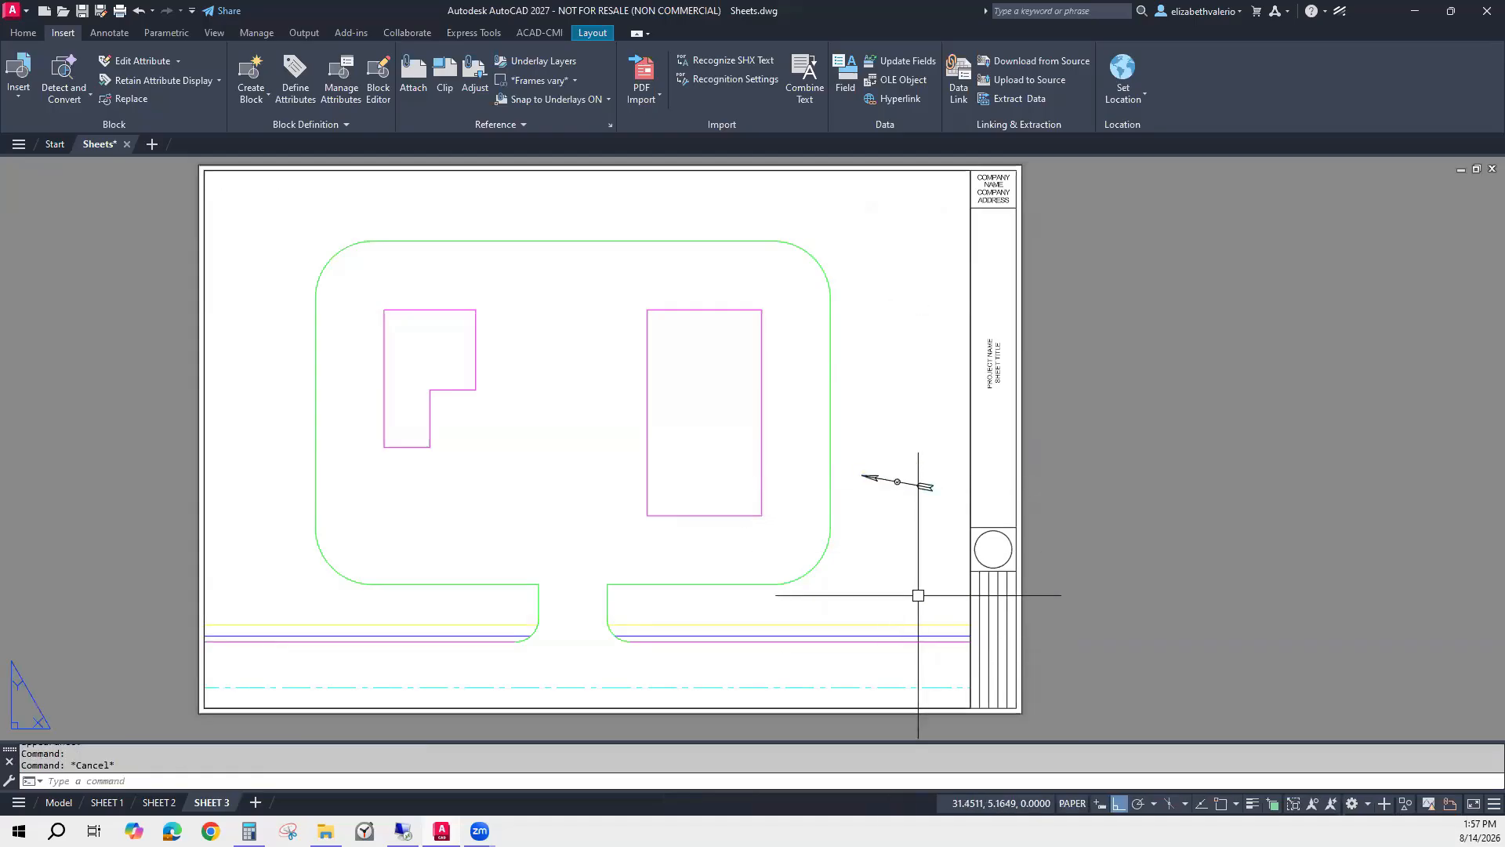
Insert the Graphic Scale block in paper space just below the north arrow on SHEET 3.
{"action": "left_click", "coordinate": [18, 88]}
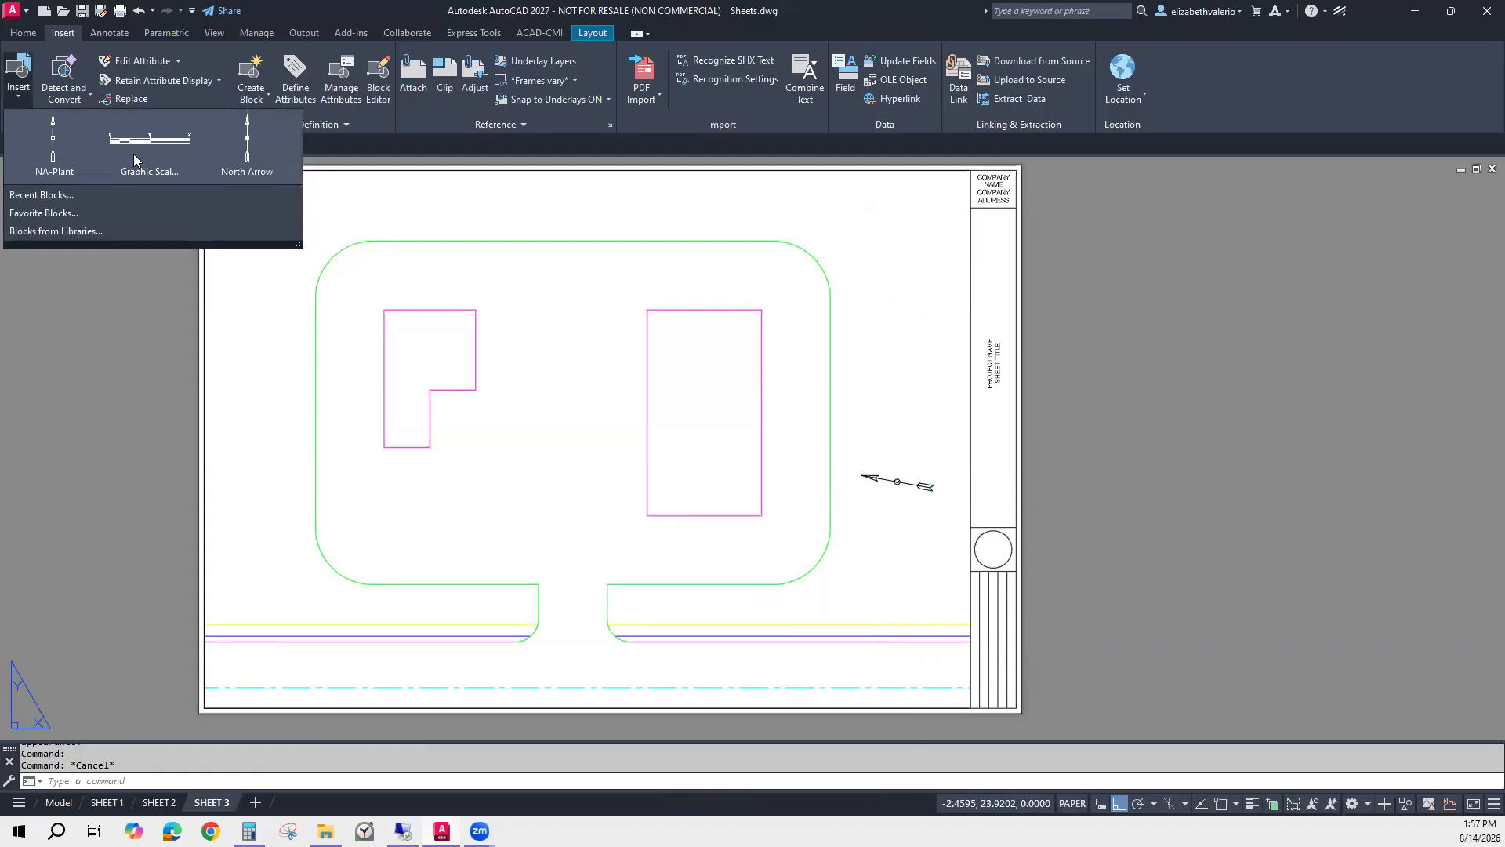
{"action": "left_click", "coordinate": [152, 145]}
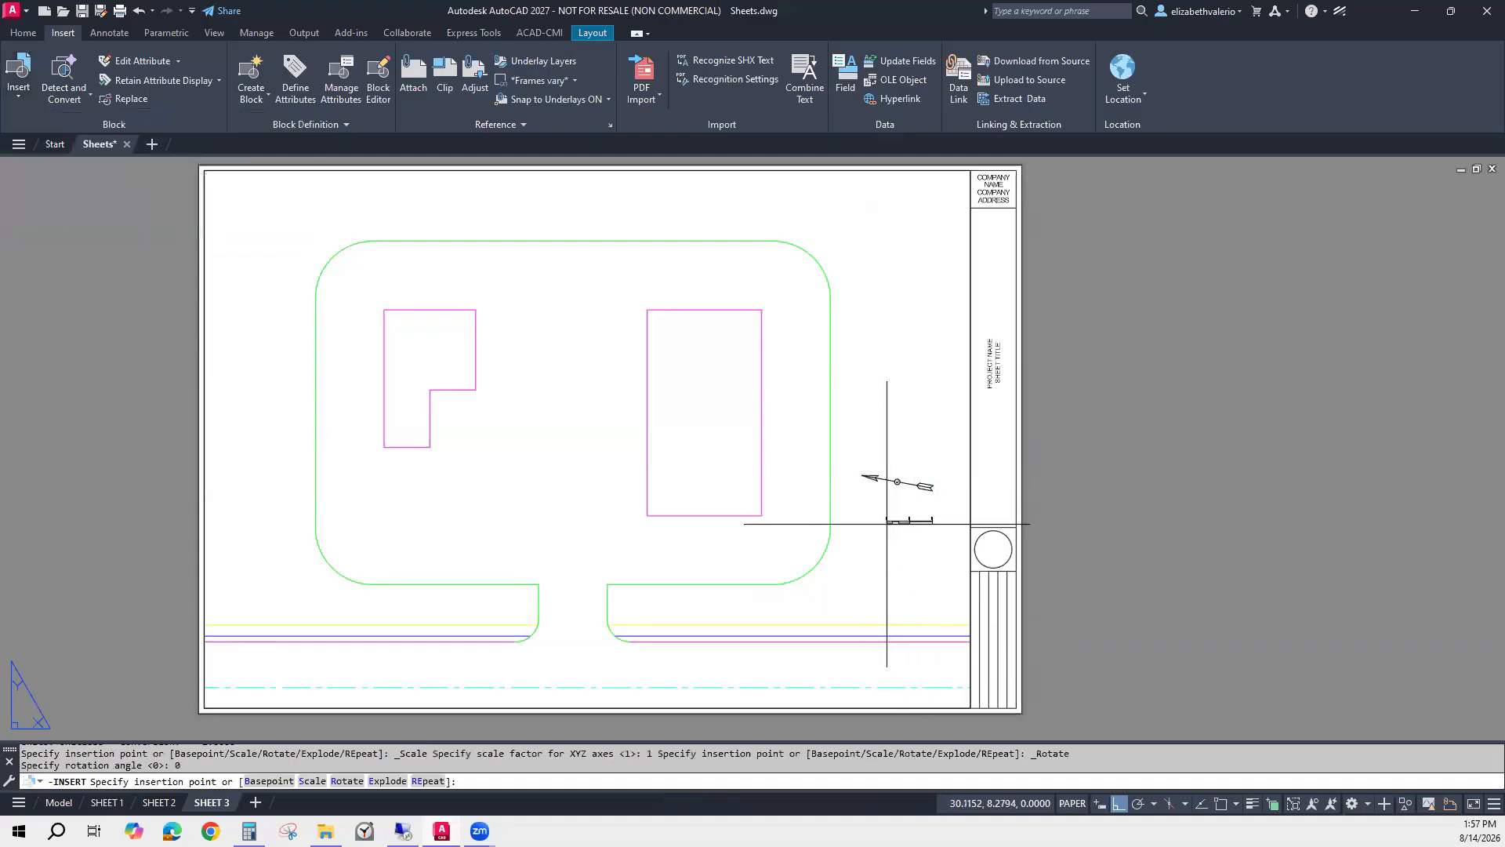
{"action": "left_click", "coordinate": [877, 520]}
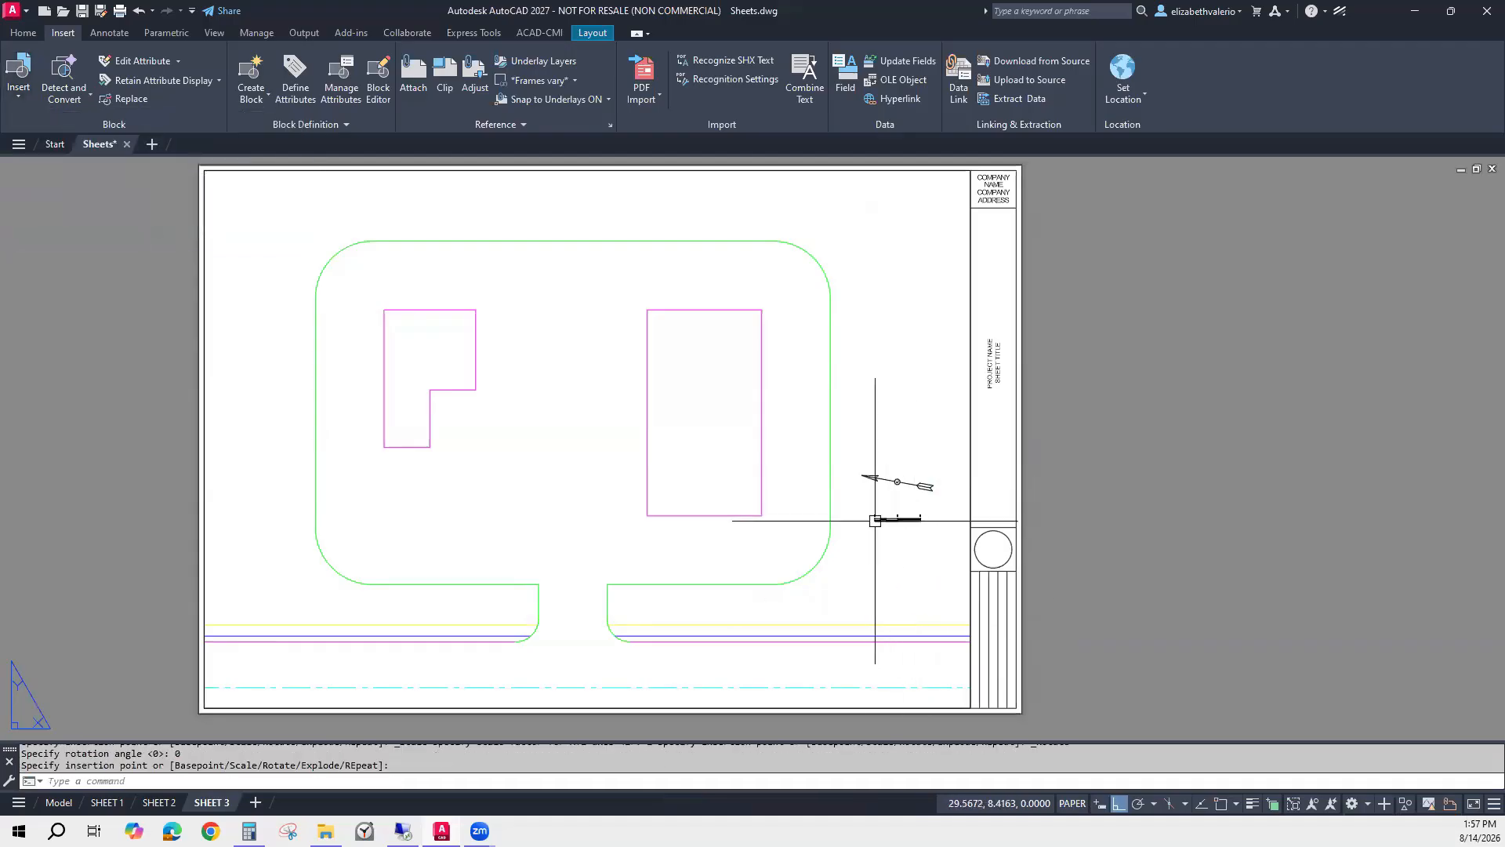
Set the graphic scale block to 1" = 10'-0" and deselect it.
{"action": "scroll", "coordinate": [933, 534], "scroll_direction": "up", "scroll_amount": 5}
{"action": "left_click", "coordinate": [904, 517]}
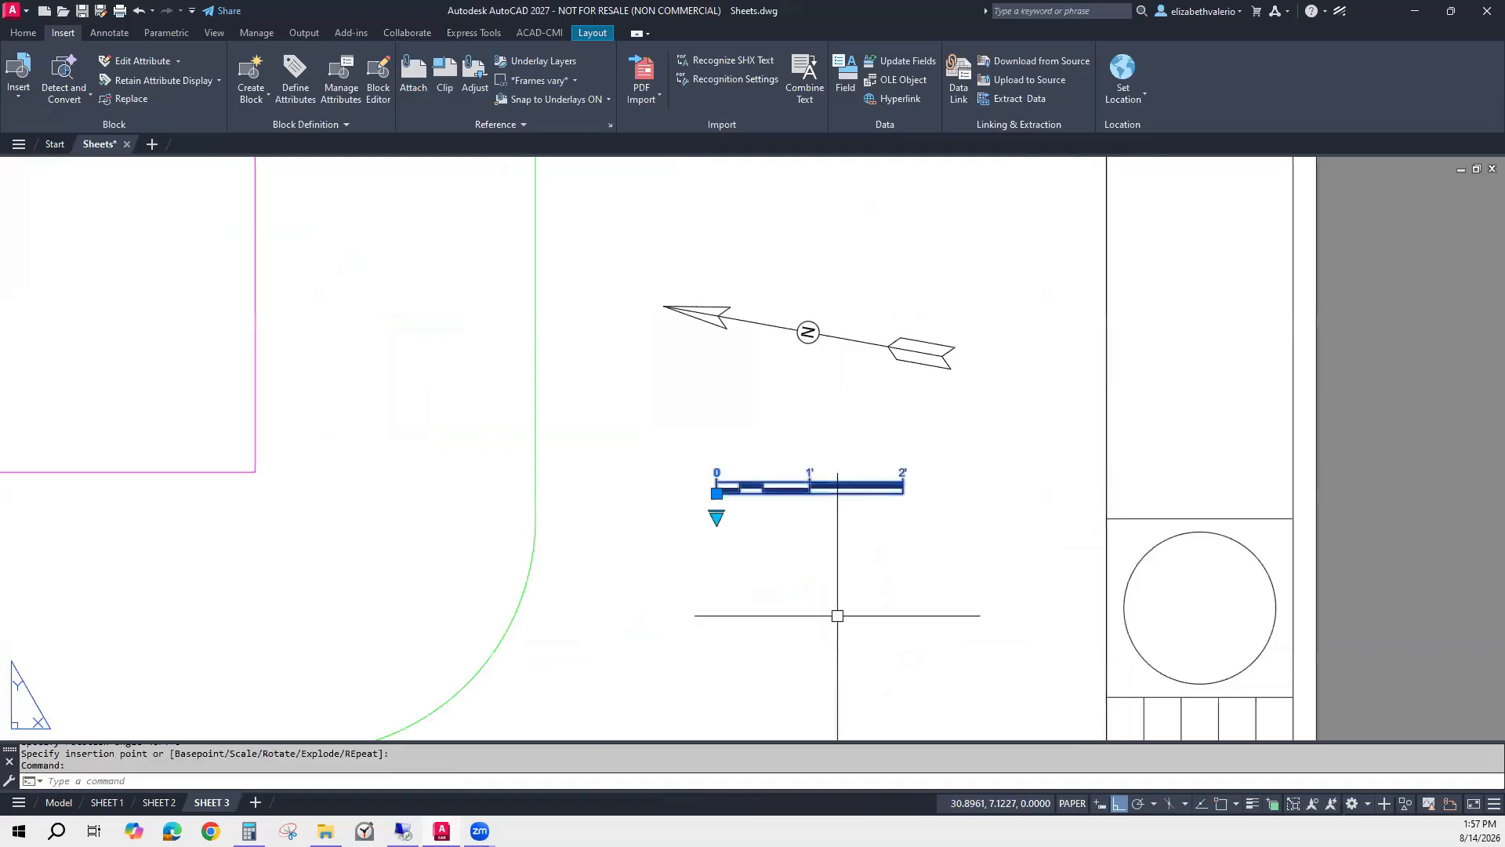
{"action": "left_click", "coordinate": [717, 519]}
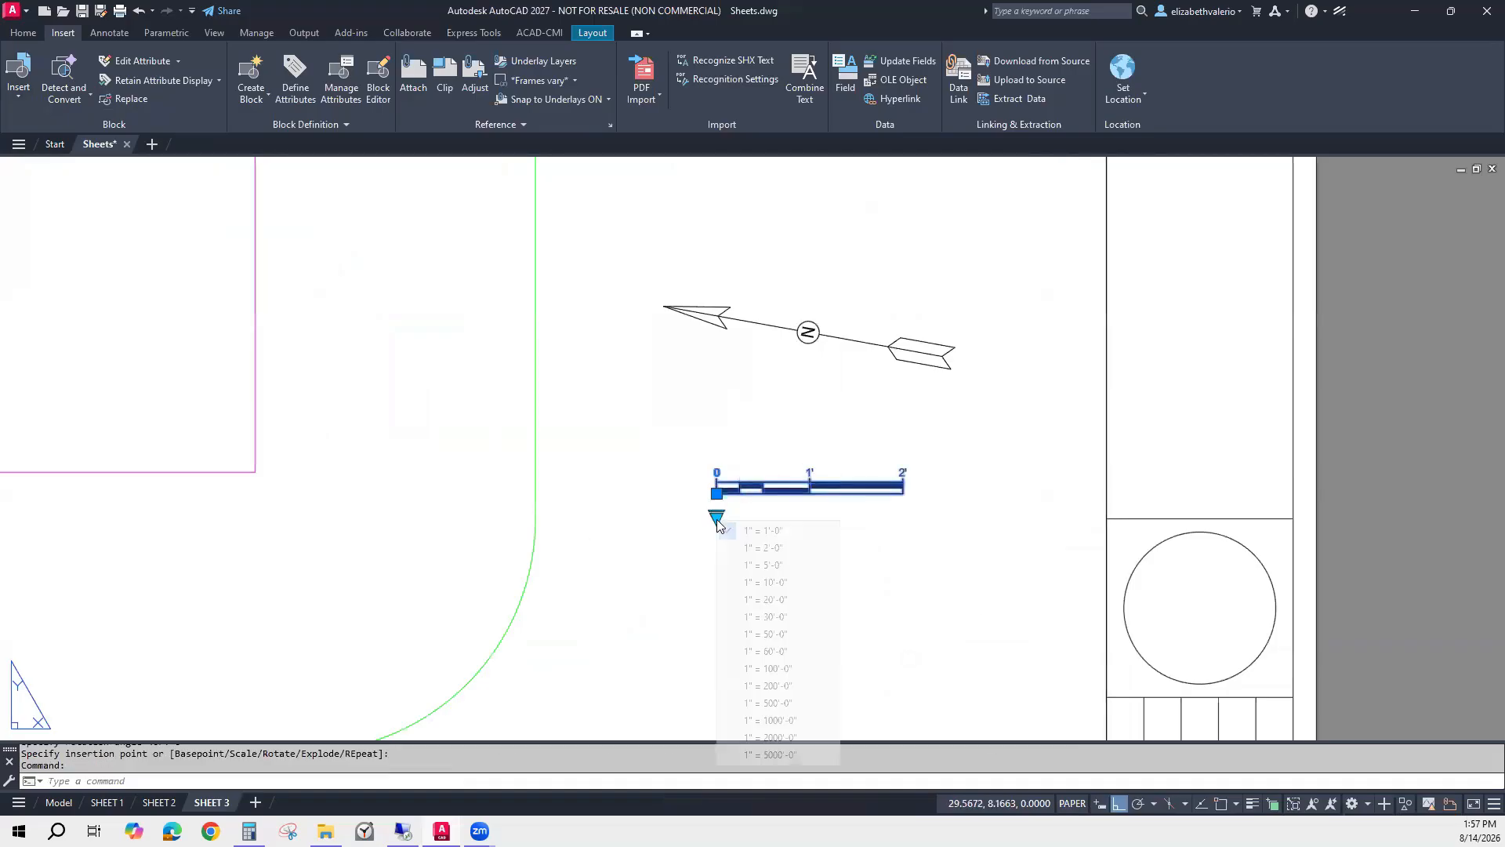
{"action": "left_click", "coordinate": [782, 583]}
{"action": "key", "text": "Escape"}
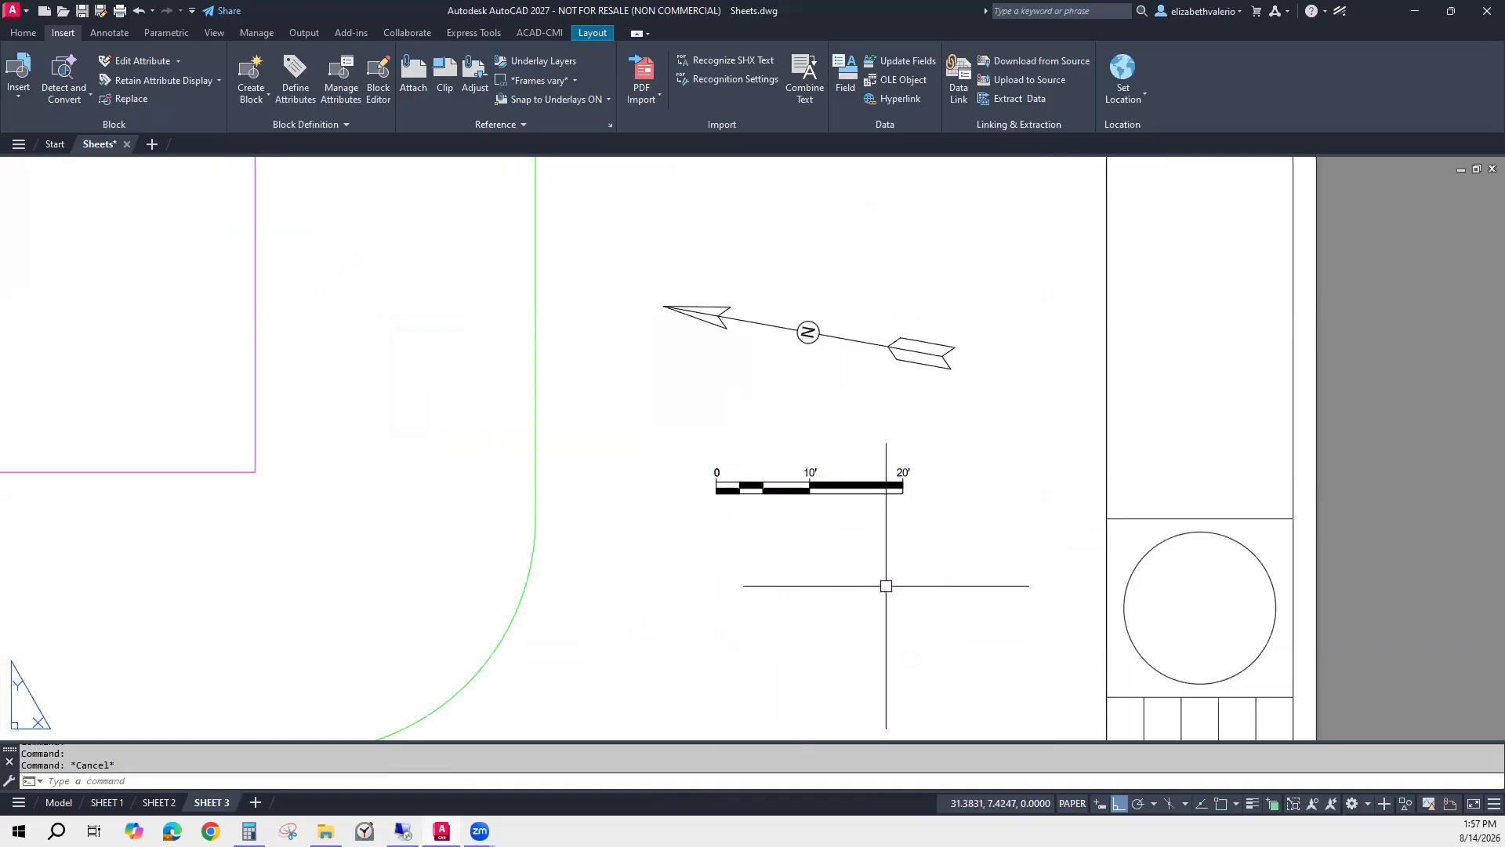
{"action": "scroll", "coordinate": [886, 592], "scroll_direction": "down", "scroll_amount": 6}
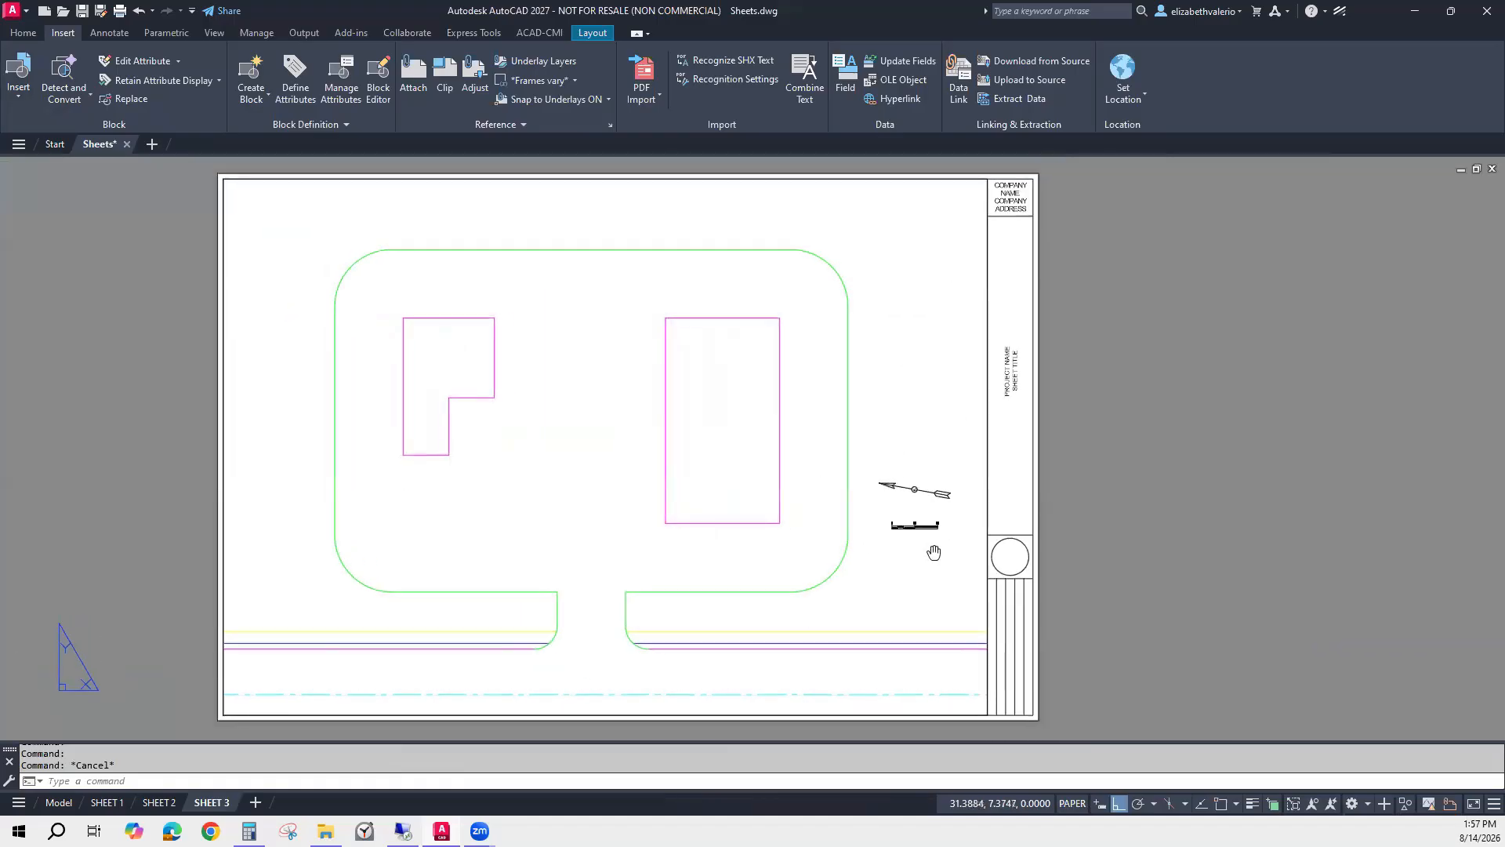
Save the drawing and review the finished SHEET 1, SHEET 2 and SHEET 3 layouts in turn.
{"action": "key", "text": "ctrl+s"}
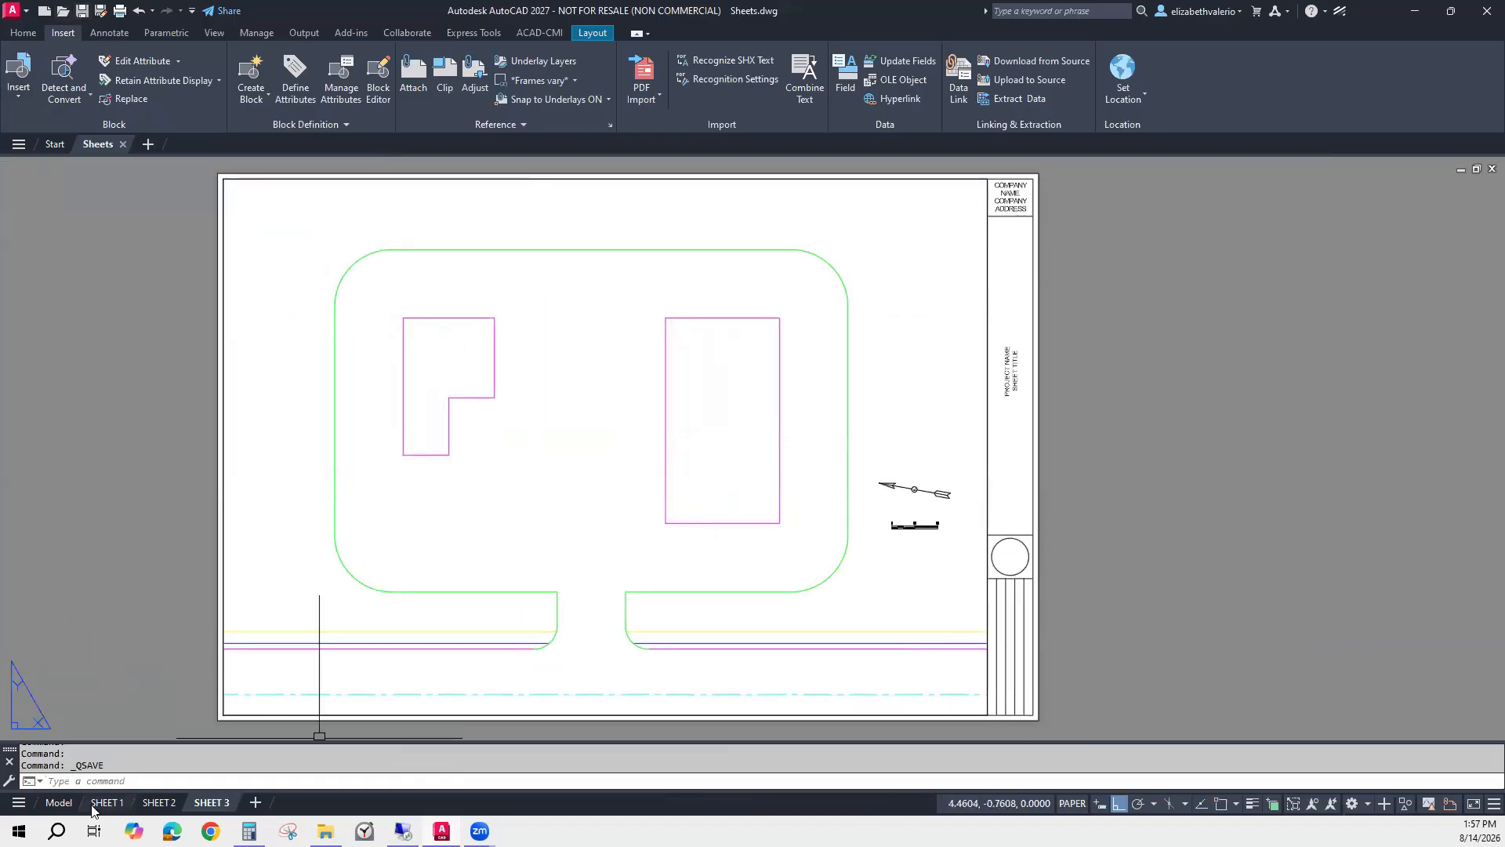
{"action": "left_click", "coordinate": [91, 806]}
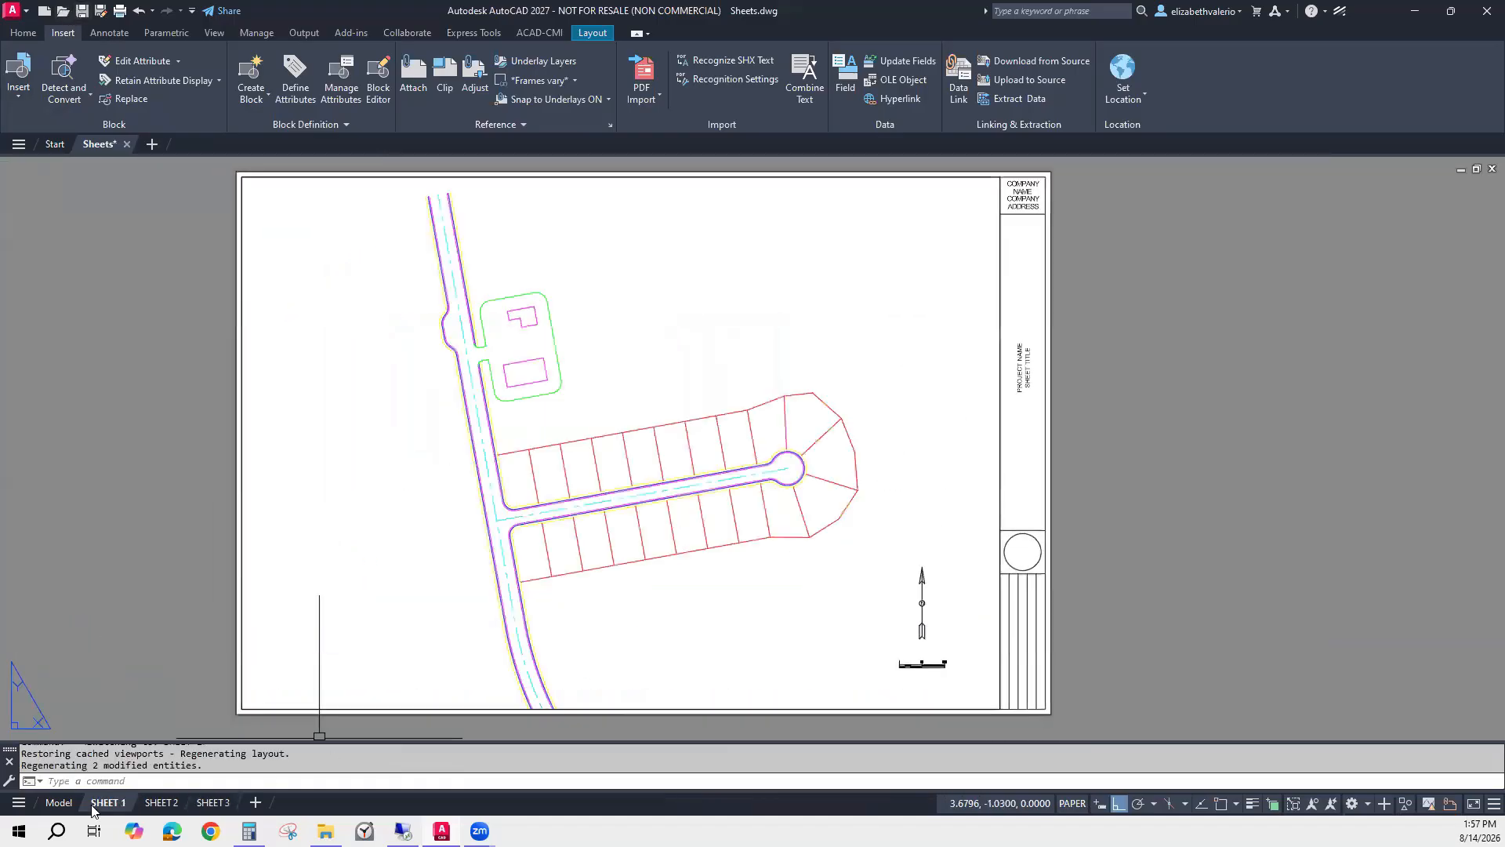
{"action": "left_click", "coordinate": [164, 808]}
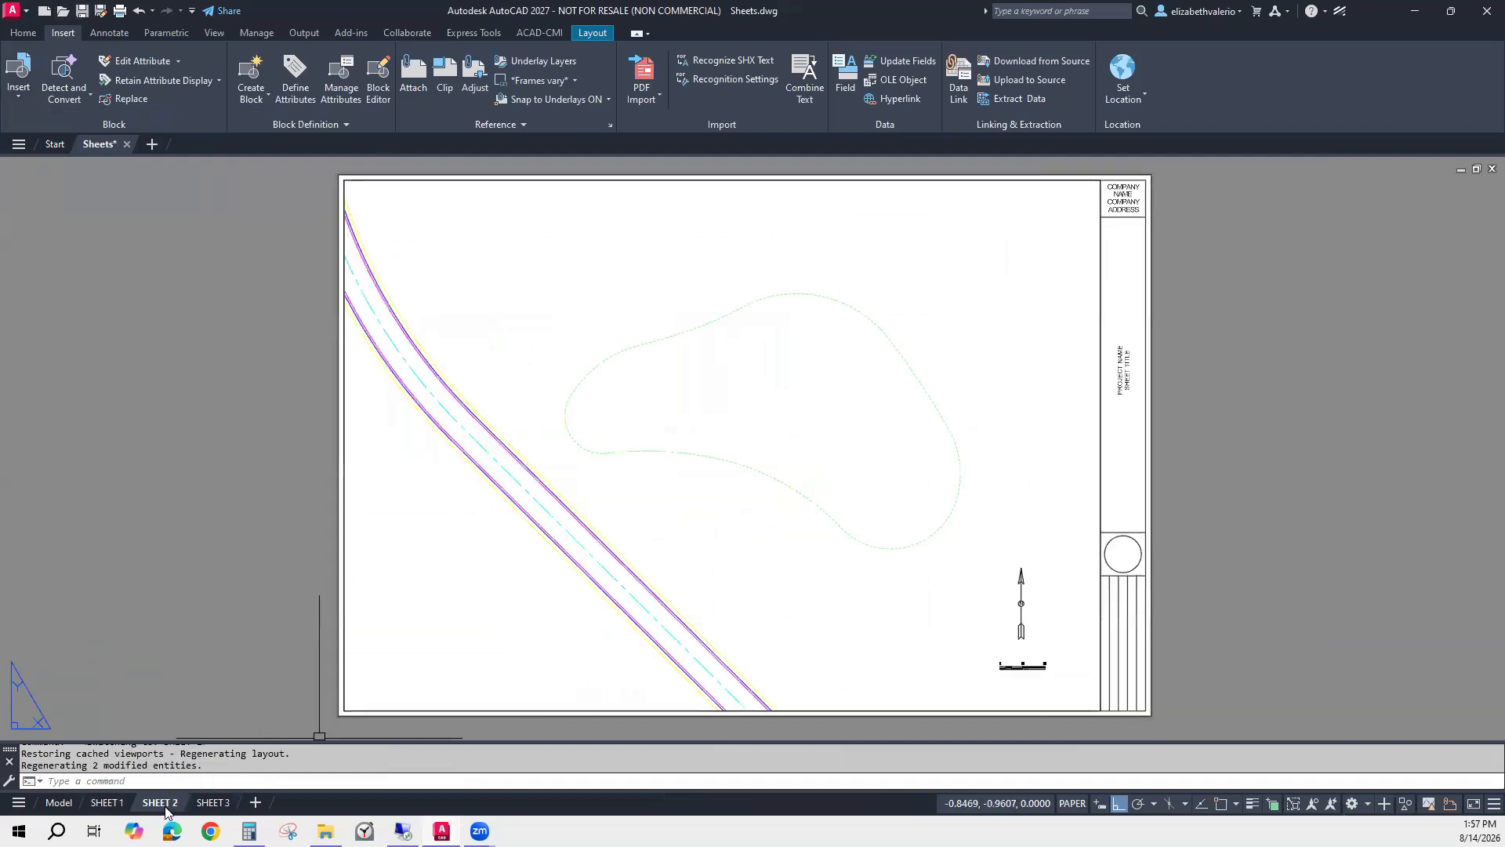
{"action": "left_click", "coordinate": [220, 806]}
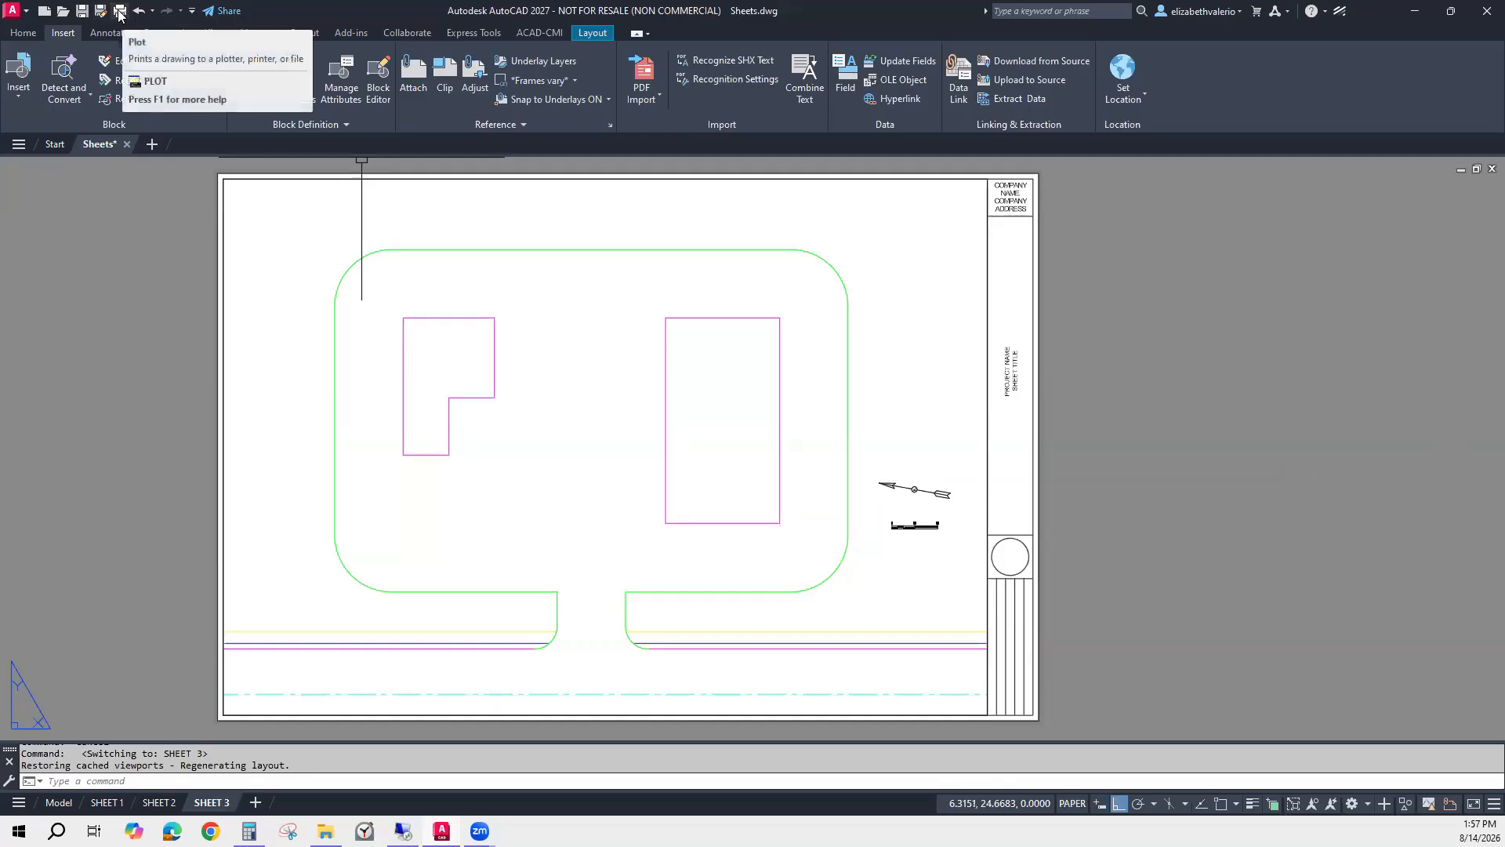
{"action": "left_click", "coordinate": [27, 14]}
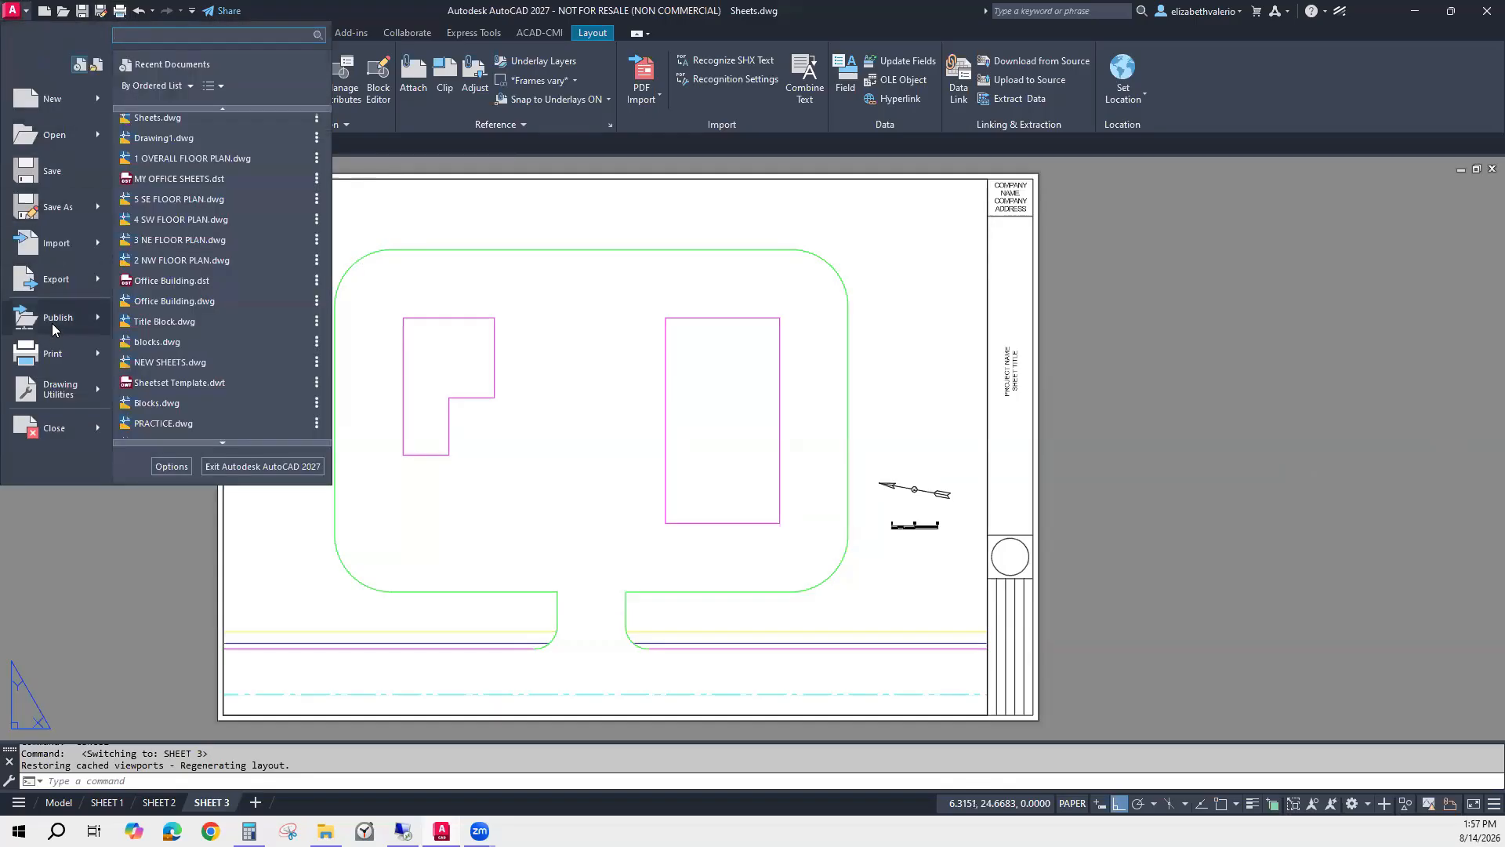
{"action": "mouse_move", "coordinate": [51, 354]}
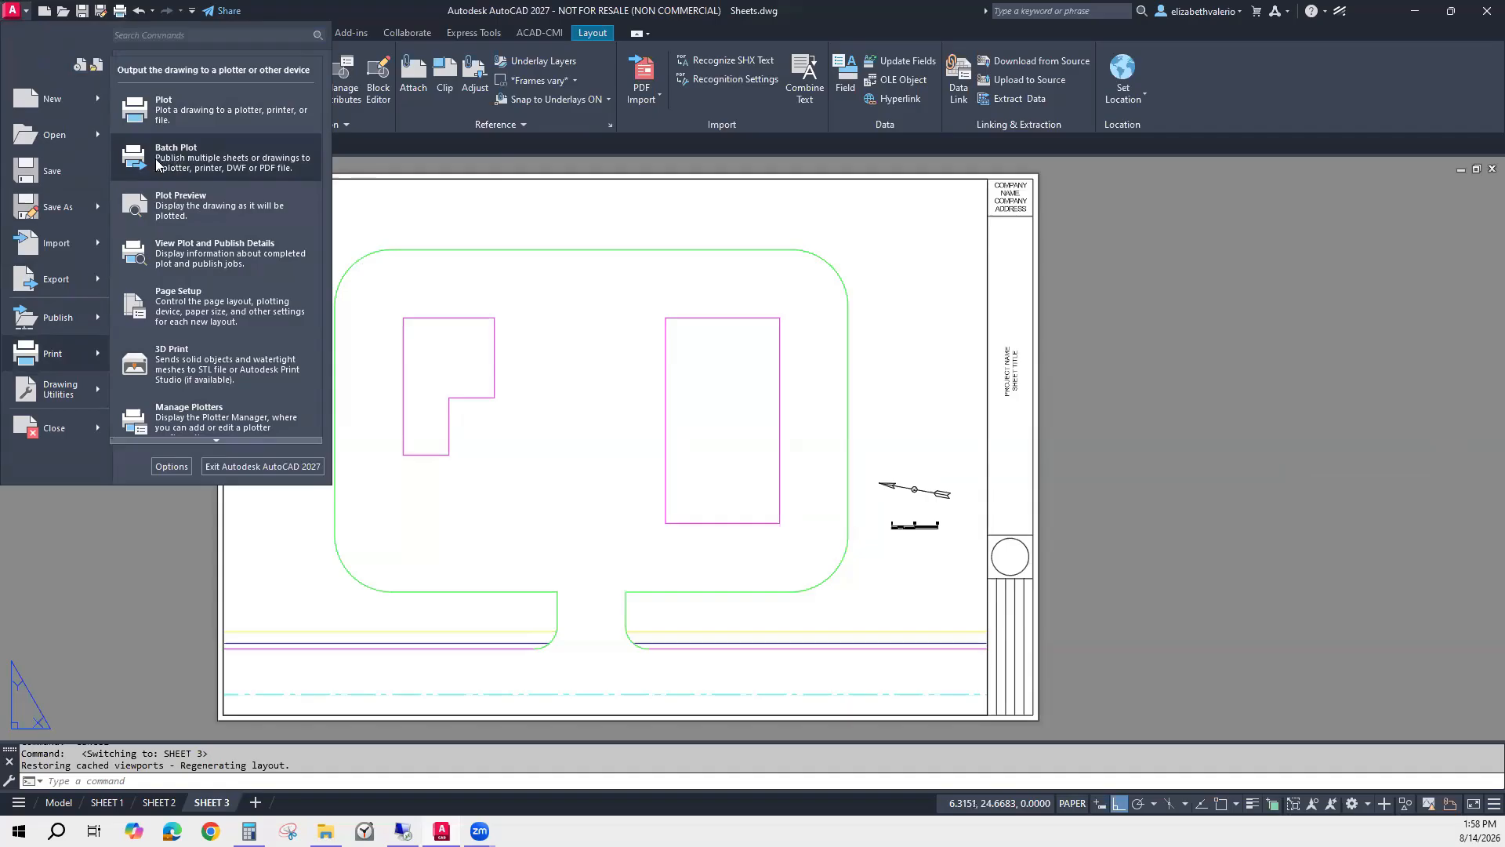
{"action": "left_click", "coordinate": [108, 639]}
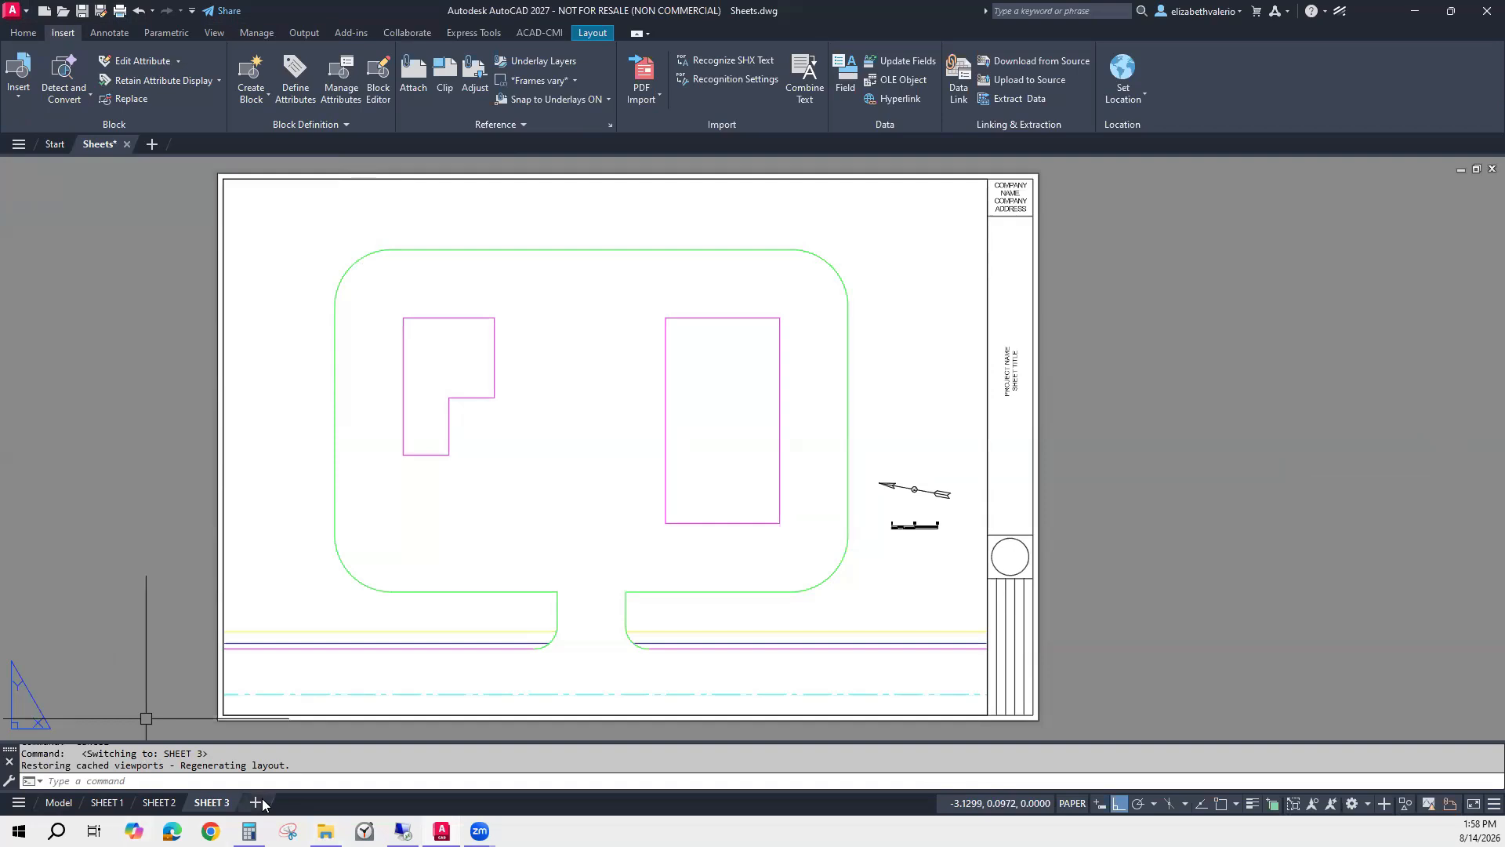
{"action": "right_click", "coordinate": [208, 805]}
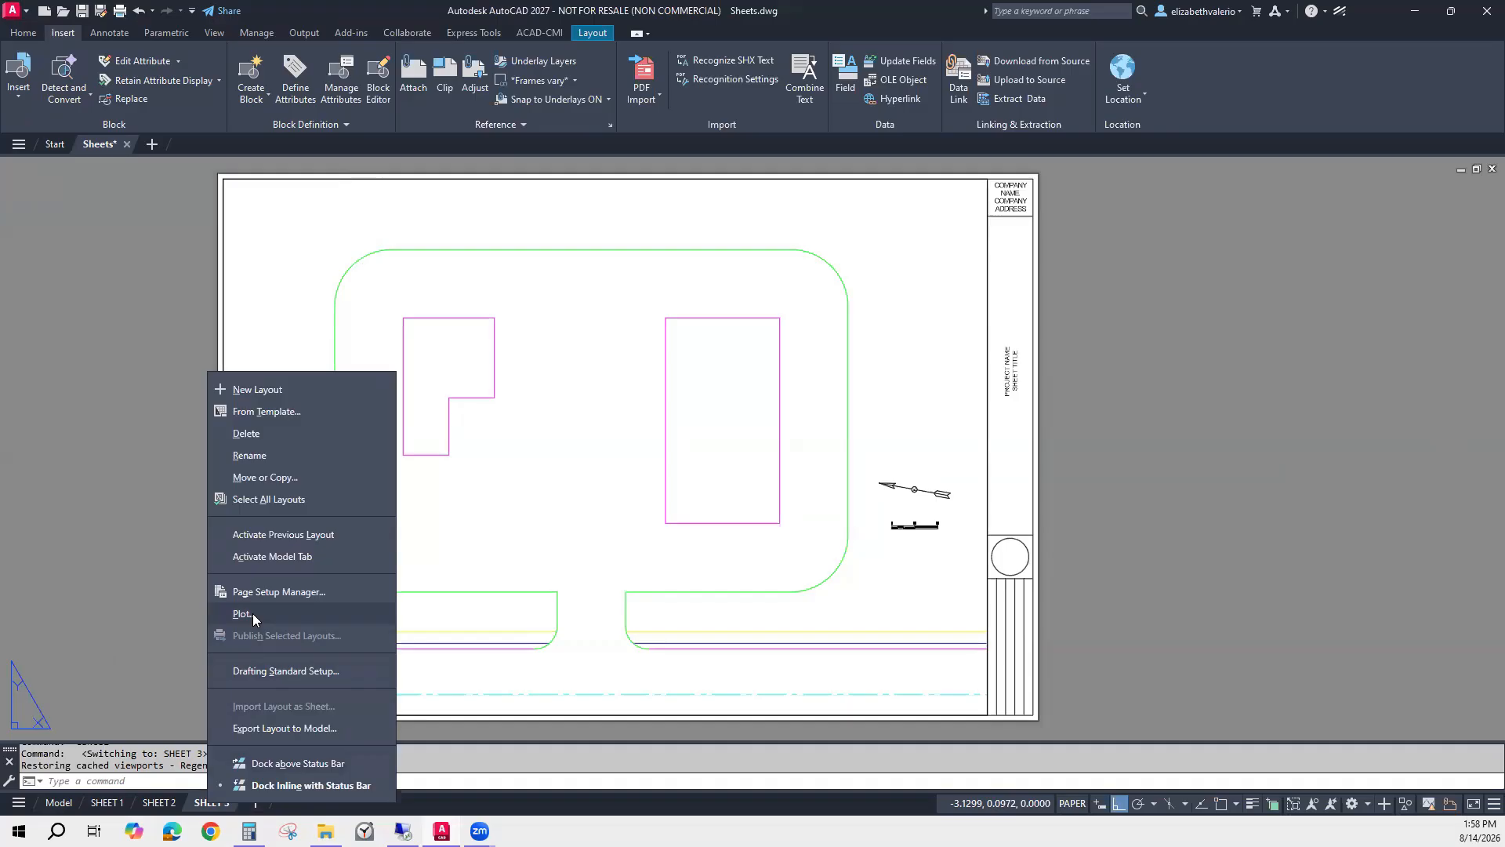
{"action": "left_click", "coordinate": [1193, 506]}
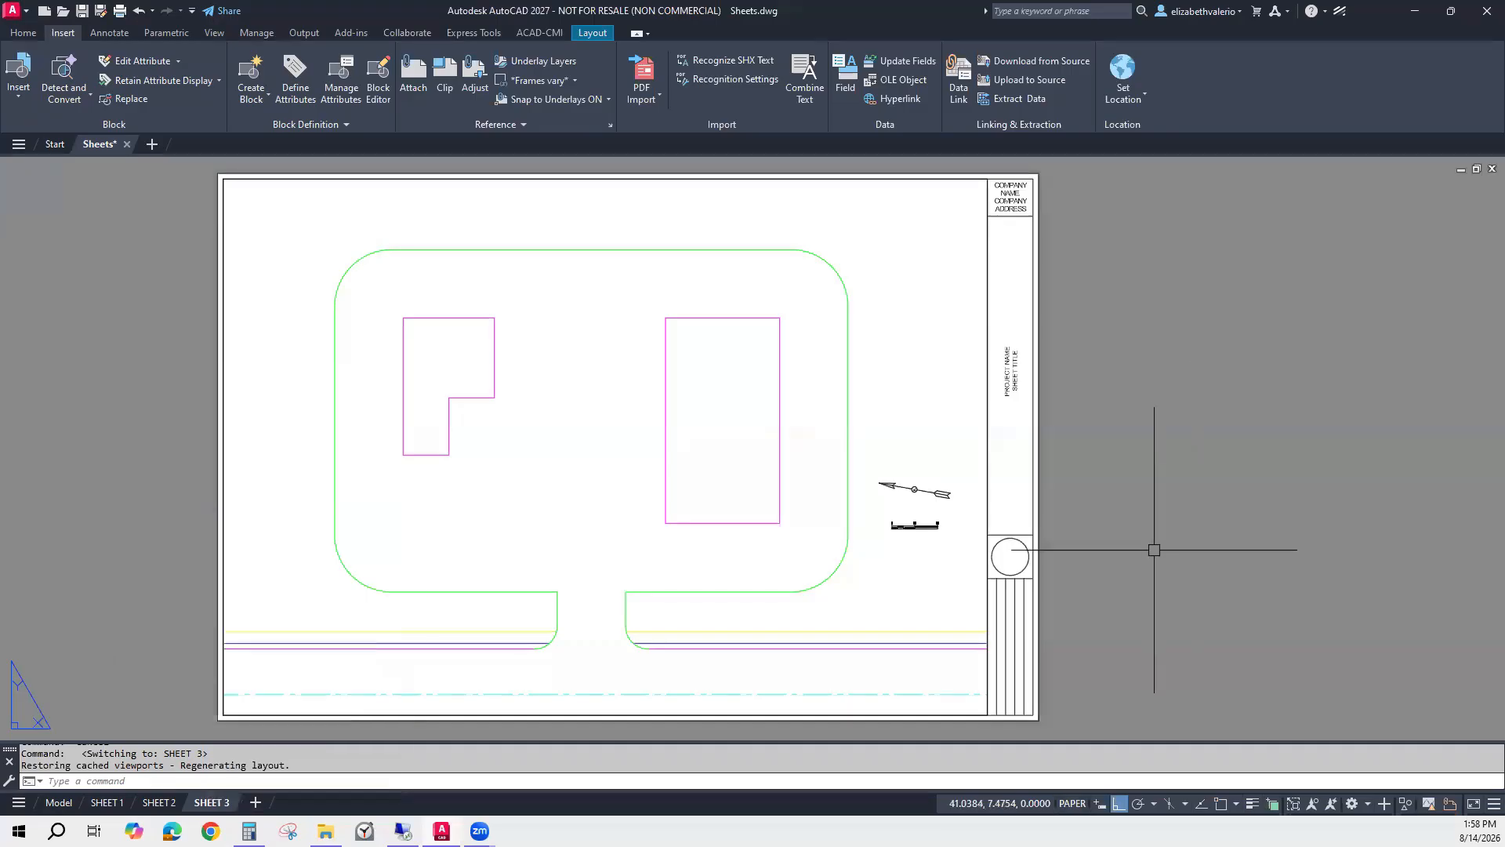
{"action": "middle_click_drag", "start_coordinate": [1155, 550], "coordinate": [1231, 549]}
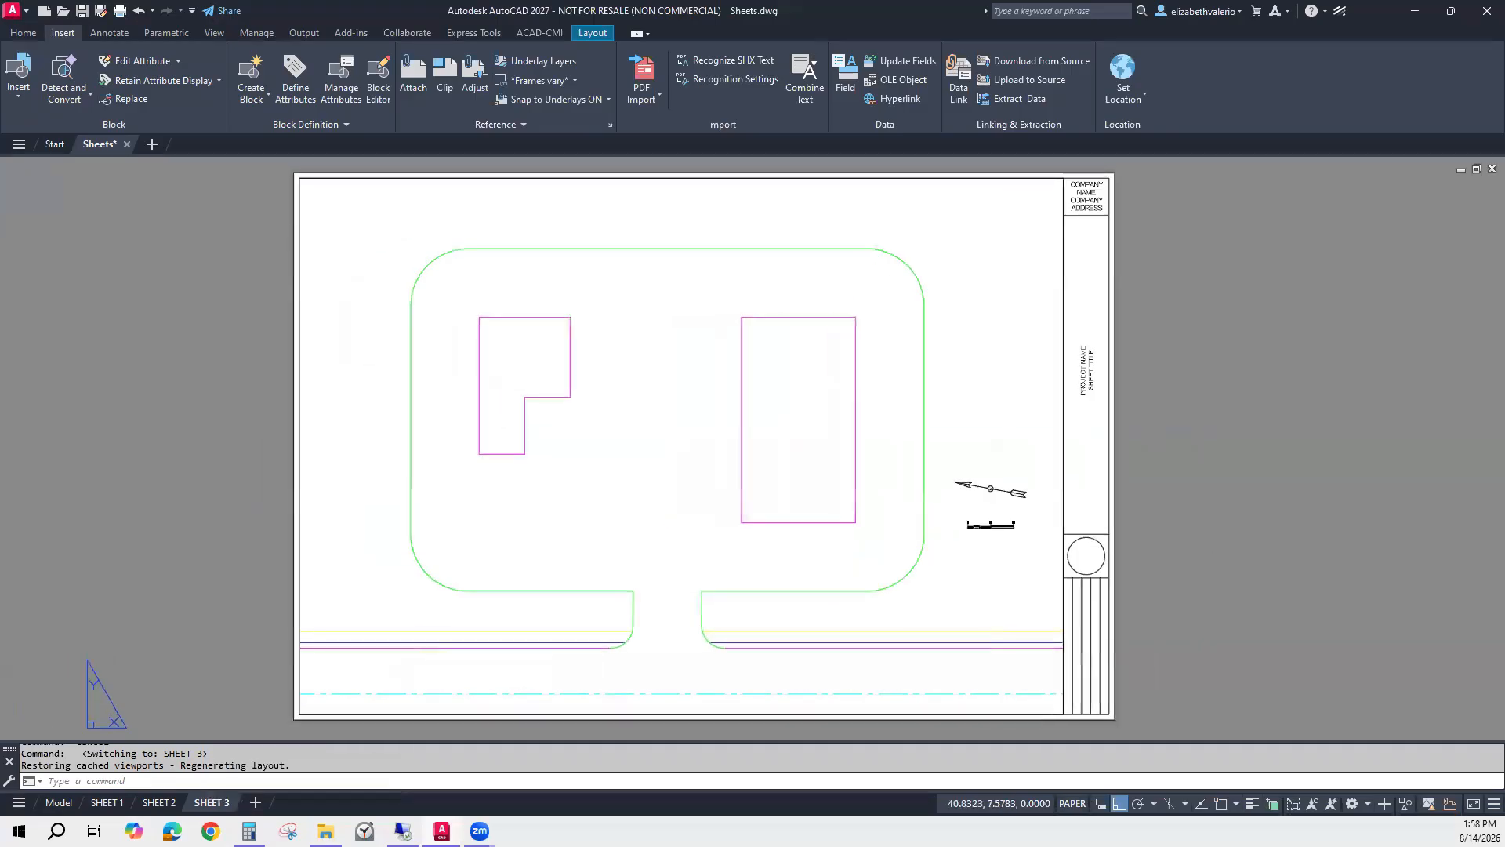
Go back through the SHEET 2 layout to SHEET 1 for a last check of both sheets.
{"action": "left_click", "coordinate": [170, 805]}
{"action": "left_click", "coordinate": [97, 803]}
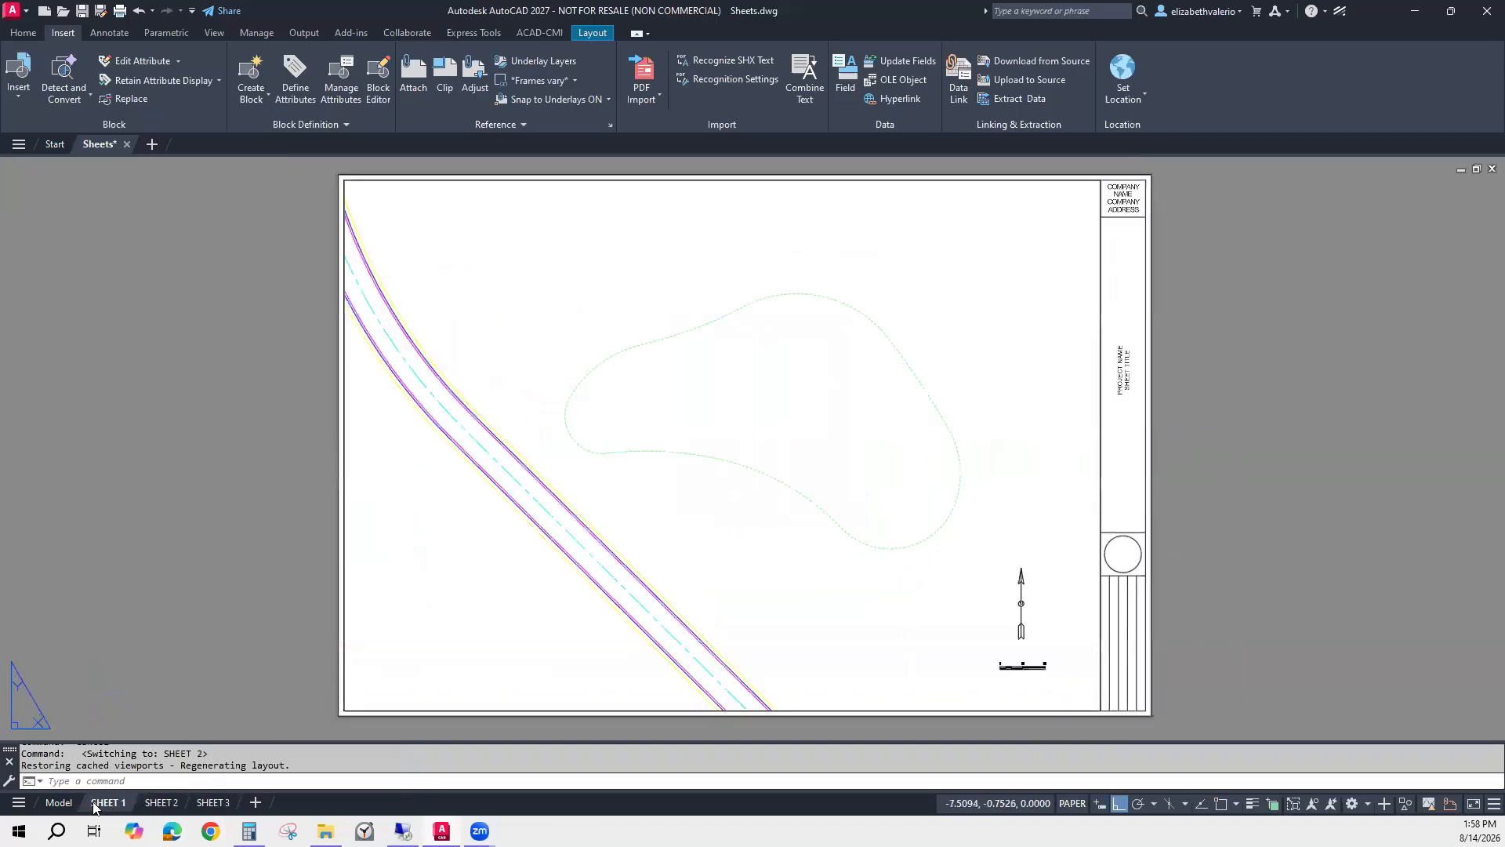